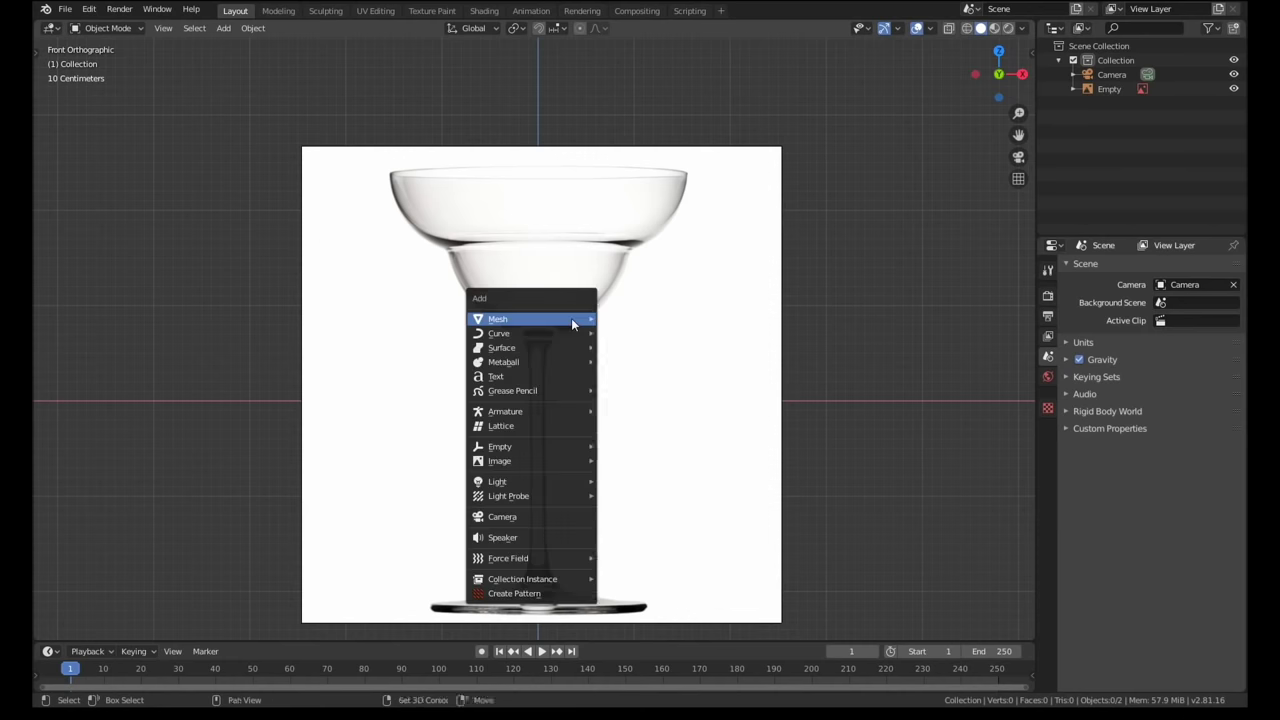
# Add a cylinder mesh, scale it down to the stem's width in the reference image and display it in wireframe.
pyautogui.click(700, 415)
pyautogui.press('s')
pyautogui.click(571, 420)
pyautogui.scroll(3, 572, 402)
pyautogui.press('s')
pyautogui.click(567, 403)
pyautogui.press('z')
# Move the cylinder's end vertices along Z to fit the straight part of the stem, with the lower end about 1.56 m down.
pyautogui.press('Tab')
pyautogui.moveTo(498, 358); pyautogui.dragTo(580, 394)
pyautogui.press('g')
pyautogui.press('z')
pyautogui.click(549, 363)
pyautogui.keyDown('shift'); pyautogui.moveTo(549, 363); pyautogui.dragTo(592, 193, button='middle'); pyautogui.keyUp('shift')
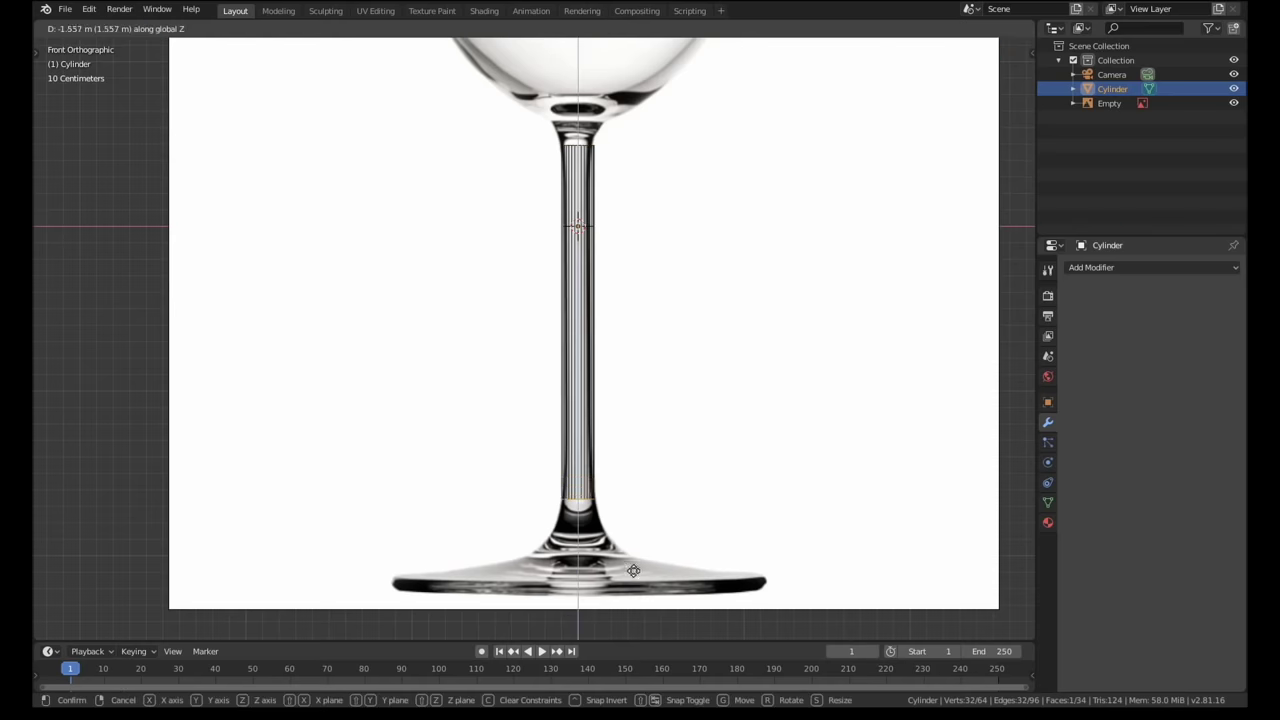
# Extrude and scale the stem's lower end into the flare and the wide base disc, including the disc's rim thickness.
pyautogui.press('e')
pyautogui.click(694, 507)
pyautogui.press('e')
pyautogui.click(628, 488)
pyautogui.press('s')
pyautogui.click(868, 503)
pyautogui.press('e')
pyautogui.press('Return')
pyautogui.click(851, 514)
# Close the base's underside by extruding its edge inward and merging the new vertices at the center.
pyautogui.moveTo(848, 565); pyautogui.dragTo(843, 491, button='middle')
pyautogui.press('e')
pyautogui.press('s')
pyautogui.click(702, 468)
pyautogui.hotkey('alt', 'm')
pyautogui.click(695, 462)
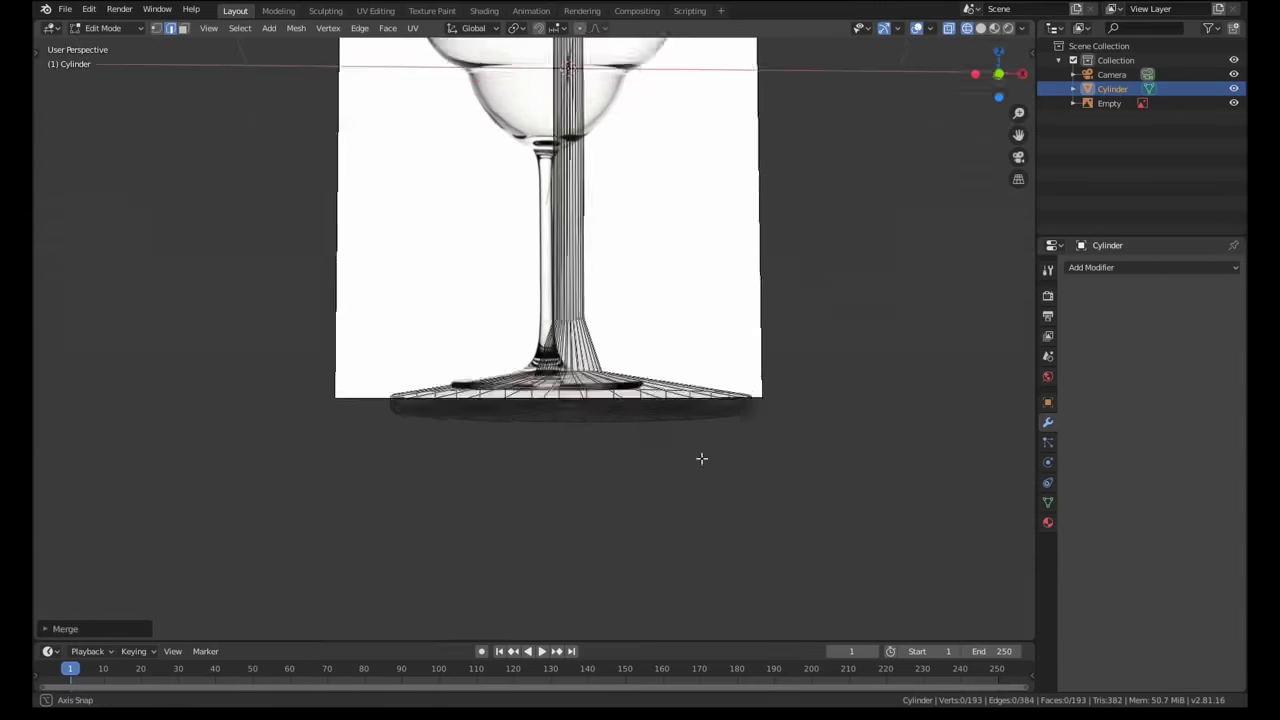
# Extrude the stem's upper edge loop up to the bowl and scale it outward to form the flare.
pyautogui.press('KP_1')
pyautogui.keyDown('shift'); pyautogui.moveTo(732, 218); pyautogui.dragTo(647, 381, button='middle'); pyautogui.keyUp('shift')
pyautogui.scroll(8, 647, 381)
pyautogui.keyDown('alt'); pyautogui.click(649, 289); pyautogui.keyUp('alt')
pyautogui.keyDown('shift'); pyautogui.moveTo(649, 289); pyautogui.dragTo(645, 375, button='middle'); pyautogui.keyUp('shift')
pyautogui.press('e')
pyautogui.click(628, 424)
pyautogui.press('s')
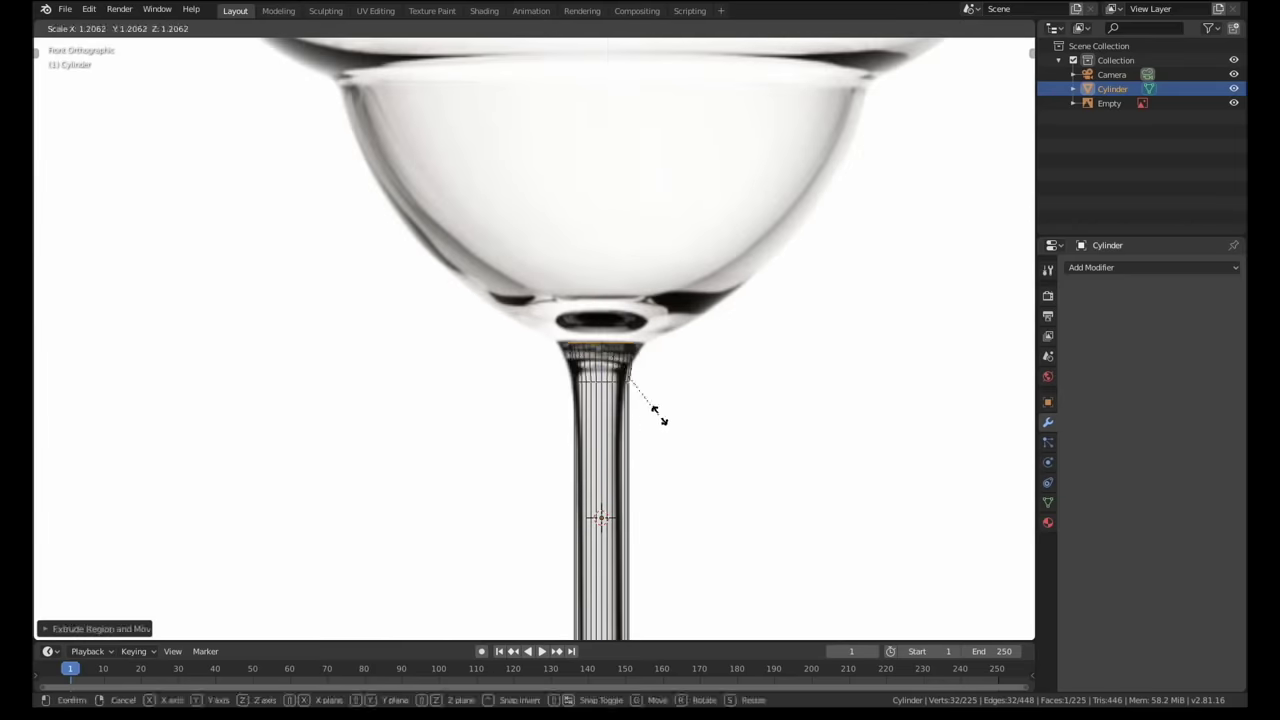
pyautogui.click(694, 420)
# Extrude and scale the loop up to the bowl's waist, then about 0.79 m up to the rim, matching the reference widths.
pyautogui.press('e')
pyautogui.click(652, 316)
pyautogui.press('s')
pyautogui.click(56, 345)
pyautogui.press('e')
pyautogui.click(771, 163)
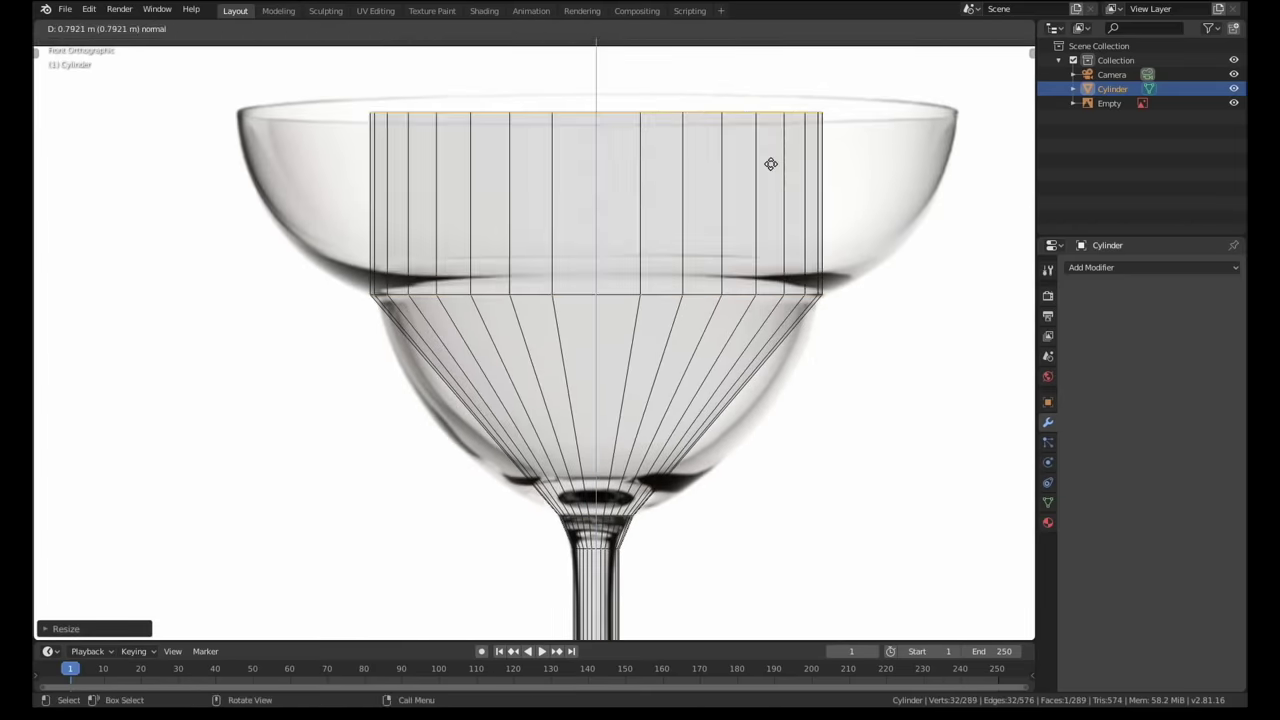
pyautogui.press('s')
pyautogui.click(876, 185)
# Add an edge loop across the upper bowl, scale it outward about 1.2 times and bevel it with 5 segments.
pyautogui.press('e')
pyautogui.click(863, 229)
pyautogui.press('s')
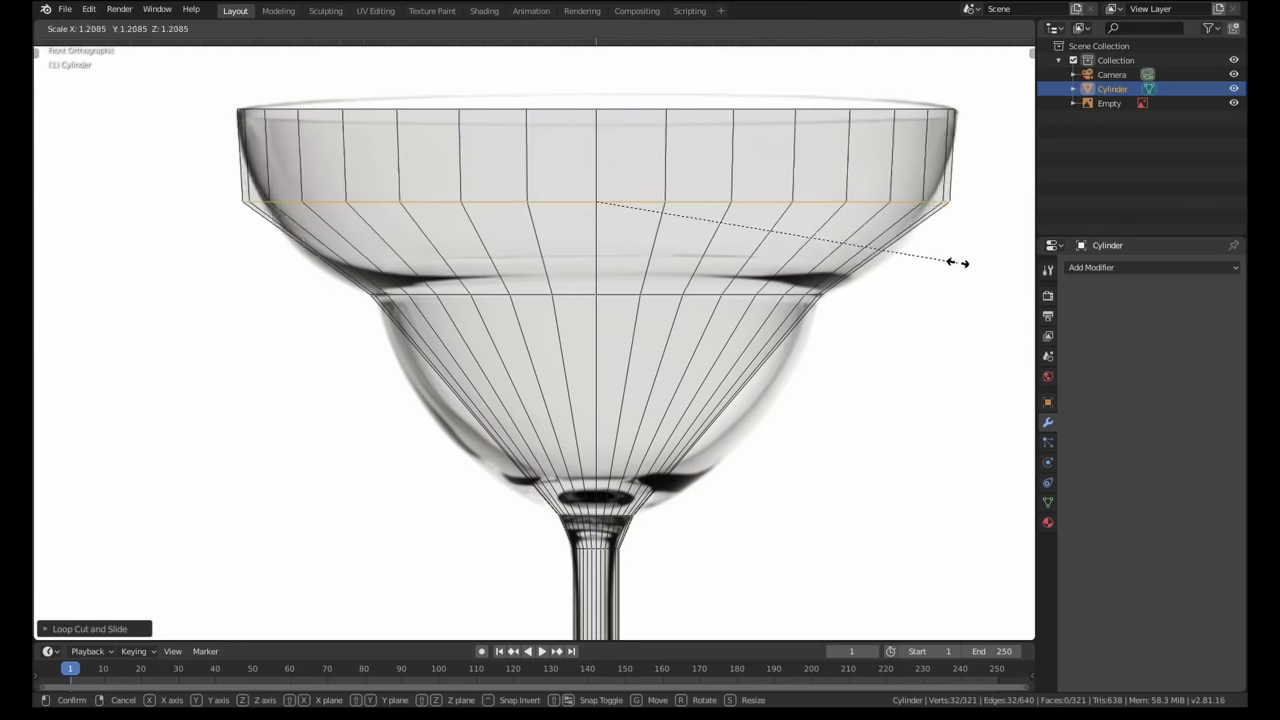
pyautogui.click(913, 284)
pyautogui.hotkey('ctrl', 'b')
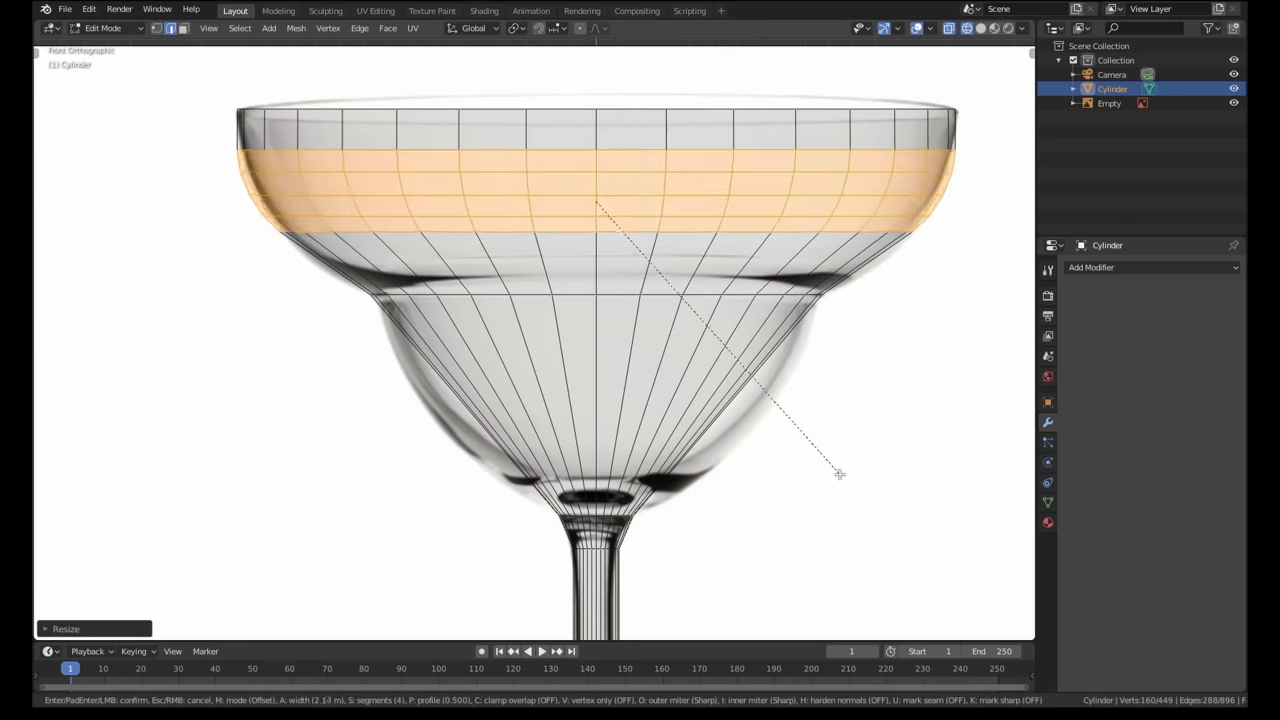
pyautogui.scroll(2, 820, 528)
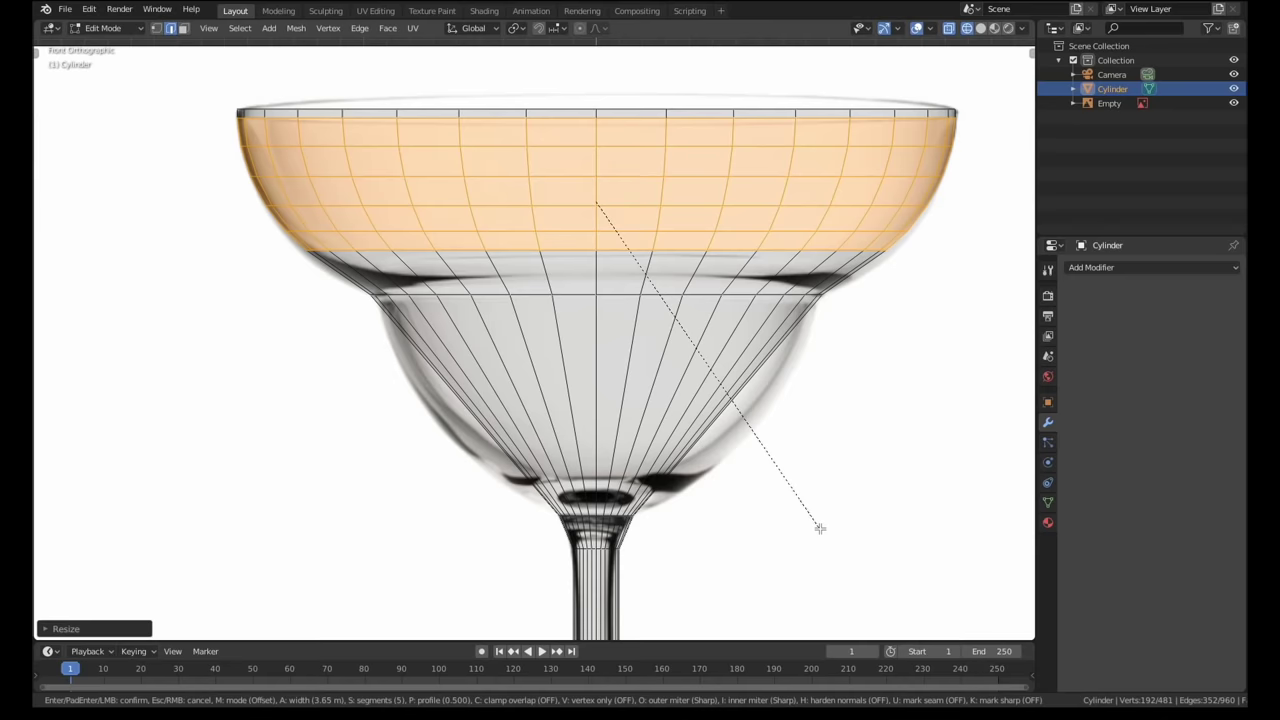
# Add a loop cut across the lower bowl, scale it outward and bevel it to follow the reference curve.
pyautogui.hotkey('ctrl', 'r')
pyautogui.doubleClick(705, 418)
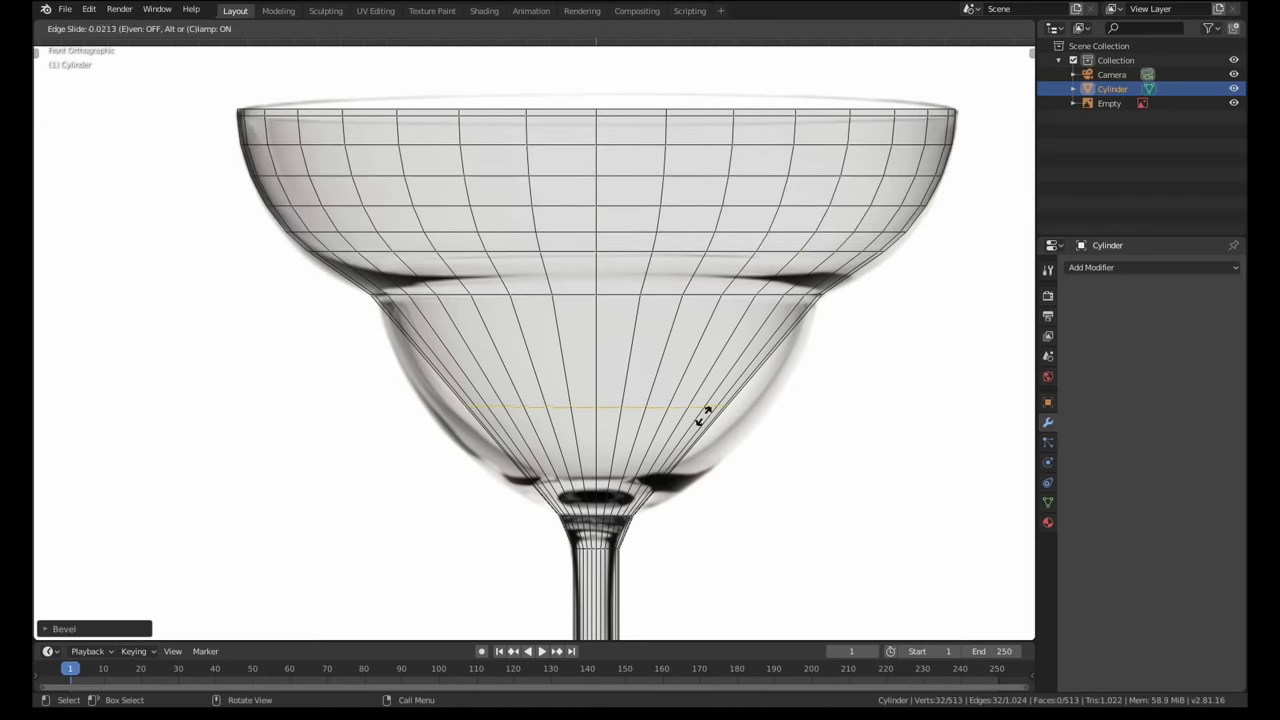
pyautogui.hotkey('ctrl', 'b')
pyautogui.rightClick(787, 450)
pyautogui.press('s')
pyautogui.click(806, 446)
pyautogui.hotkey('ctrl', 'b')
pyautogui.click(839, 493)
# Bevel the edge loop where the stem begins to flare beneath the bowl.
pyautogui.scroll(3, 665, 553)
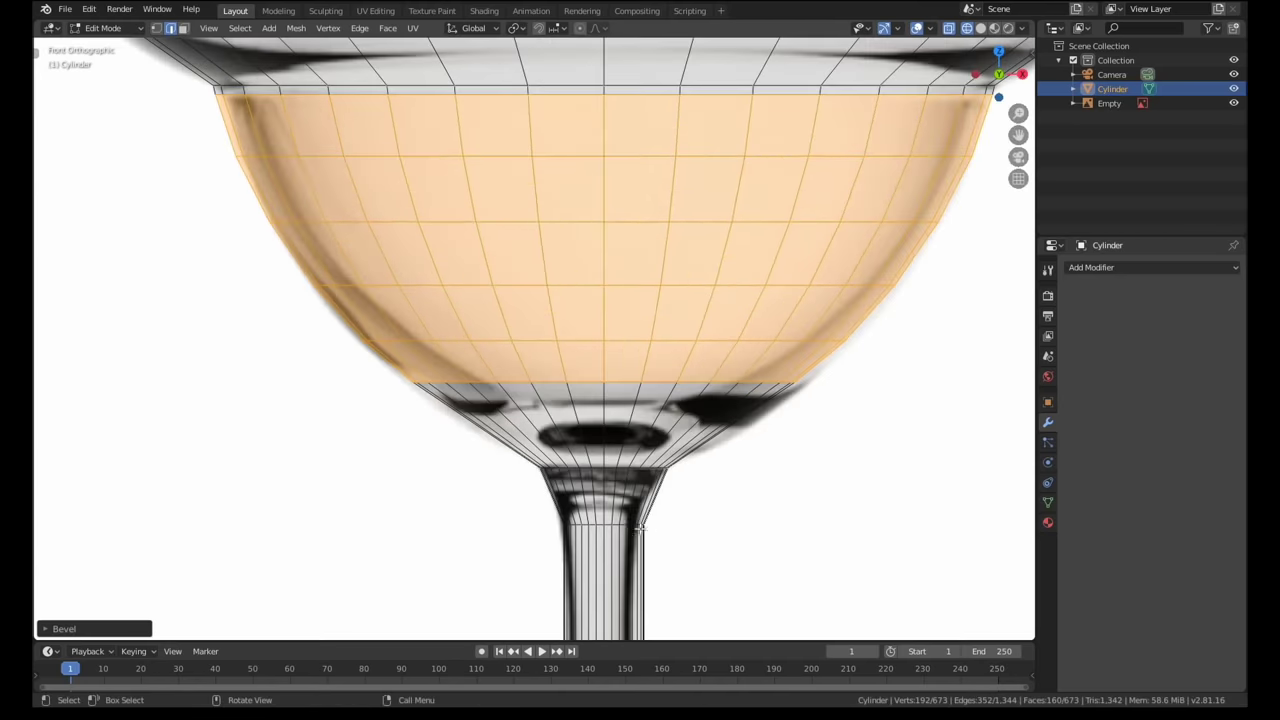
pyautogui.click(650, 528)
pyautogui.scroll(2, 640, 536)
pyautogui.keyDown('alt'); pyautogui.keyDown('shift'); pyautogui.click(645, 525); pyautogui.keyUp('shift'); pyautogui.keyUp('alt')
pyautogui.hotkey('ctrl', 'b')
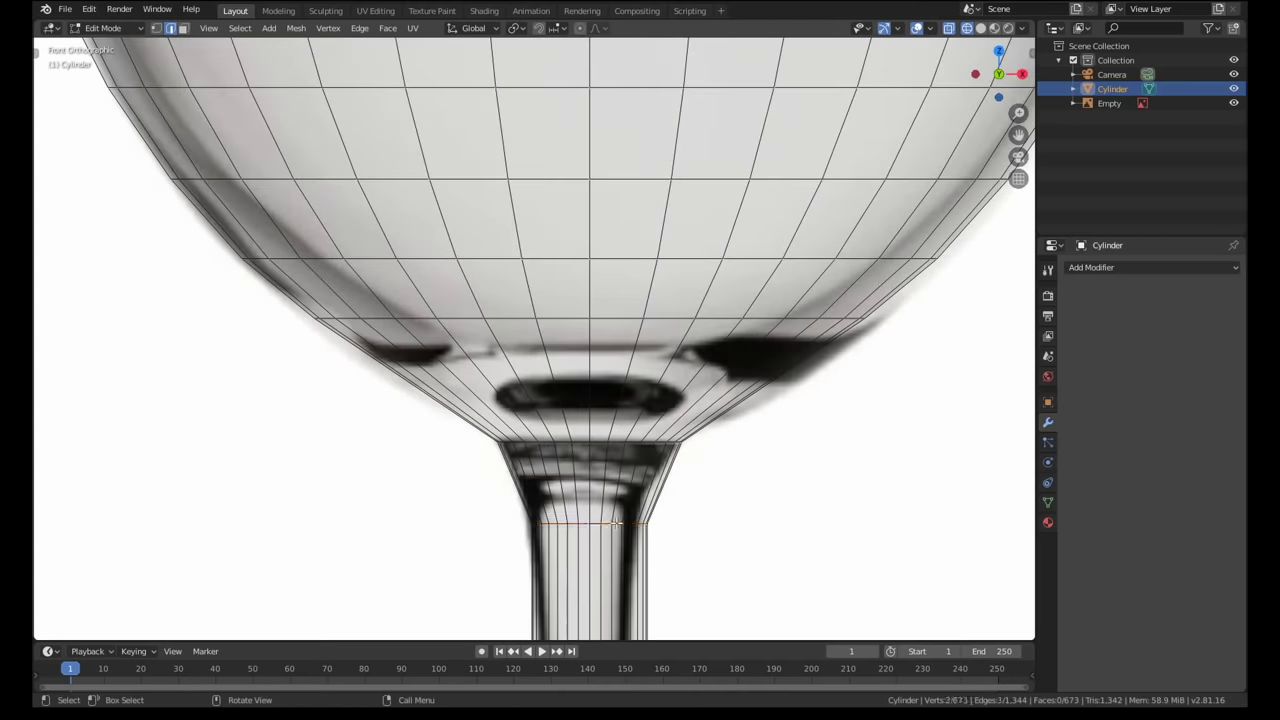
pyautogui.click(783, 503)
# Bevel the edge loop where the stem's lower flare meets the base disc.
pyautogui.scroll(-3, 770, 505)
pyautogui.keyDown('shift'); pyautogui.moveTo(712, 590); pyautogui.dragTo(648, 160, button='middle'); pyautogui.keyUp('shift')
pyautogui.scroll(2, 649, 490)
pyautogui.keyDown('alt'); pyautogui.click(672, 512); pyautogui.keyUp('alt')
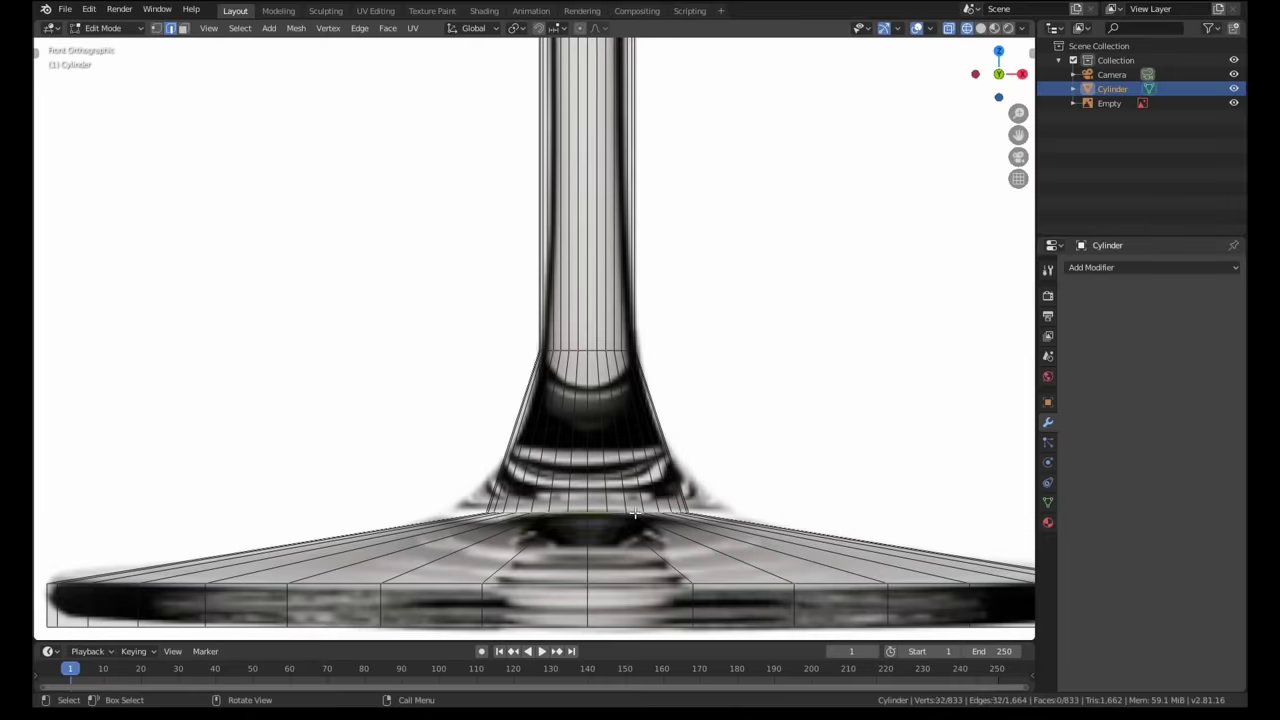
pyautogui.hotkey('ctrl', 'b')
pyautogui.click(890, 582)
# Return to solid display and delete the face that closes the top of the bowl.
pyautogui.scroll(-4, 824, 508)
pyautogui.press('z')
pyautogui.click(890, 480)
pyautogui.press('Tab')
pyautogui.moveTo(700, 400); pyautogui.dragTo(761, 479, button='middle')
pyautogui.press('Tab')
pyautogui.press('3')
pyautogui.click(754, 198)
pyautogui.press('x')
pyautogui.click(754, 198)
# Select the whole glass mesh and shade it smooth.
pyautogui.press('Tab')
pyautogui.moveTo(765, 362)
pyautogui.mouseDown(button='middle')
pyautogui.moveTo(761, 314)
pyautogui.moveTo(737, 389)
pyautogui.moveTo(728, 300)
pyautogui.mouseUp(button='middle')
pyautogui.press('Tab')
pyautogui.press('a')
pyautogui.press('q')
pyautogui.click(761, 316)
# Add a supporting loop cut around the glass's base.
pyautogui.press('Tab')
pyautogui.keyDown('shift'); pyautogui.moveTo(711, 604); pyautogui.dragTo(745, 365, button='middle'); pyautogui.keyUp('shift')
pyautogui.scroll(4, 760, 358)
pyautogui.press('Tab')
pyautogui.hotkey('ctrl', 'r')
pyautogui.click(764, 310)
pyautogui.click(757, 289)
# Add two loop cuts around the base disc's side wall and scale them apart along Z.
pyautogui.moveTo(757, 289); pyautogui.dragTo(763, 377, button='middle')
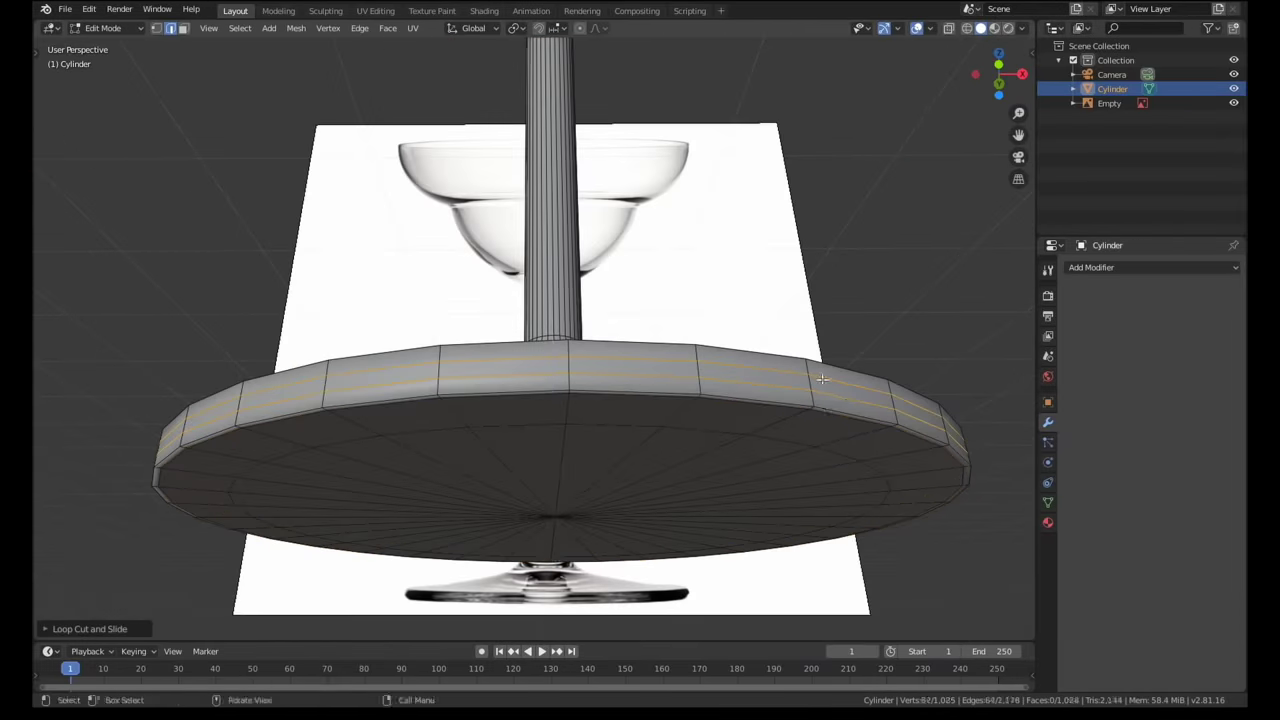
pyautogui.hotkey('ctrl', 'r')
pyautogui.scroll(1, 790, 376)
pyautogui.doubleClick(817, 374)
pyautogui.press('s')
pyautogui.press('z')
pyautogui.click(120, 243)
# Add a loop cut on the base's upper surface, slid close to the outer edge, and check the shading.
pyautogui.moveTo(300, 110); pyautogui.dragTo(367, 204, button='middle')
pyautogui.hotkey('ctrl', 'r')
pyautogui.click(762, 530)
pyautogui.click(770, 546)
pyautogui.press('Tab')
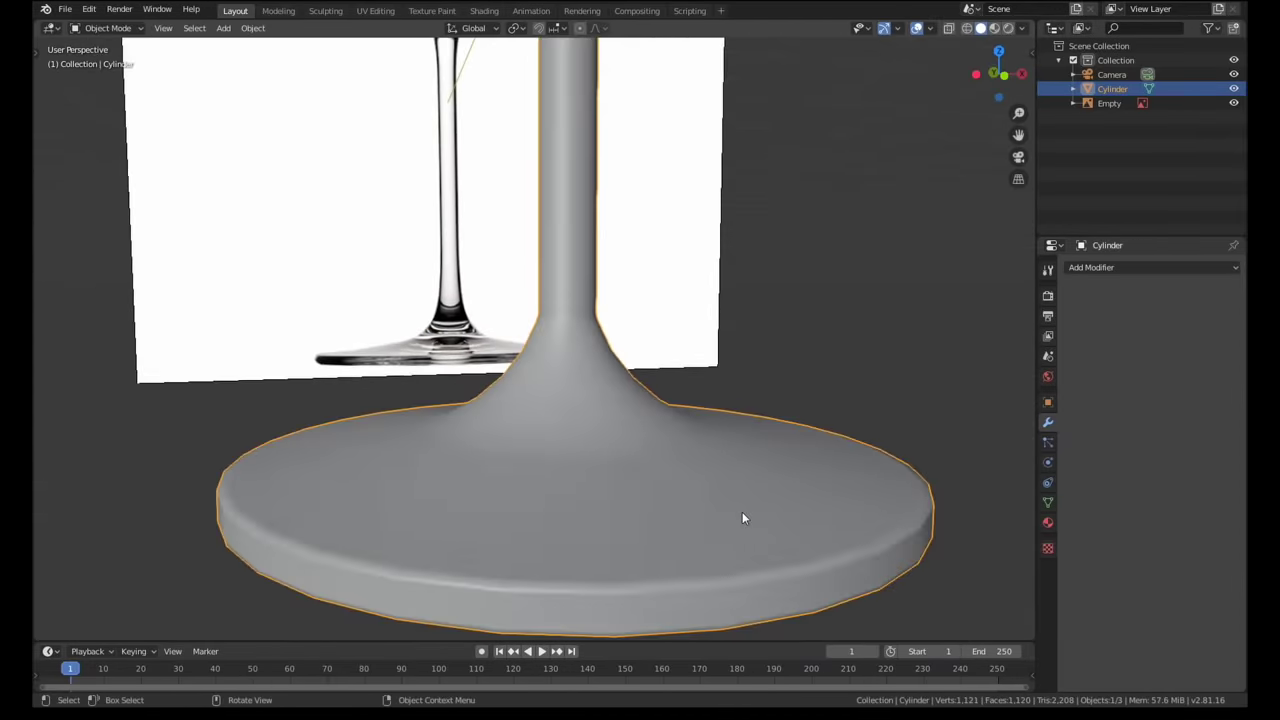
pyautogui.moveTo(743, 514); pyautogui.dragTo(738, 566, button='middle')
# Add a level 2 Subdivision Surface modifier to the glass.
pyautogui.press('Tab')
pyautogui.scroll(-3, 585, 400)
pyautogui.keyDown('shift'); pyautogui.moveTo(592, 330); pyautogui.dragTo(566, 430, button='middle'); pyautogui.keyUp('shift')
pyautogui.scroll(2, 543, 260)
pyautogui.press('Tab')
pyautogui.hotkey('ctrl', '2')
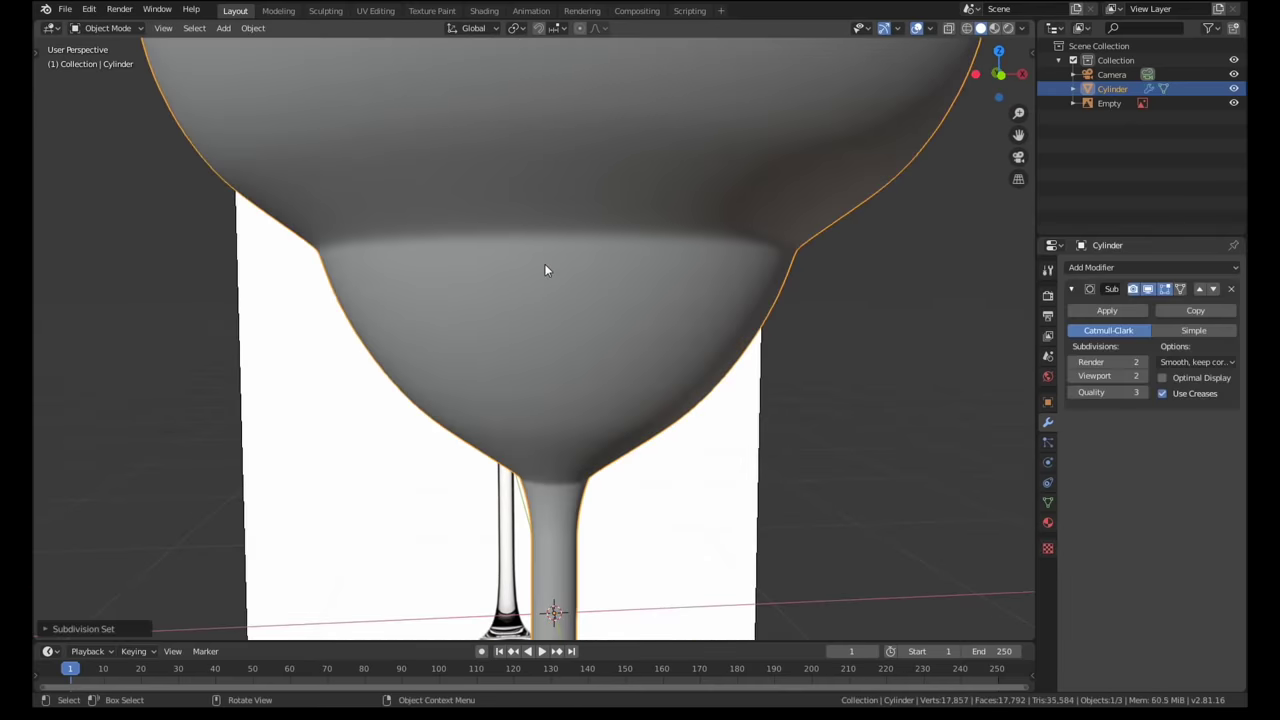
# Try a supporting loop cut just below the bowl's waist and check the shading in Object Mode.
pyautogui.press('Tab')
pyautogui.hotkey('ctrl', 'r')
pyautogui.click(618, 268)
pyautogui.click(616, 254)
pyautogui.press('Tab')
pyautogui.scroll(-1, 616, 252)
pyautogui.press('Tab')
pyautogui.press('Tab')
pyautogui.scroll(-2, 612, 285)
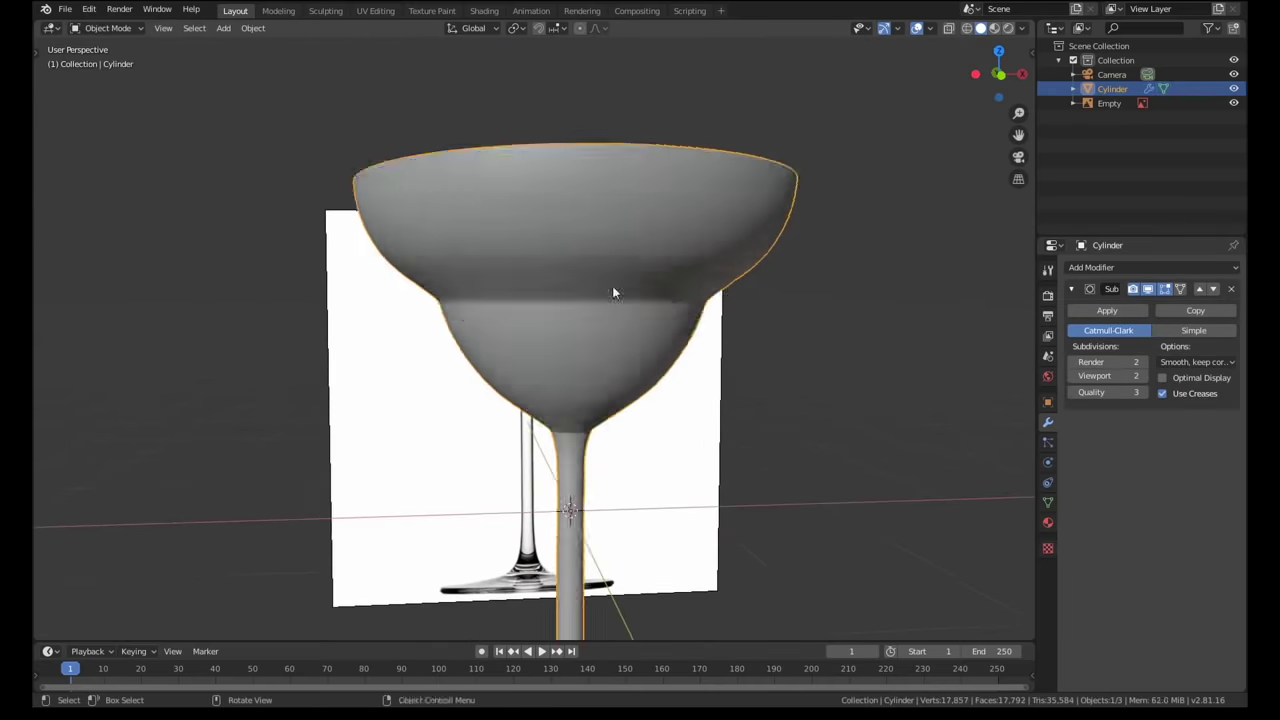
# Add a supporting loop cut just above the bowl's waist, slid close to the crease.
pyautogui.moveTo(612, 285); pyautogui.dragTo(643, 280, button='middle')
pyautogui.press('Tab')
pyautogui.hotkey('ctrl', 'r')
pyautogui.click(643, 280)
pyautogui.click(648, 290)
# Add a loop cut just below the bowl's rim and deselect everything.
pyautogui.moveTo(746, 291); pyautogui.dragTo(735, 338, button='middle')
pyautogui.scroll(5, 797, 217)
pyautogui.hotkey('ctrl', 'r')
pyautogui.click(831, 206)
pyautogui.click(831, 199)
pyautogui.hotkey('alt', 'a')
# Select the bowl's entire geometry down to the stem in the front wireframe view.
pyautogui.moveTo(785, 200); pyautogui.dragTo(771, 229, button='middle')
pyautogui.press('KP_1')
pyautogui.keyDown('shift'); pyautogui.moveTo(741, 420); pyautogui.dragTo(715, 378, button='middle'); pyautogui.keyUp('shift')
pyautogui.press('z')
pyautogui.click(622, 385)
pyautogui.moveTo(420, 104); pyautogui.dragTo(909, 403)
pyautogui.scroll(3, 774, 398)
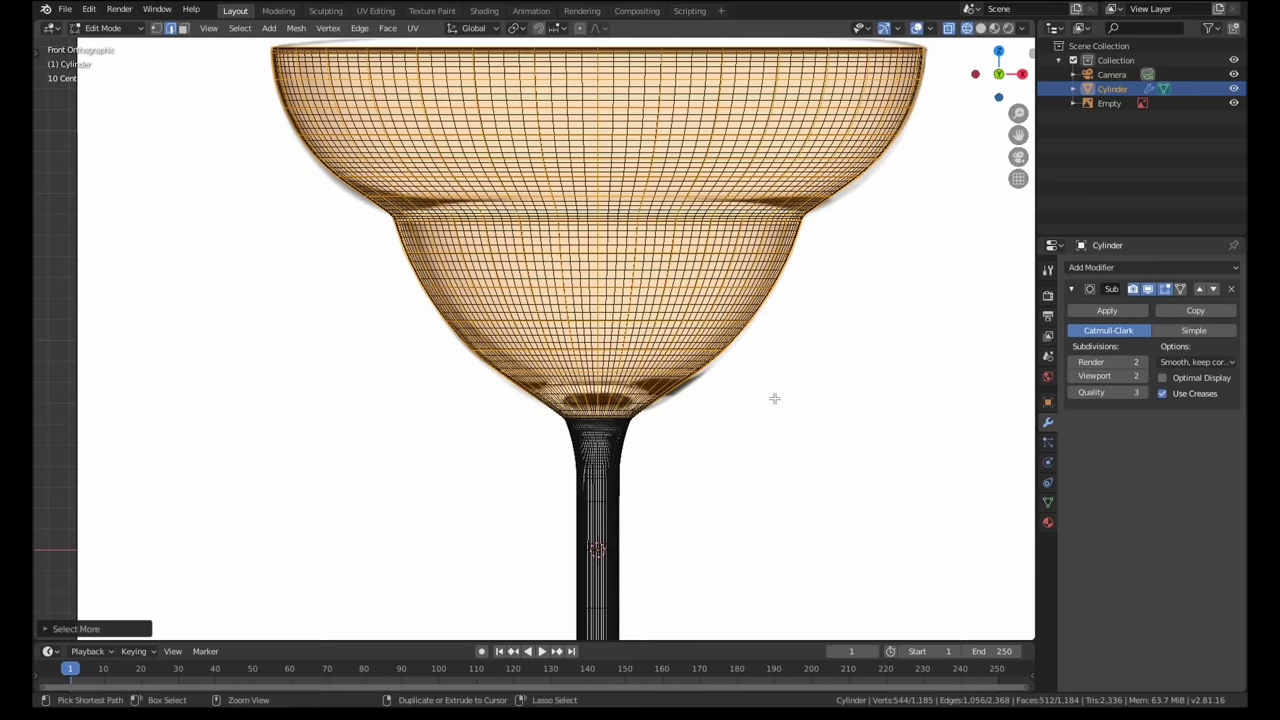
pyautogui.scroll(-1, 774, 398)
# Duplicate the selected bowl geometry in place and scale the copy inward with Z locked to form an inner wall.
pyautogui.hotkey('shift', 'd')
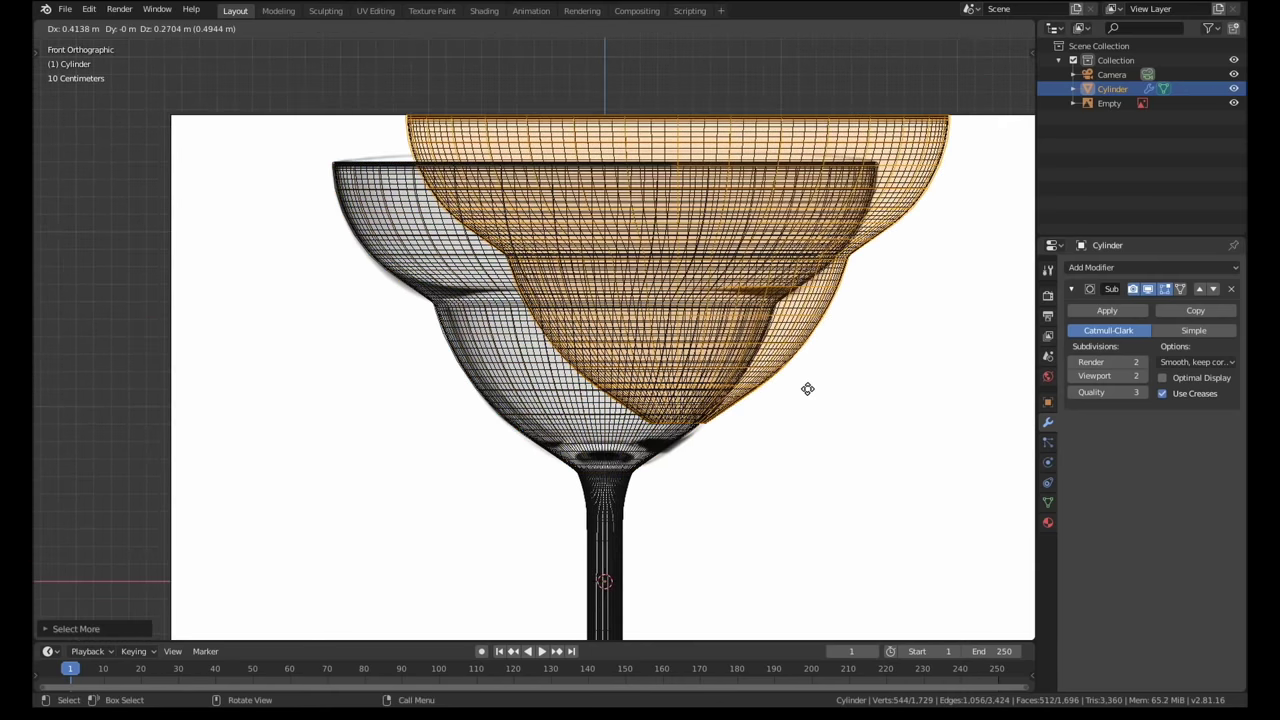
pyautogui.rightClick(808, 389)
pyautogui.press('s')
pyautogui.hotkey('shift', 'z')
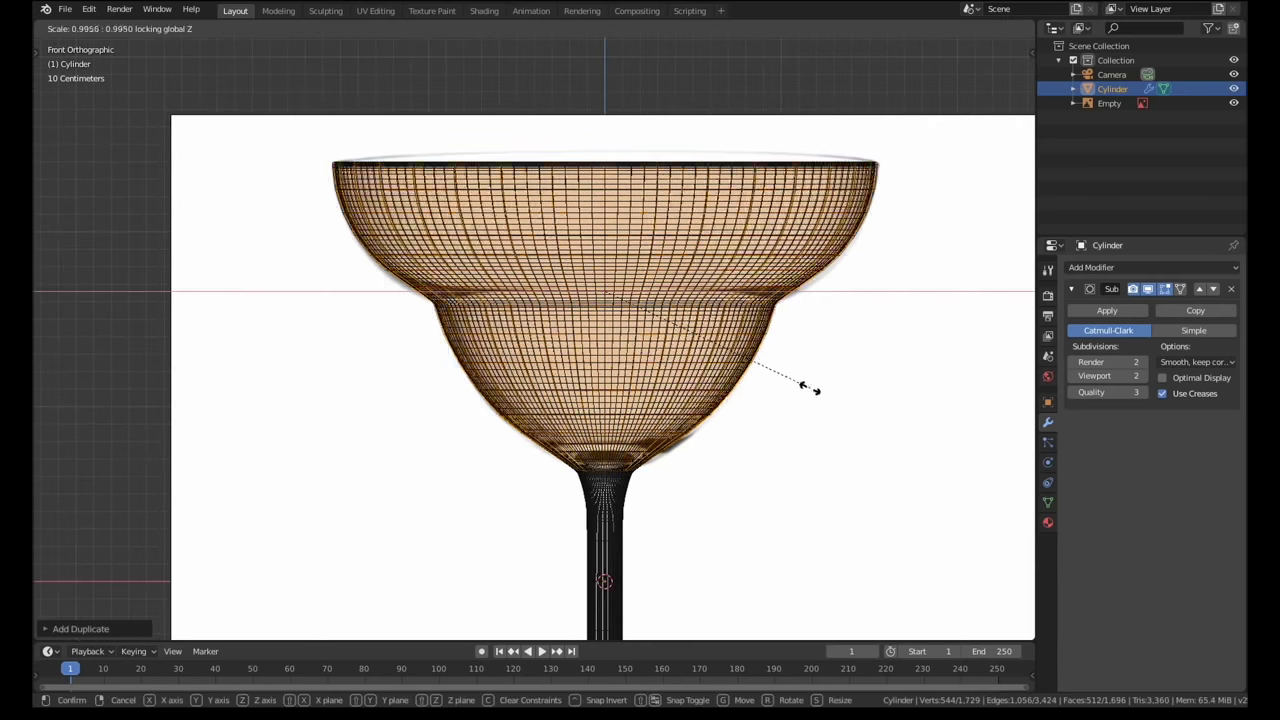
pyautogui.click(803, 383)
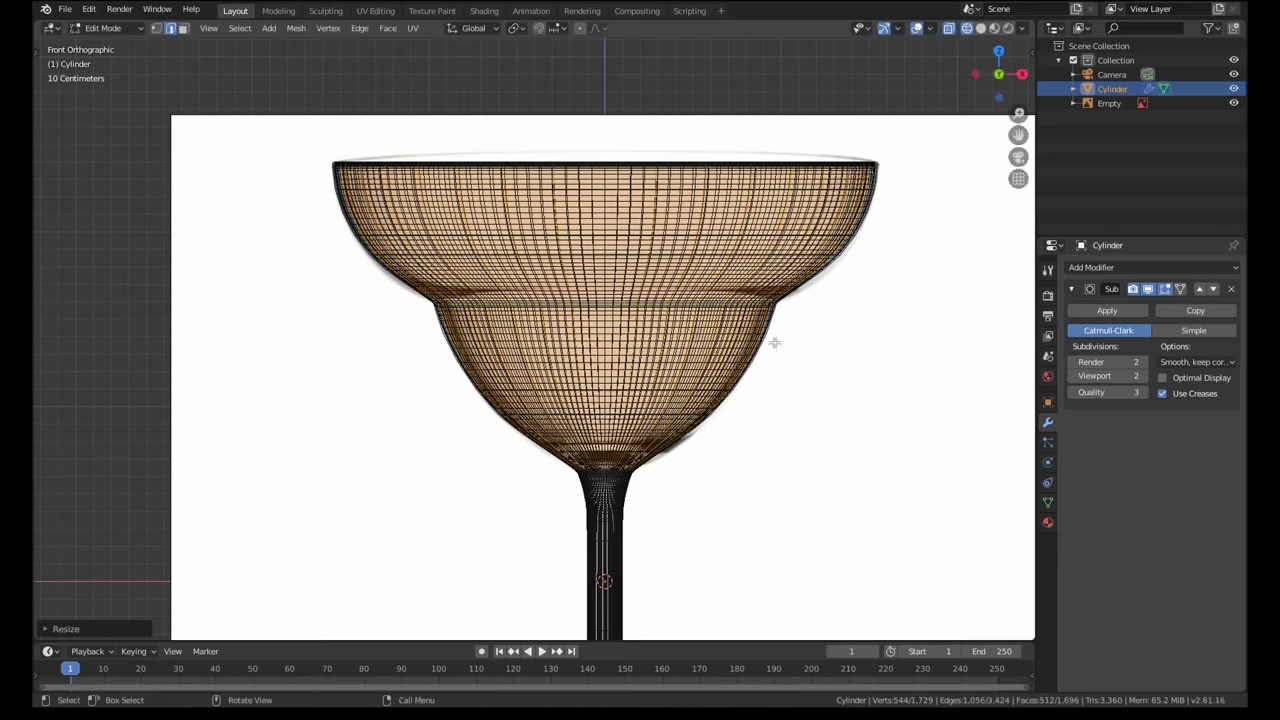
# Scale the inner wall outward by about 1.016 with Z locked to thin the gap, in solid display.
pyautogui.moveTo(765, 332); pyautogui.dragTo(788, 394, button='middle')
pyautogui.press('z')
pyautogui.click(888, 340)
pyautogui.scroll(3, 912, 273)
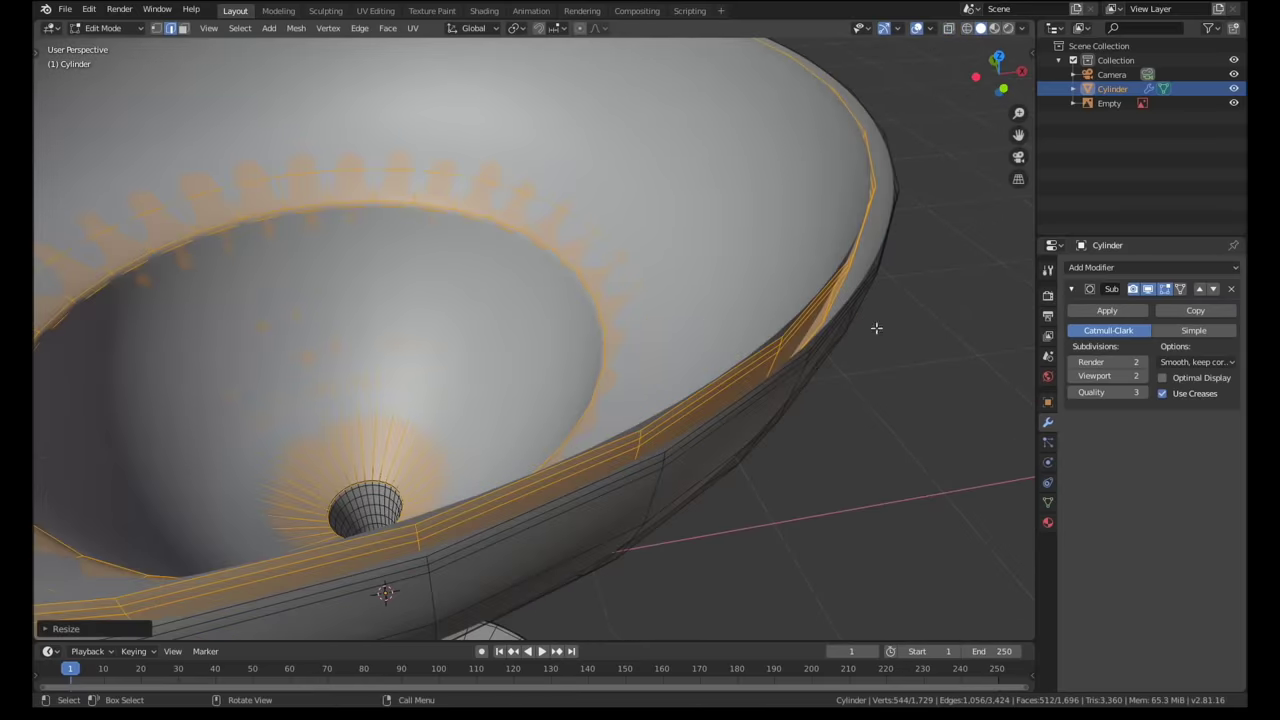
pyautogui.press('s')
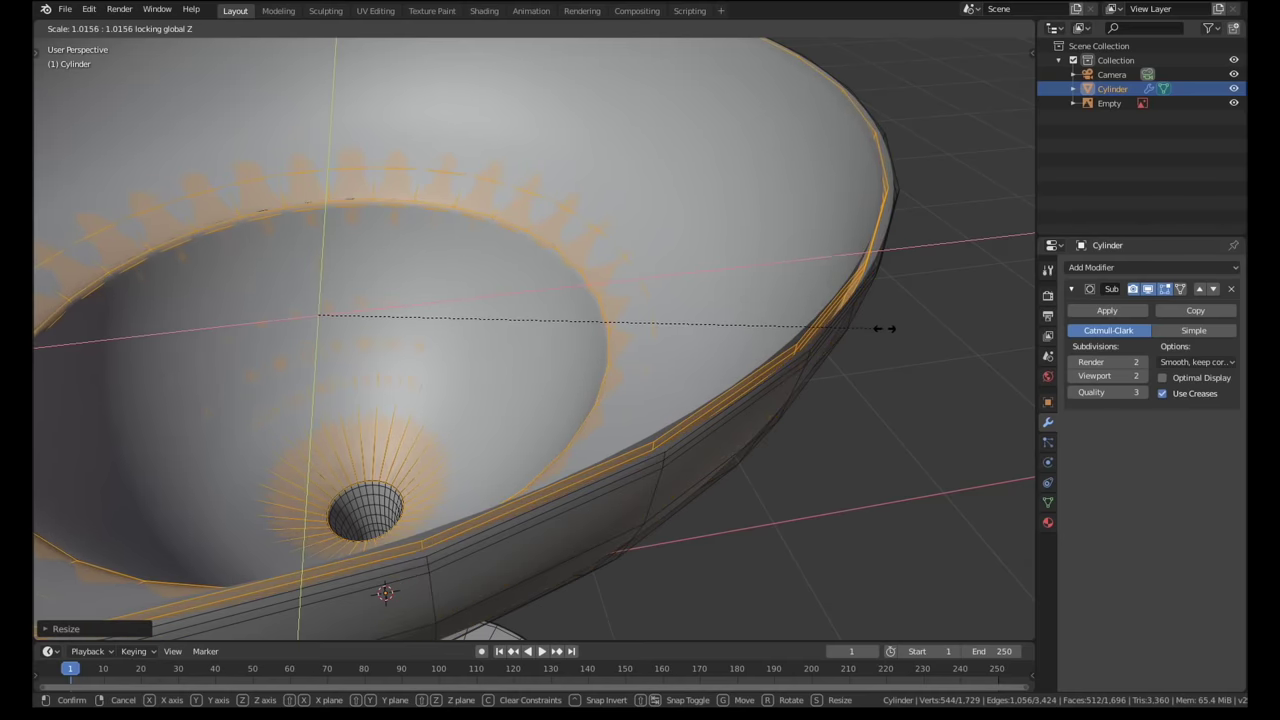
pyautogui.click(883, 329)
# Turn off the subdivision's viewport display, select the inner and outer rim loops and bridge them.
pyautogui.moveTo(843, 319); pyautogui.dragTo(838, 298, button='middle')
pyautogui.click(1147, 289)
pyautogui.click(718, 277)
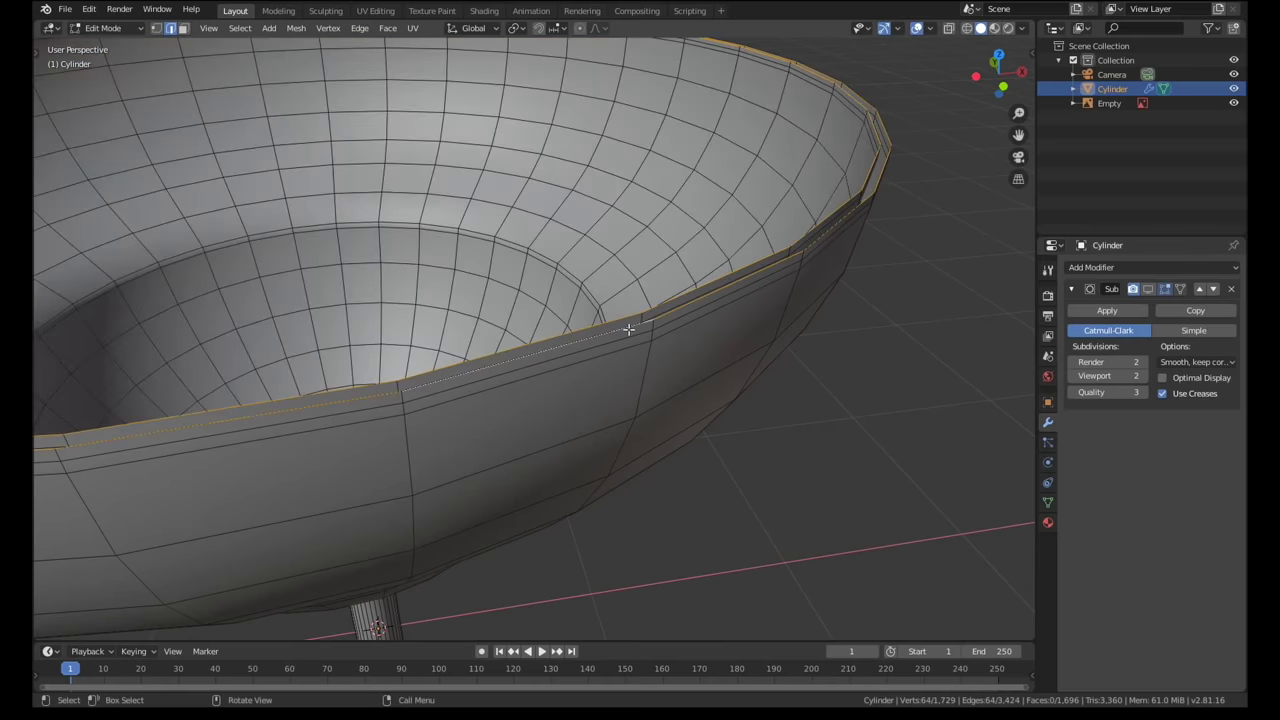
pyautogui.press('F3')
pyautogui.click(700, 368)
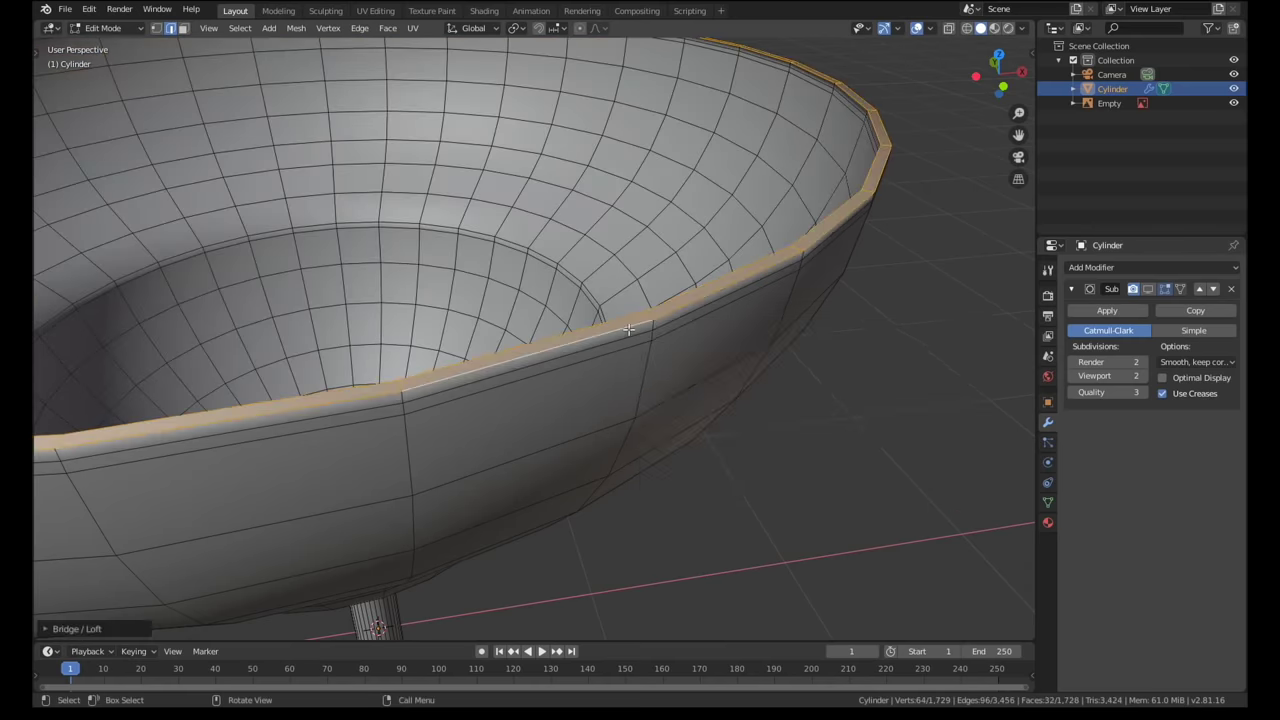
# Select the open edge loop at the bottom of the bowl's inner wall and extrude it in place.
pyautogui.moveTo(700, 368); pyautogui.dragTo(555, 352, button='middle')
pyautogui.scroll(7, 560, 353)
pyautogui.scroll(5, 614, 310)
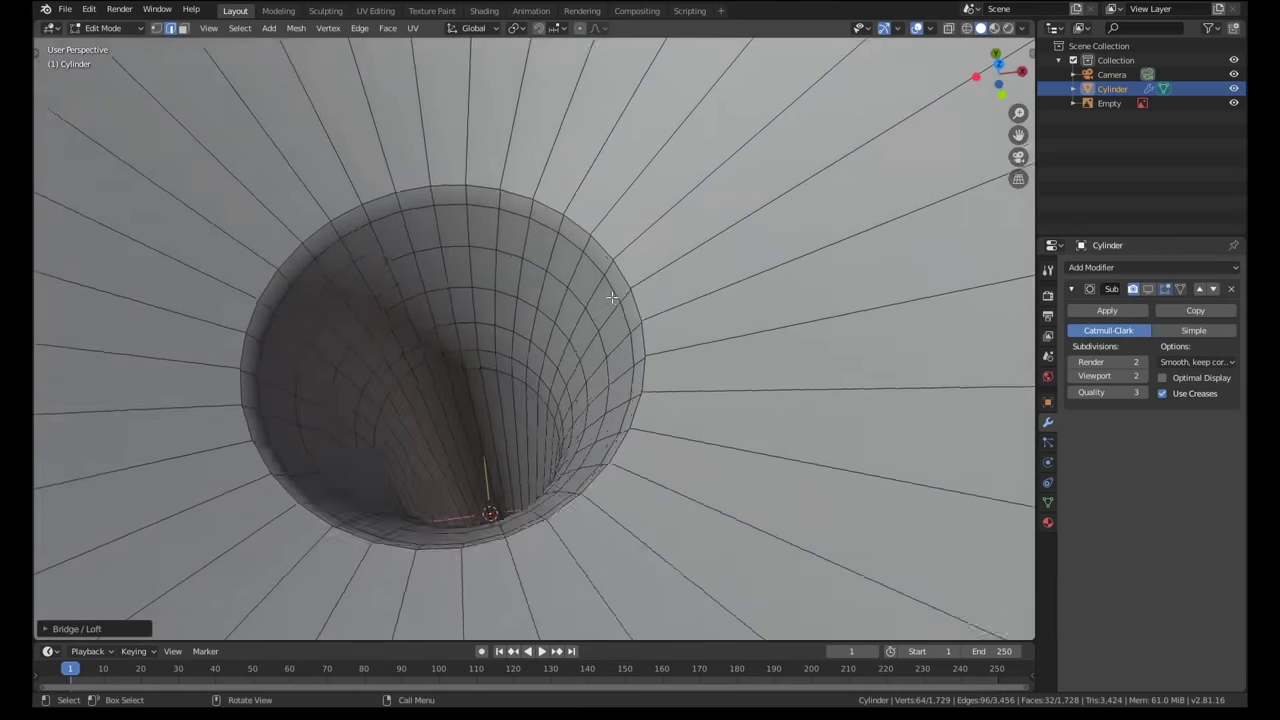
pyautogui.keyDown('alt'); pyautogui.click(595, 317); pyautogui.keyUp('alt')
pyautogui.moveTo(595, 317); pyautogui.dragTo(600, 344, button='middle')
pyautogui.press('g')
pyautogui.press('z')
pyautogui.rightClick(614, 235)
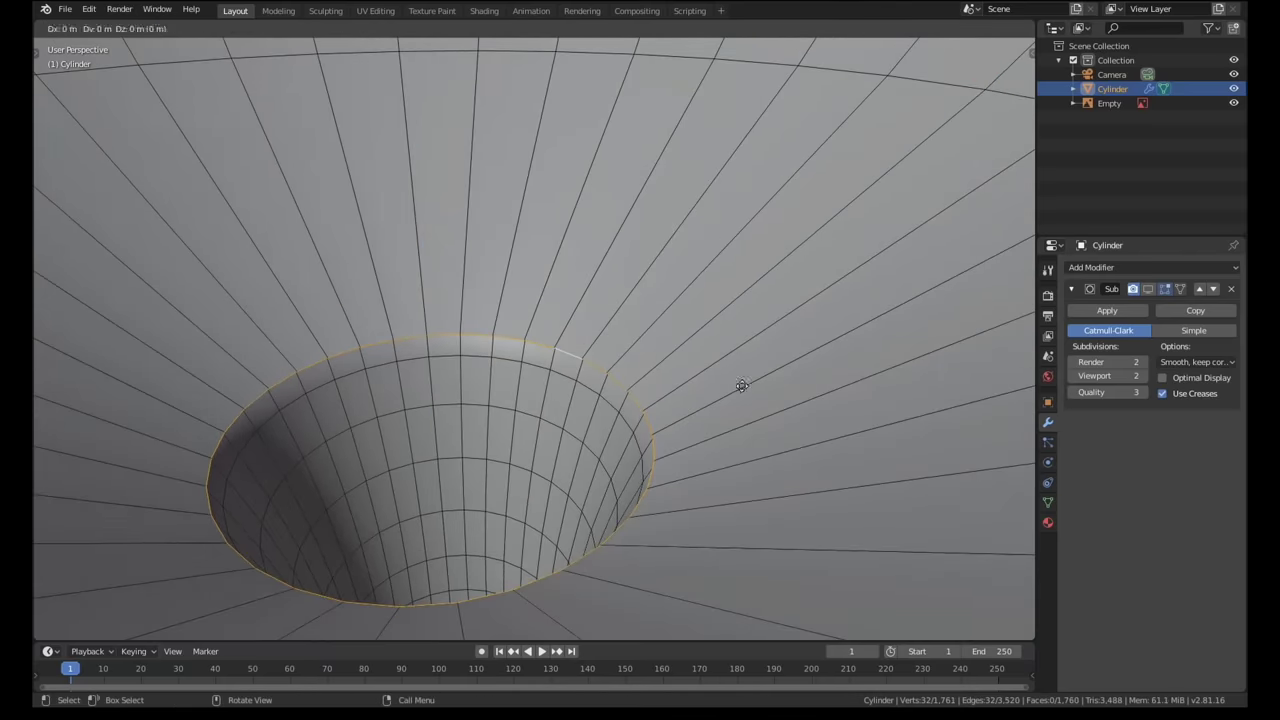
# Scale the extruded loop inward, extrude it again toward the centre and merge it to close the inner wall's bottom.
pyautogui.press('s')
pyautogui.click(630, 412)
pyautogui.press('e')
pyautogui.press('s')
pyautogui.click(530, 418)
pyautogui.click(552, 427)
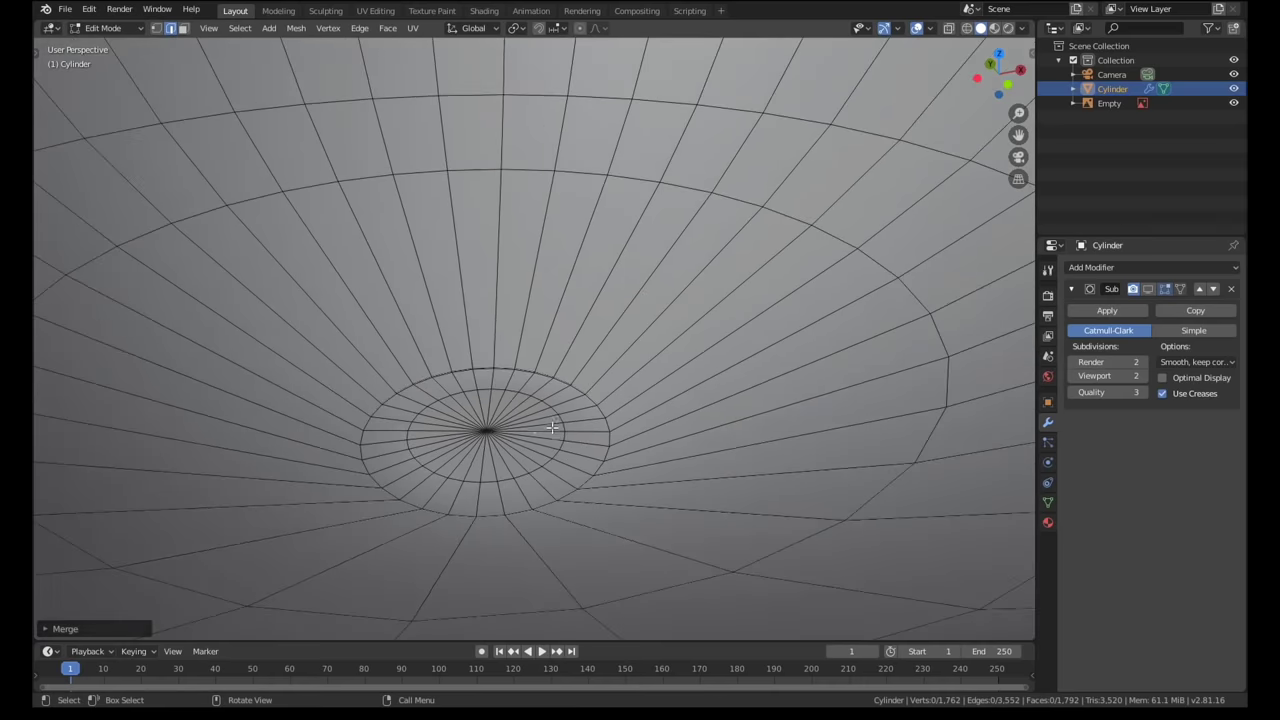
# Select the central fan of faces at the inner wall's bottom and show it in the front wireframe view.
pyautogui.click(500, 432)
pyautogui.rightClick(511, 428)
pyautogui.press('KP_1')
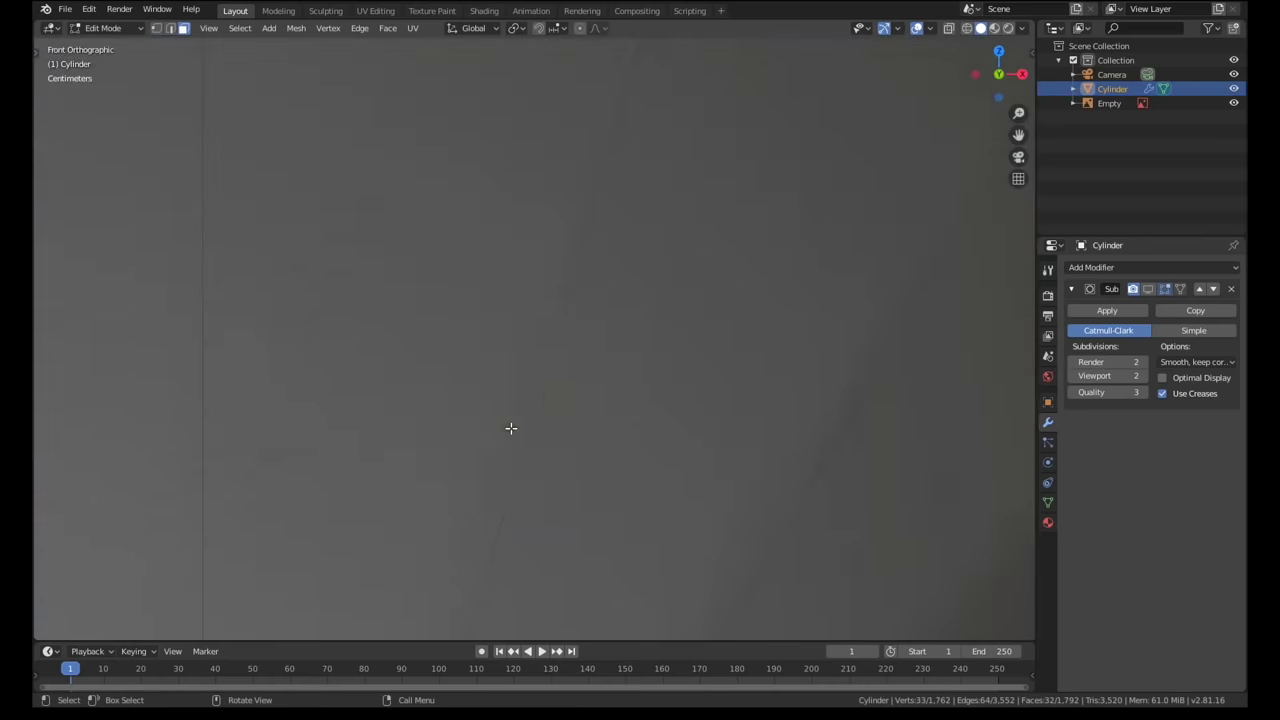
pyautogui.press('z')
pyautogui.click(452, 436)
pyautogui.keyDown('shift'); pyautogui.moveTo(466, 471); pyautogui.dragTo(570, 344, button='middle'); pyautogui.keyUp('shift')
pyautogui.scroll(-7, 570, 344)
# Raise the selected faces about 0.024 m along Z using Smooth proportional editing with an influence size of about 0.68.
pyautogui.click(598, 30)
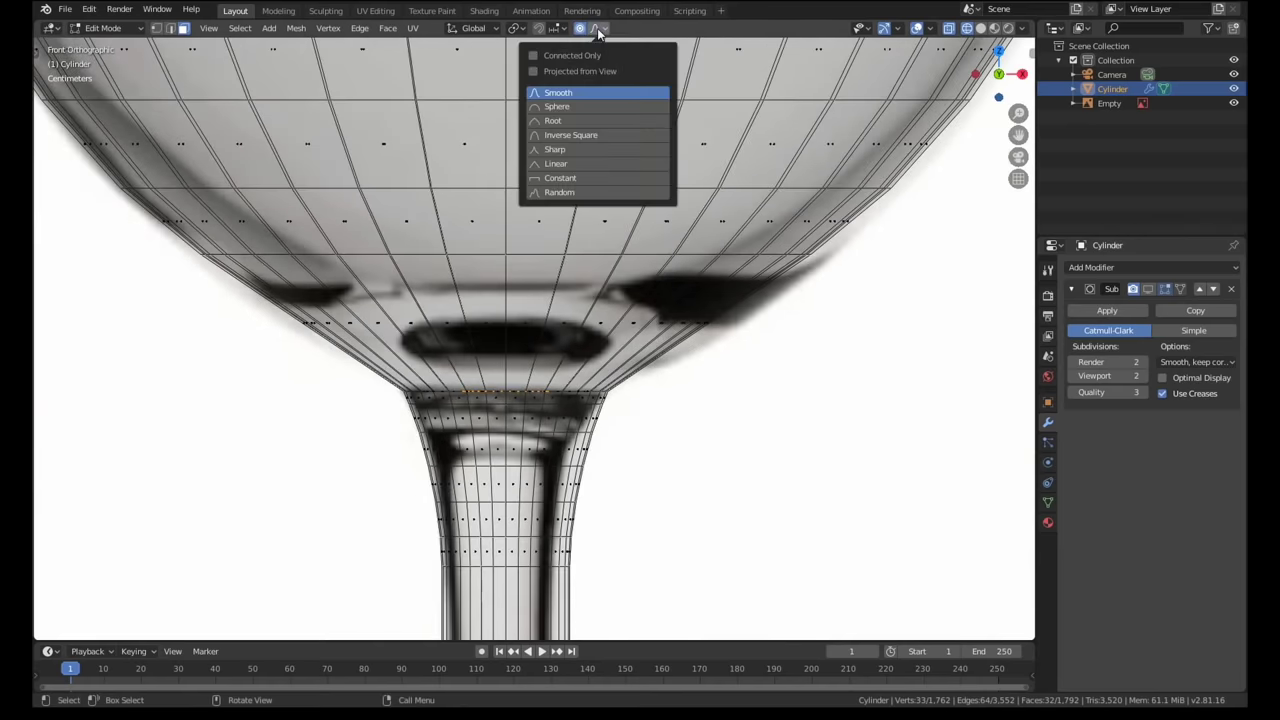
pyautogui.scroll(-2, 634, 434)
pyautogui.press('g')
pyautogui.press('z')
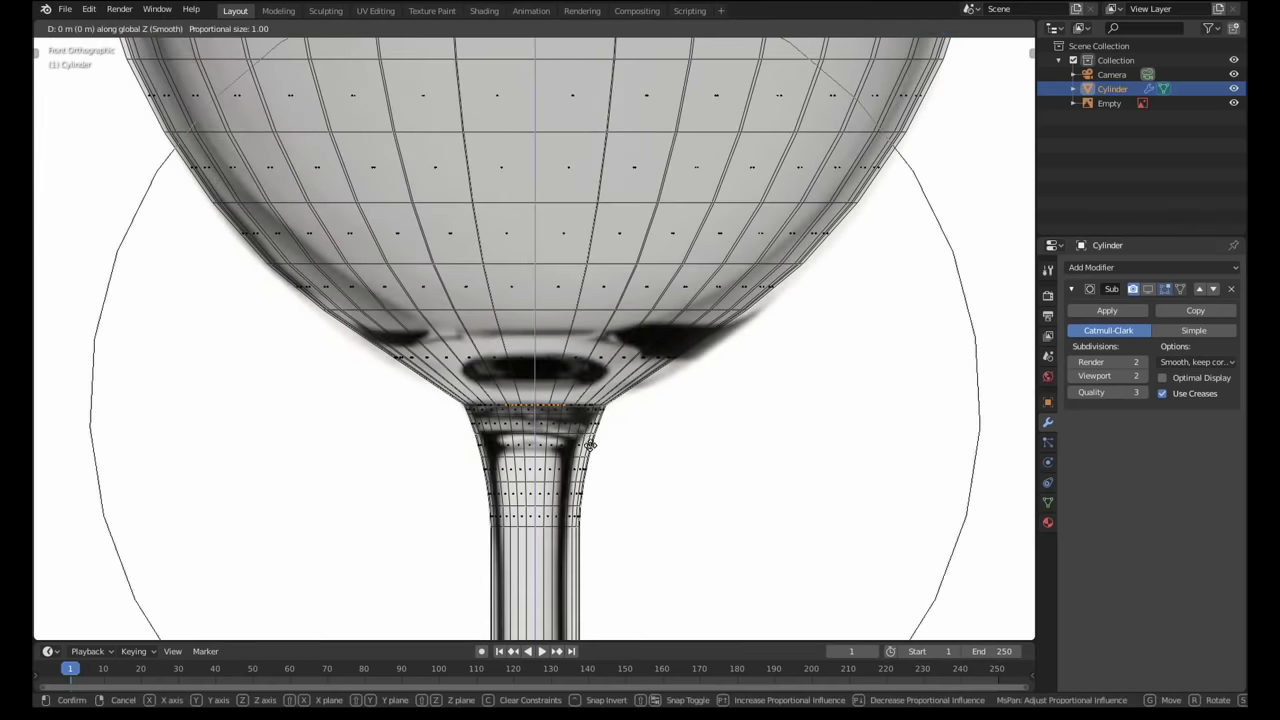
pyautogui.scroll(4, 590, 428)
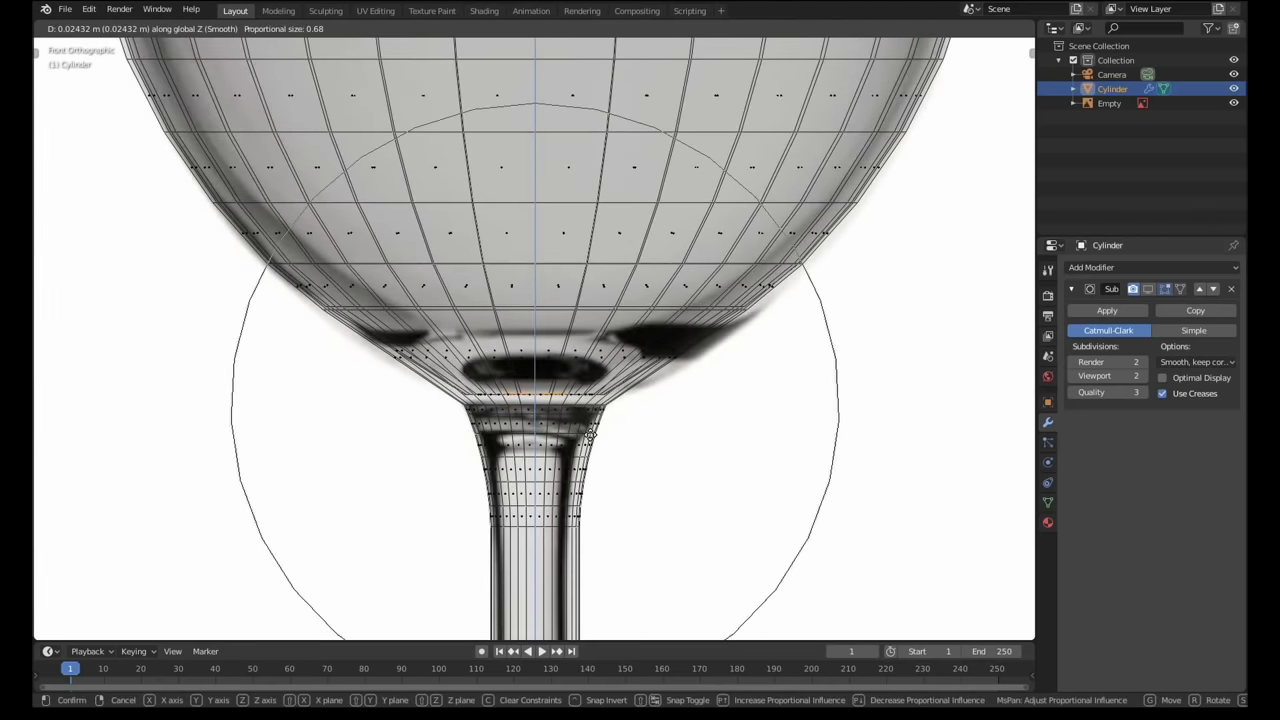
pyautogui.click(590, 432)
# Return to solid display and examine the glass and the rim of the bowl.
pyautogui.scroll(-3, 591, 431)
pyautogui.press('z')
pyautogui.click(674, 434)
pyautogui.scroll(-5, 640, 400)
pyautogui.moveTo(636, 376)
pyautogui.mouseDown(button='middle')
pyautogui.moveTo(626, 411)
pyautogui.moveTo(638, 361)
pyautogui.moveTo(650, 392)
pyautogui.mouseUp(button='middle')
pyautogui.press('Tab')
pyautogui.scroll(5, 740, 265)
pyautogui.press('Tab')
pyautogui.moveTo(800, 250); pyautogui.dragTo(954, 274, button='middle')
pyautogui.scroll(-3, 950, 276)
pyautogui.scroll(2, 907, 295)
# Turn on the subdivision's viewport display and extrude the outer face ring at the rim along its normals by about 0.01.
pyautogui.click(897, 298)
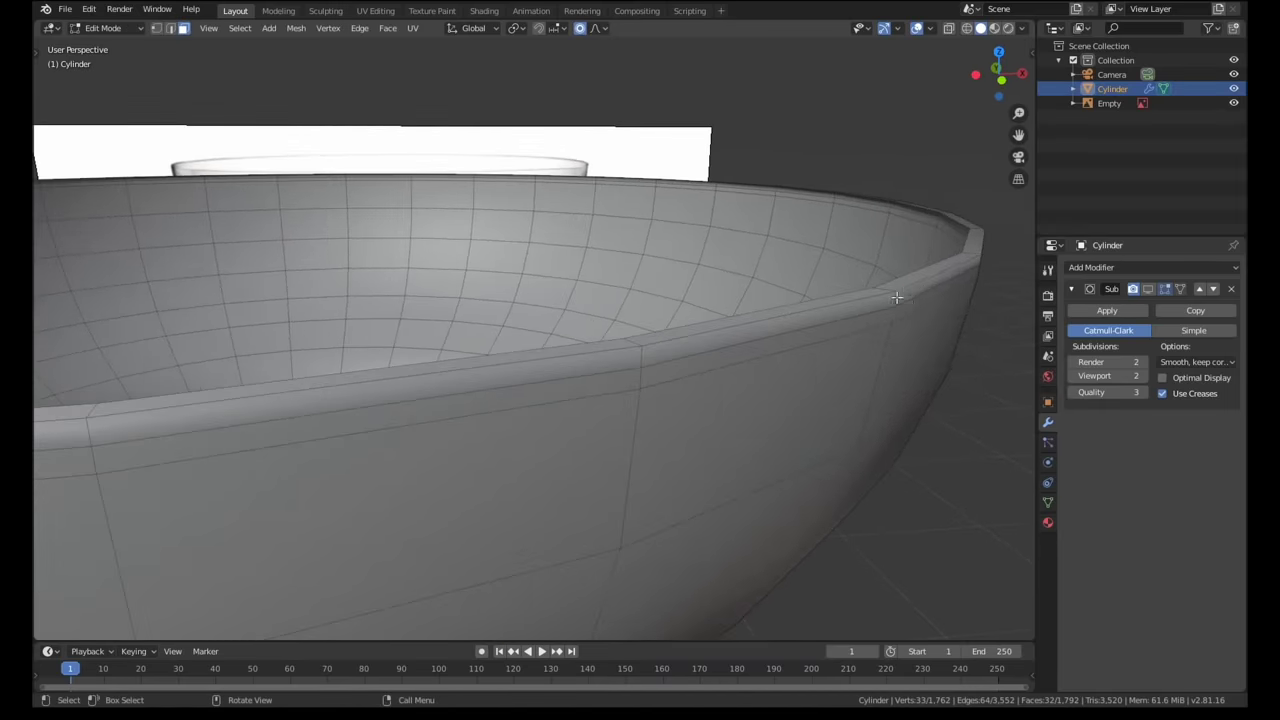
pyautogui.keyDown('alt'); pyautogui.click(895, 298); pyautogui.keyUp('alt')
pyautogui.click(1148, 289)
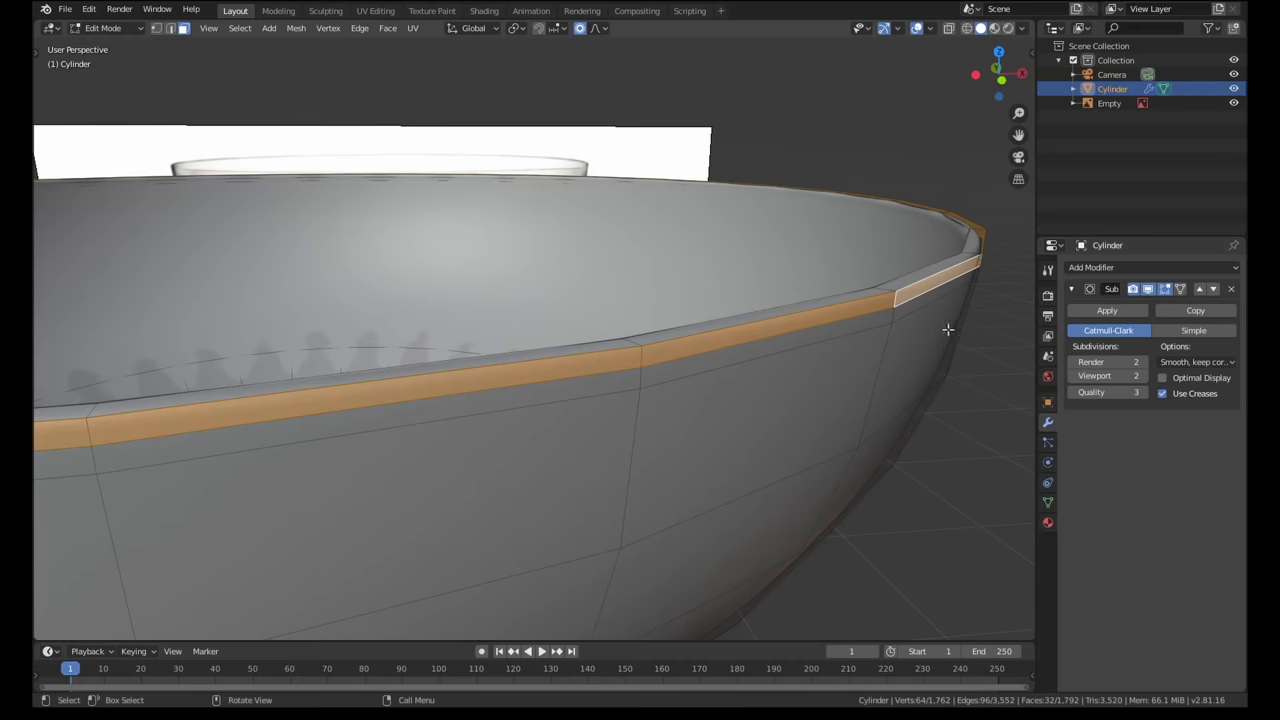
pyautogui.click(387, 27)
pyautogui.click(425, 58)
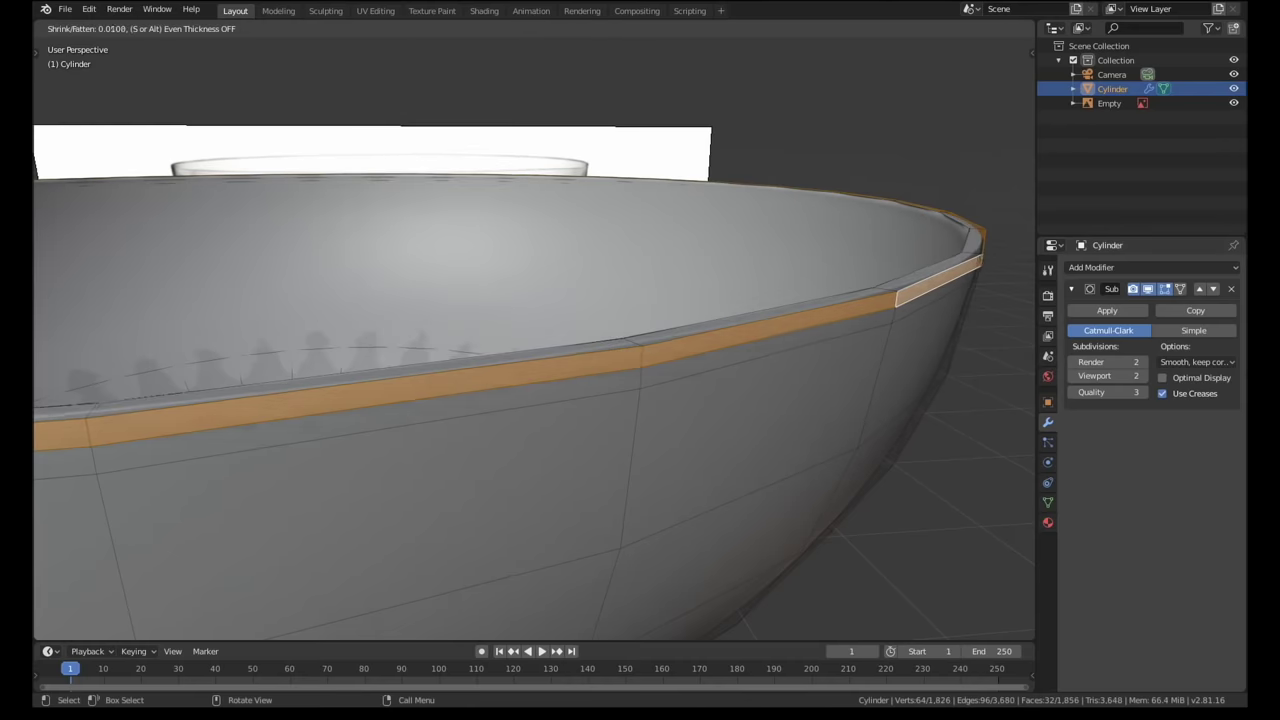
pyautogui.click(711, 272)
# Grow a selection from the bowl's inner centre to just below the rim and show it in the front wireframe view.
pyautogui.press('Tab')
pyautogui.scroll(-8, 722, 264)
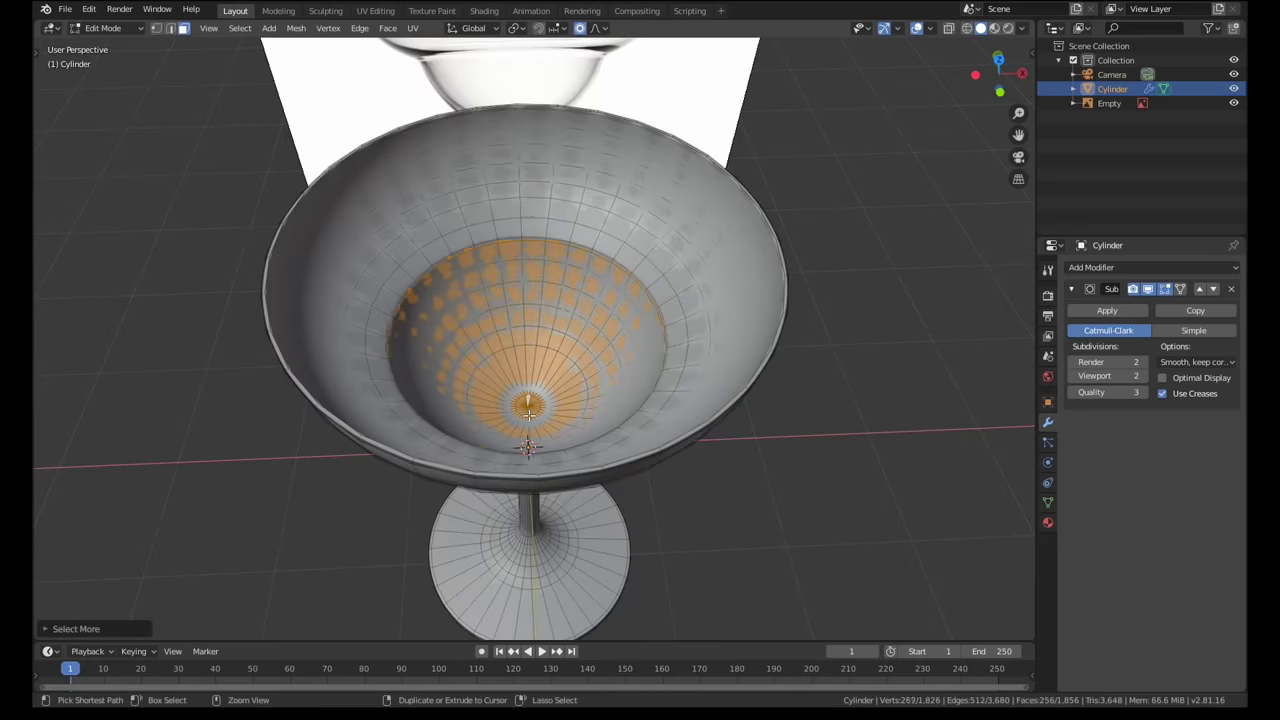
pyautogui.press('KP_1')
pyautogui.press('z')
pyautogui.click(414, 414)
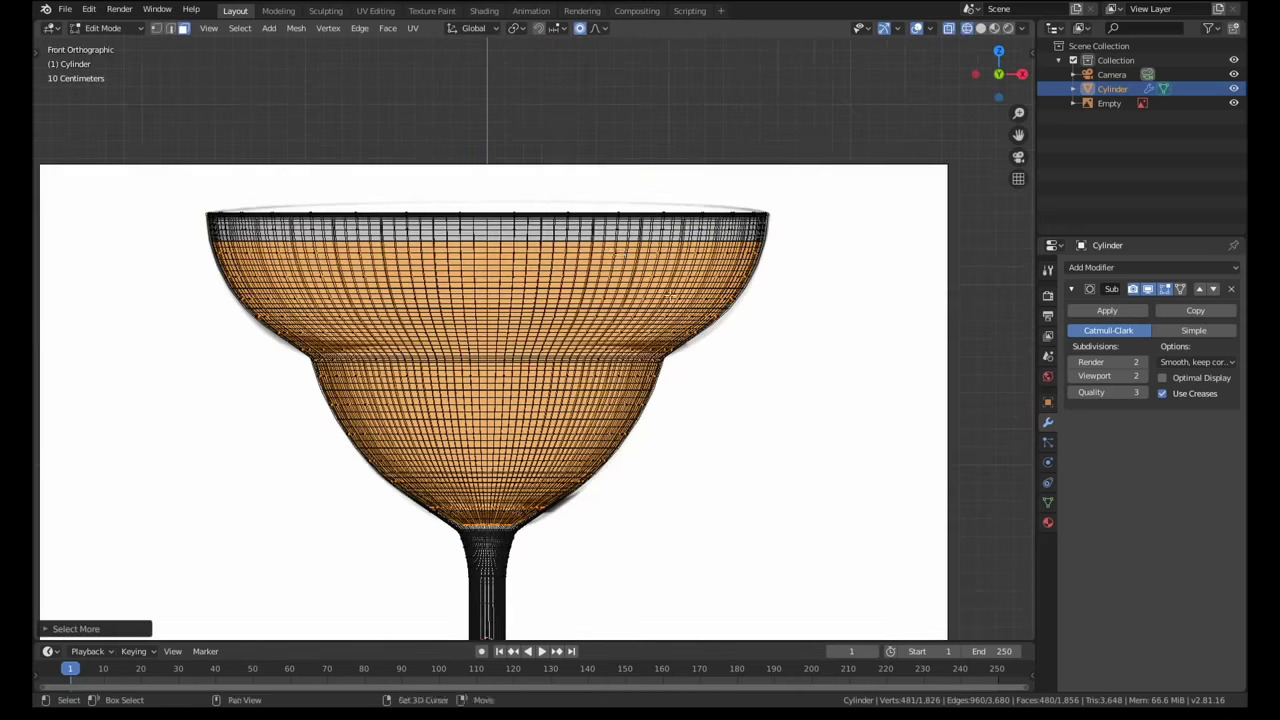
# Duplicate the selected inner surface in place and separate the copy into its own object.
pyautogui.hotkey('shift', 'd')
pyautogui.rightClick(855, 214)
pyautogui.press('p')
pyautogui.click(857, 219)
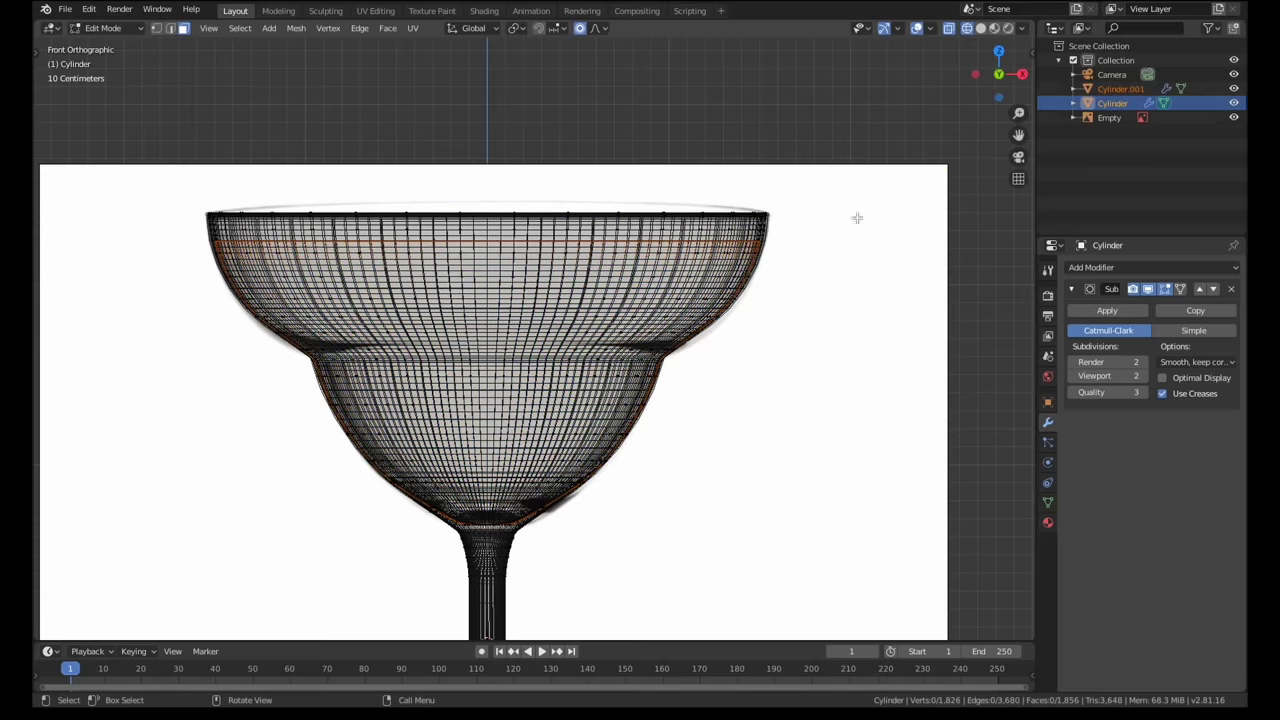
# Rename the original object Glass and the separated inner surface Liquid.
pyautogui.doubleClick(1110, 88)
pyautogui.write('Glass')
pyautogui.press('Return')
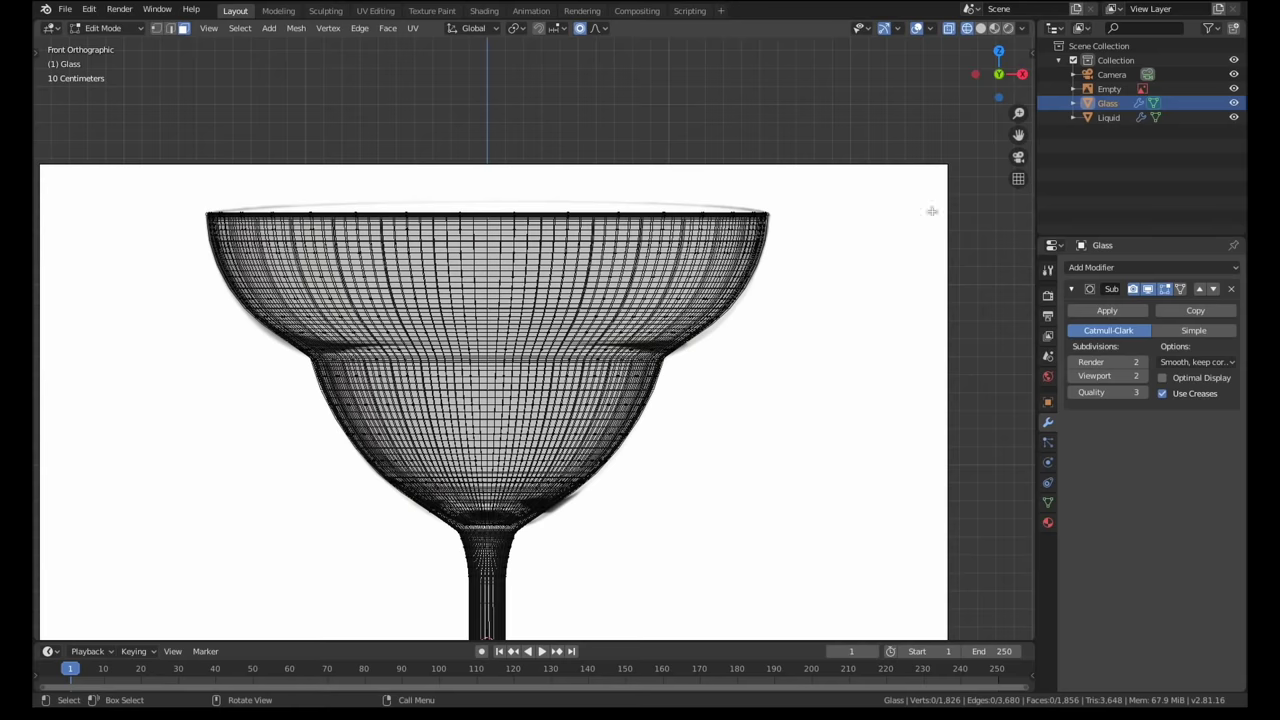
# Hide the Glass object and select the Liquid's open top edge loop in Edit Mode with solid display.
pyautogui.click(1233, 103)
pyautogui.moveTo(658, 233); pyautogui.dragTo(619, 289, button='middle')
pyautogui.hotkey('shift', 'z')
pyautogui.scroll(2, 619, 289)
pyautogui.press('Tab')
pyautogui.scroll(1, 618, 289)
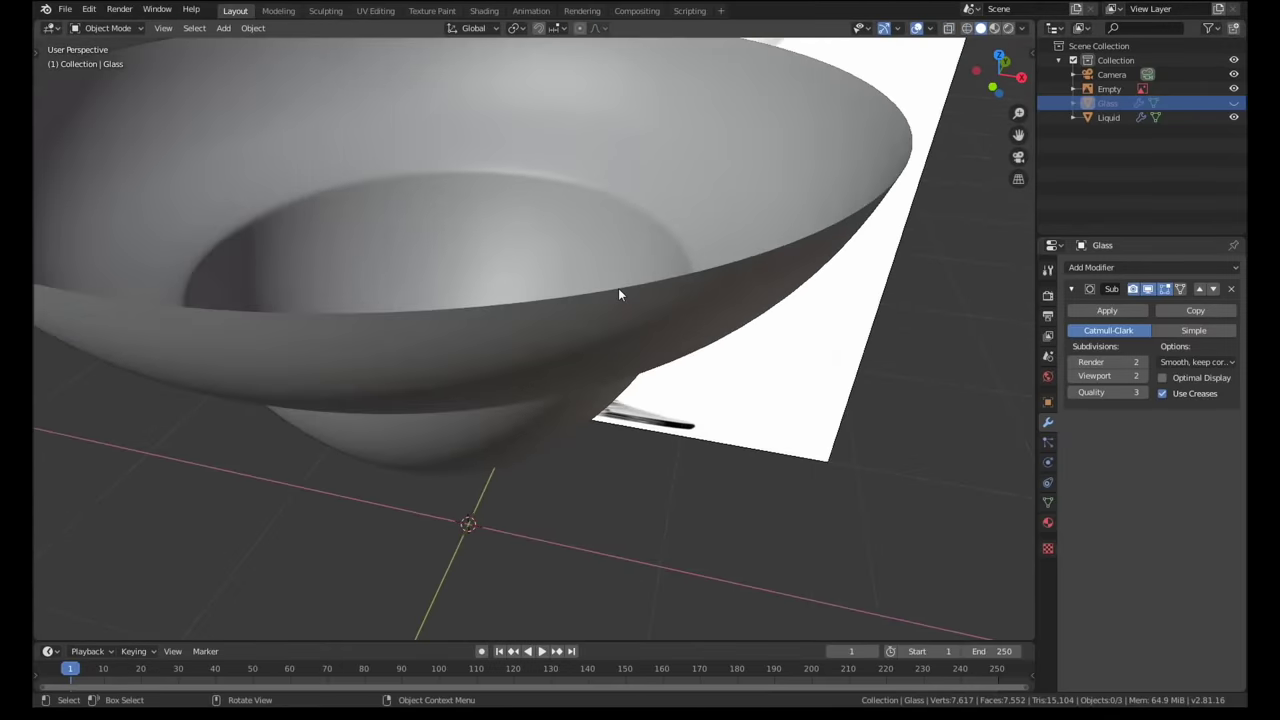
pyautogui.click(618, 294)
pyautogui.press('Tab')
pyautogui.keyDown('alt'); pyautogui.click(617, 289); pyautogui.keyUp('alt')
pyautogui.moveTo(617, 289); pyautogui.dragTo(800, 390, button='middle')
# Scale the Liquid's top loop, extrude it inward in rings and merge the last ring at the centre to close the surface.
pyautogui.press('s')
pyautogui.click(840, 413)
pyautogui.press('e')
pyautogui.press('s')
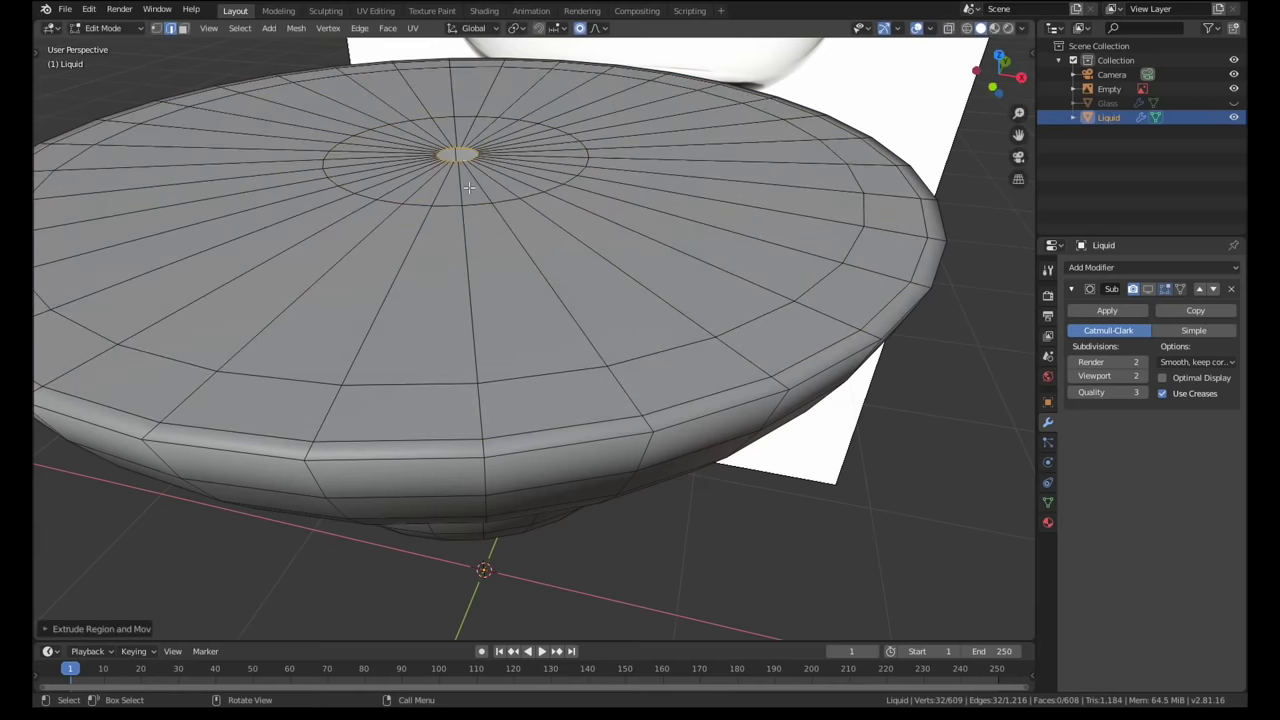
pyautogui.hotkey('alt', 'm')
pyautogui.click(469, 187)
# Add a centred loop cut to the Liquid's top surface between the centre and the outer edge.
pyautogui.hotkey('ctrl', 'r')
pyautogui.doubleClick(550, 238)
pyautogui.press('Tab')
pyautogui.moveTo(570, 250); pyautogui.dragTo(898, 198, button='middle')
pyautogui.press('Tab')
pyautogui.scroll(2, 898, 198)
# Lower the Liquid's outer top edge loop by about 0.002 m along Z with a proportional size of 0.10.
pyautogui.click(873, 219)
pyautogui.press('g')
pyautogui.press('z')
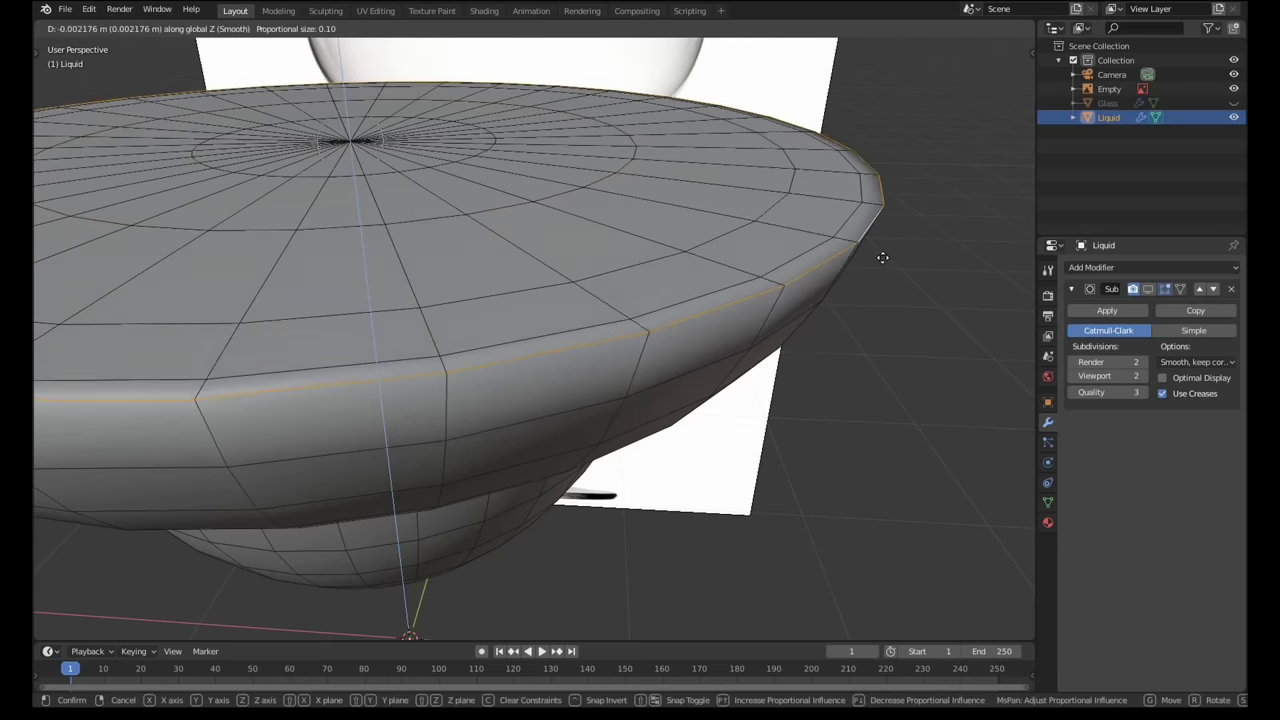
pyautogui.click(880, 258)
# Unhide the Glass and show it together with the Liquid in the front wireframe view in Object Mode.
pyautogui.press('KP_1')
pyautogui.press('Tab')
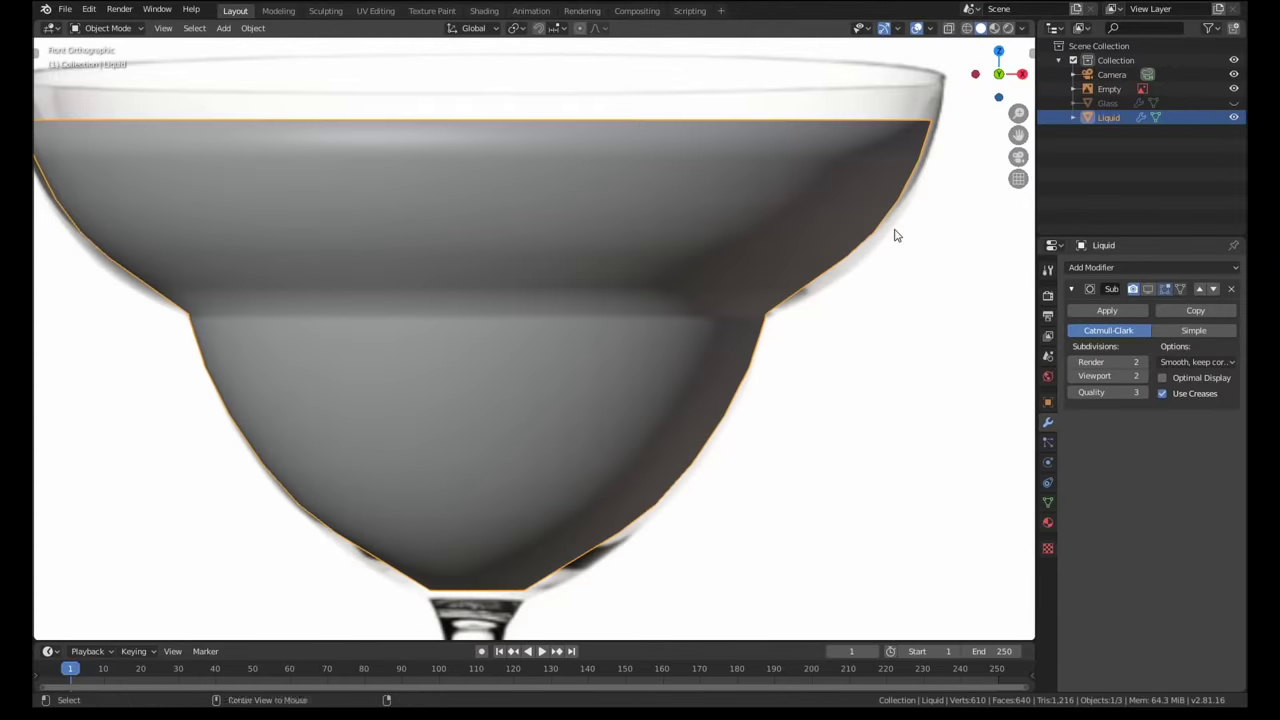
pyautogui.hotkey('shift', 'z')
pyautogui.click(1006, 195)
pyautogui.click(882, 189)
pyautogui.keyDown('shift'); pyautogui.moveTo(882, 189); pyautogui.dragTo(755, 244, button='middle'); pyautogui.keyUp('shift')
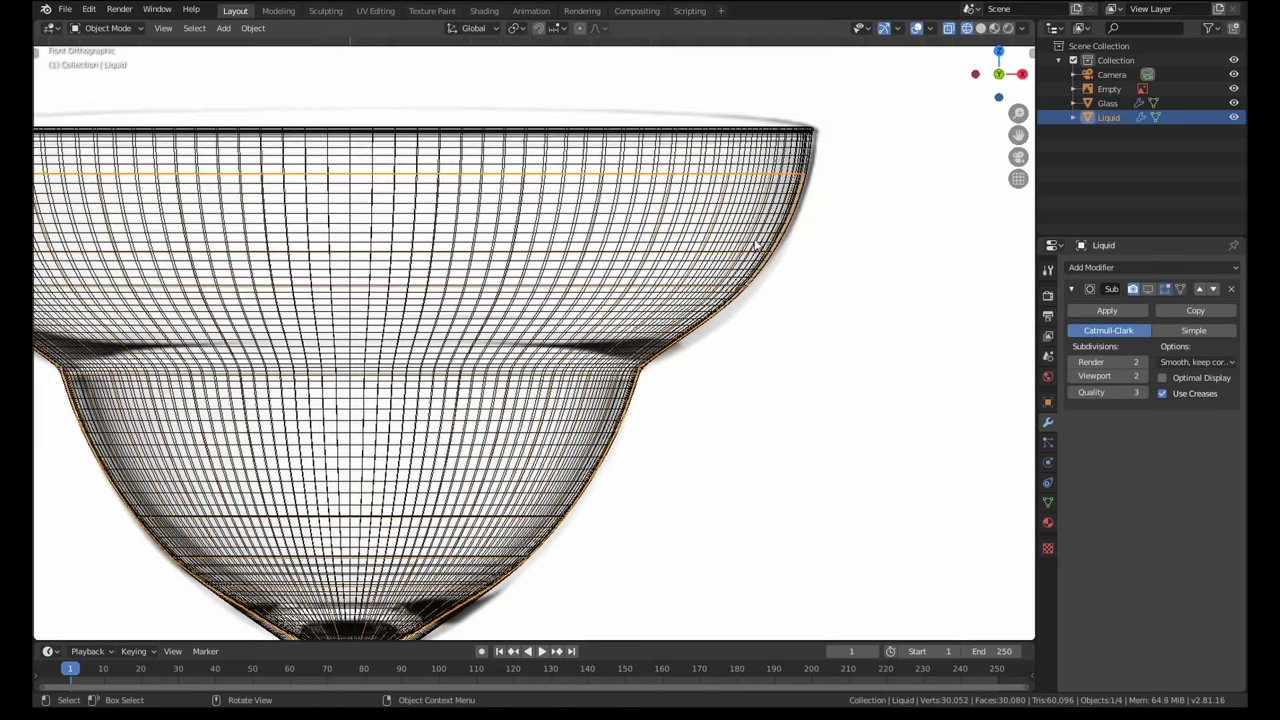
# Set a new origin for the Liquid and try scaling it against the glass wall.
pyautogui.rightClick(744, 271)
pyautogui.click(835, 320)
pyautogui.scroll(4, 815, 235)
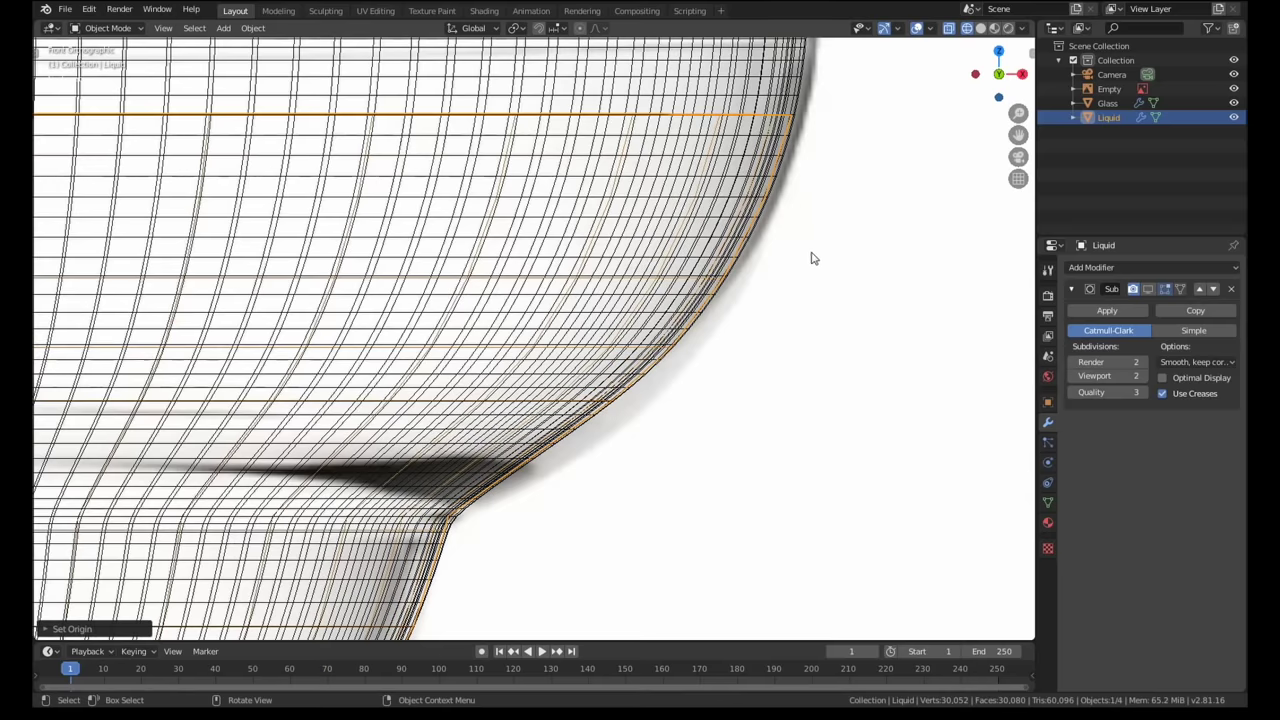
pyautogui.press('s')
pyautogui.rightClick(825, 256)
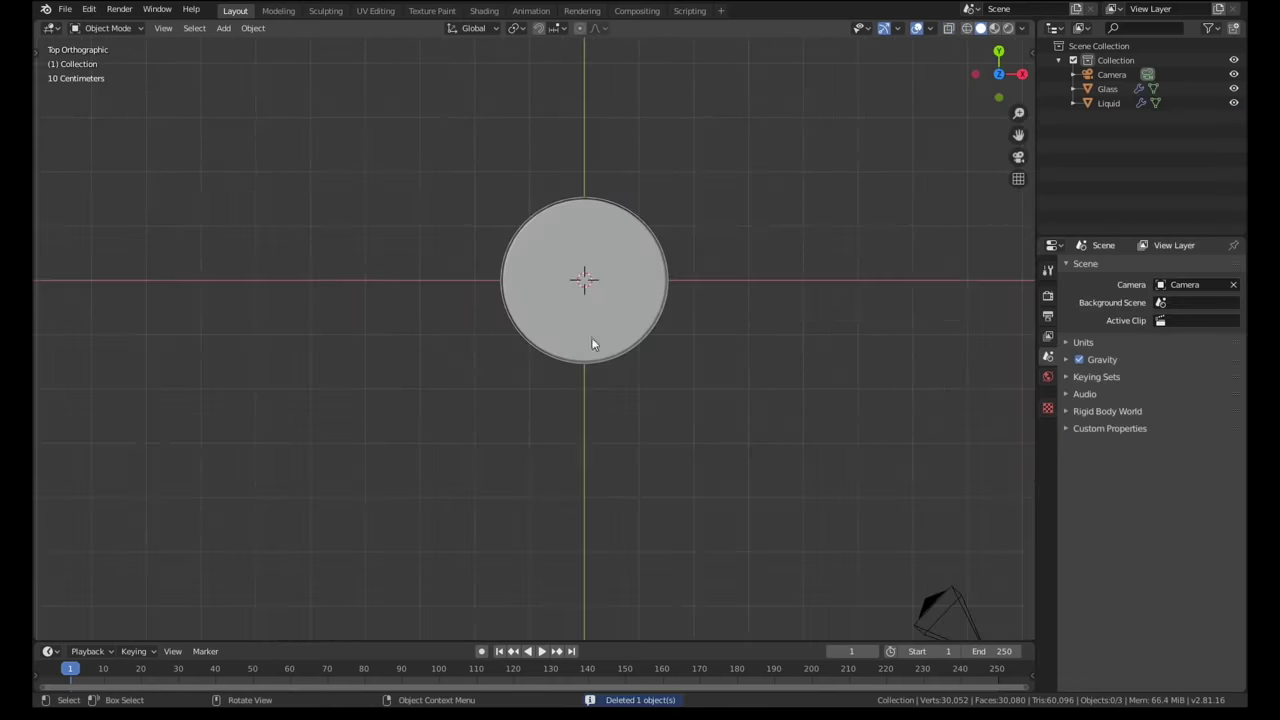
# Add a plane at the glass's centre and scale it up as a ground surface.
pyautogui.hotkey('shift', 'a')
pyautogui.click(630, 290)
pyautogui.press('s')
pyautogui.click(794, 351)
# Move the plane down along Z until it meets the underside of the glass's base.
pyautogui.press('KP_1')
pyautogui.scroll(4, 611, 361)
pyautogui.press('g')
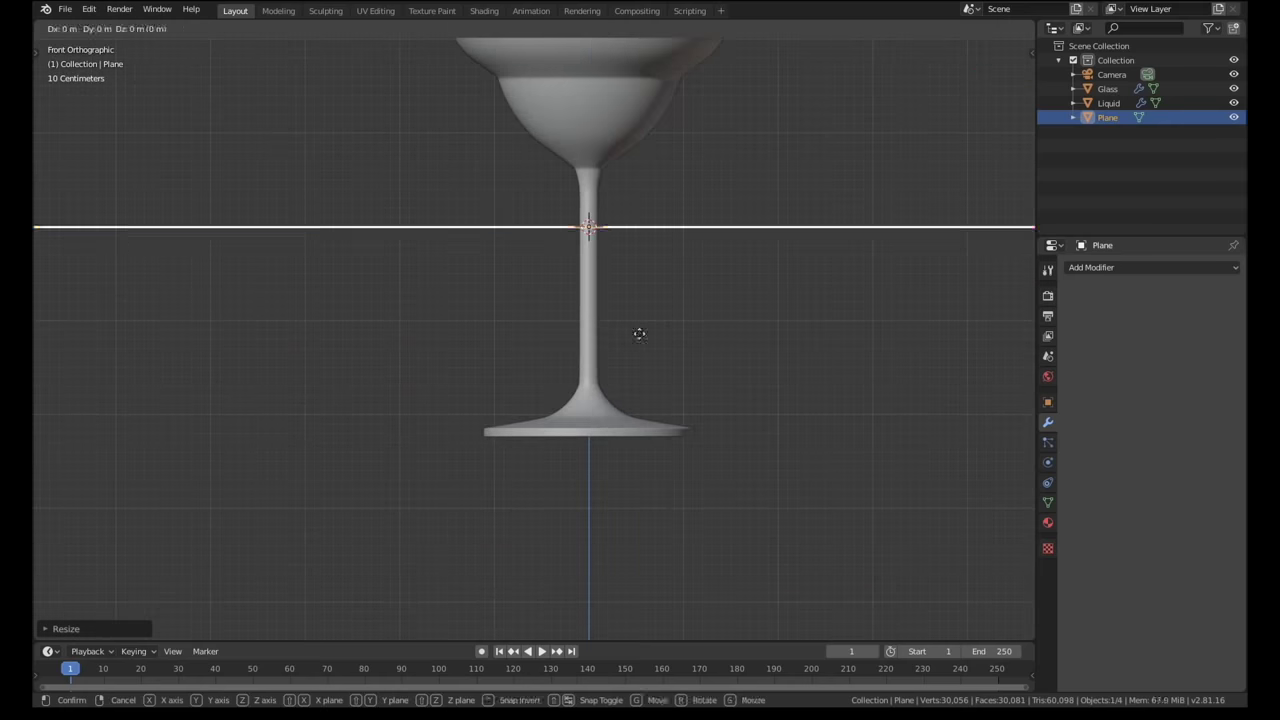
pyautogui.click(655, 546)
pyautogui.scroll(5, 700, 540)
pyautogui.scroll(4, 740, 533)
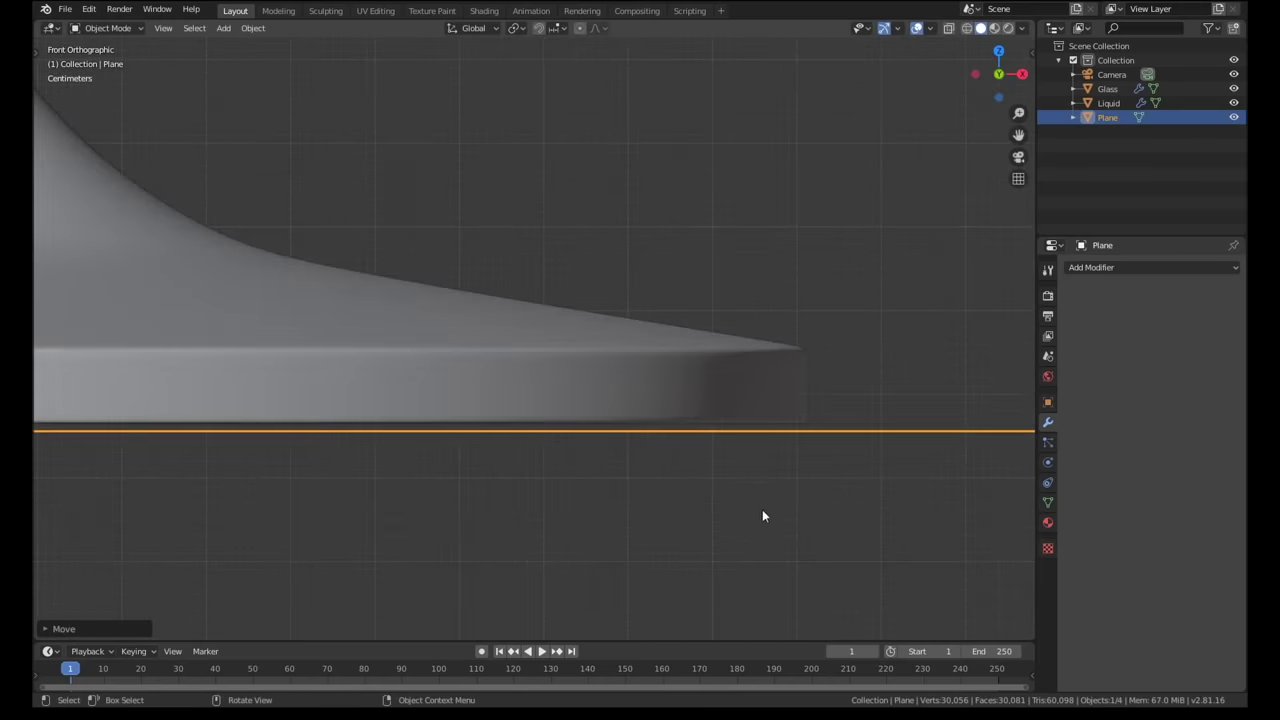
pyautogui.press('g')
pyautogui.press('z')
pyautogui.click(763, 498)
# Deselect everything and align the camera to a perspective view of the glass standing on the plane.
pyautogui.scroll(-11, 749, 438)
pyautogui.moveTo(735, 295); pyautogui.dragTo(480, 366, button='middle')
pyautogui.scroll(-3, 729, 353)
pyautogui.hotkey('alt', 'a')
pyautogui.moveTo(402, 345); pyautogui.dragTo(531, 292, button='middle')
pyautogui.press('ctrl+alt+KP_0')
# Fly the camera backward and down to frame the whole glass.
pyautogui.hotkey('shift', '`')
pyautogui.press('s')
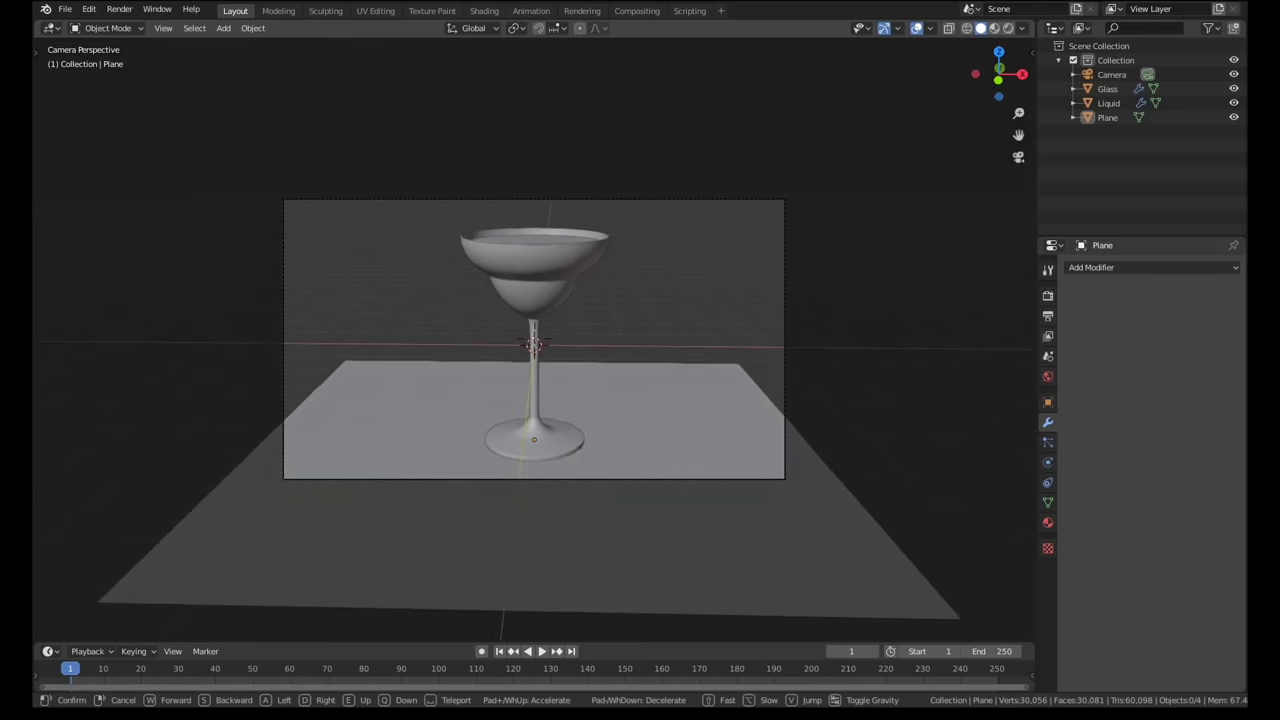
pyautogui.click(534, 345)
pyautogui.hotkey('shift', '`')
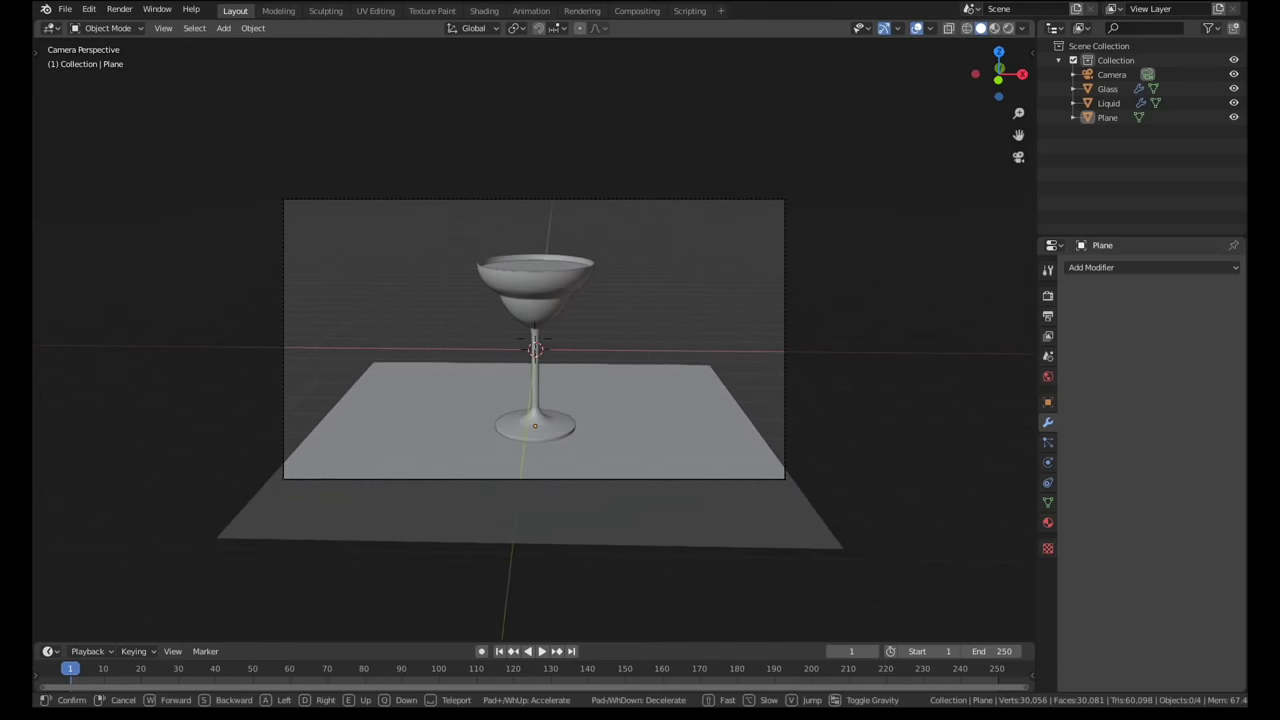
pyautogui.press('s')
pyautogui.press('q')
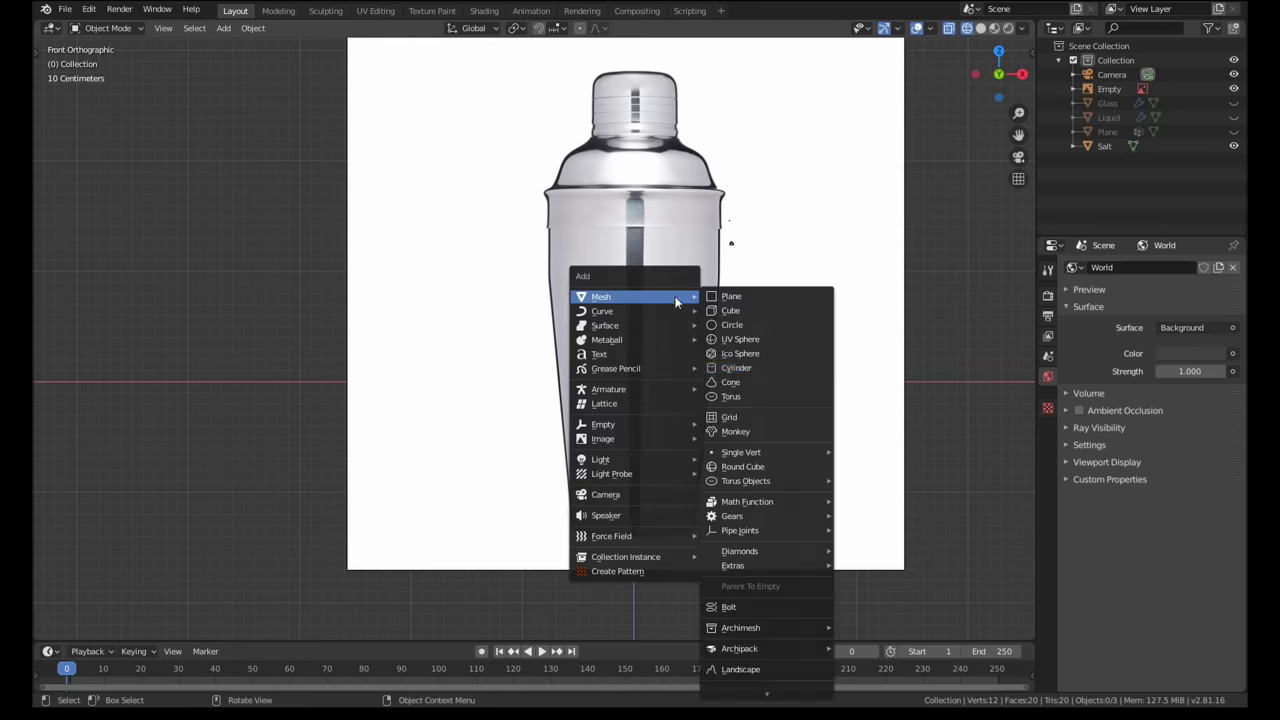
# Add a cylinder, move it along Z onto the upper body of the reference shaker and scale it to match the width.
pyautogui.click(722, 367)
pyautogui.scroll(5, 720, 300)
pyautogui.press('g')
pyautogui.press('z')
pyautogui.click(666, 251)
pyautogui.press('s')
pyautogui.click(766, 303)
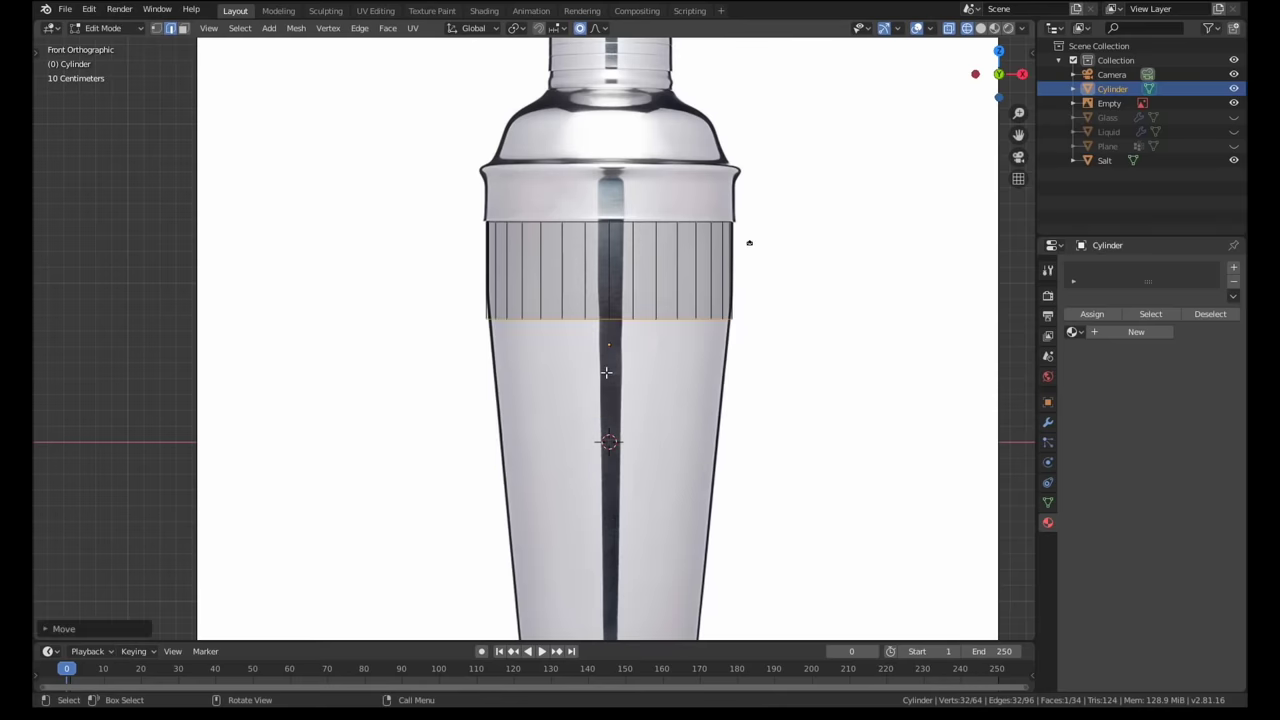
# Extrude the cylinder's bottom face down to the base of the reference shaker.
pyautogui.scroll(-3, 606, 372)
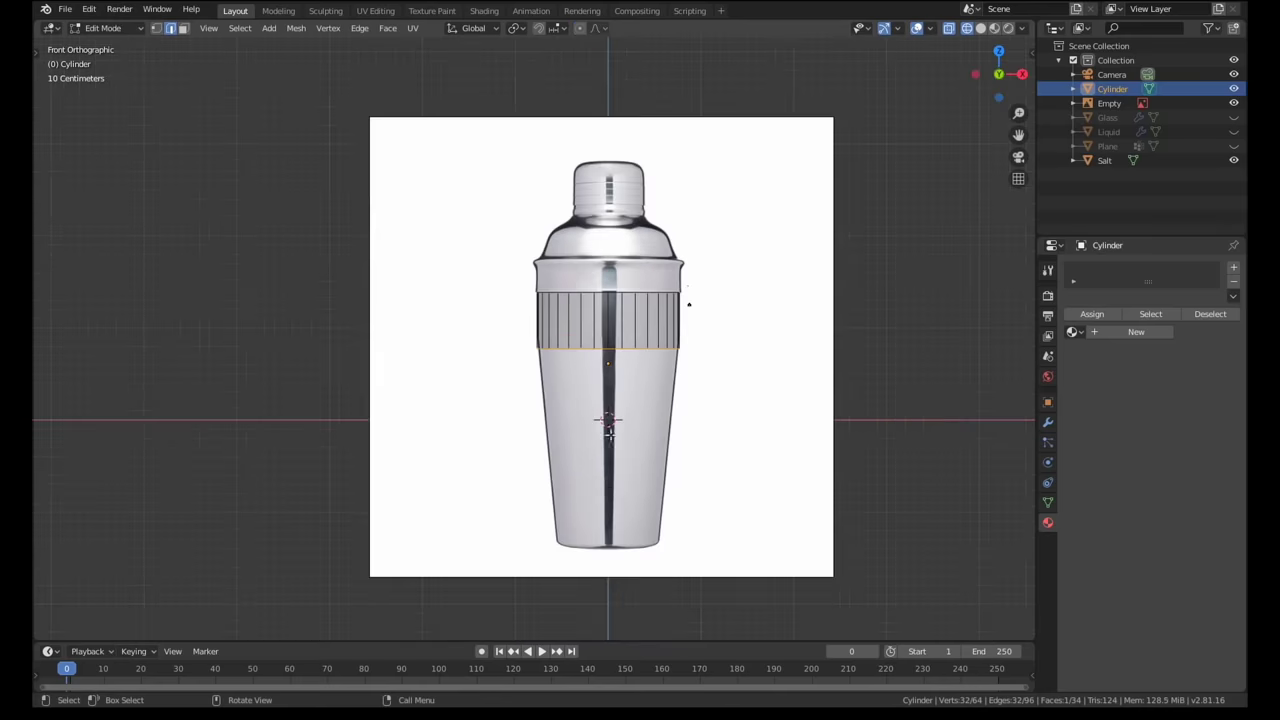
pyautogui.press('e')
pyautogui.click(600, 600)
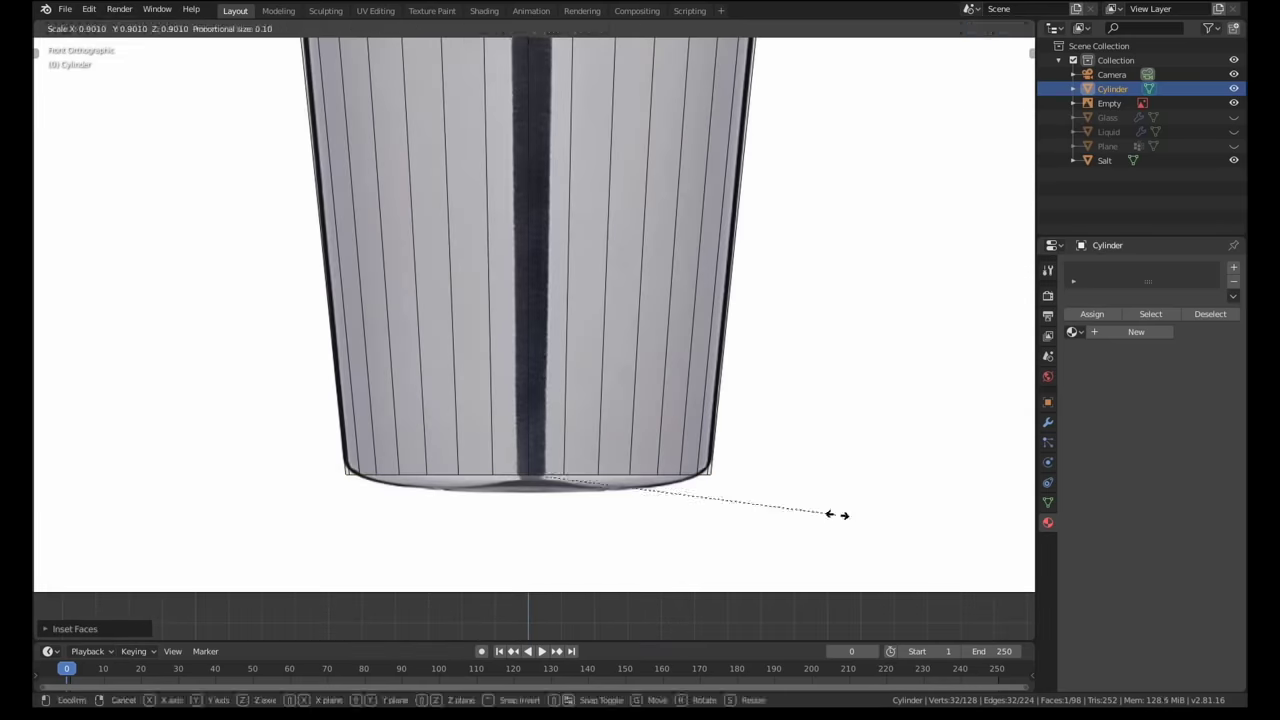
# Scale the shaker's bottom face to the reference outline and bevel its edge by about 0.026 m with 5 segments.
pyautogui.click(726, 506)
pyautogui.hotkey('ctrl', 'b')
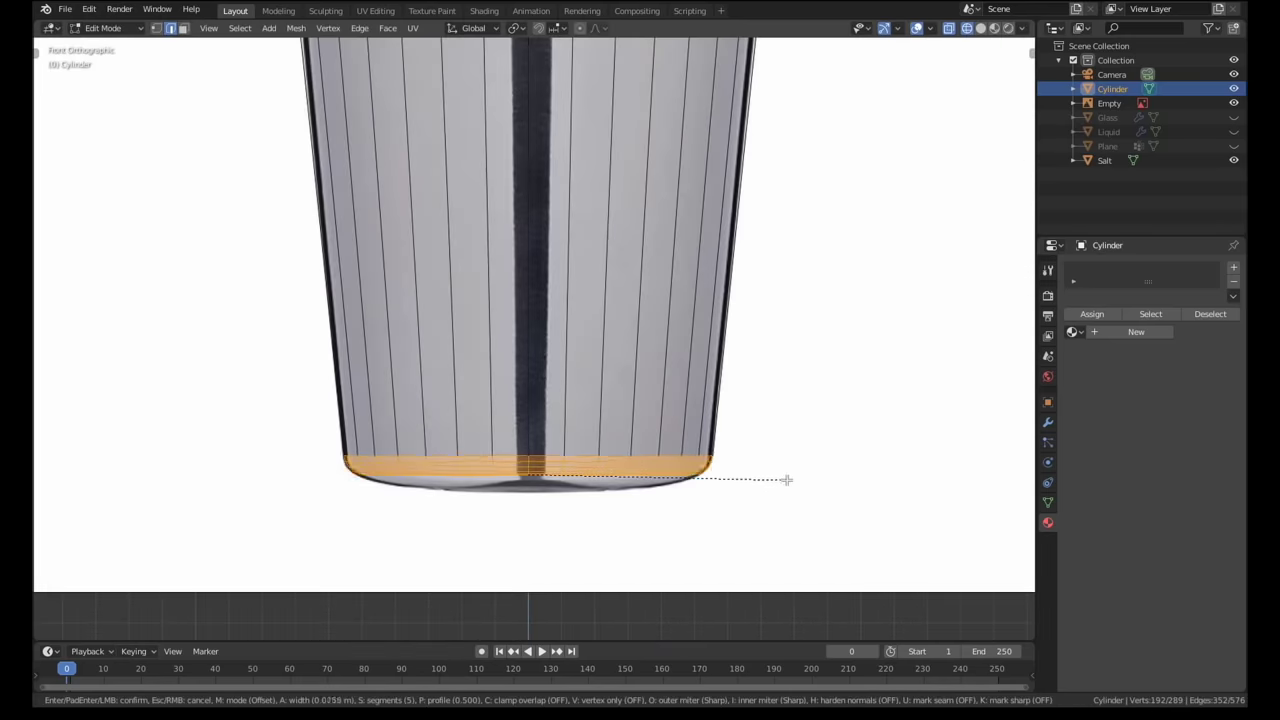
pyautogui.click(786, 477)
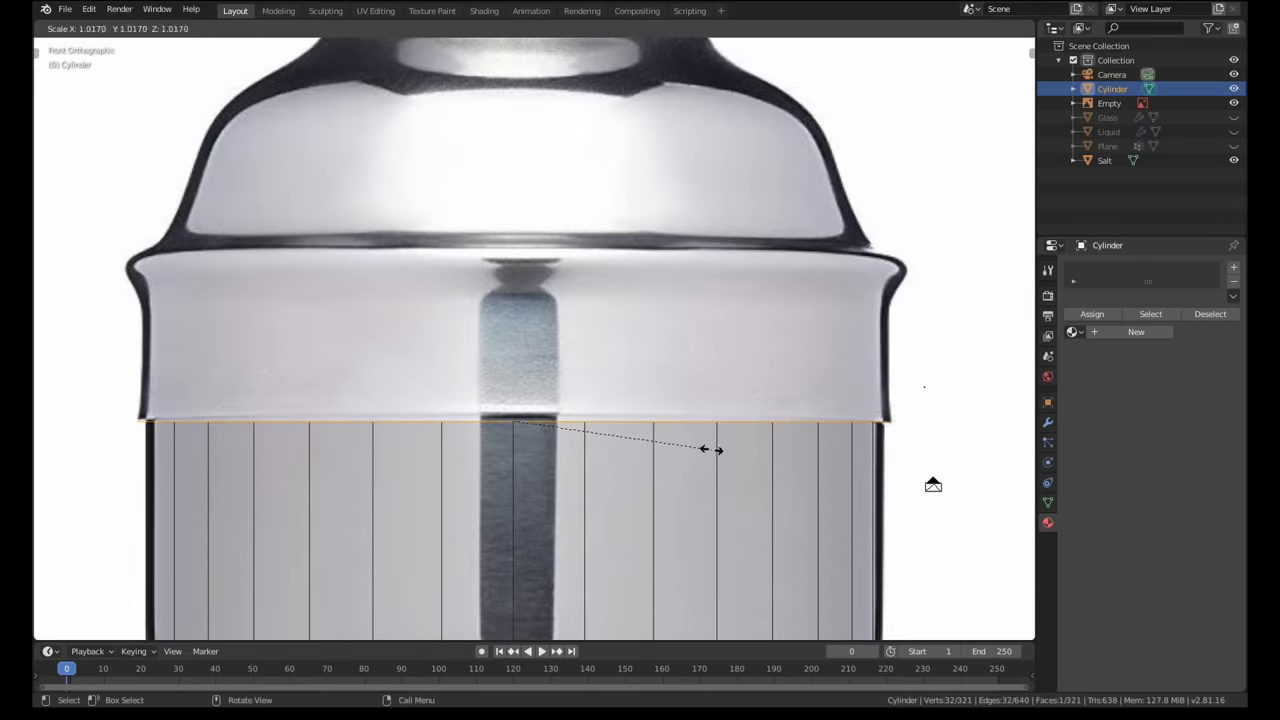
# Scale the shaker's top face outward by about 1.017 and extrude it up about 0.26 m to form the collar.
pyautogui.click(716, 451)
pyautogui.press('e')
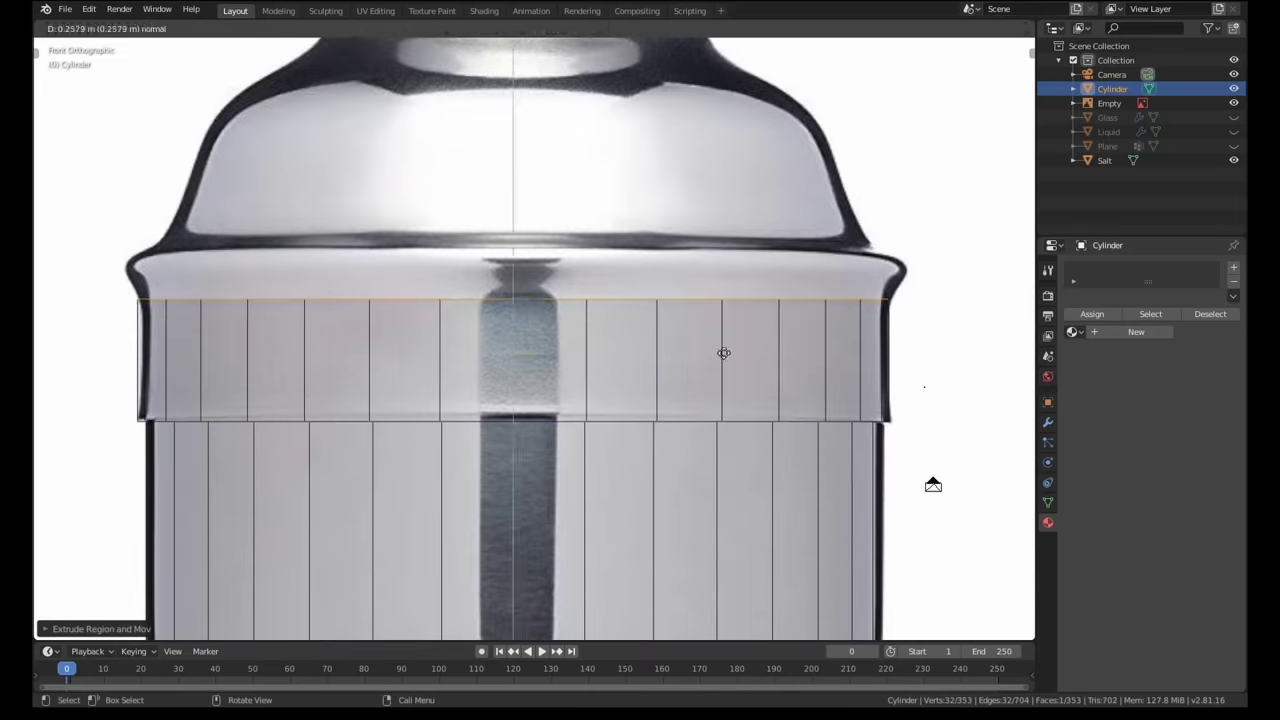
pyautogui.click(723, 351)
# Extrude the collar's top twice more, scaling each ring to follow the flared lip in the reference.
pyautogui.press('e')
pyautogui.click(724, 330)
pyautogui.press('s')
pyautogui.click(757, 411)
pyautogui.press('e')
pyautogui.click(724, 373)
pyautogui.press('s')
pyautogui.click(706, 362)
# Extrude and scale the top face in stages to follow the reference shaker's shoulder.
pyautogui.keyDown('shift'); pyautogui.moveTo(706, 362); pyautogui.dragTo(726, 473, button='middle'); pyautogui.keyUp('shift')
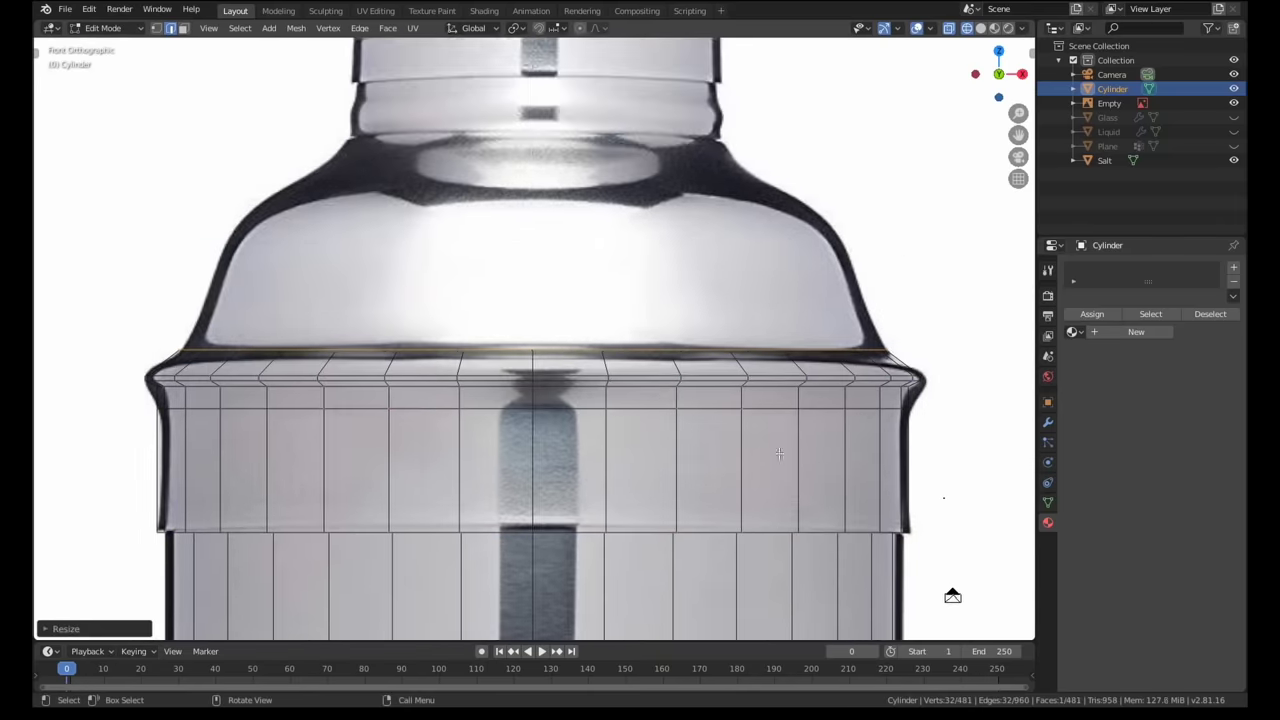
pyautogui.press('e')
pyautogui.click(885, 368)
pyautogui.press('s')
pyautogui.click(849, 352)
pyautogui.click(724, 368)
pyautogui.press('s')
pyautogui.click(706, 334)
pyautogui.keyDown('alt'); pyautogui.click(718, 213); pyautogui.keyUp('alt')
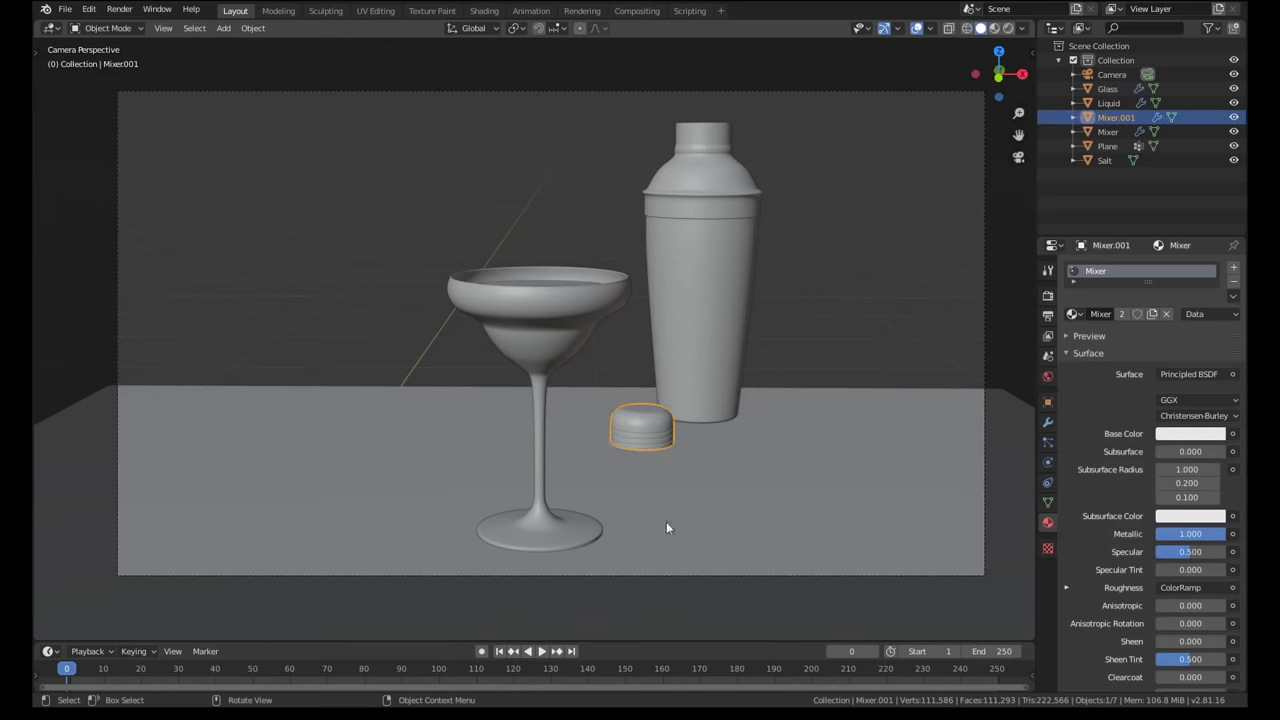
# Move the cocktail shaker's cap about 0.10 m across the plane to the camera-right side of the shaker.
pyautogui.press('g')
pyautogui.hotkey('shift', 'z')
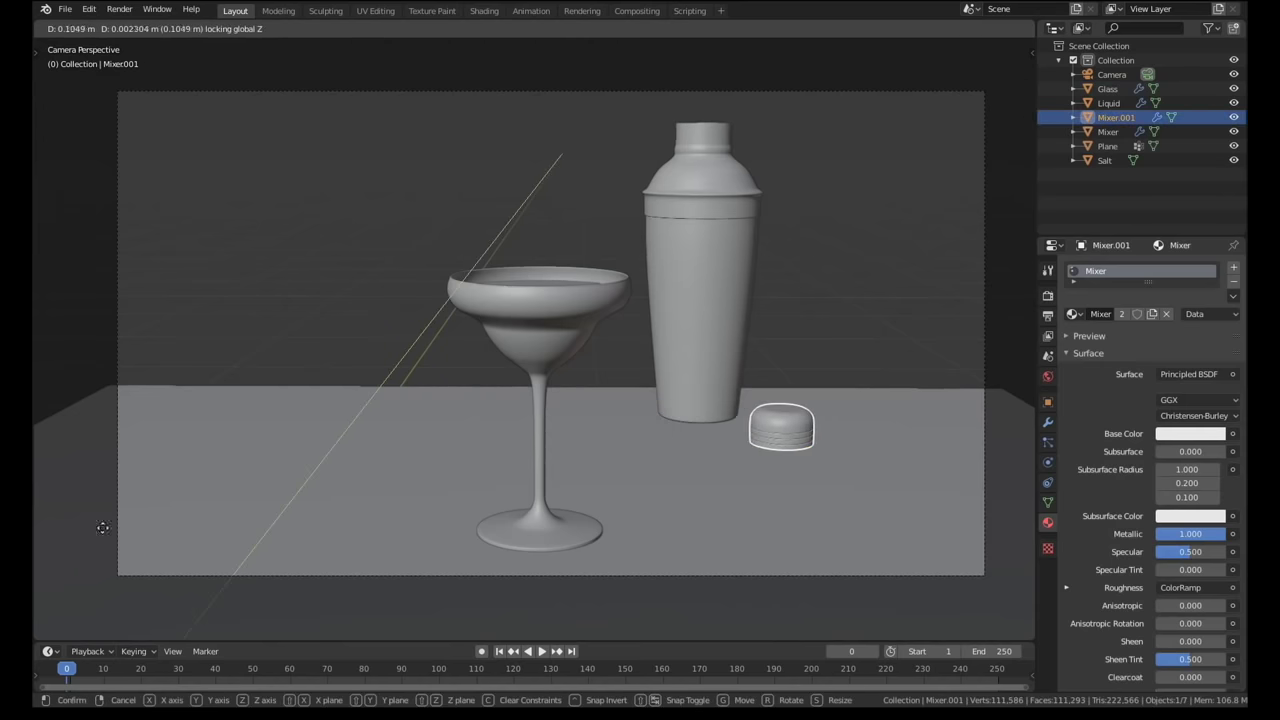
pyautogui.click(110, 528)
pyautogui.scroll(-2, 236, 486)
pyautogui.keyDown('shift'); pyautogui.moveTo(237, 485); pyautogui.dragTo(356, 479, button='middle'); pyautogui.keyUp('shift')
pyautogui.hotkey('alt', 'a')
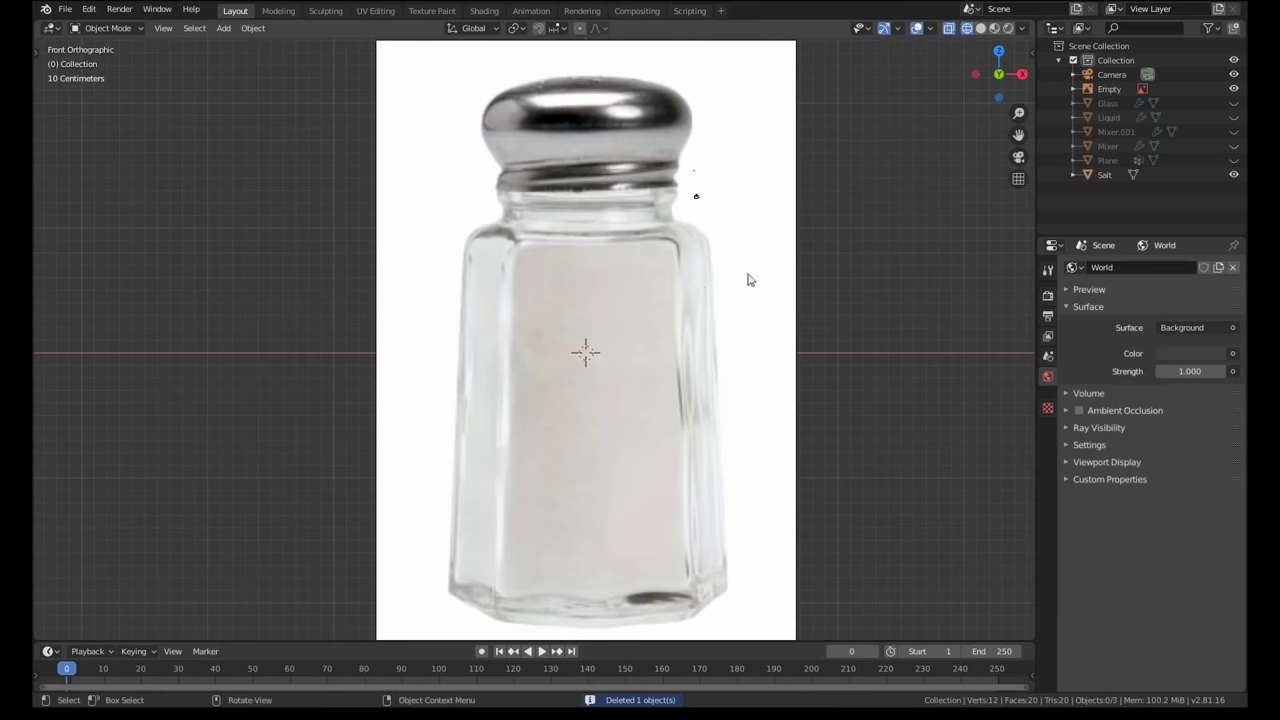
# Add an eight-sided cylinder for the salt shaker and fit its top face to the reference shoulder.
pyautogui.hotkey('shift', 'a')
pyautogui.moveTo(749, 273)
pyautogui.click(839, 344)
pyautogui.press('Tab')
pyautogui.click(600, 232)
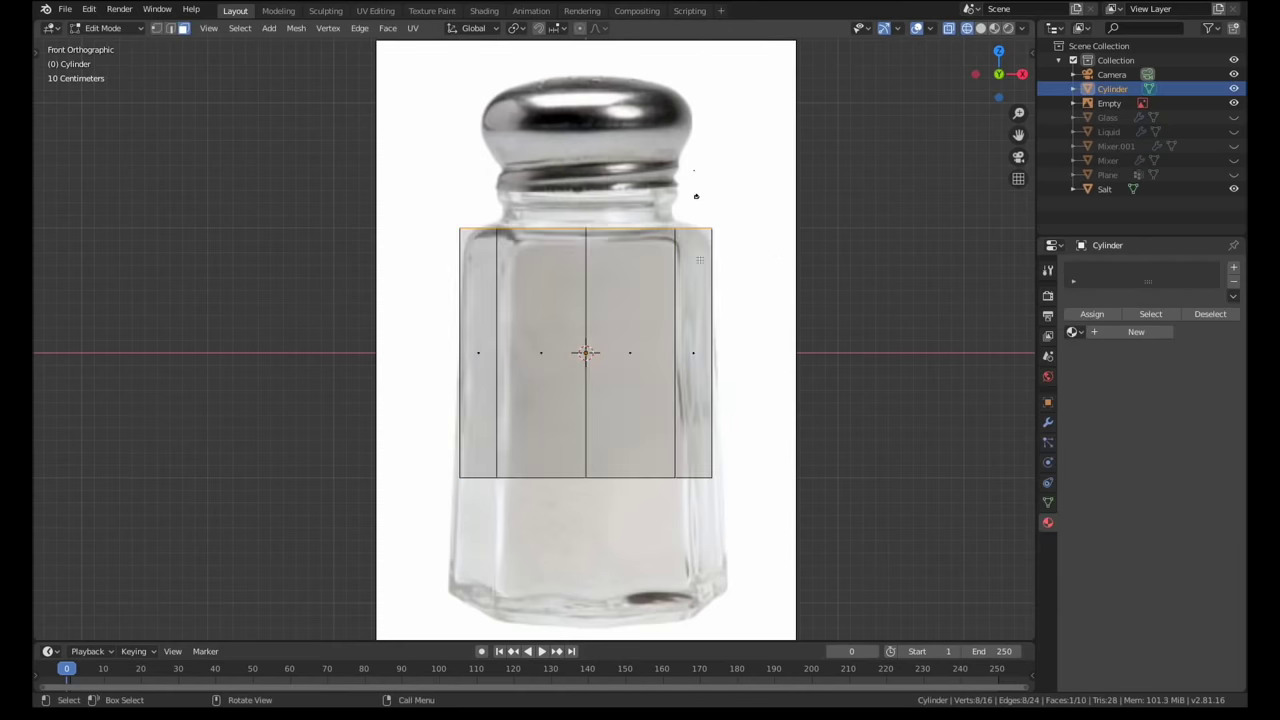
pyautogui.press('s')
pyautogui.click(769, 252)
pyautogui.press('g')
pyautogui.press('z')
pyautogui.click(770, 260)
# Lower the cylinder's bottom face about 0.91 m, widen it to the reference outline, and extrude a tapered base.
pyautogui.click(554, 488)
pyautogui.keyDown('shift'); pyautogui.moveTo(554, 488); pyautogui.dragTo(553, 456, button='middle'); pyautogui.keyUp('shift')
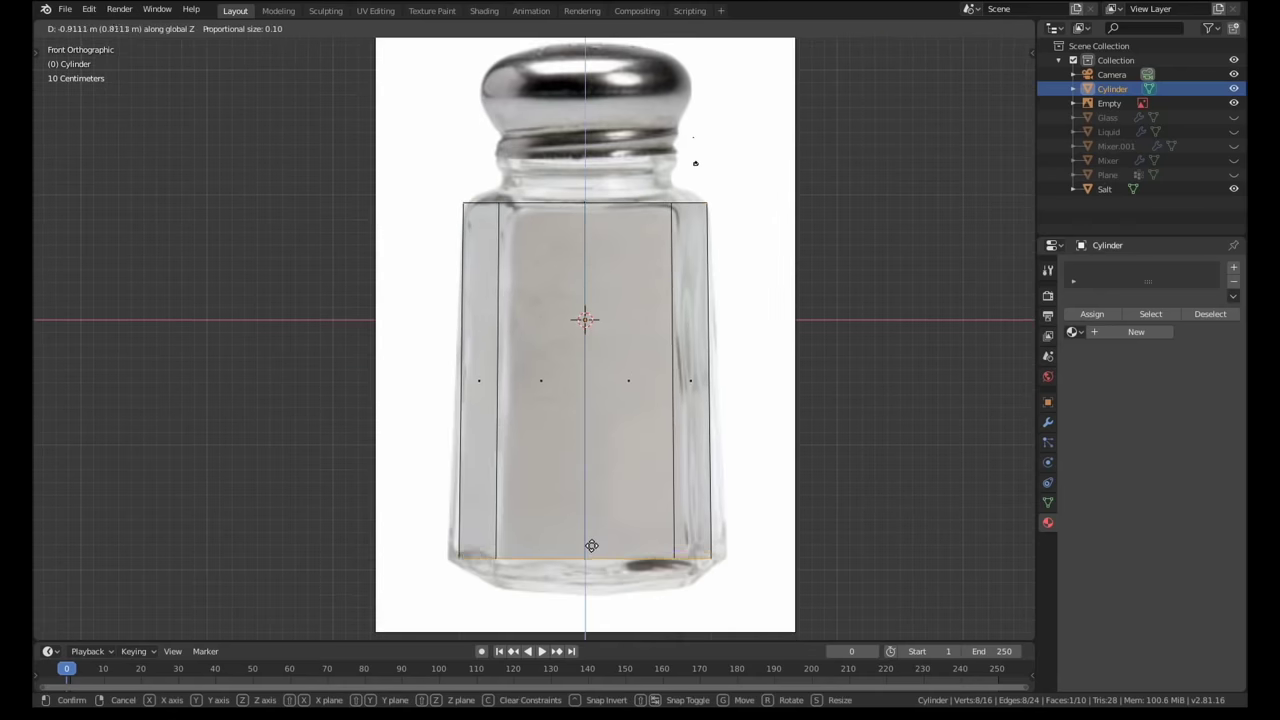
pyautogui.press('s')
pyautogui.click(592, 545)
pyautogui.press('e')
pyautogui.click(720, 590)
pyautogui.press('s')
pyautogui.click(709, 597)
# Extrude the body's top face upward and scale it inward to follow the reference shoulder.
pyautogui.keyDown('shift'); pyautogui.moveTo(590, 233); pyautogui.dragTo(597, 293, button='middle'); pyautogui.keyUp('shift')
pyautogui.click(597, 292)
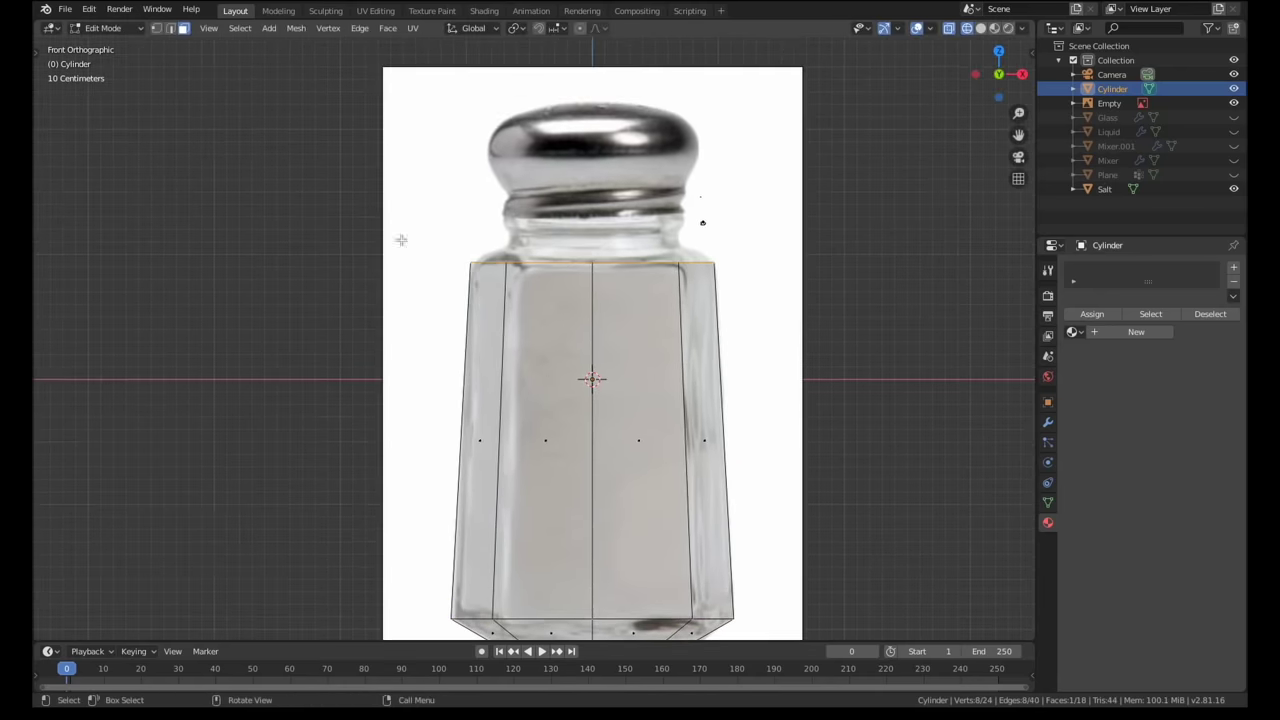
pyautogui.press('e')
pyautogui.click(732, 405)
pyautogui.press('s')
pyautogui.click(674, 390)
# Subdivide the whole salt shaker body mesh and check it from an angle.
pyautogui.press('a')
pyautogui.press('F3')
pyautogui.write('subdi')
pyautogui.press('Down')
pyautogui.press('Down')
pyautogui.press('Down')
pyautogui.press('Return')
pyautogui.press('Tab')
pyautogui.moveTo(596, 272); pyautogui.dragTo(620, 333, button='middle')
pyautogui.press('Tab')
# Turn the body's octagonal top face into a circle and scale it by 0.974.
pyautogui.press('z')
pyautogui.click(667, 309)
pyautogui.click(627, 293)
pyautogui.press('KP_7')
pyautogui.scroll(2, 628, 293)
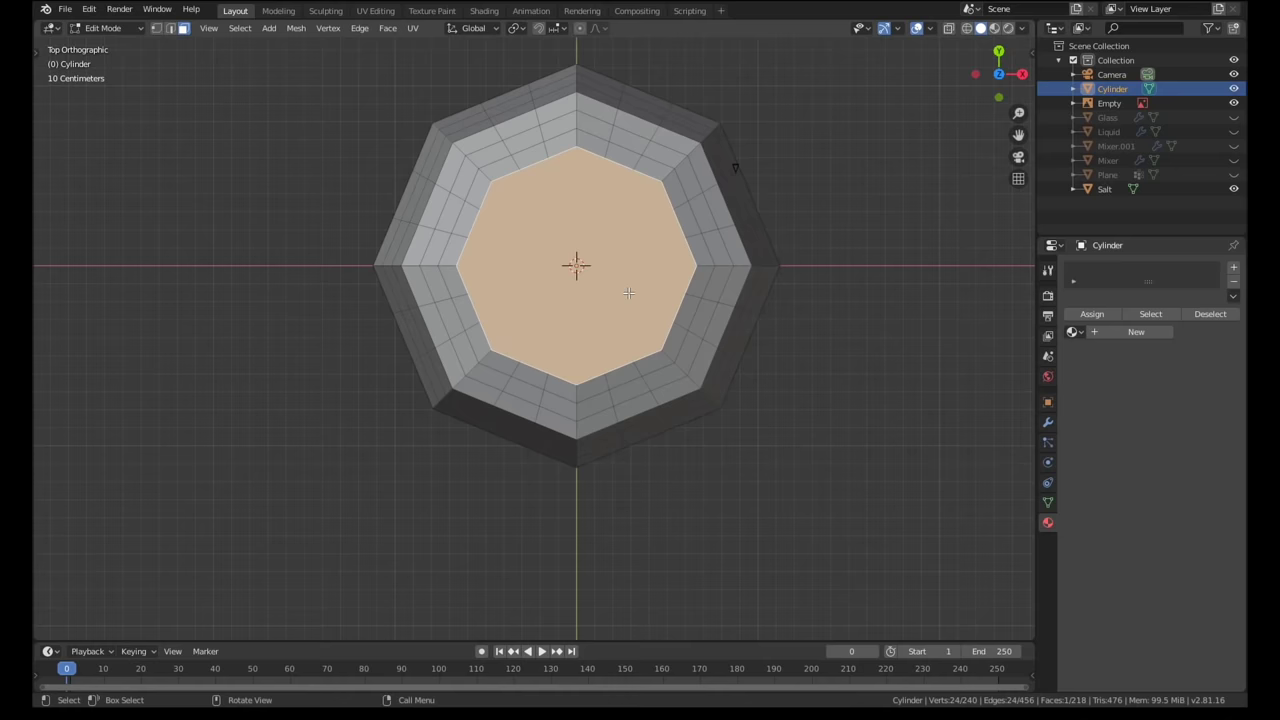
pyautogui.press('F3')
pyautogui.write('circle')
pyautogui.press('Return')
pyautogui.press('s')
pyautogui.click(777, 357)
# Extrude the circular top up about 0.25 m as the neck and bevel the edge loop at its base.
pyautogui.press('KP_1')
pyautogui.press('e')
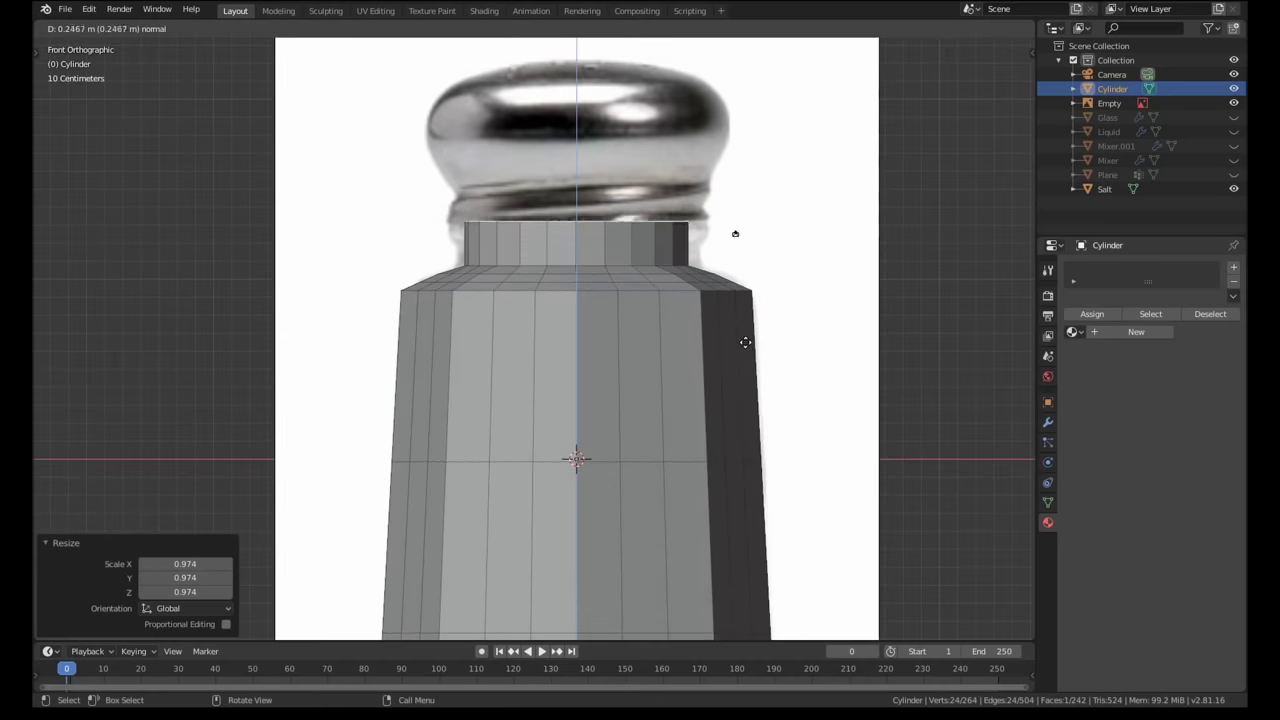
pyautogui.click(744, 343)
pyautogui.moveTo(744, 343)
pyautogui.mouseDown(button='middle')
pyautogui.moveTo(740, 375)
pyautogui.moveTo(666, 357)
pyautogui.mouseUp(button='middle')
pyautogui.scroll(2, 740, 375)
pyautogui.press('2')
pyautogui.keyDown('alt'); pyautogui.click(621, 308); pyautogui.keyUp('alt')
pyautogui.hotkey('ctrl', 'b')
pyautogui.click(669, 363)
# Bevel the shoulder edge loop of the salt shaker body to match the rounded reference.
pyautogui.keyDown('alt'); pyautogui.click(667, 358); pyautogui.keyUp('alt')
pyautogui.press('KP_1')
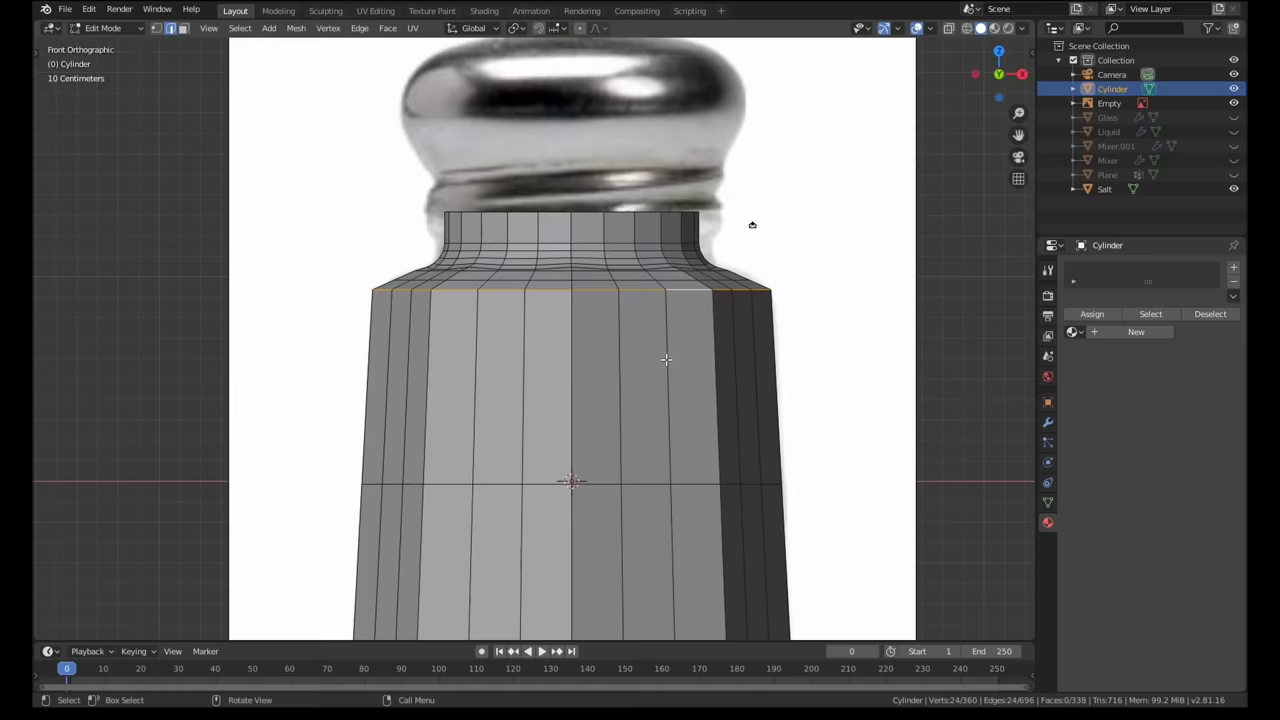
pyautogui.press('z')
pyautogui.press('4')
pyautogui.hotkey('ctrl', 'b')
pyautogui.click(798, 360)
# Bevel the edge loop around the lower end of the salt shaker body.
pyautogui.scroll(-4, 799, 363)
pyautogui.keyDown('shift'); pyautogui.moveTo(783, 609); pyautogui.dragTo(774, 529, button='middle'); pyautogui.keyUp('shift')
pyautogui.scroll(2, 774, 529)
pyautogui.keyDown('alt'); pyautogui.click(774, 529); pyautogui.keyUp('alt')
pyautogui.hotkey('ctrl', 'b')
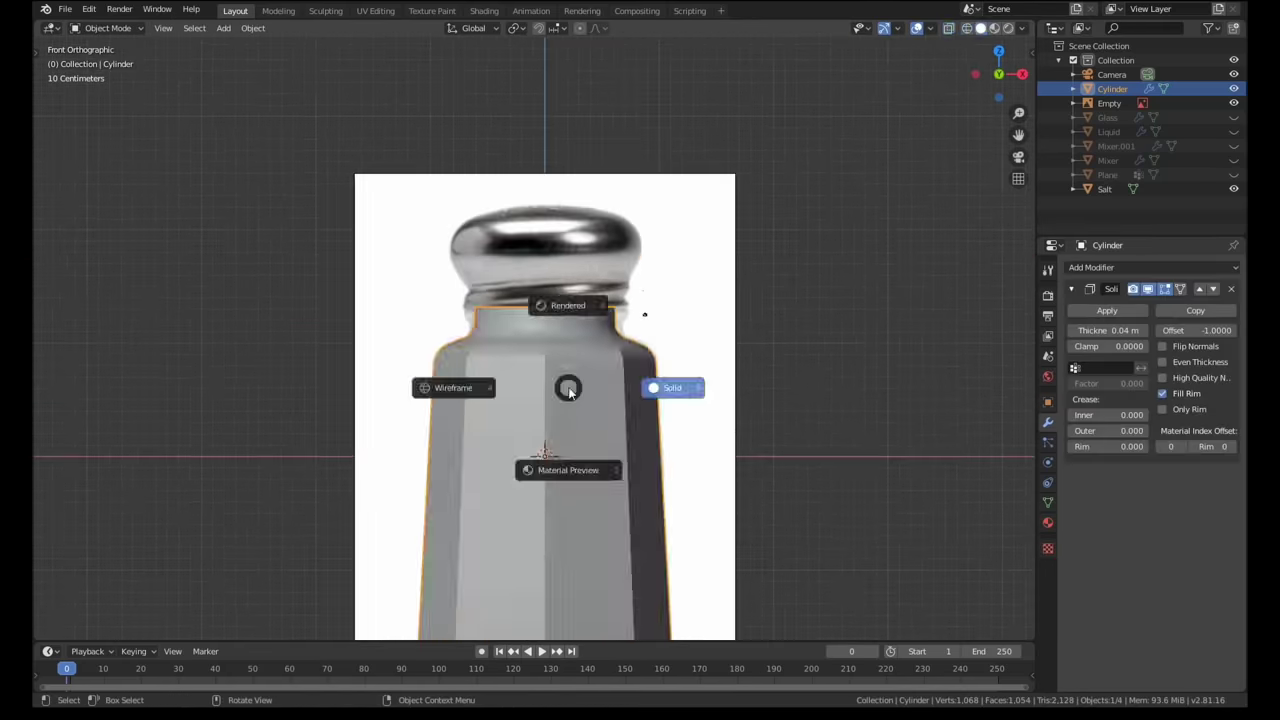
# Add a second cylinder for the salt shaker's cap and raise it 0.944 m.
pyautogui.scroll(2, 643, 314)
pyautogui.scroll(2, 643, 314)
pyautogui.hotkey('shift', 'a')
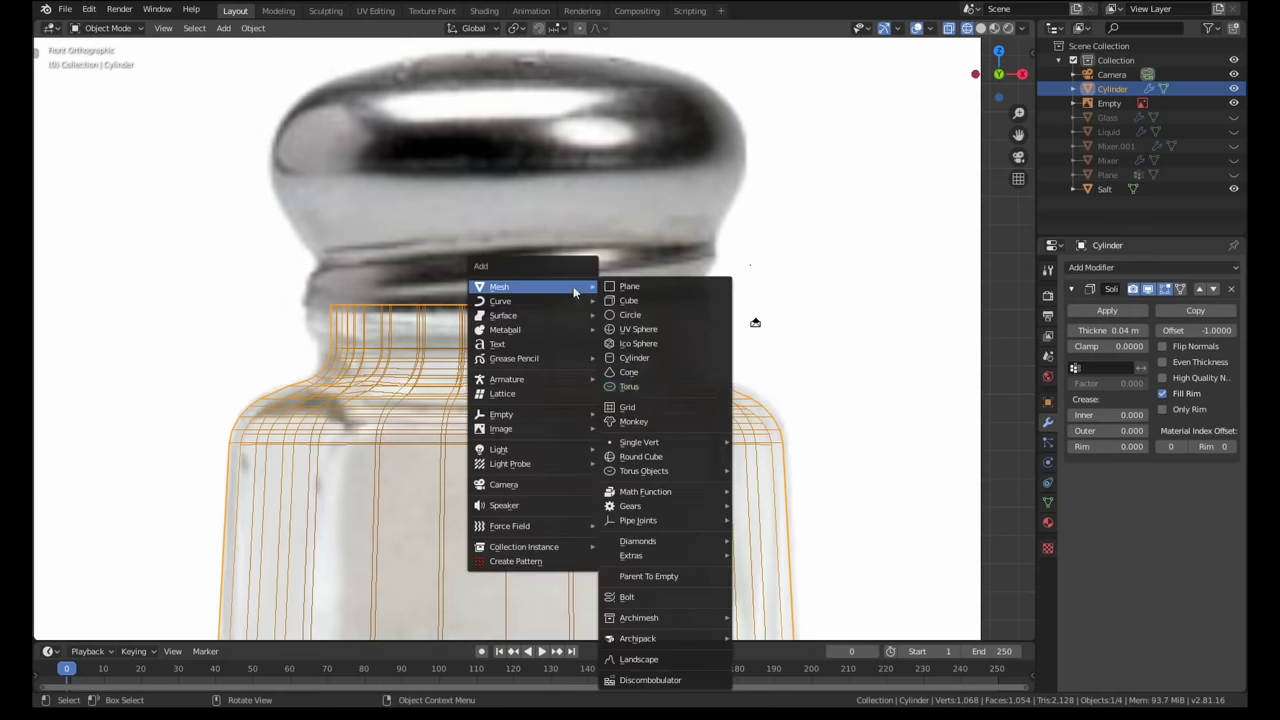
pyautogui.click(646, 372)
pyautogui.press('Return')
pyautogui.press('g')
pyautogui.press('z')
pyautogui.click(720, 305)
# Scale the cap cylinder to about 0.61 and move it up so it sits around the neck.
pyautogui.press('s')
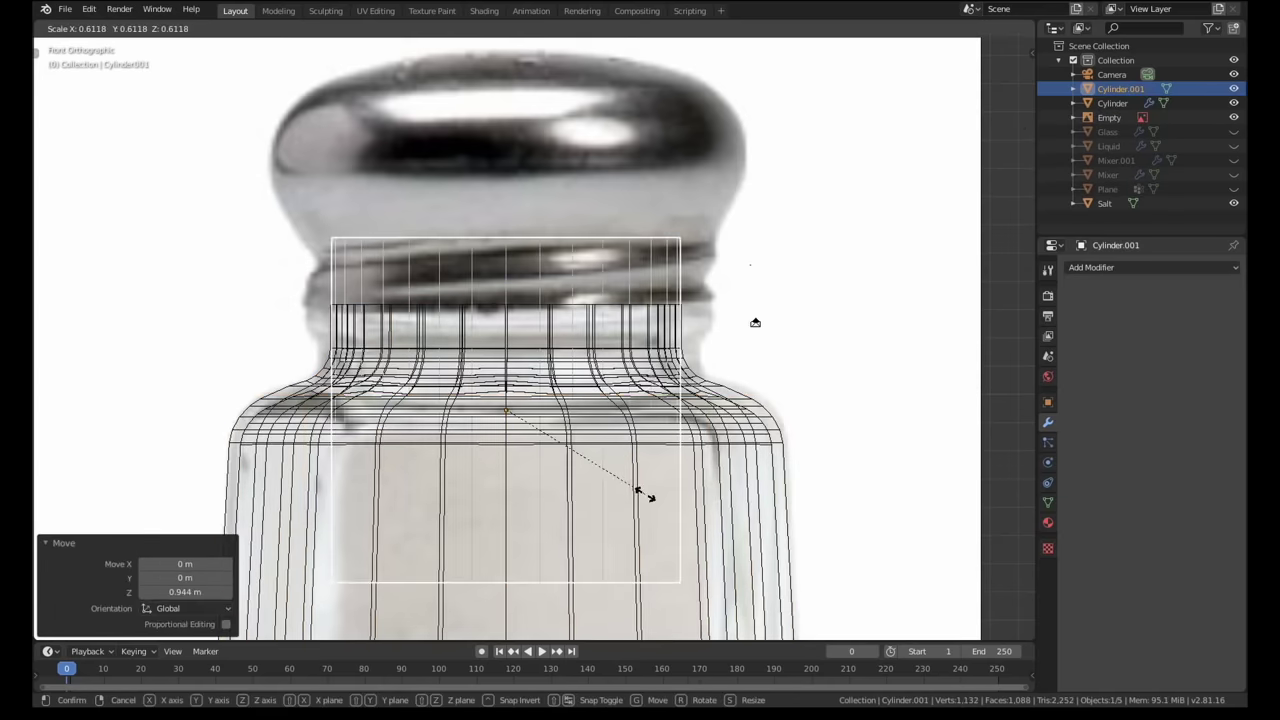
pyautogui.click(652, 500)
pyautogui.press('g')
pyautogui.press('z')
pyautogui.click(628, 309)
pyautogui.press('z')
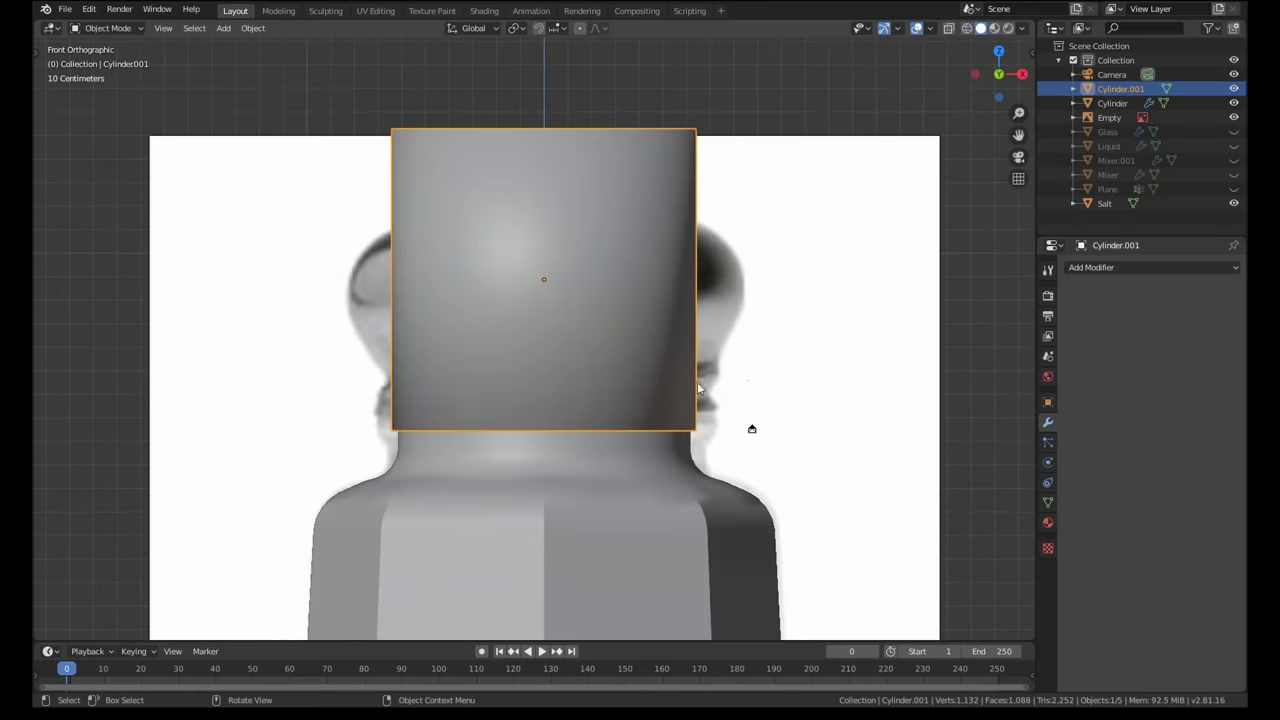
# Lower the cap cylinder's top about 1.06 m and its bottom slightly to match the reference cap's collar.
pyautogui.press('Tab')
pyautogui.hotkey('alt', 'z')
pyautogui.moveTo(833, 246); pyautogui.dragTo(345, 100)
pyautogui.press('g')
pyautogui.press('z')
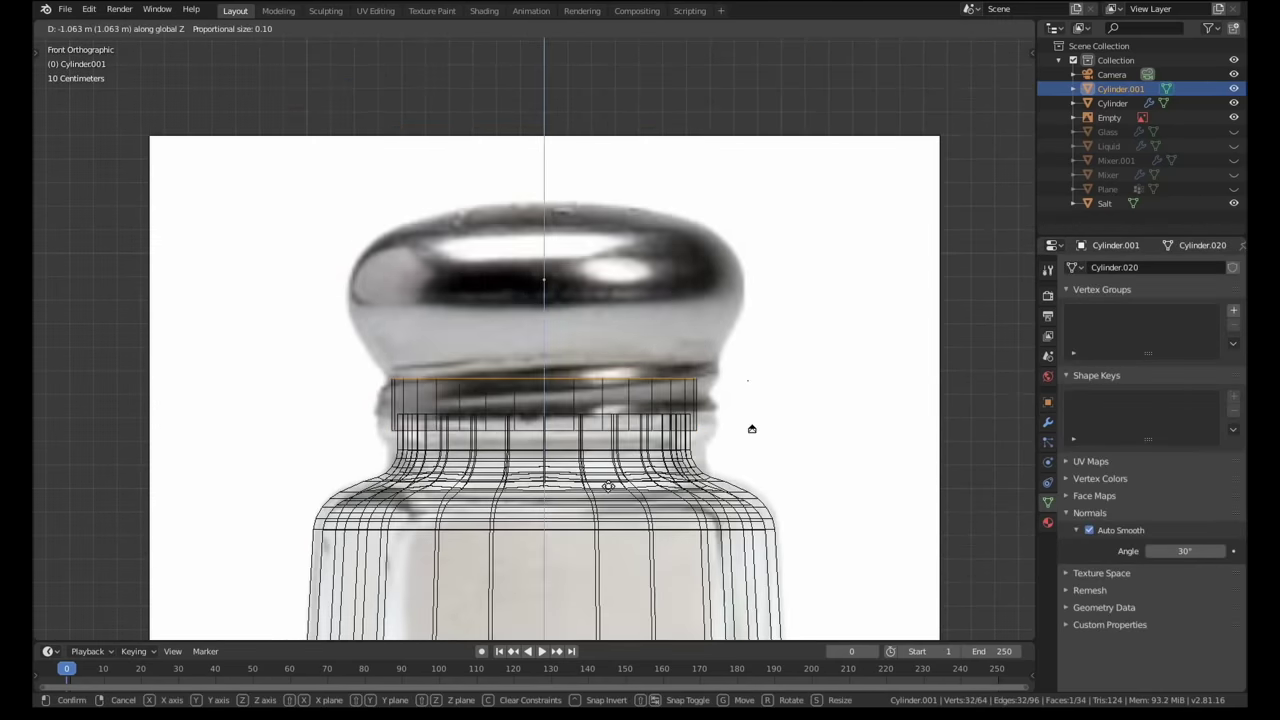
pyautogui.click(608, 488)
pyautogui.moveTo(730, 454); pyautogui.dragTo(362, 412)
pyautogui.press('g')
pyautogui.press('z')
pyautogui.click(569, 452)
# Extrude and scale the cap's top in stages to follow the reference's flared, domed outline.
pyautogui.press('e')
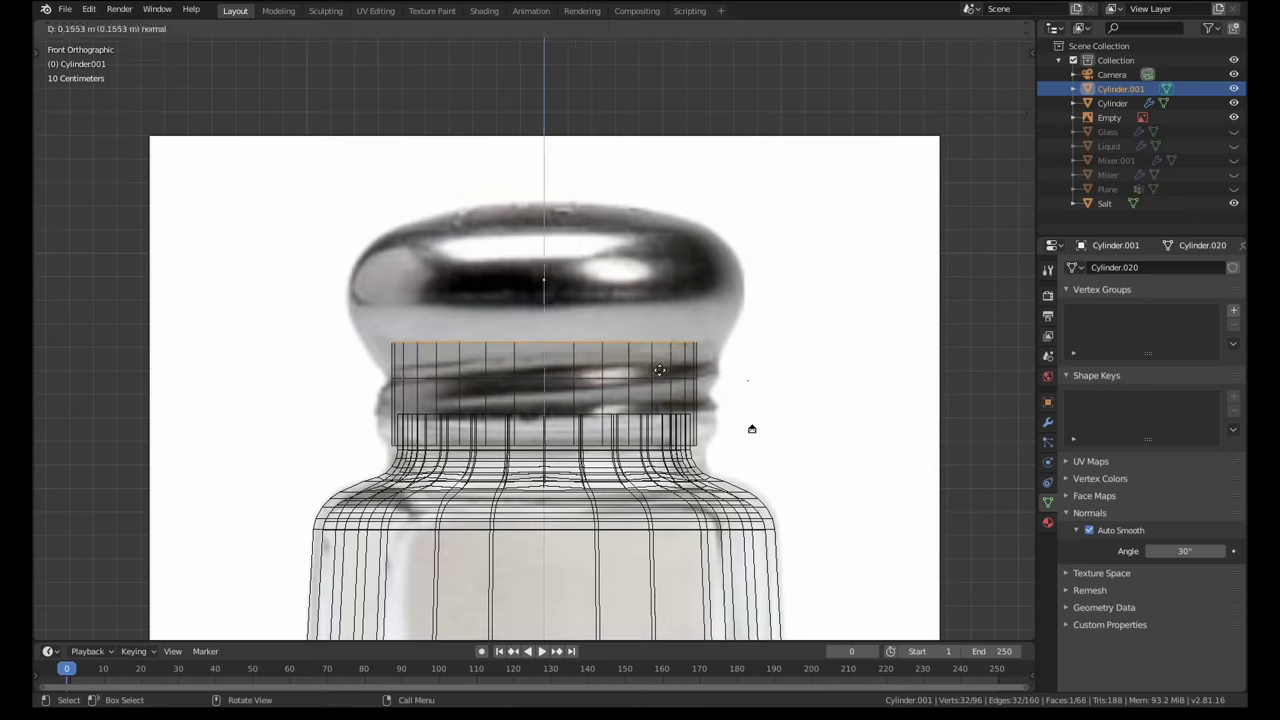
pyautogui.click(671, 373)
pyautogui.press('s')
pyautogui.click(692, 371)
pyautogui.press('e')
pyautogui.click(691, 334)
pyautogui.press('s')
pyautogui.click(714, 336)
pyautogui.press('e')
pyautogui.click(706, 285)
pyautogui.press('s')
pyautogui.click(701, 284)
pyautogui.press('e')
pyautogui.click(688, 258)
pyautogui.press('s')
pyautogui.click(751, 429)
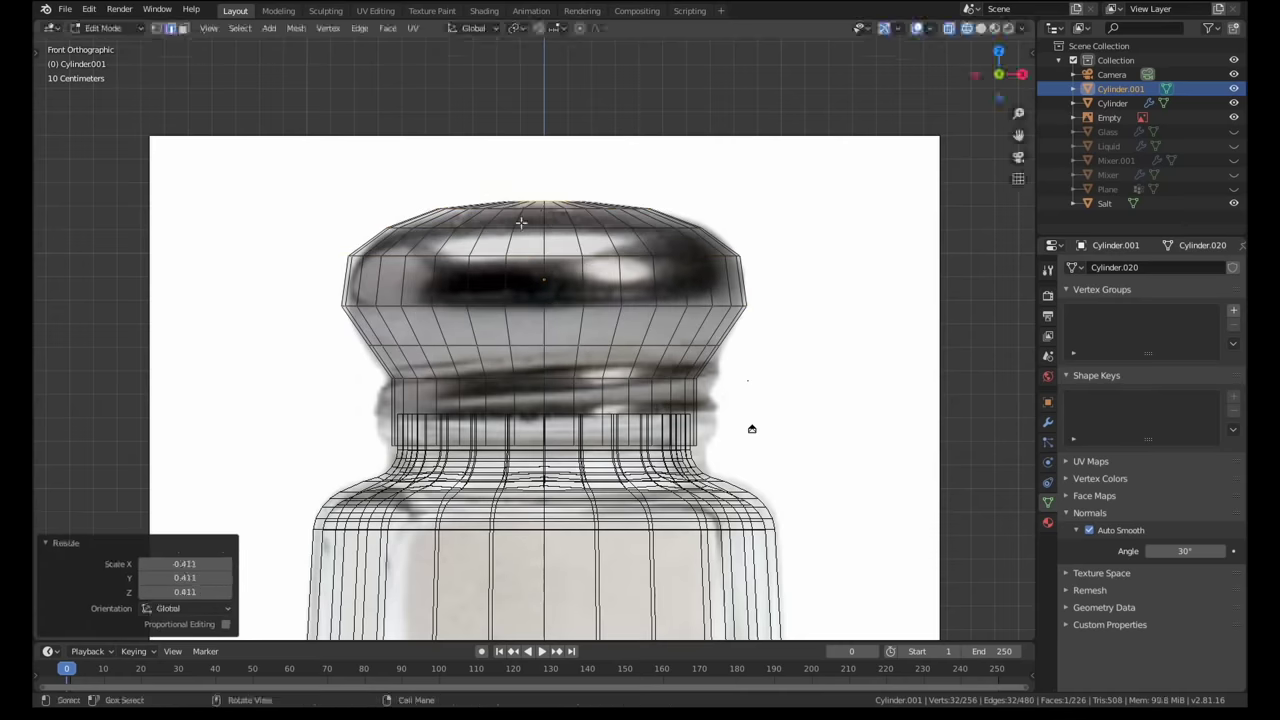
# Close the cap's top by merging its last ring into a single center vertex.
pyautogui.moveTo(751, 429); pyautogui.dragTo(788, 333, button='middle')
pyautogui.click(675, 297)
pyautogui.hotkey('alt', 'm')
pyautogui.click(675, 312)
pyautogui.press('Tab')
pyautogui.hotkey('shift', 'z')
pyautogui.moveTo(674, 323); pyautogui.dragTo(645, 261, button='middle')
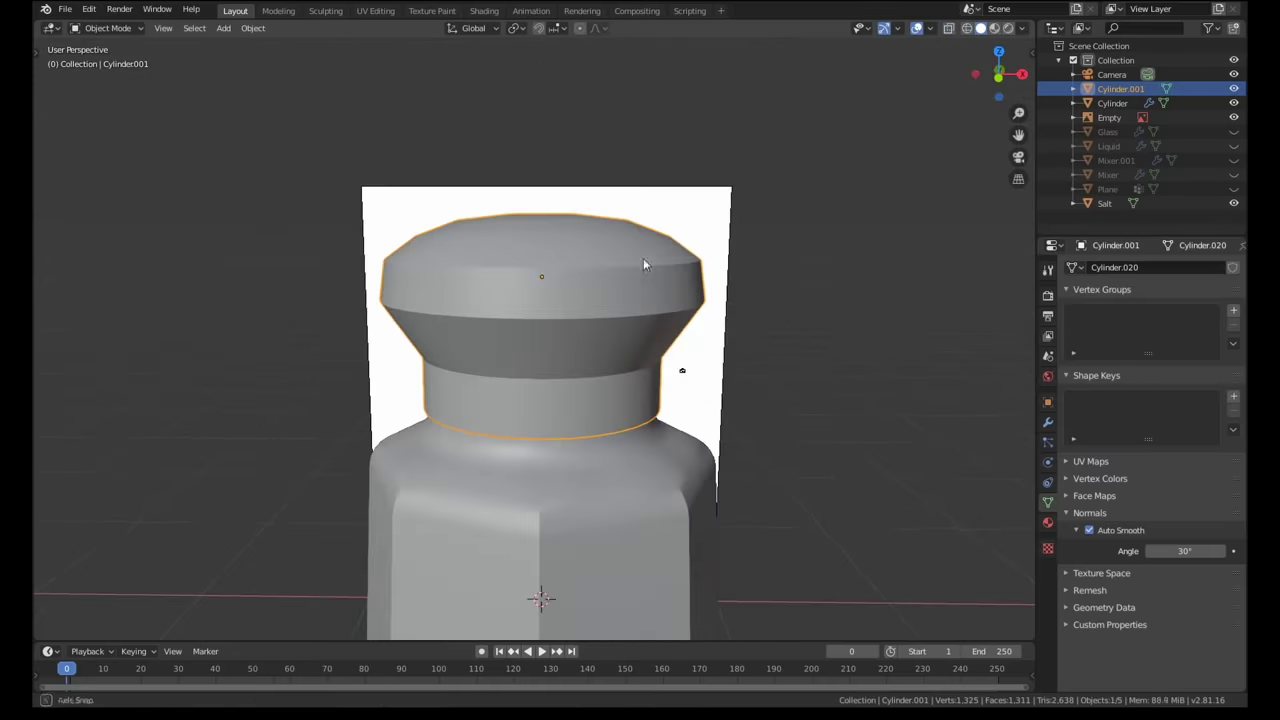
# Give the cap level 2 subdivision and add a loop cut near its lower rim with factor 0.826.
pyautogui.hotkey('ctrl', '2')
pyautogui.press('Tab')
pyautogui.hotkey('ctrl', 'r')
pyautogui.click(662, 443)
pyautogui.click(664, 467)
pyautogui.moveTo(664, 467); pyautogui.dragTo(637, 437, button='middle')
pyautogui.press('z')
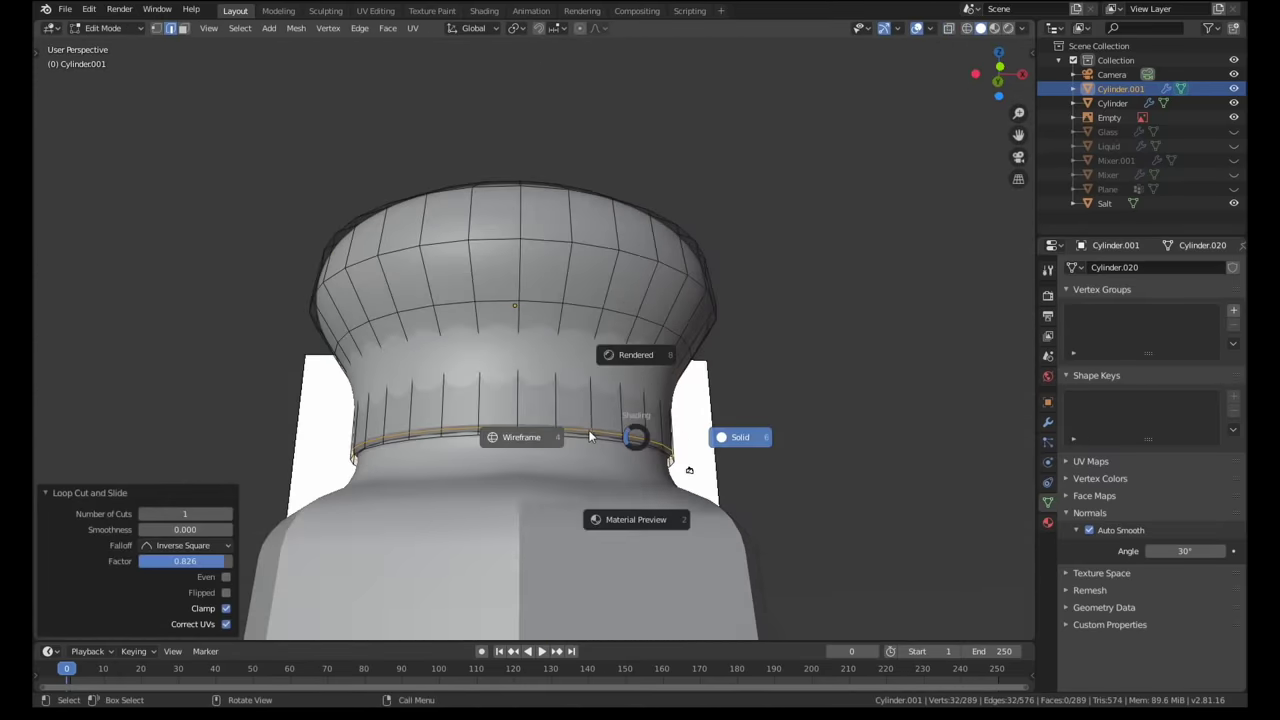
pyautogui.scroll(2, 609, 457)
# Isolate the cap and inset its bottom face by 0.03651 m.
pyautogui.press('Tab')
pyautogui.hotkey('shift', 'h')
pyautogui.moveTo(593, 387); pyautogui.dragTo(583, 353, button='middle')
pyautogui.press('Tab')
pyautogui.press('3')
pyautogui.click(536, 377)
pyautogui.press('i')
pyautogui.click(806, 343)
pyautogui.moveTo(785, 330); pyautogui.dragTo(746, 372, button='middle')
pyautogui.press('KP_1')
# Add two edge loops around the cap's collar and bevel them 0.0378 m into single-segment bands.
pyautogui.scroll(2, 742, 372)
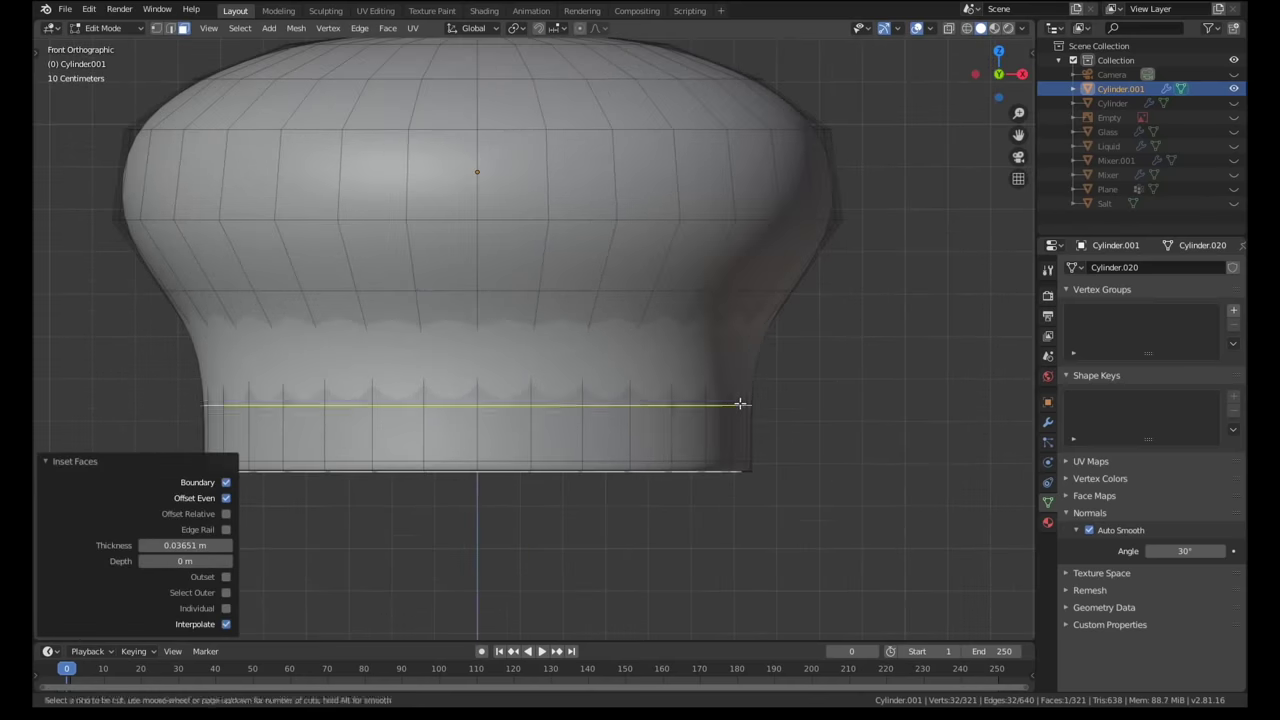
pyautogui.click(740, 403)
pyautogui.rightClick(740, 403)
pyautogui.press('z')
pyautogui.click(875, 491)
pyautogui.hotkey('ctrl', 'b')
pyautogui.scroll(-3, 815, 455)
pyautogui.click(812, 453)
# Extrude the two collar bands outward along their normals by about 0.054 m and inspect the ridges.
pyautogui.click(387, 28)
pyautogui.click(430, 61)
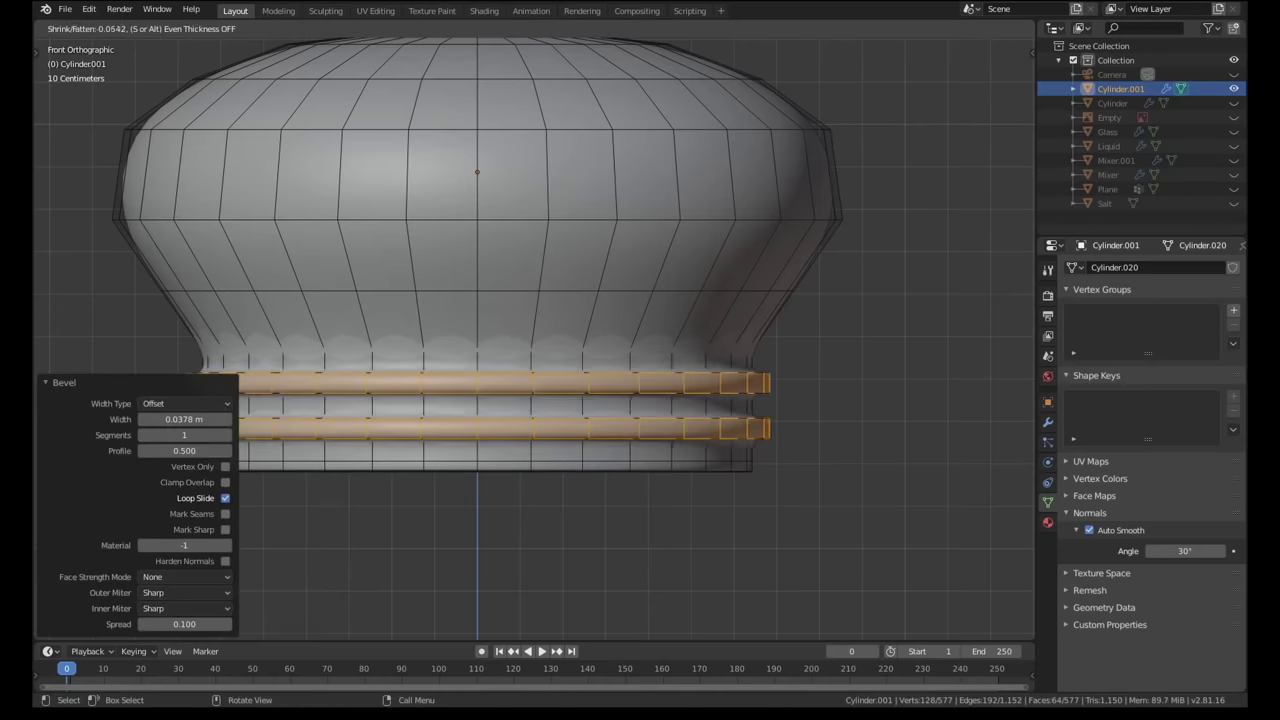
pyautogui.click(552, 165)
pyautogui.press('Tab')
pyautogui.scroll(-4, 561, 167)
pyautogui.moveTo(561, 168); pyautogui.dragTo(547, 203, button='middle')
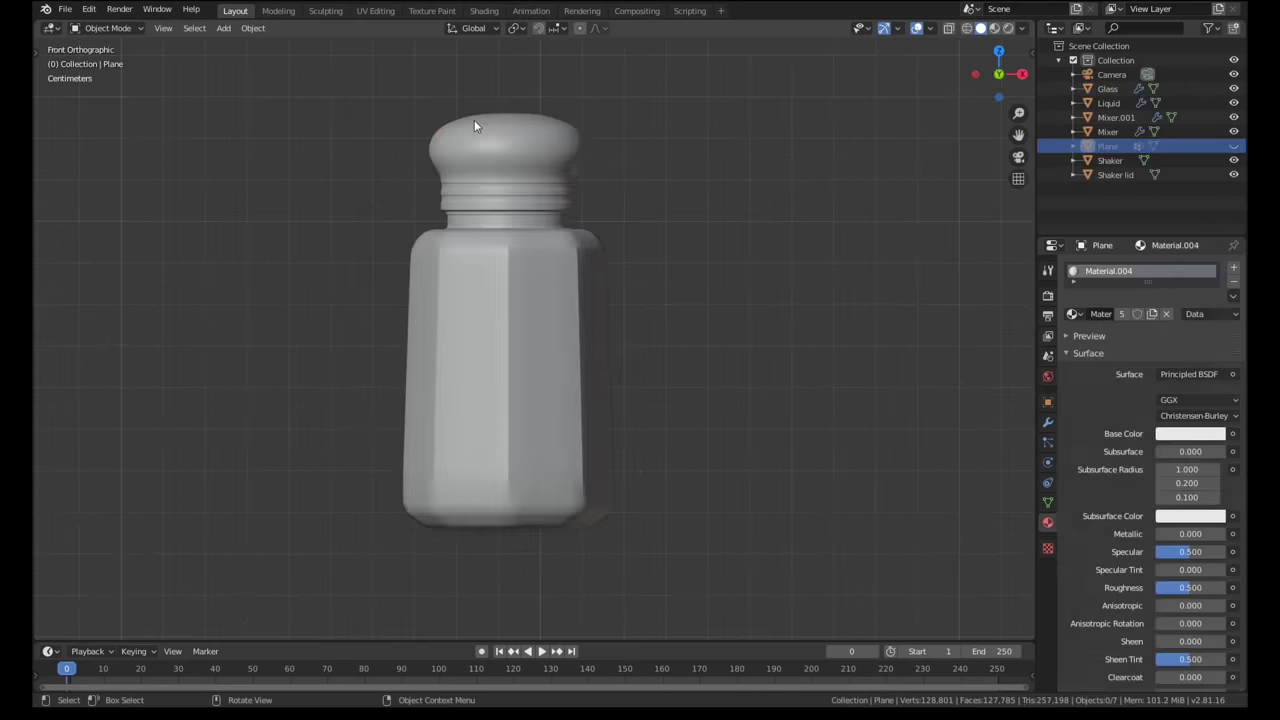
# Hide the shaker lid and circle-select the floor faces inside the salt shaker from the top view.
pyautogui.click(476, 124)
pyautogui.press('h')
pyautogui.click(512, 284)
pyautogui.press('KP_7')
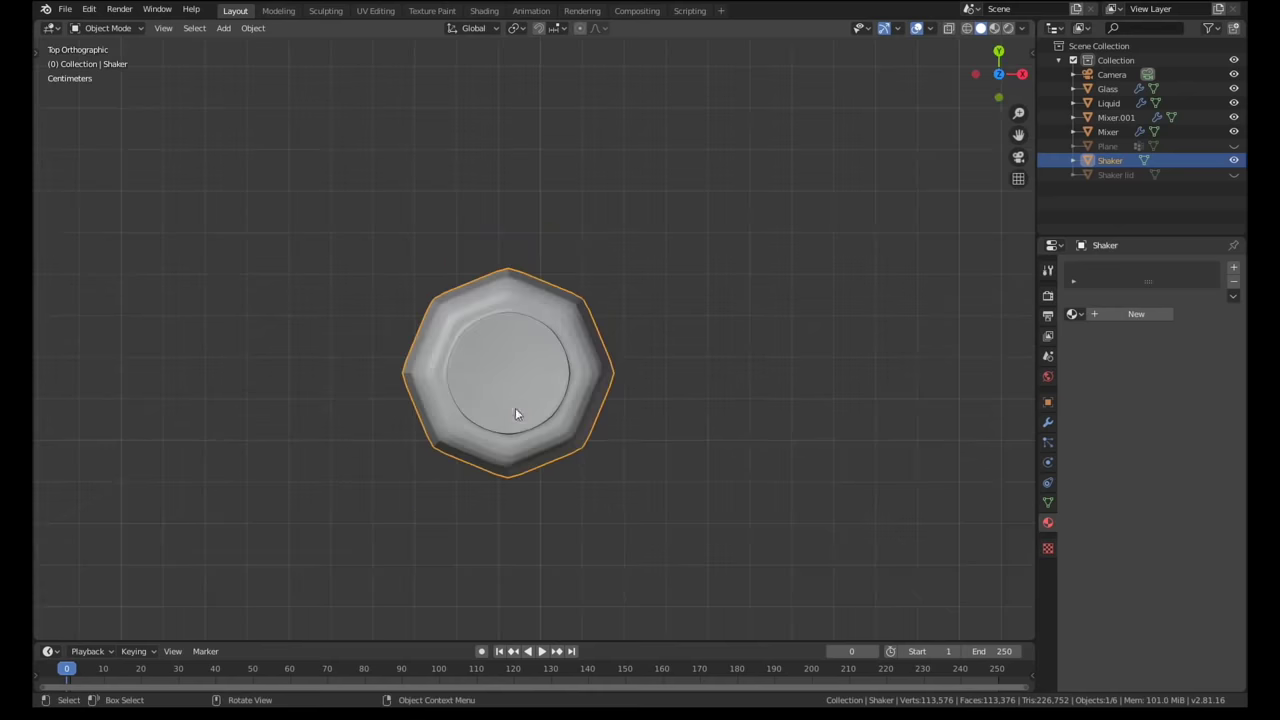
pyautogui.press('Tab')
pyautogui.press('c')
pyautogui.click(508, 374)
pyautogui.rightClick(512, 397)
pyautogui.press('KP_1')
pyautogui.hotkey('alt', 'z')
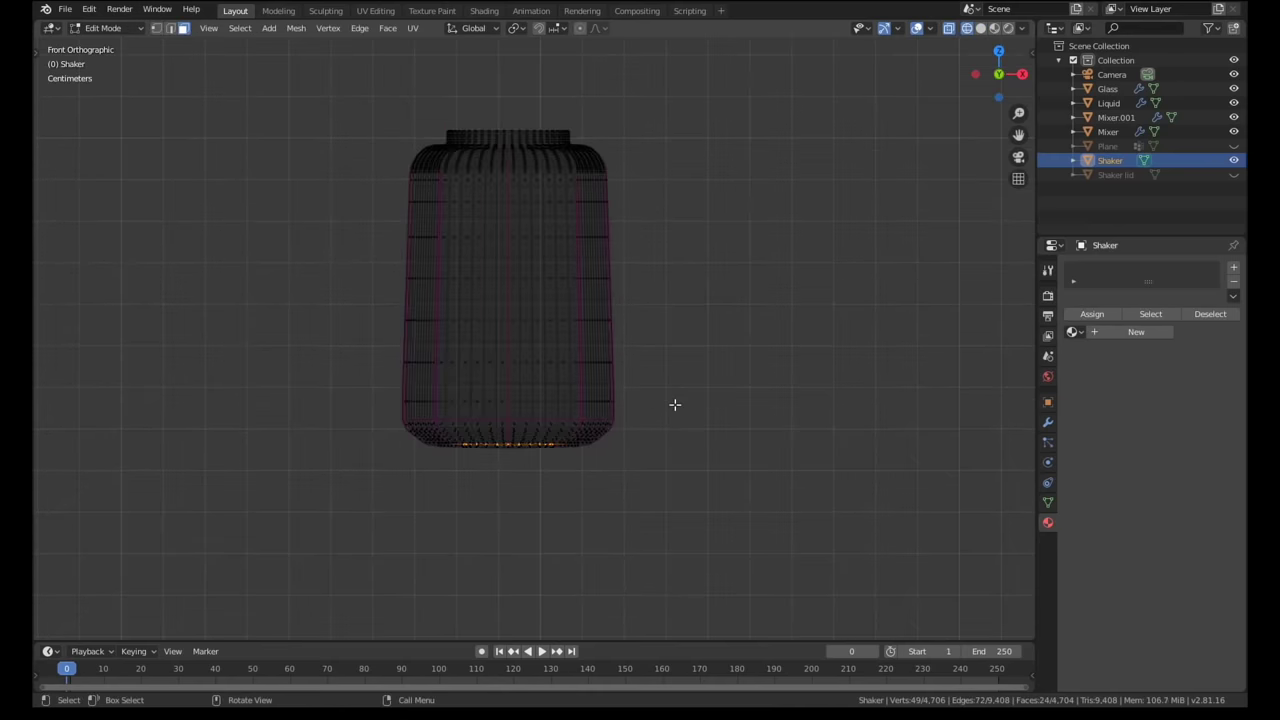
# Grow the floor selection five times, separate a duplicate of it into its own object, and hide the original shaker.
pyautogui.press('ctrl+KP_Add')
pyautogui.press('ctrl+KP_Add')
pyautogui.press('ctrl+KP_Add')
pyautogui.press('ctrl+KP_Add')
pyautogui.press('ctrl+KP_Add')
pyautogui.hotkey('shift', 'd')
pyautogui.rightClick(793, 383)
pyautogui.press('p')
pyautogui.click(794, 383)
pyautogui.press('Tab')
pyautogui.press('h')
# Extrude the open top edge loop of the separated salt piece inward by scaling it.
pyautogui.click(568, 323)
pyautogui.press('Tab')
pyautogui.moveTo(568, 323); pyautogui.dragTo(538, 340, button='middle')
pyautogui.hotkey('shift', 'z')
pyautogui.press('2')
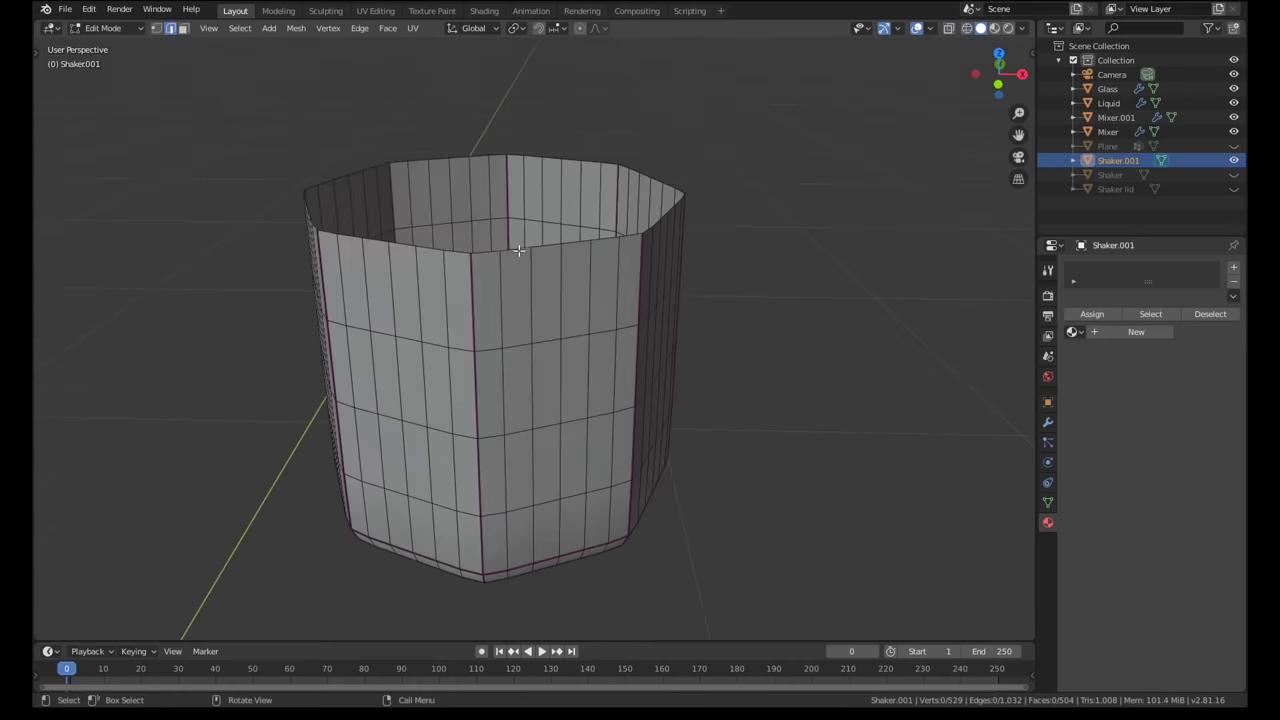
pyautogui.keyDown('alt'); pyautogui.click(517, 247); pyautogui.keyUp('alt')
pyautogui.press('e')
pyautogui.press('s')
pyautogui.click(774, 327)
# Extrude the salt's inner top loop inward again and collapse it to a single centre point.
pyautogui.press('e')
pyautogui.press('s')
pyautogui.click(577, 249)
pyautogui.hotkey('alt', 'm')
pyautogui.press('c')
pyautogui.press('a')
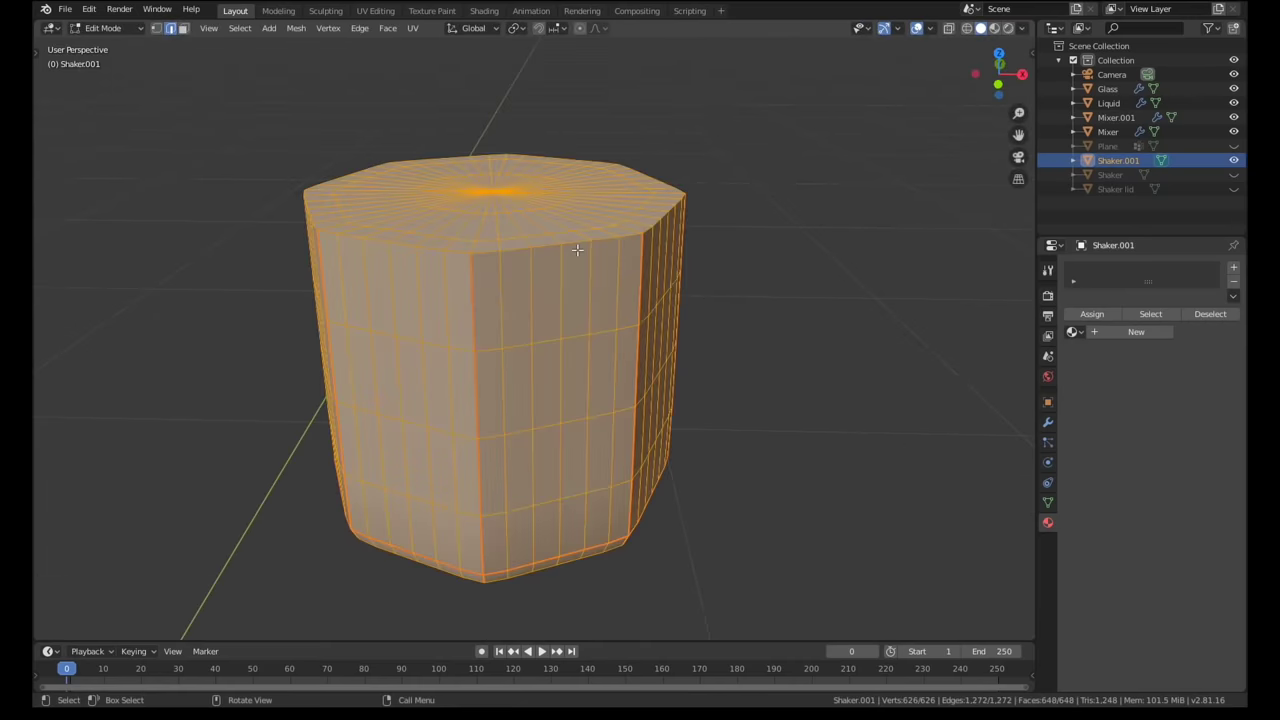
# Return to object mode, unhide all objects and clear the selection.
pyautogui.press('Tab')
pyautogui.scroll(-2, 577, 249)
pyautogui.scroll(-2, 577, 249)
pyautogui.hotkey('alt', 'h')
pyautogui.hotkey('alt', 'a')
pyautogui.keyDown('shift'); pyautogui.moveTo(577, 249); pyautogui.dragTo(573, 350, button='middle'); pyautogui.keyUp('shift')
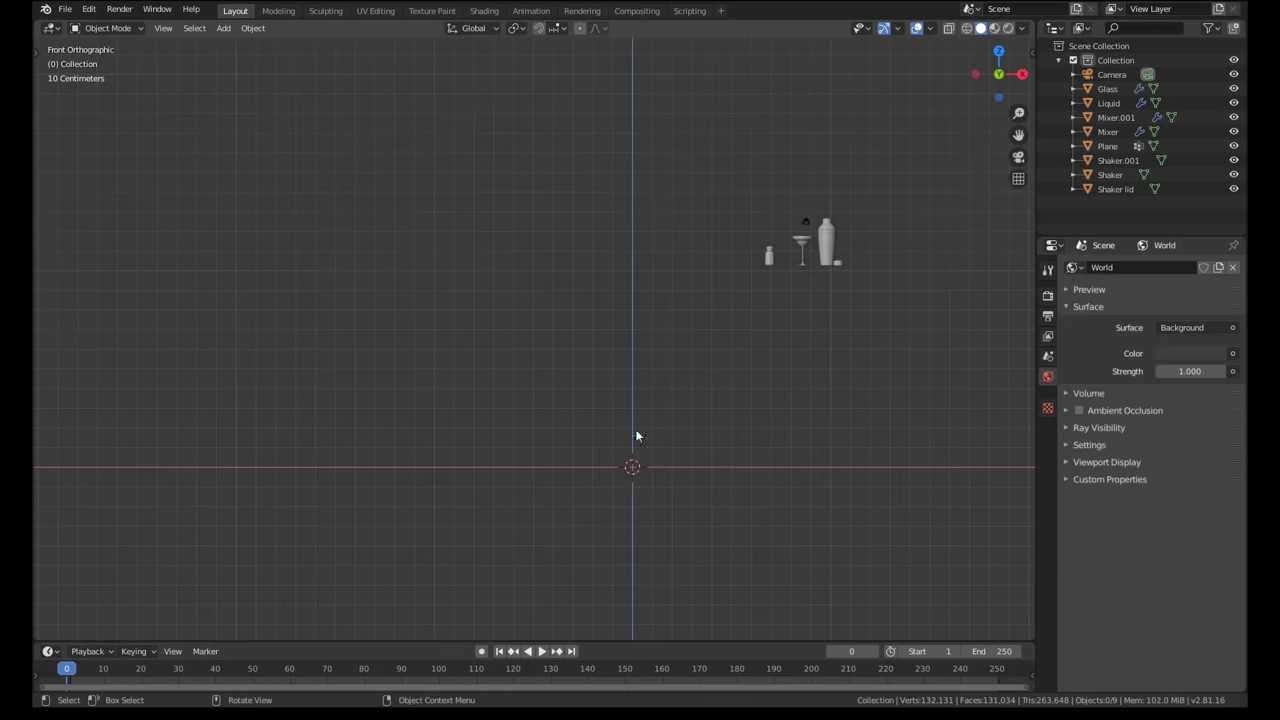
# Add a plane at the origin, rotate it 90 degrees about X and widen it along X.
pyautogui.hotkey('shift', 'a')
pyautogui.moveTo(637, 414)
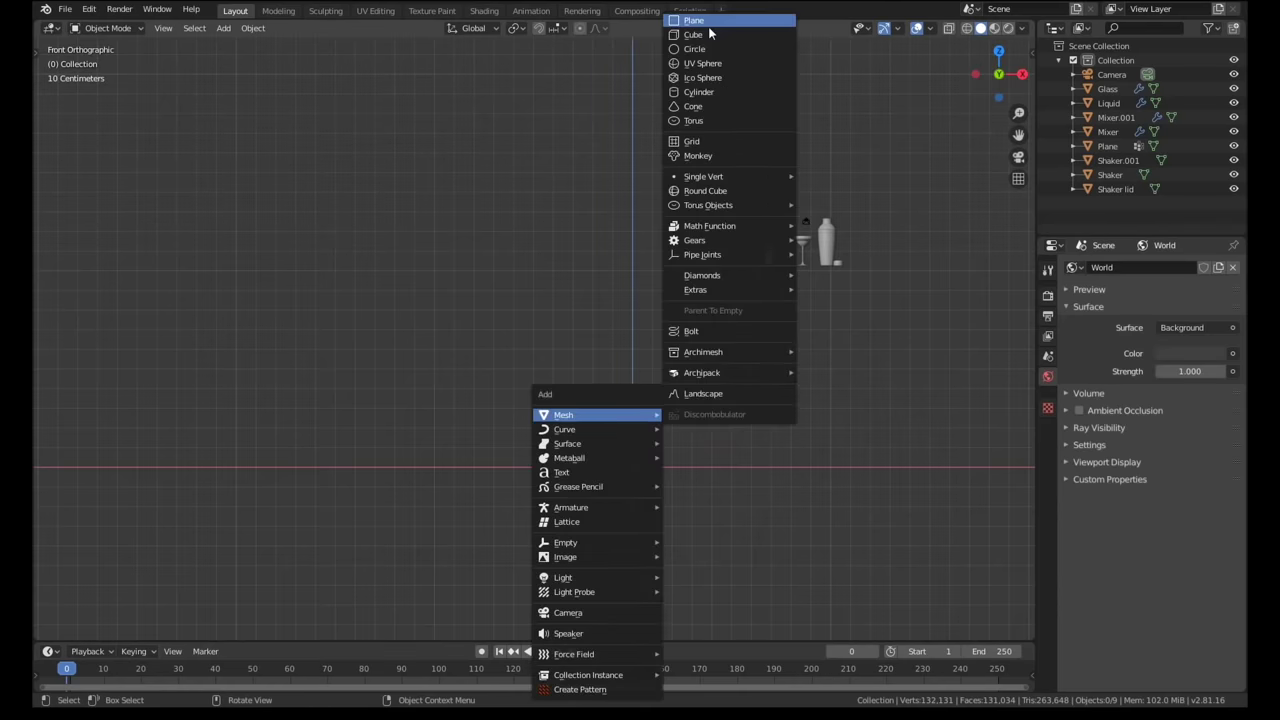
pyautogui.click(688, 20)
pyautogui.press('r')
pyautogui.press('x')
pyautogui.press('9')
pyautogui.press('0')
pyautogui.press('Return')
pyautogui.moveTo(716, 419)
pyautogui.mouseDown(button='middle')
pyautogui.moveTo(697, 371)
pyautogui.moveTo(711, 420)
pyautogui.mouseUp(button='middle')
pyautogui.press('s')
pyautogui.press('x')
pyautogui.click(755, 392)
# Divide the upright plane with 21 evenly spaced vertical loop cuts.
pyautogui.press('Tab')
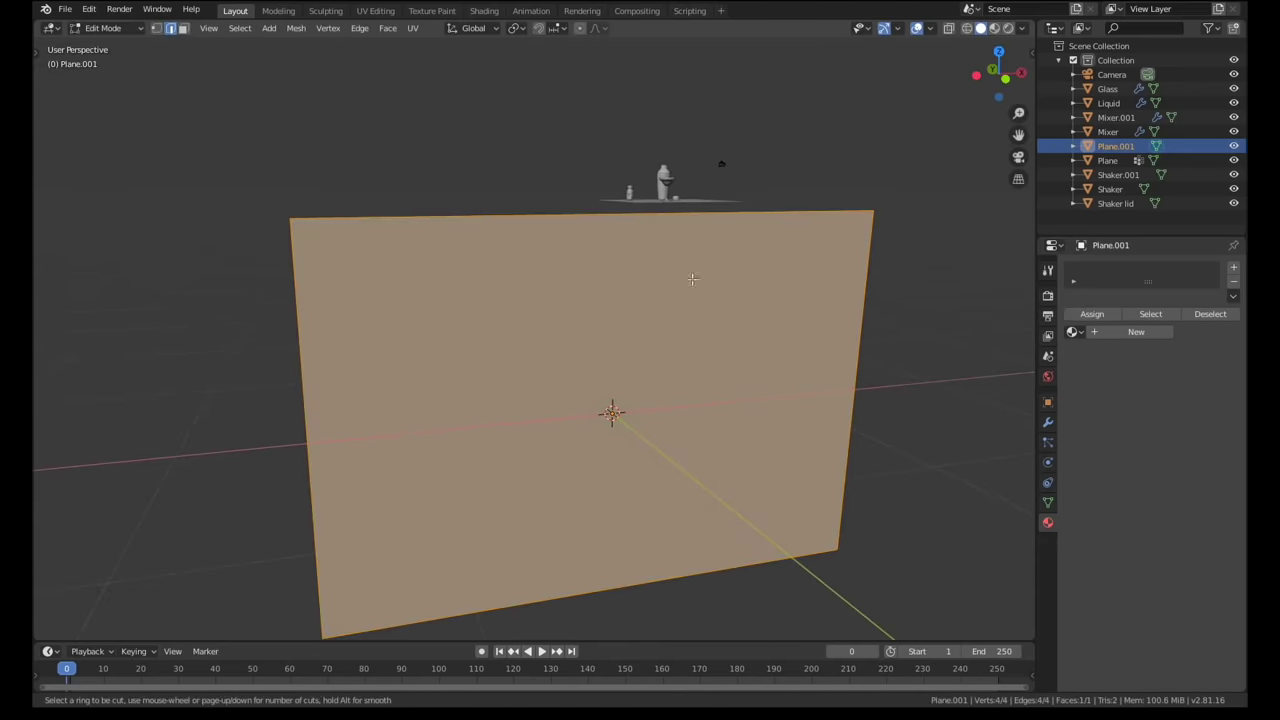
pyautogui.scroll(19, 680, 213)
pyautogui.click(680, 213)
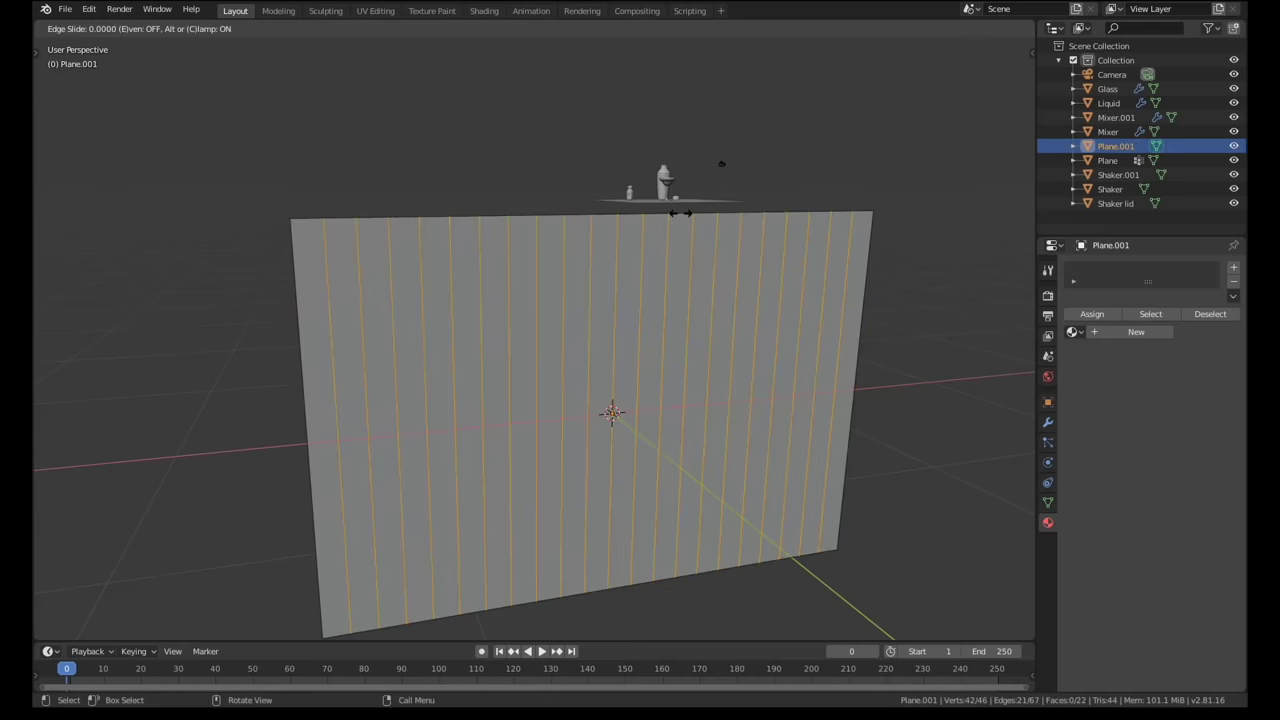
pyautogui.rightClick(680, 213)
# Checker-deselect the plane's vertical edges and move the remaining ones 0.13 m along Y to form zigzag folds.
pyautogui.moveTo(400, 392); pyautogui.dragTo(150, 365)
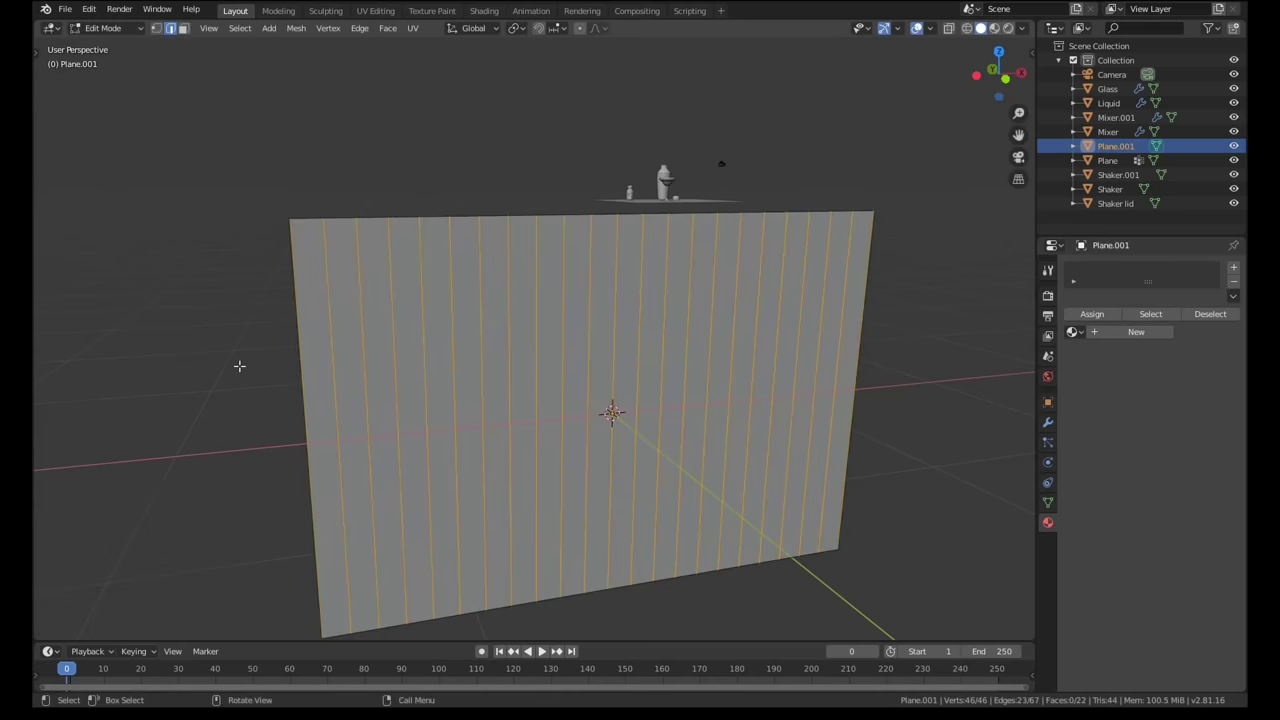
pyautogui.moveTo(460, 366); pyautogui.dragTo(504, 357, button='middle')
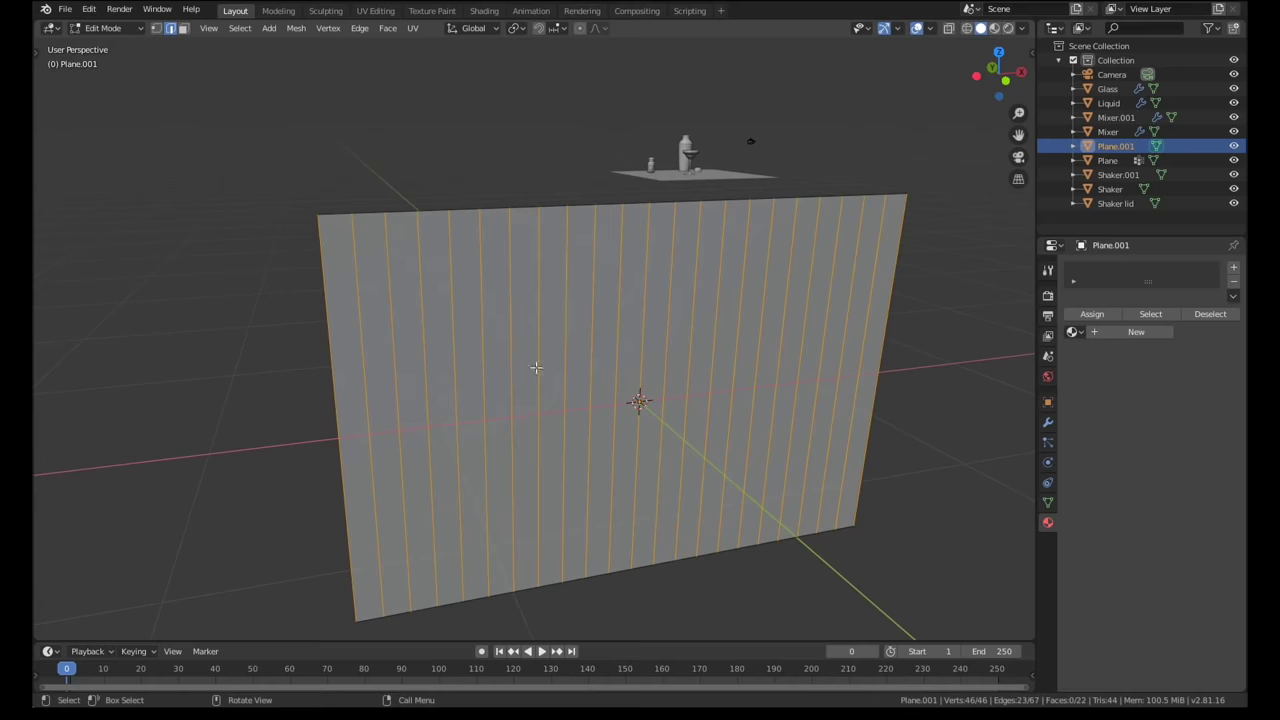
pyautogui.click(241, 30)
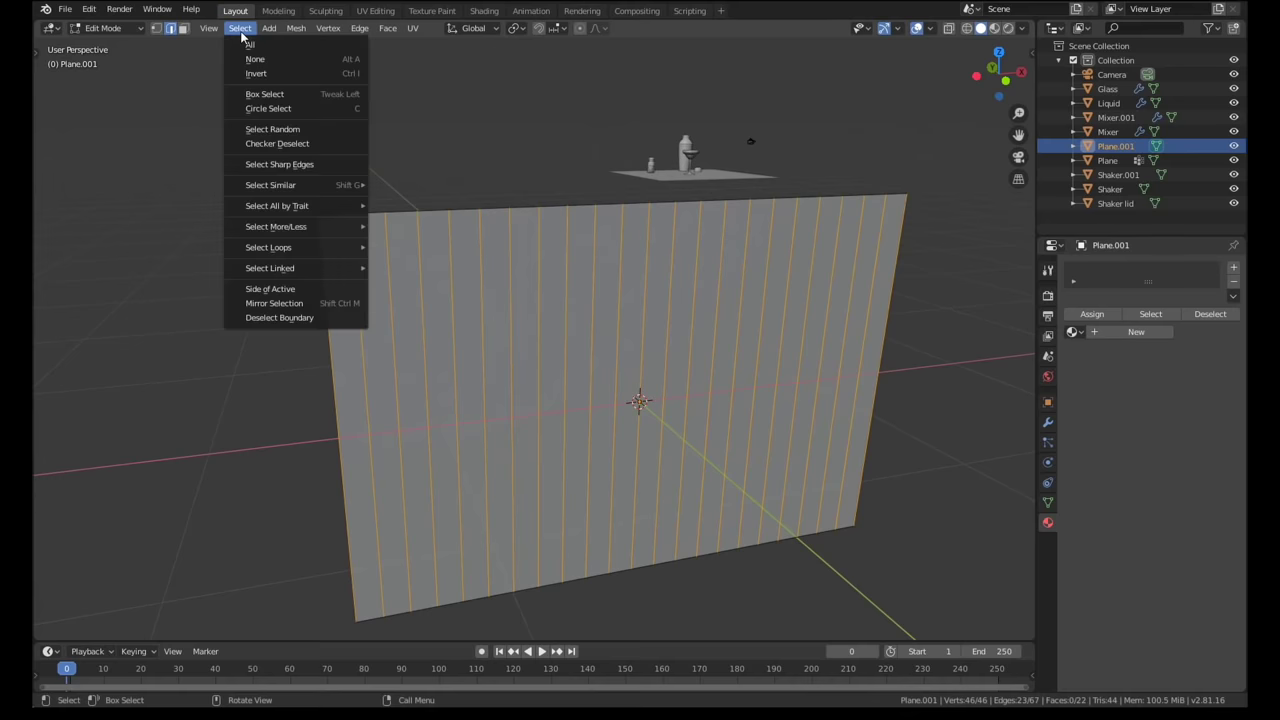
pyautogui.click(278, 144)
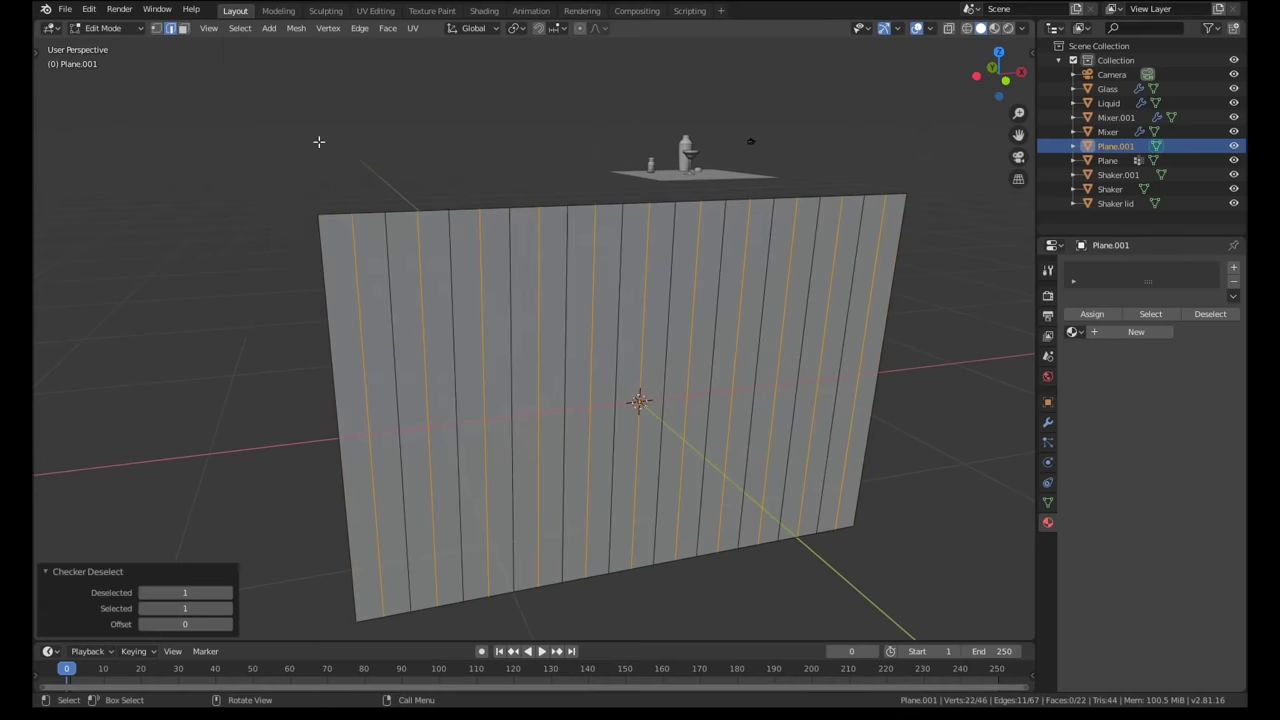
pyautogui.moveTo(360, 230); pyautogui.dragTo(413, 279, button='middle')
pyautogui.press('g')
pyautogui.press('y')
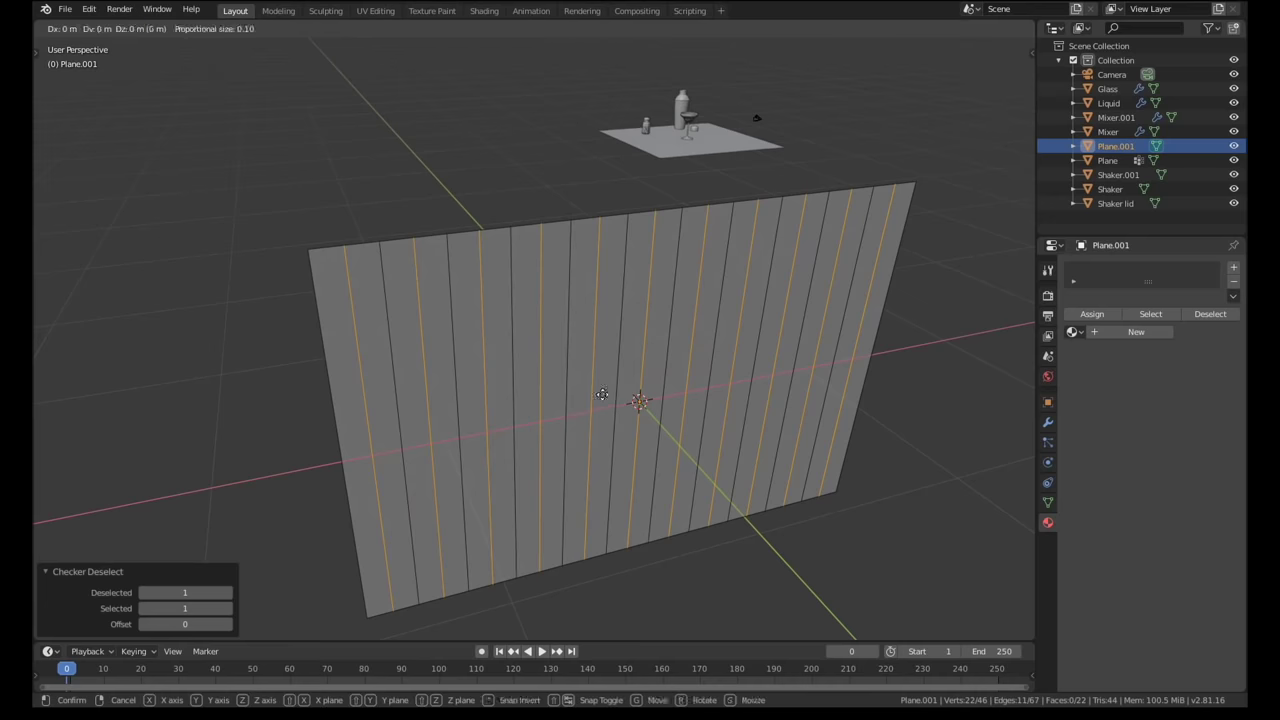
pyautogui.click(589, 383)
pyautogui.moveTo(589, 383); pyautogui.dragTo(570, 370, button='middle')
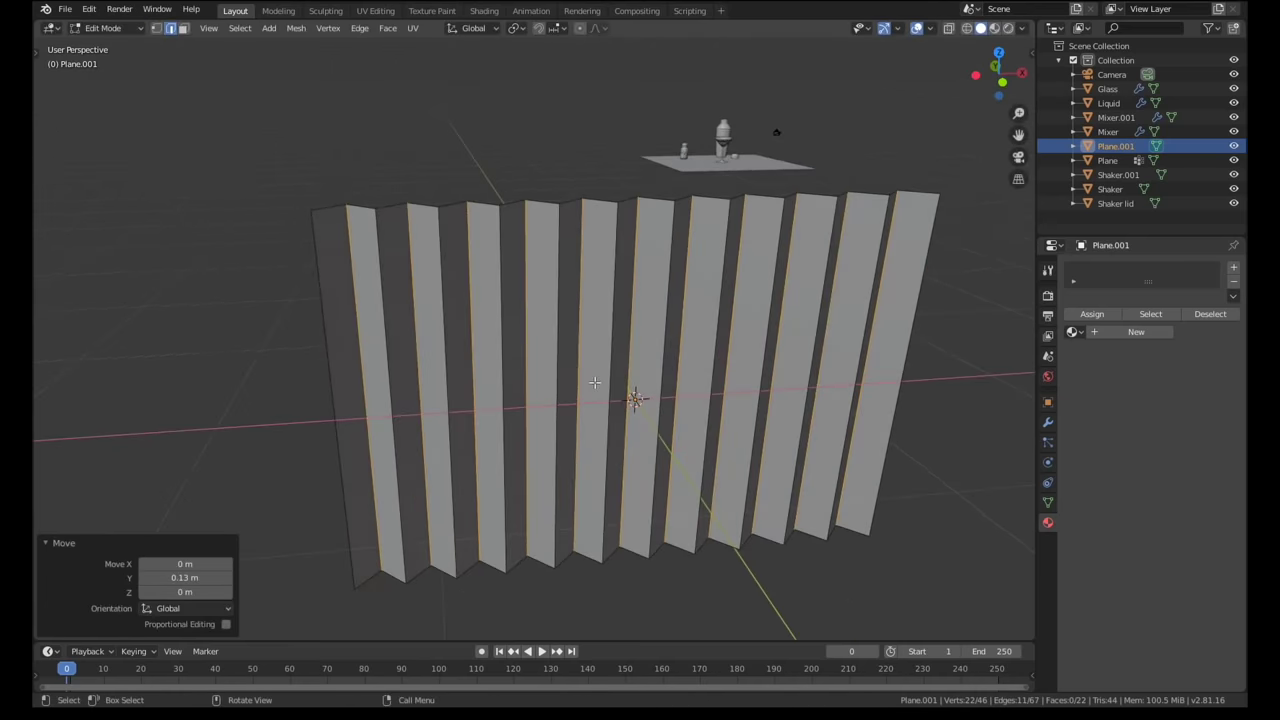
# Bevel the inner vertical fold edges with a width of 0.0656 m and 4 segments.
pyautogui.moveTo(953, 405); pyautogui.dragTo(243, 330, button='middle')
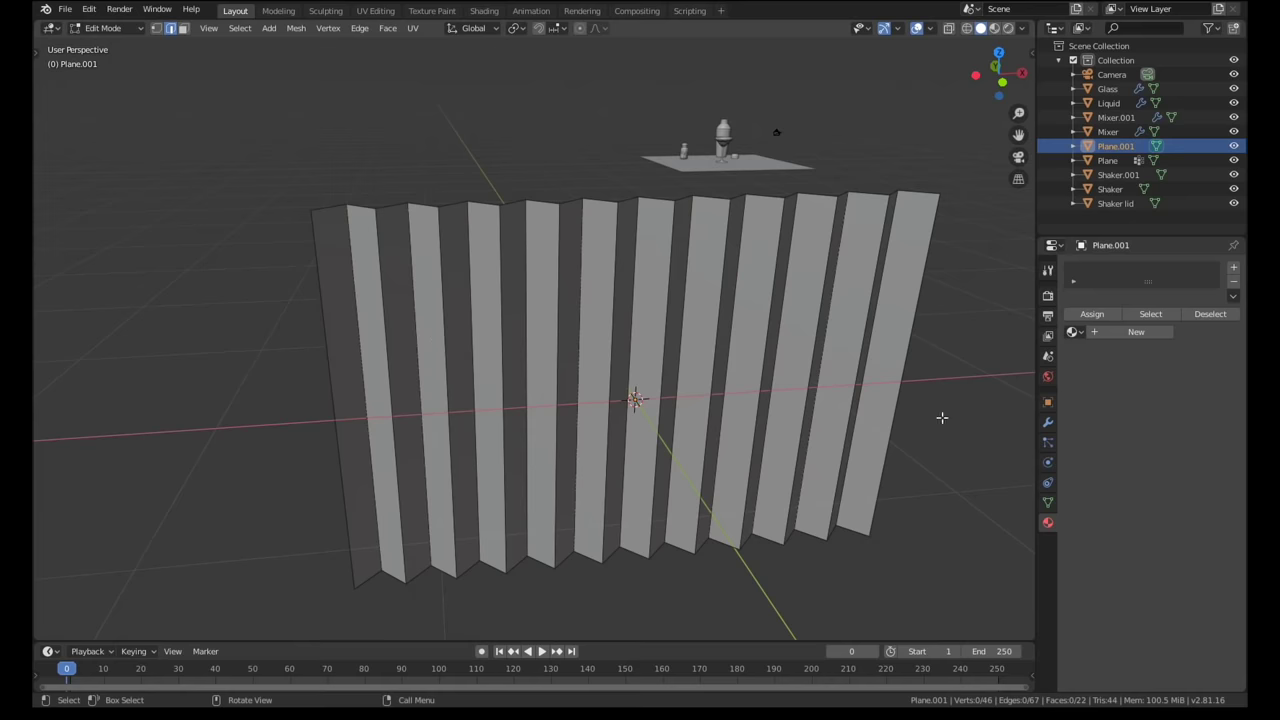
pyautogui.moveTo(945, 417); pyautogui.dragTo(200, 331)
pyautogui.moveTo(600, 370); pyautogui.dragTo(607, 401, button='middle')
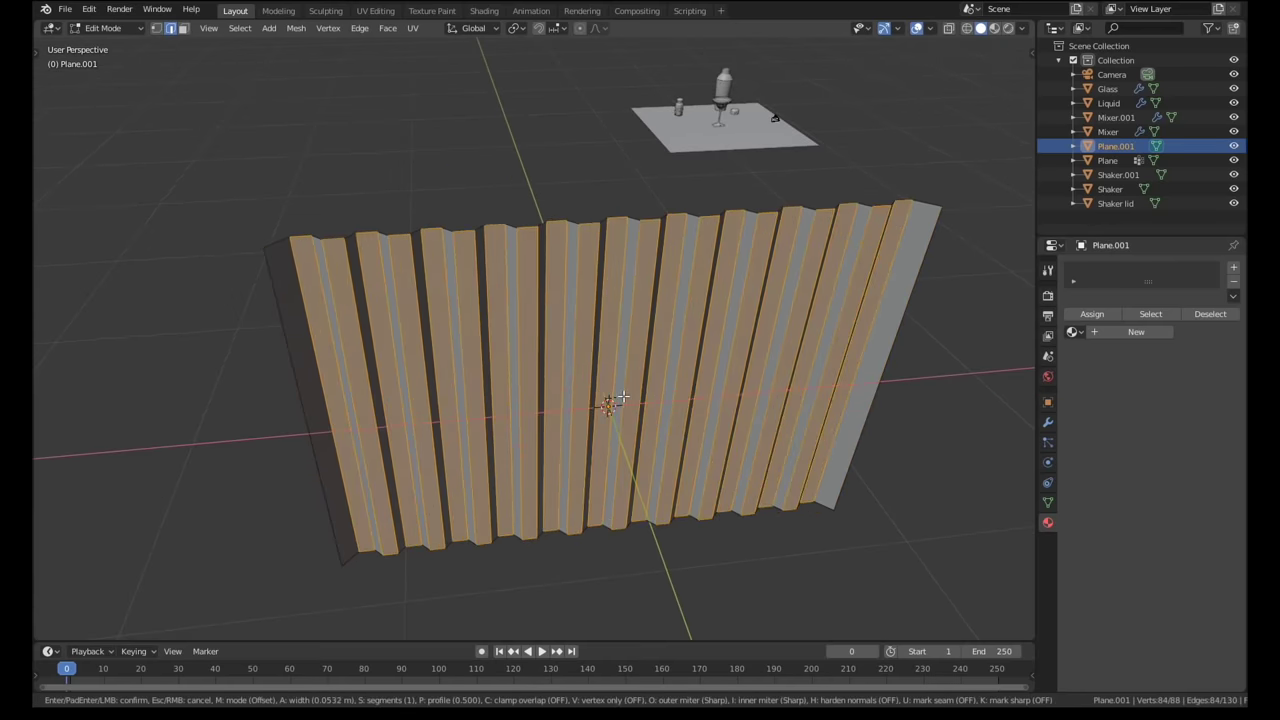
pyautogui.scroll(3, 624, 397)
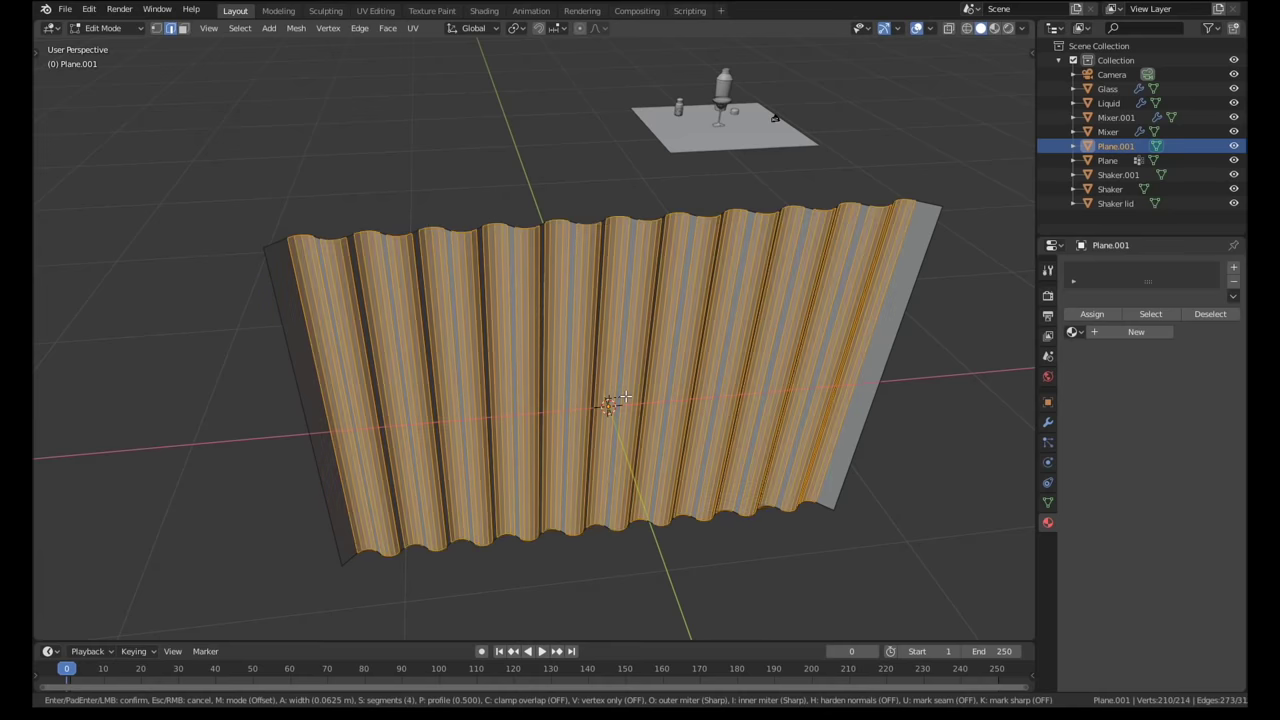
pyautogui.click(626, 396)
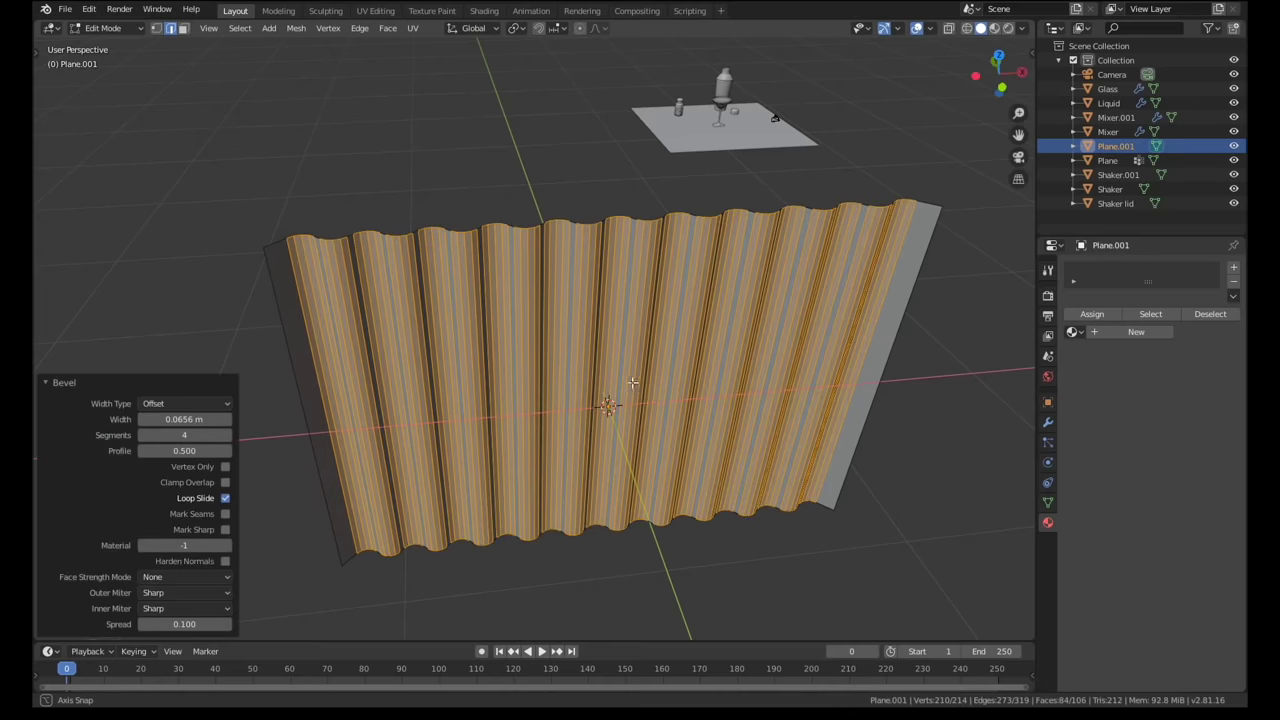
pyautogui.moveTo(633, 382); pyautogui.dragTo(817, 366, button='middle')
pyautogui.press('Tab')
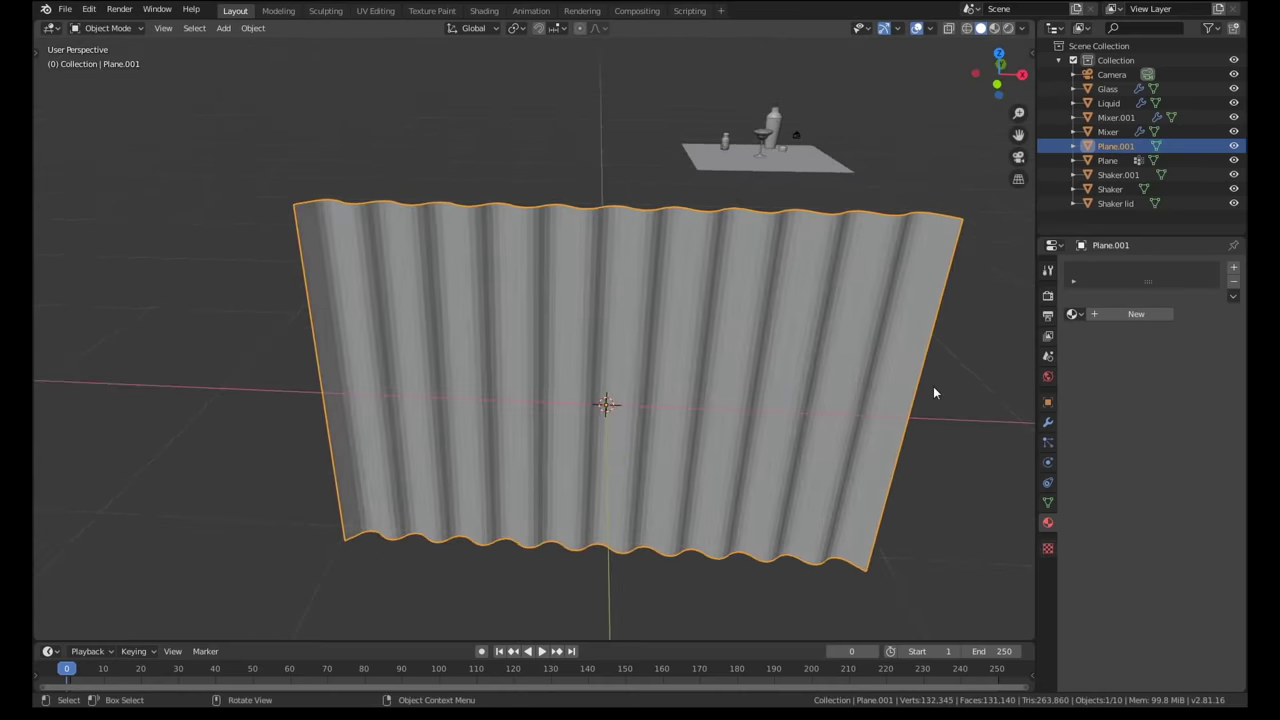
pyautogui.press('s')
pyautogui.press('x')
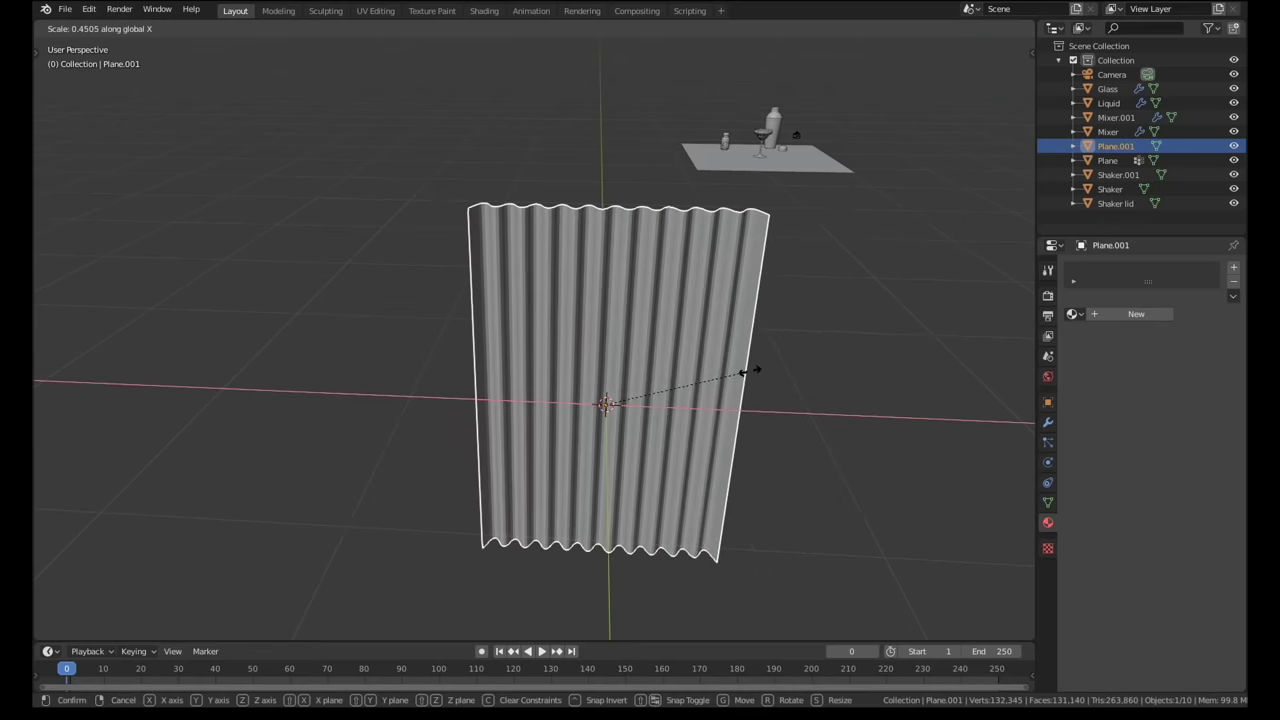
pyautogui.click(943, 397)
# Scale the folded sheet along Y by a factor of 1.571 to deepen the folds.
pyautogui.moveTo(943, 397); pyautogui.dragTo(803, 455, button='middle')
pyautogui.press('s')
pyautogui.press('y')
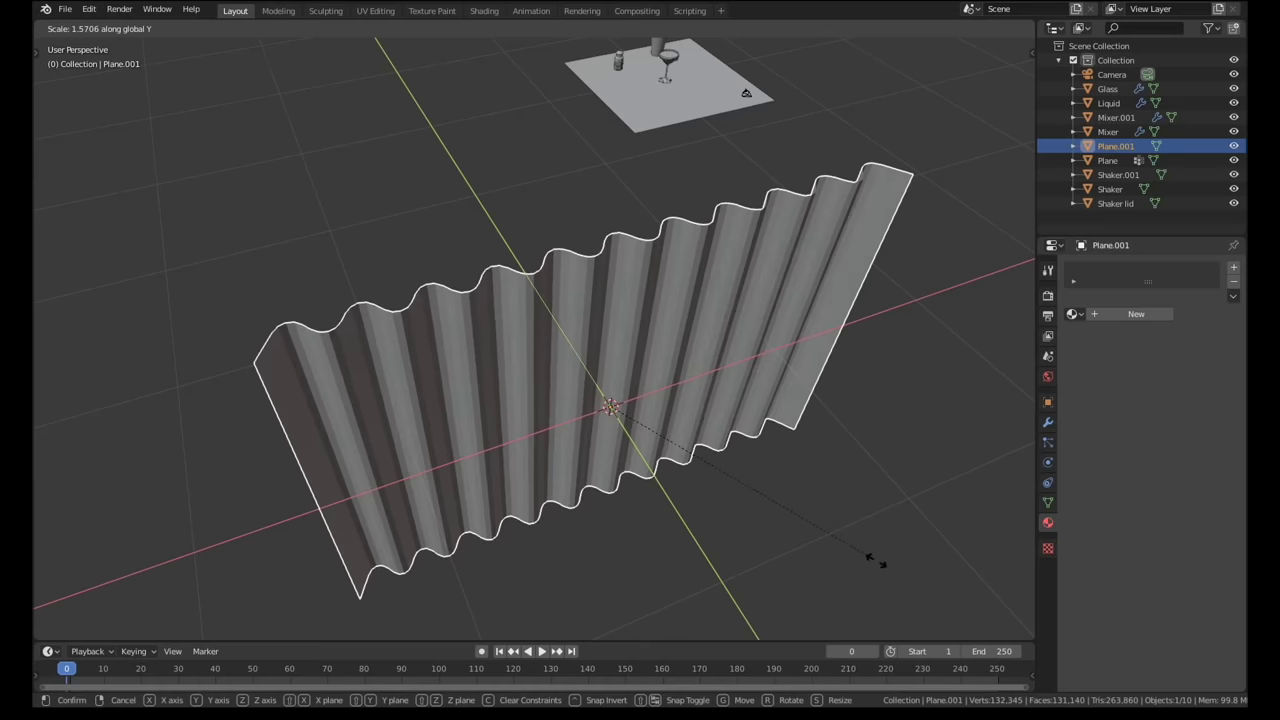
pyautogui.click(875, 561)
# Scale the folded sheet along X to make it slightly narrower.
pyautogui.moveTo(875, 561); pyautogui.dragTo(913, 440, button='middle')
pyautogui.press('s')
pyautogui.press('x')
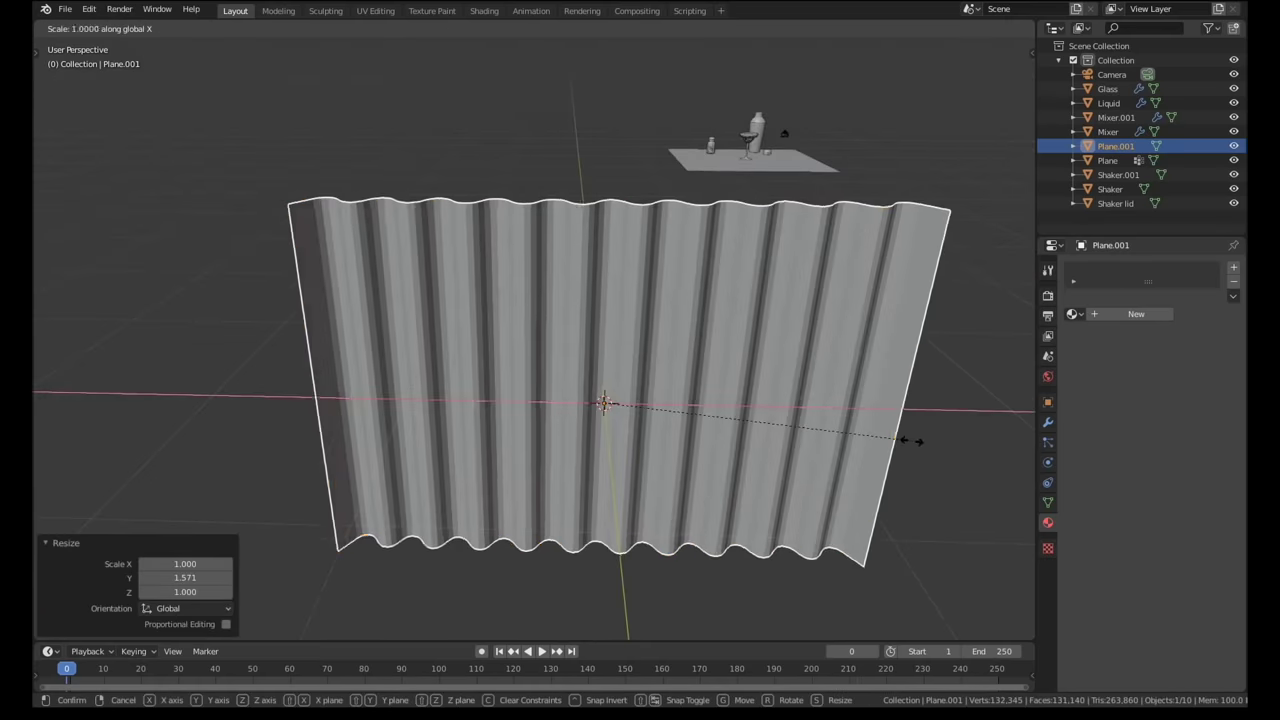
pyautogui.click(868, 431)
# Shade the folded sheet smooth and divide it with 100 horizontal loop cuts.
pyautogui.moveTo(750, 427); pyautogui.dragTo(697, 406, button='middle')
pyautogui.rightClick(697, 406)
pyautogui.click(700, 405)
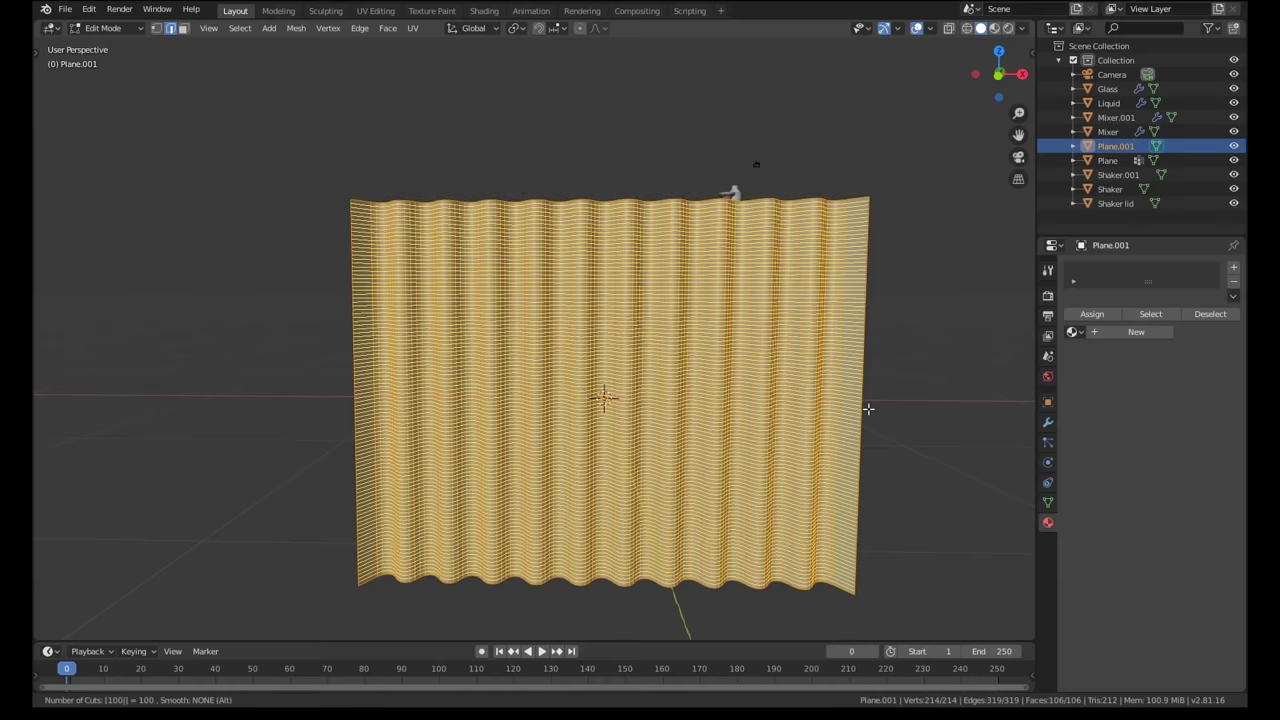
pyautogui.moveTo(866, 406)
pyautogui.mouseDown(button='middle')
pyautogui.moveTo(689, 376)
pyautogui.moveTo(640, 410)
pyautogui.mouseUp(button='middle')
# Sculpt wrinkles into the curtain folds with the Draw brush, and refine them with a 67 px Crease brush at strength 0.250.
pyautogui.click(325, 11)
pyautogui.moveTo(502, 368); pyautogui.dragTo(580, 345, button='middle')
pyautogui.scroll(3, 580, 345)
pyautogui.scroll(4, 541, 443)
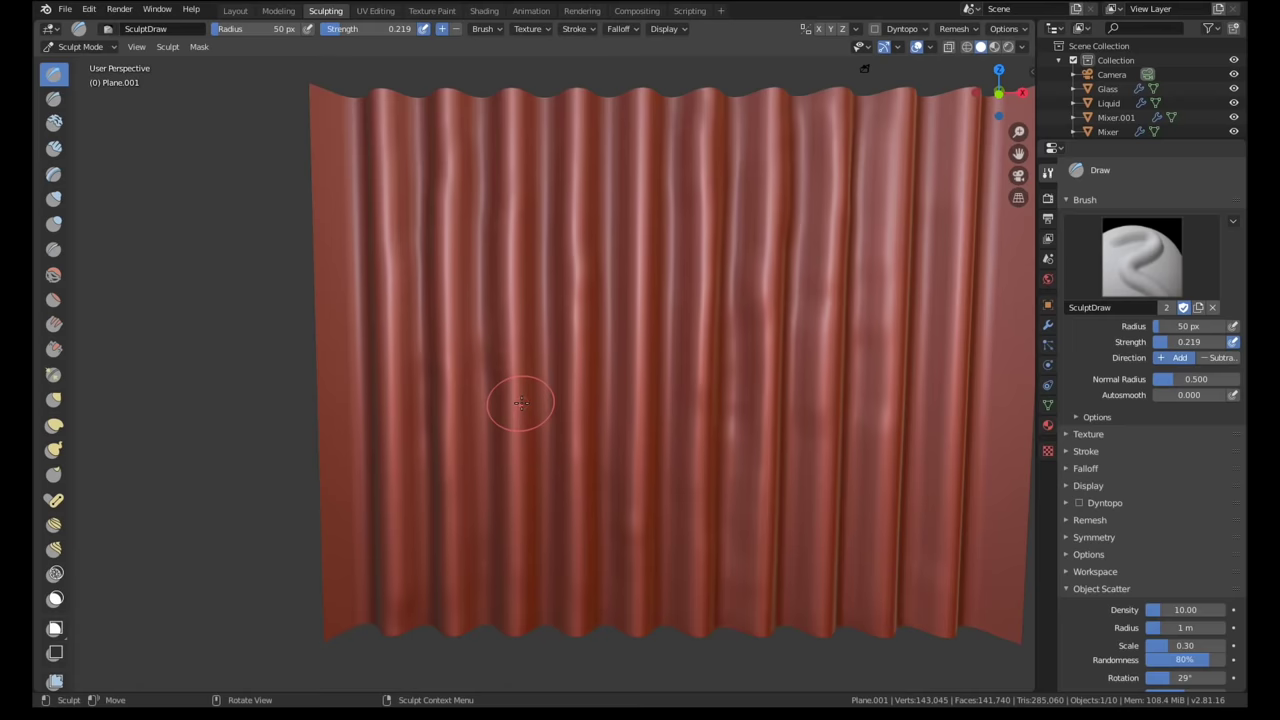
pyautogui.hotkey('shift', 'c')
pyautogui.scroll(-3, 581, 190)
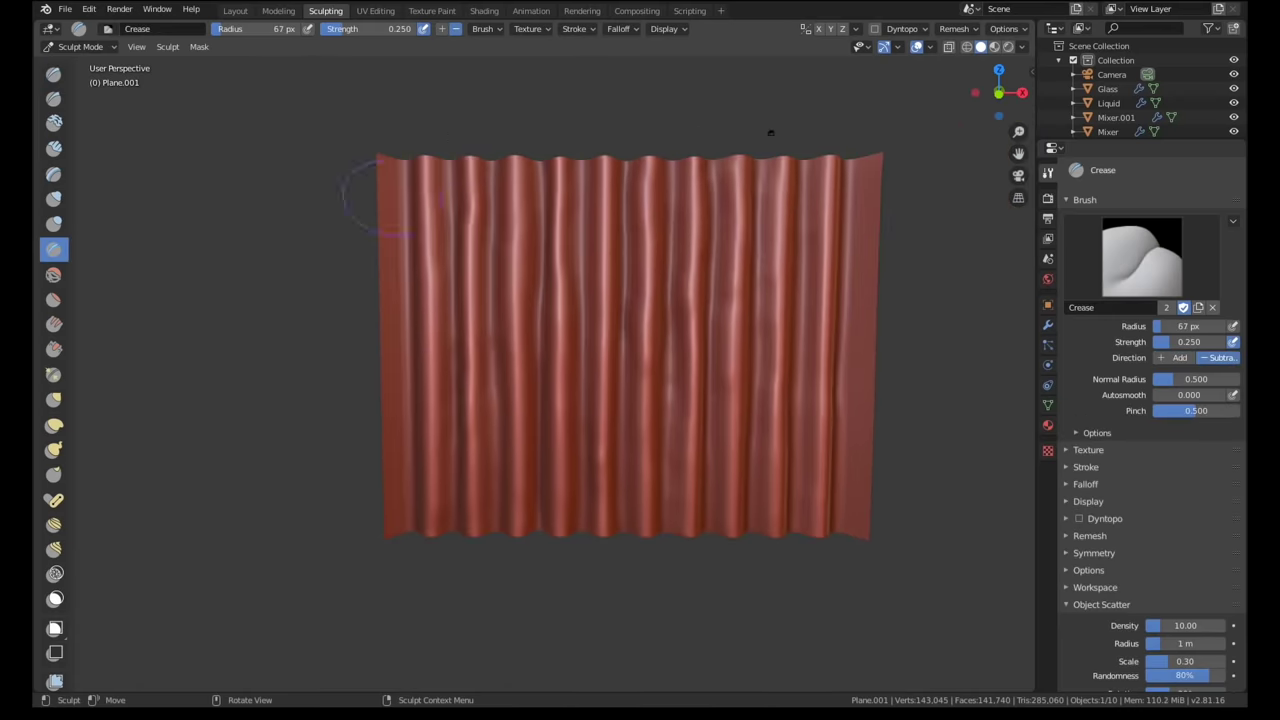
# Give the liquid's material roughness 0, transmission 1, transmission roughness 0.532 and a pale yellow base color.
pyautogui.moveTo(740, 230); pyautogui.dragTo(600, 531, button='middle')
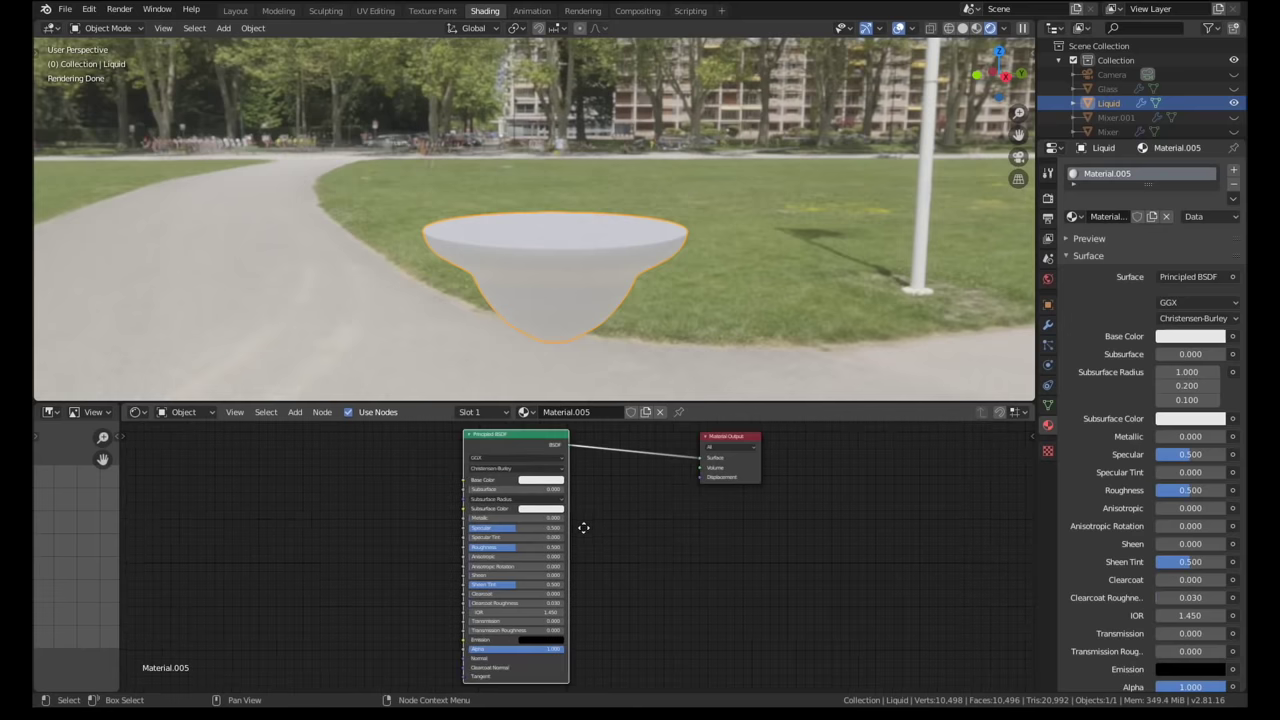
pyautogui.scroll(2, 553, 563)
pyautogui.moveTo(528, 547); pyautogui.dragTo(460, 547)
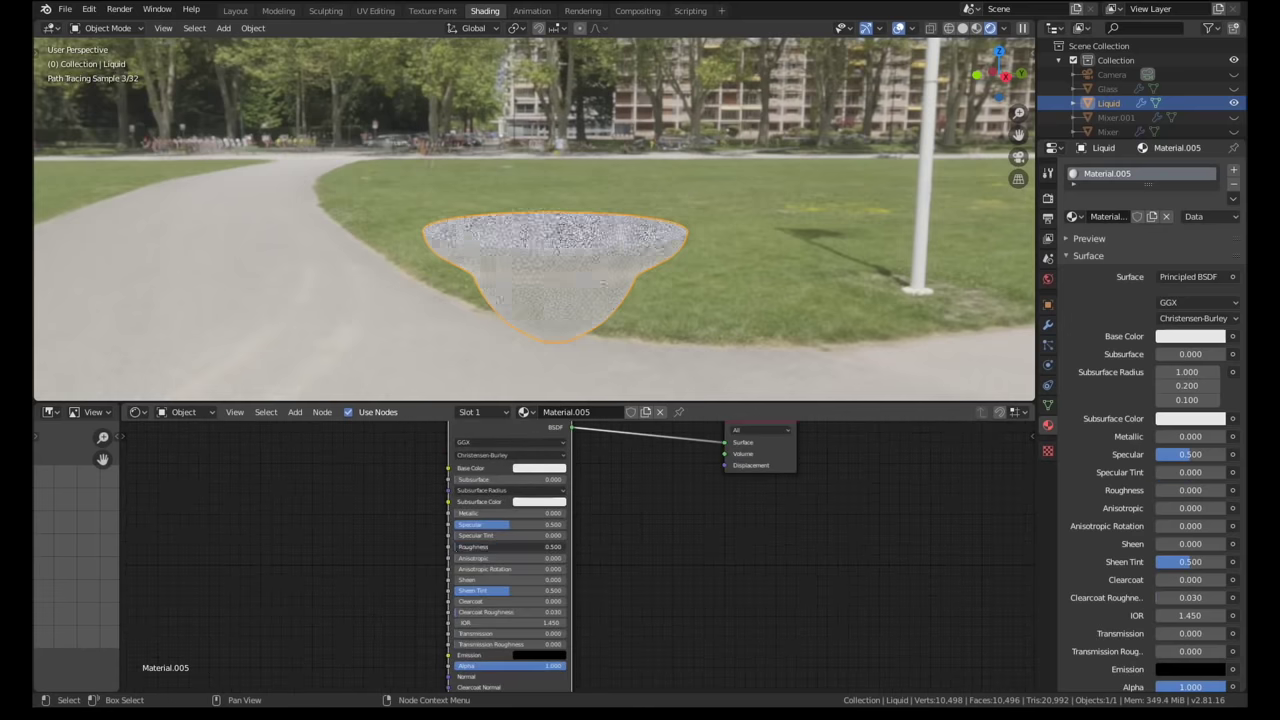
pyautogui.moveTo(462, 634); pyautogui.dragTo(567, 636)
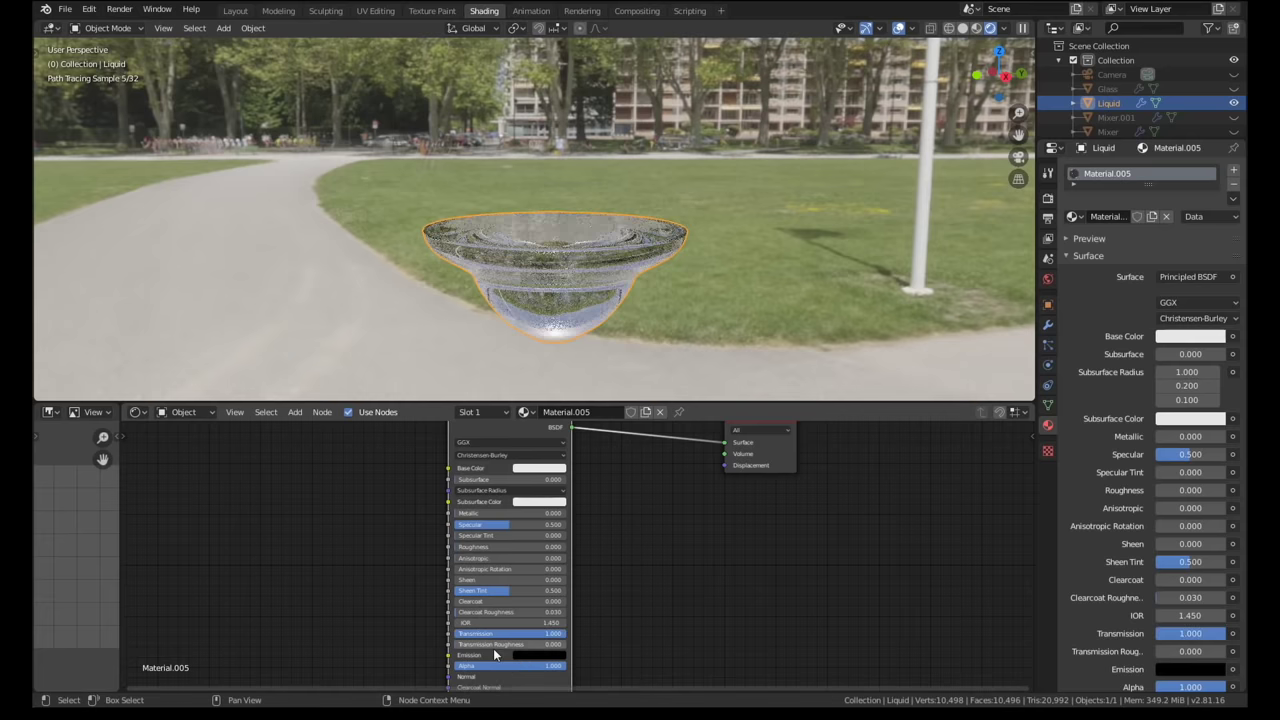
pyautogui.moveTo(482, 645)
pyautogui.mouseDown()
pyautogui.moveTo(530, 645)
pyautogui.moveTo(516, 650)
pyautogui.mouseUp()
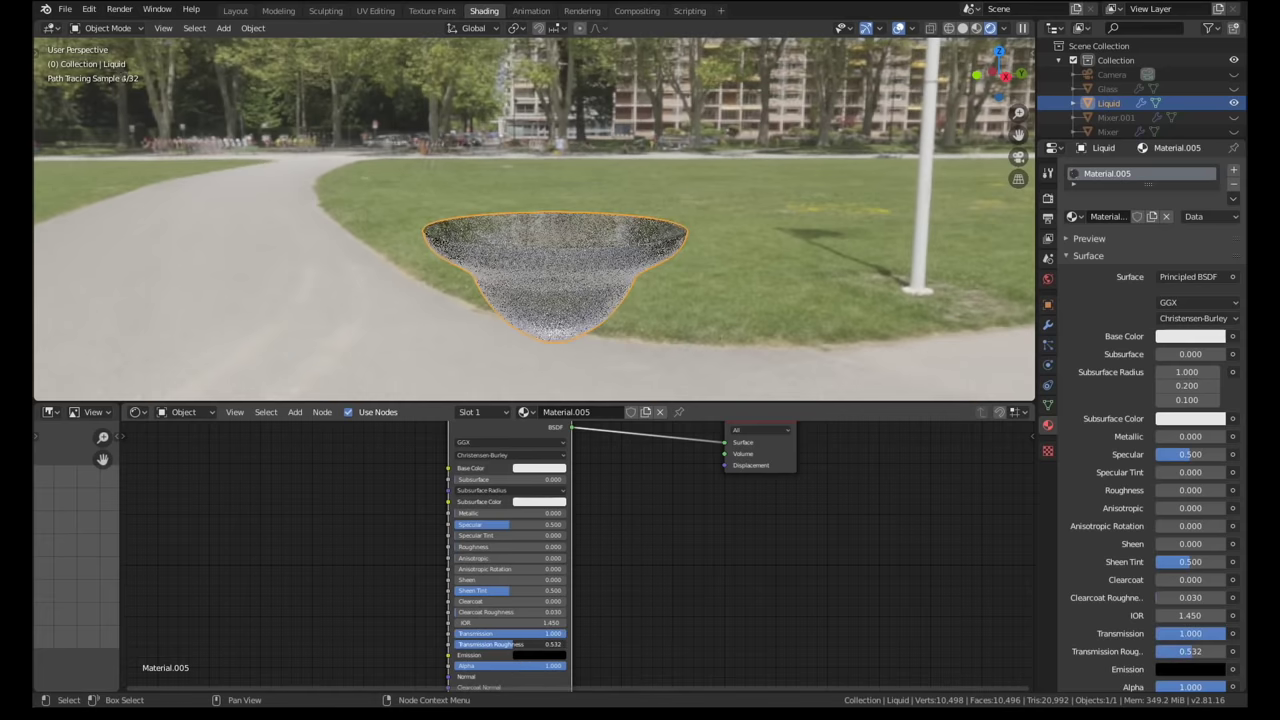
pyautogui.click(548, 468)
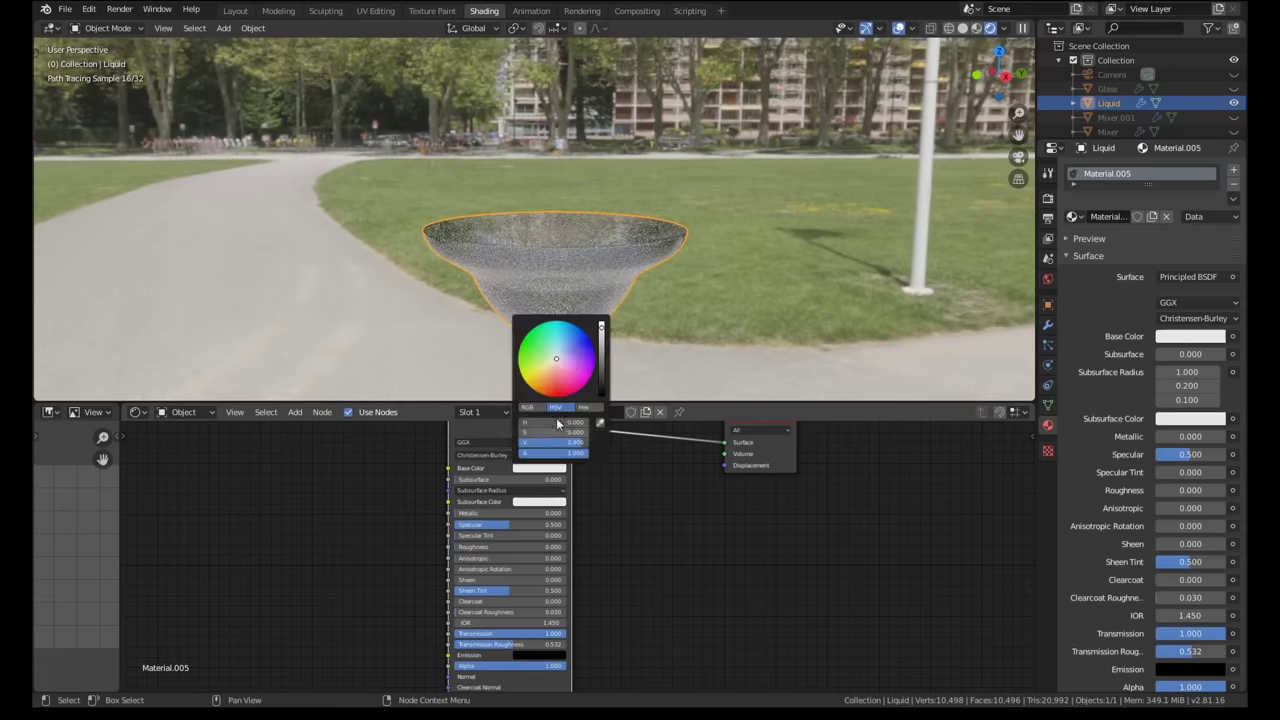
pyautogui.click(556, 361)
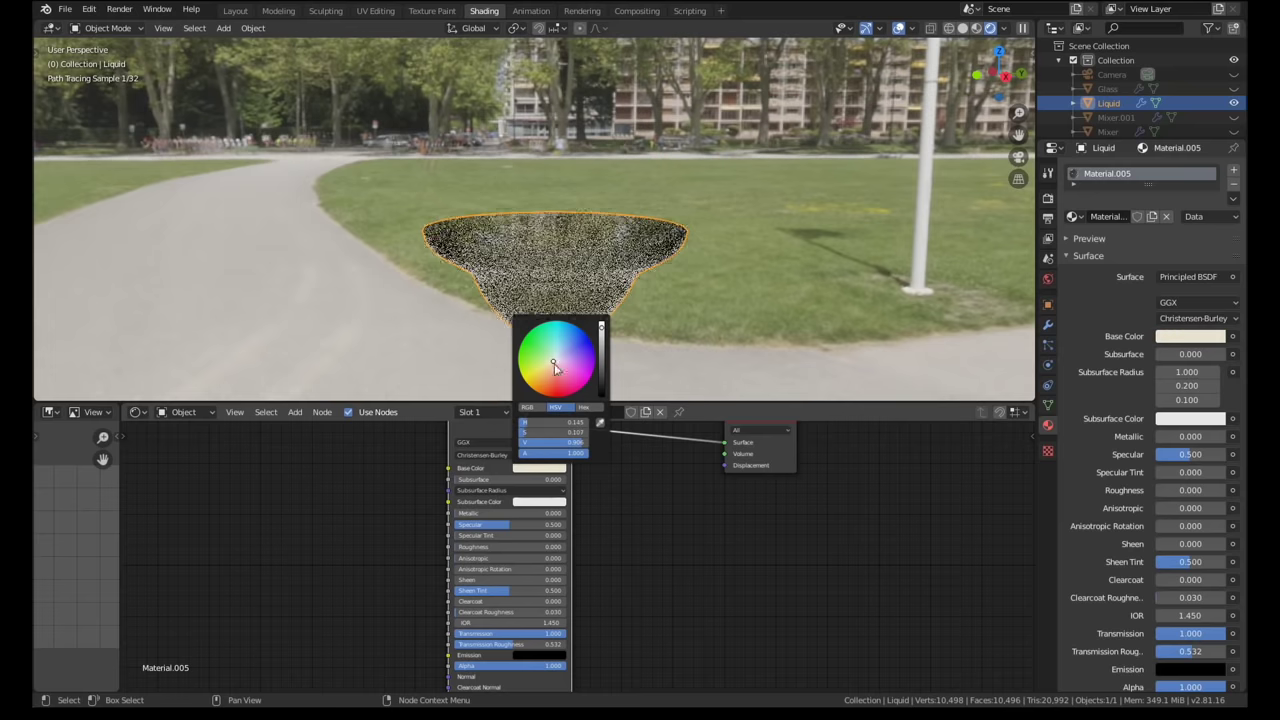
# Add an RGB node to the liquid's material, link its color to the output's Volume and tint it pale yellow.
pyautogui.hotkey('shift', 'a')
pyautogui.click(641, 471)
pyautogui.write('rgb')
pyautogui.press('Return')
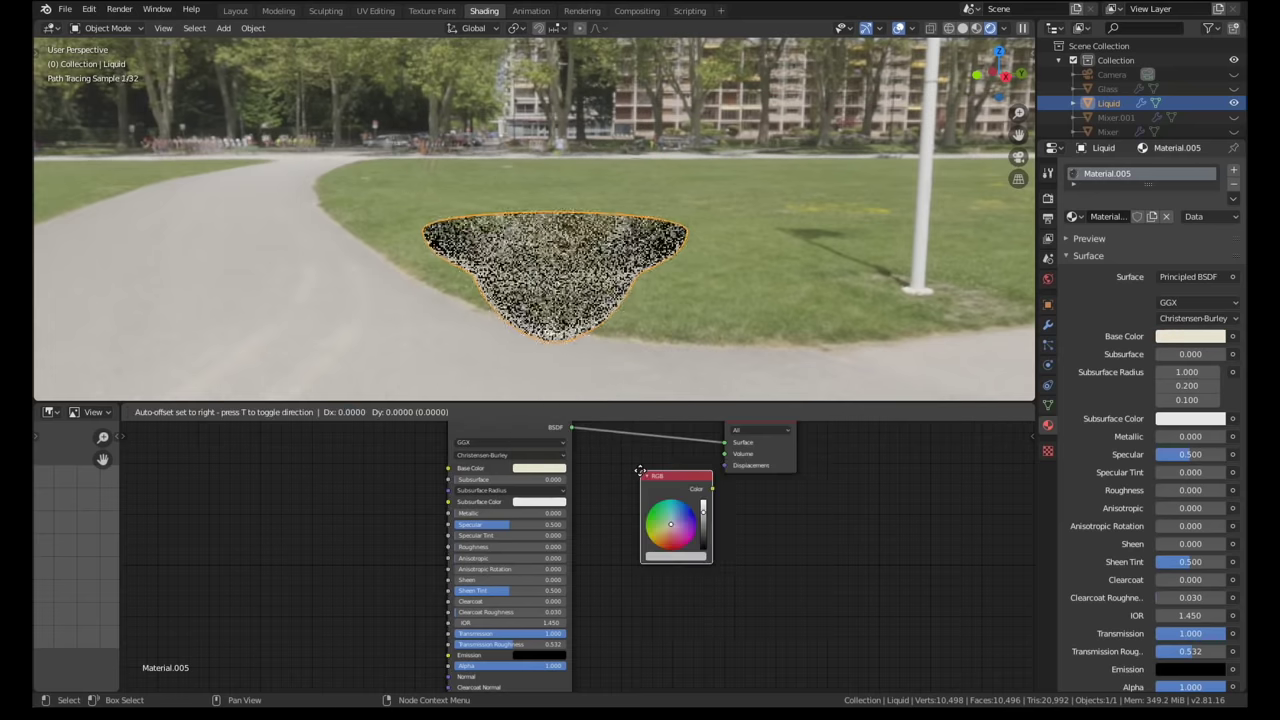
pyautogui.click(626, 471)
pyautogui.scroll(4, 710, 492)
pyautogui.moveTo(722, 488); pyautogui.dragTo(674, 546, button='middle')
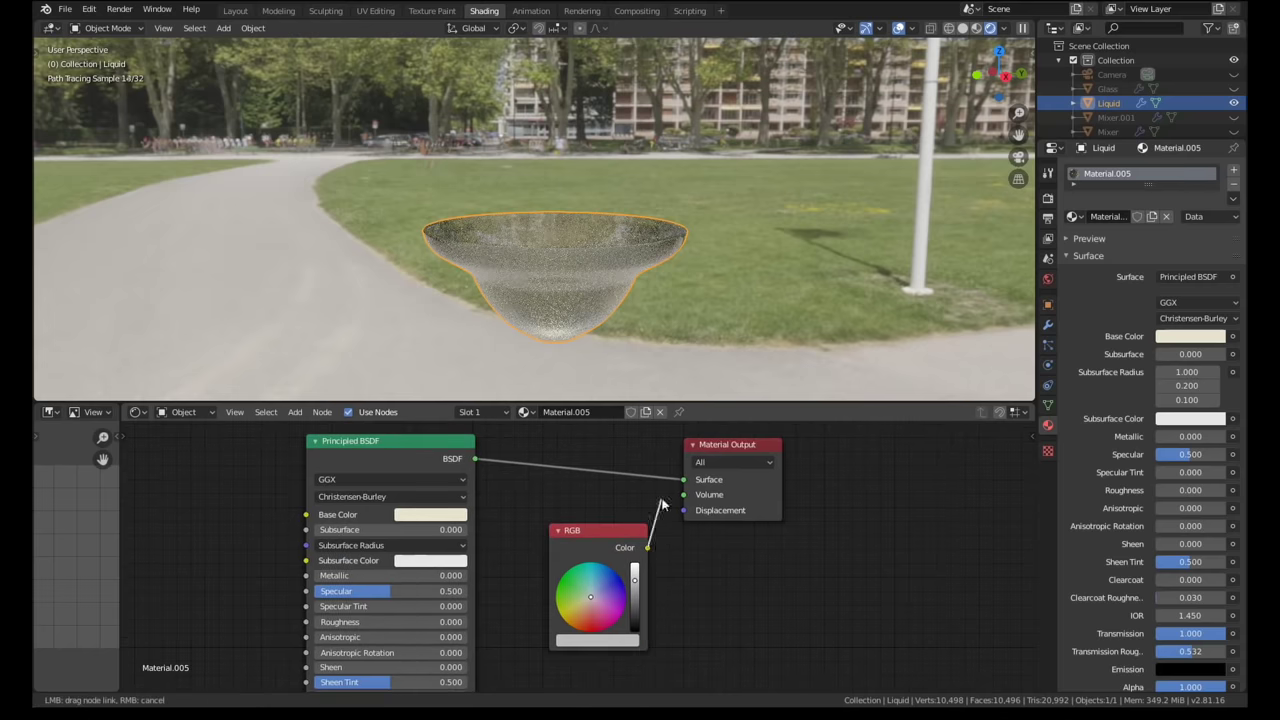
pyautogui.moveTo(661, 505); pyautogui.dragTo(683, 494)
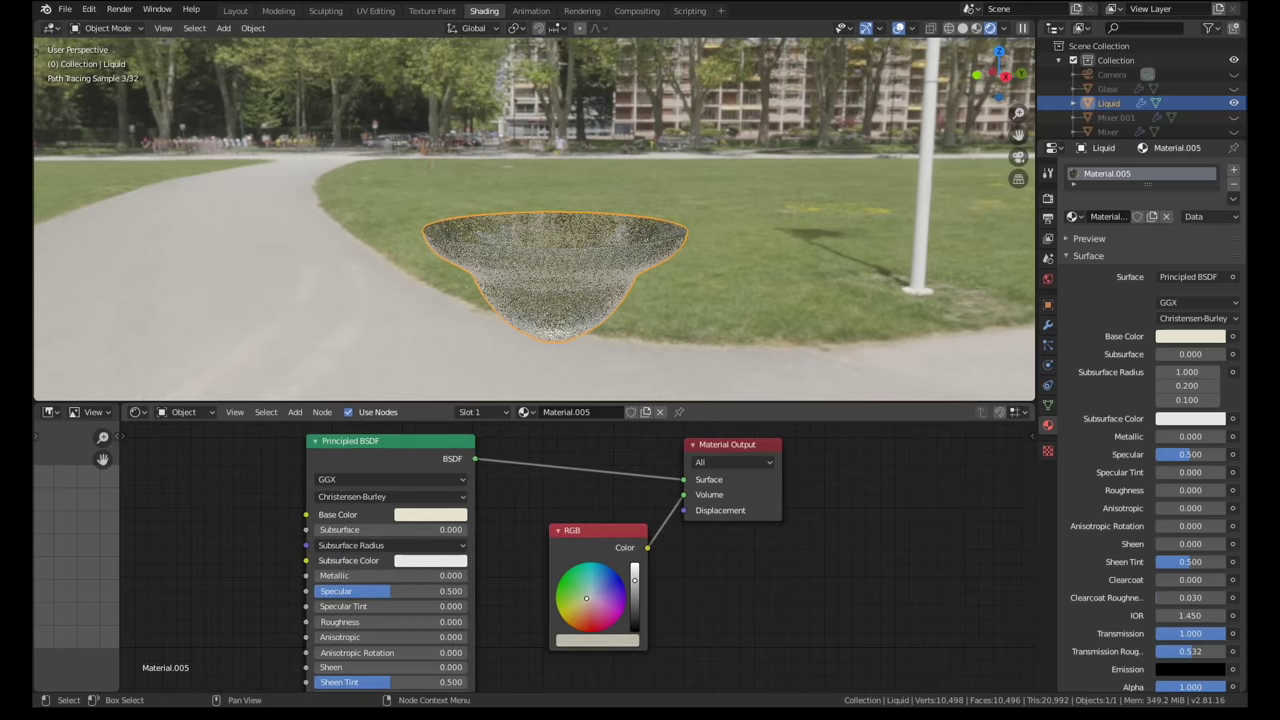
pyautogui.moveTo(587, 598); pyautogui.dragTo(585, 599)
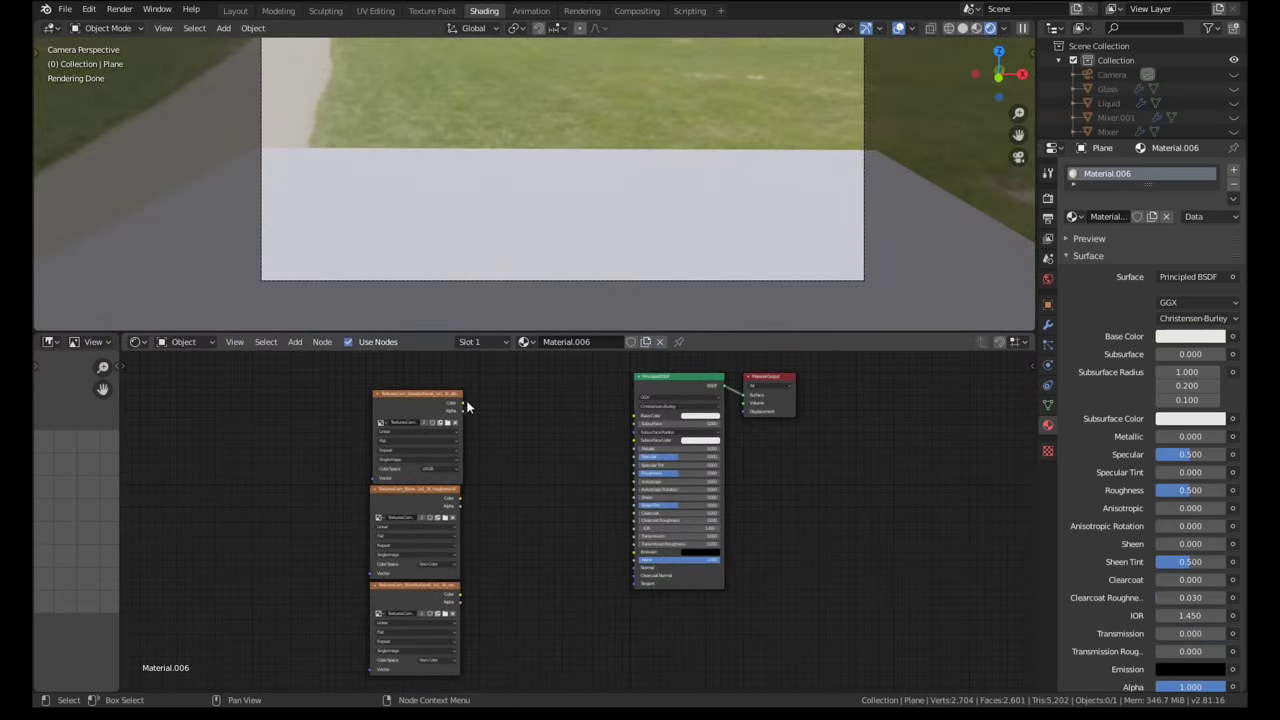
# Link the stone textures to the plane's Principled BSDF as Base Color, Roughness and, through a Normal Map node, Normal.
pyautogui.moveTo(462, 402); pyautogui.dragTo(634, 414)
pyautogui.moveTo(460, 496); pyautogui.dragTo(634, 473)
pyautogui.moveTo(461, 595); pyautogui.dragTo(634, 568)
pyautogui.hotkey('shift', 'a')
pyautogui.click(577, 540)
pyautogui.write('map')
pyautogui.press('Down')
pyautogui.press('Down')
pyautogui.press('Return')
pyautogui.click(545, 543)
pyautogui.moveTo(522, 603); pyautogui.dragTo(552, 596, button='middle')
pyautogui.scroll(3, 552, 597)
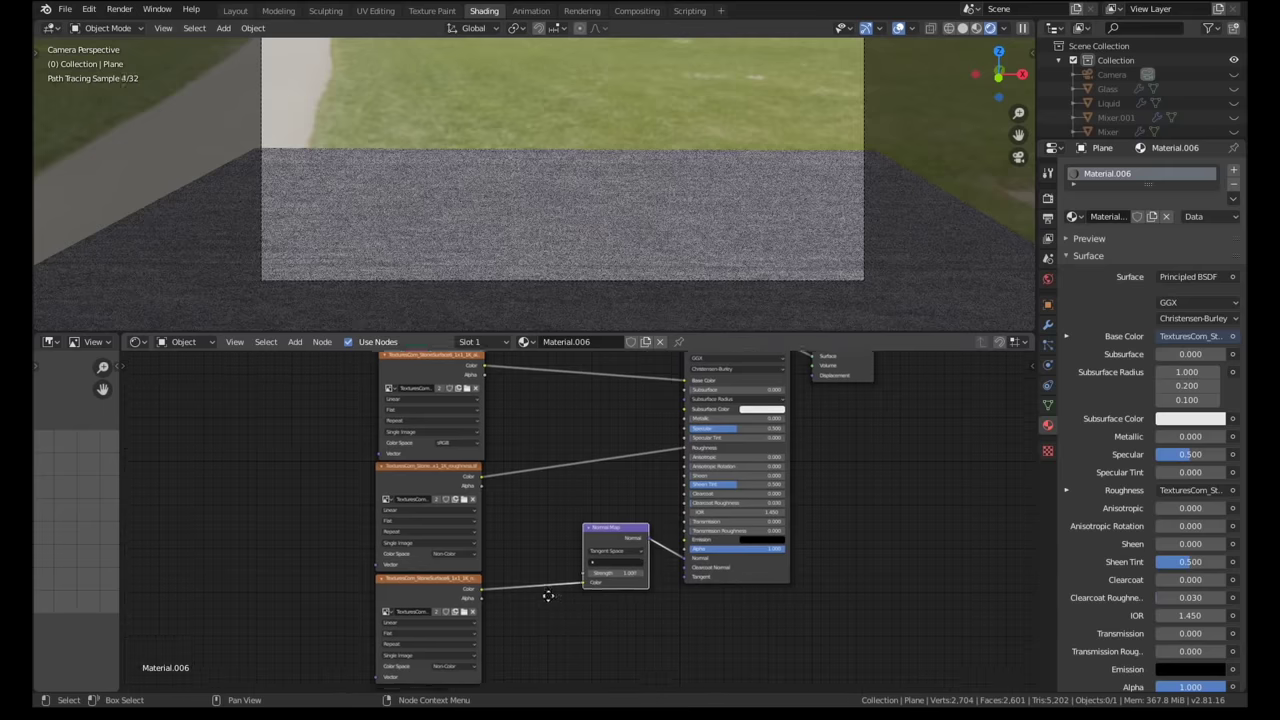
# Insert a ColorRamp between the roughness texture and the Roughness input, and move its black stop inward.
pyautogui.moveTo(594, 506); pyautogui.dragTo(579, 553, button='middle')
pyautogui.hotkey('shift', 'a')
pyautogui.click(559, 473)
pyautogui.write('ramp')
pyautogui.press('Return')
pyautogui.click(558, 468)
pyautogui.scroll(2, 533, 492)
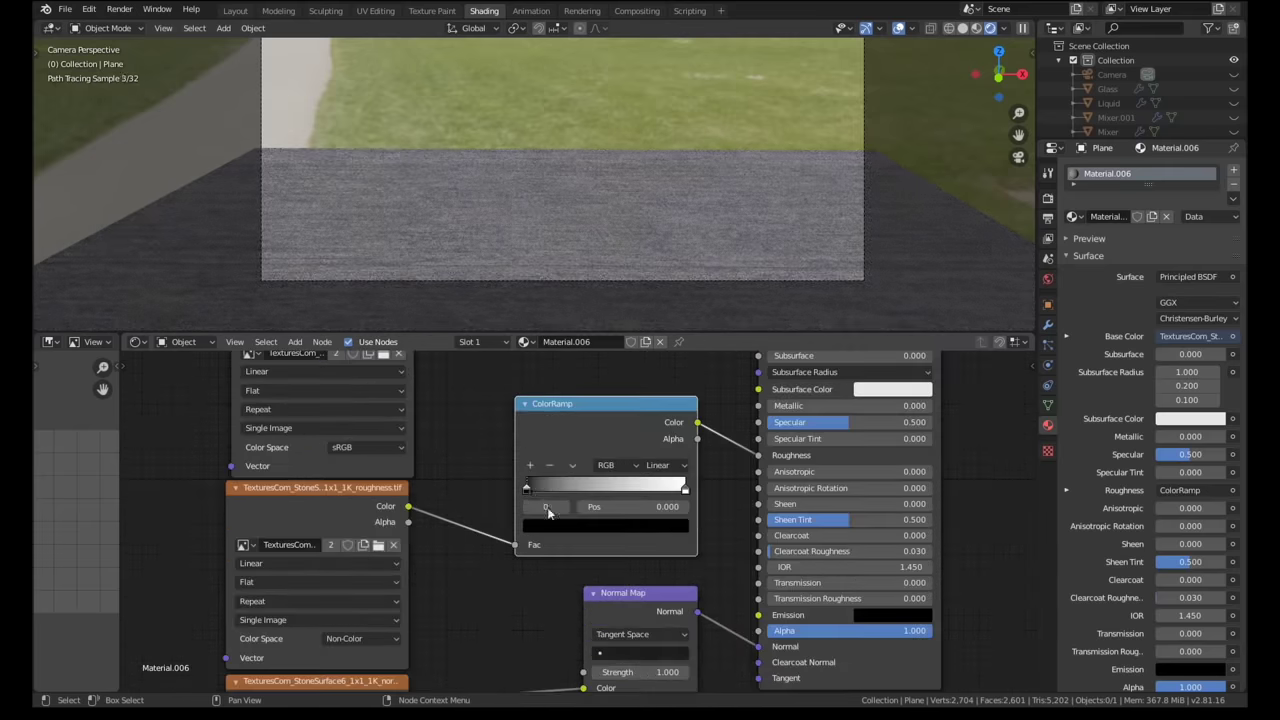
pyautogui.moveTo(532, 489); pyautogui.dragTo(568, 493)
# Insert a Hue Saturation Value node between the albedo texture and Base Color, and lower its Value to darken the stone.
pyautogui.moveTo(596, 385); pyautogui.dragTo(588, 552, button='middle')
pyautogui.hotkey('shift', 'a')
pyautogui.click(558, 452)
pyautogui.press('Return')
pyautogui.click(537, 424)
pyautogui.moveTo(590, 496); pyautogui.dragTo(545, 496)
# Add Texture Coordinate and Mapping nodes and link the Mapping output to all three stone image textures.
pyautogui.scroll(-4, 669, 427)
pyautogui.moveTo(412, 481); pyautogui.dragTo(598, 437, button='middle')
pyautogui.click(575, 432)
pyautogui.hotkey('ctrl', 't')
pyautogui.scroll(-2, 417, 597)
pyautogui.scroll(-2, 480, 554)
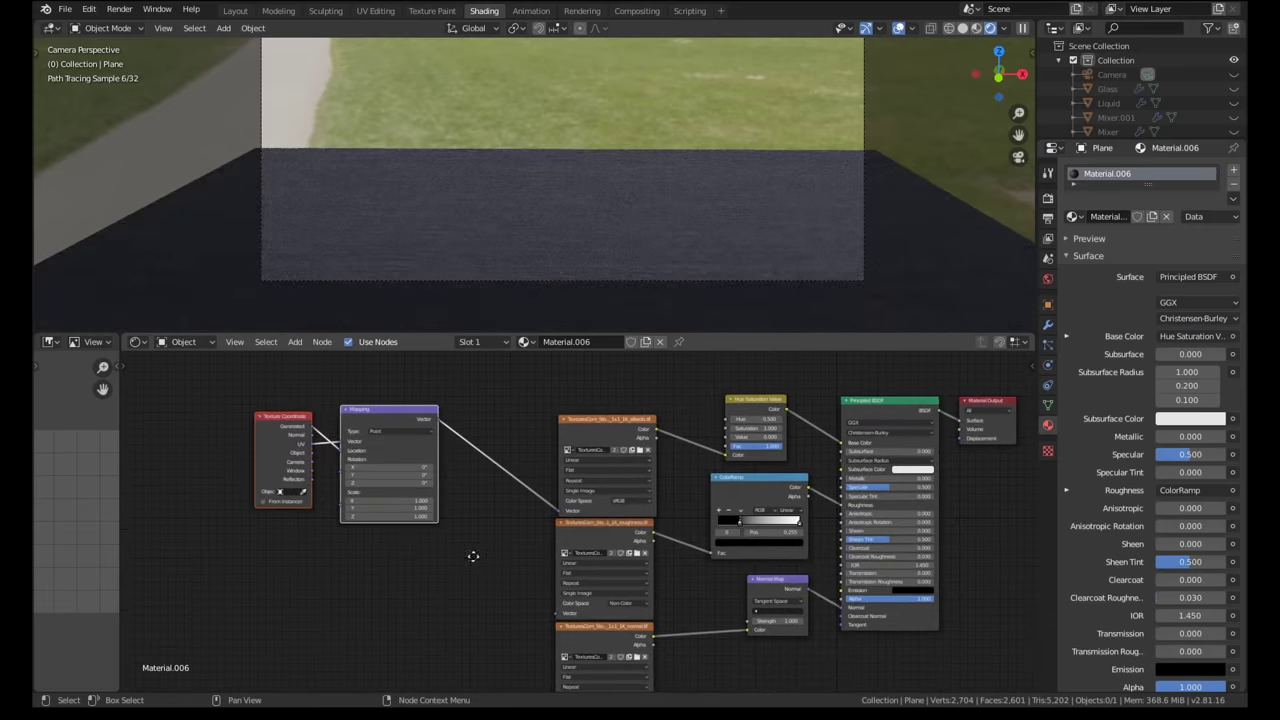
pyautogui.moveTo(480, 554); pyautogui.dragTo(557, 638, button='middle')
pyautogui.press('k')
# Set the Mapping node's scale to 2 on all three axes.
pyautogui.scroll(6, 476, 535)
pyautogui.moveTo(306, 516); pyautogui.dragTo(295, 547)
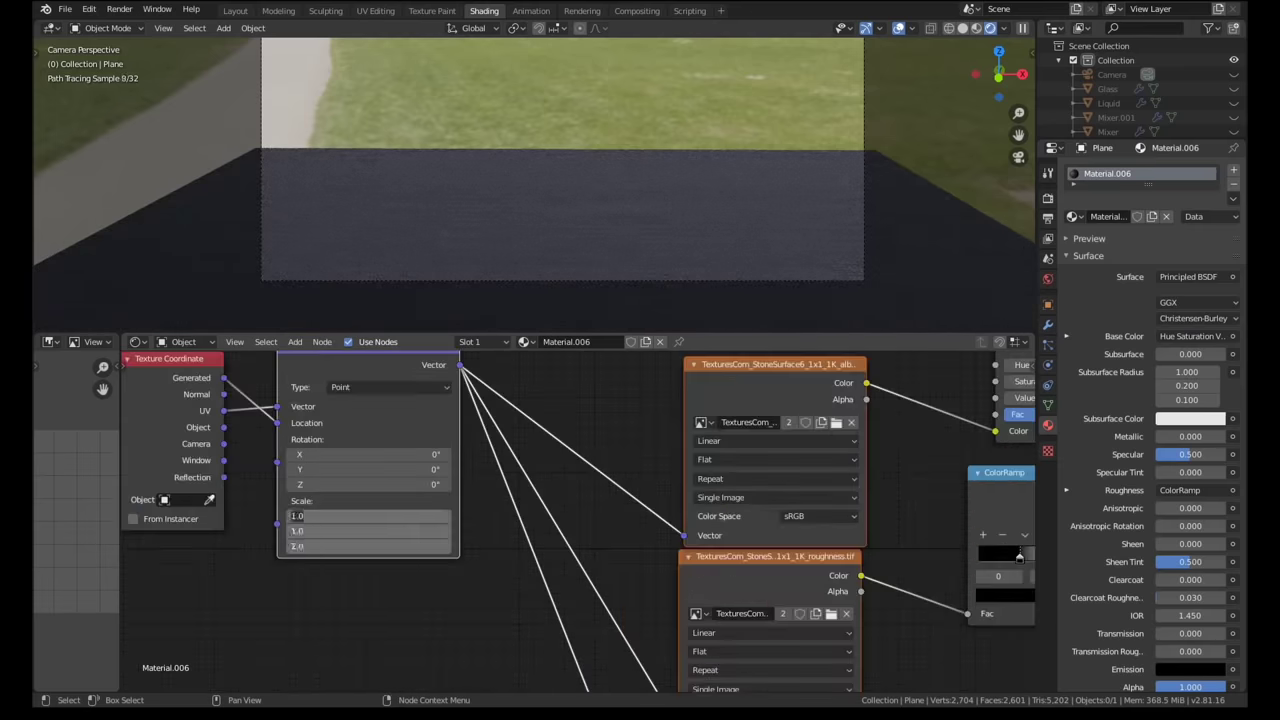
pyautogui.write('2')
pyautogui.press('Return')
pyautogui.scroll(-4, 497, 458)
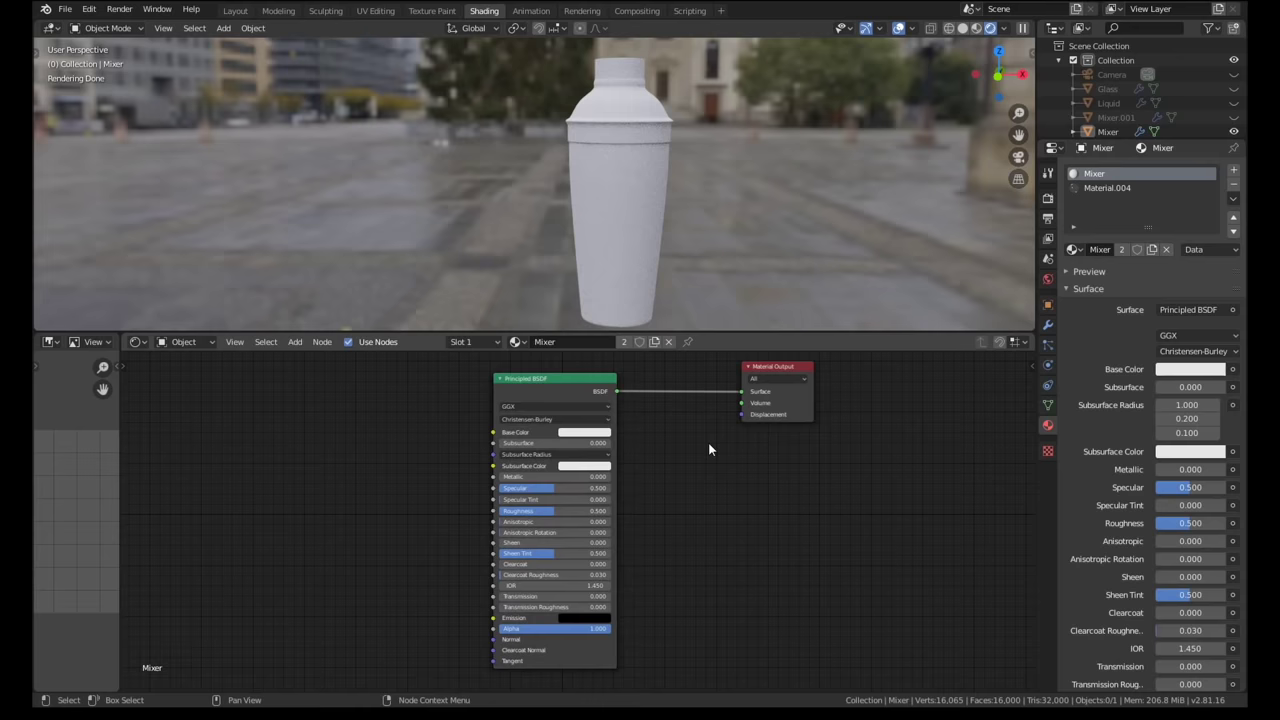
# Set the cocktail shaker's Metallic to 1 and link a new ColorRamp node to its Roughness.
pyautogui.moveTo(558, 477); pyautogui.dragTo(622, 477)
pyautogui.moveTo(400, 460); pyautogui.dragTo(493, 462, button='middle')
pyautogui.hotkey('shift', 'a')
pyautogui.click(437, 463)
pyautogui.write('color')
pyautogui.press('Return')
pyautogui.click(374, 491)
pyautogui.moveTo(490, 509); pyautogui.dragTo(586, 513)
# Recolor the ColorRamp's stops to a dark grey and a mid grey.
pyautogui.scroll(3, 392, 563)
pyautogui.moveTo(392, 563); pyautogui.dragTo(508, 567, button='middle')
pyautogui.click(530, 589)
pyautogui.moveTo(600, 492); pyautogui.dragTo(599, 454)
pyautogui.click(622, 557)
pyautogui.click(603, 592)
# Feed the ColorRamp from a Noise Texture that has its own Texture Coordinate and Mapping nodes.
pyautogui.scroll(1, 663, 200)
pyautogui.moveTo(663, 200); pyautogui.dragTo(658, 200, button='middle')
pyautogui.hotkey('shift', 'a')
pyautogui.click(328, 486)
pyautogui.write('noise')
pyautogui.press('Return')
pyautogui.click(256, 511)
pyautogui.hotkey('ctrl', 't')
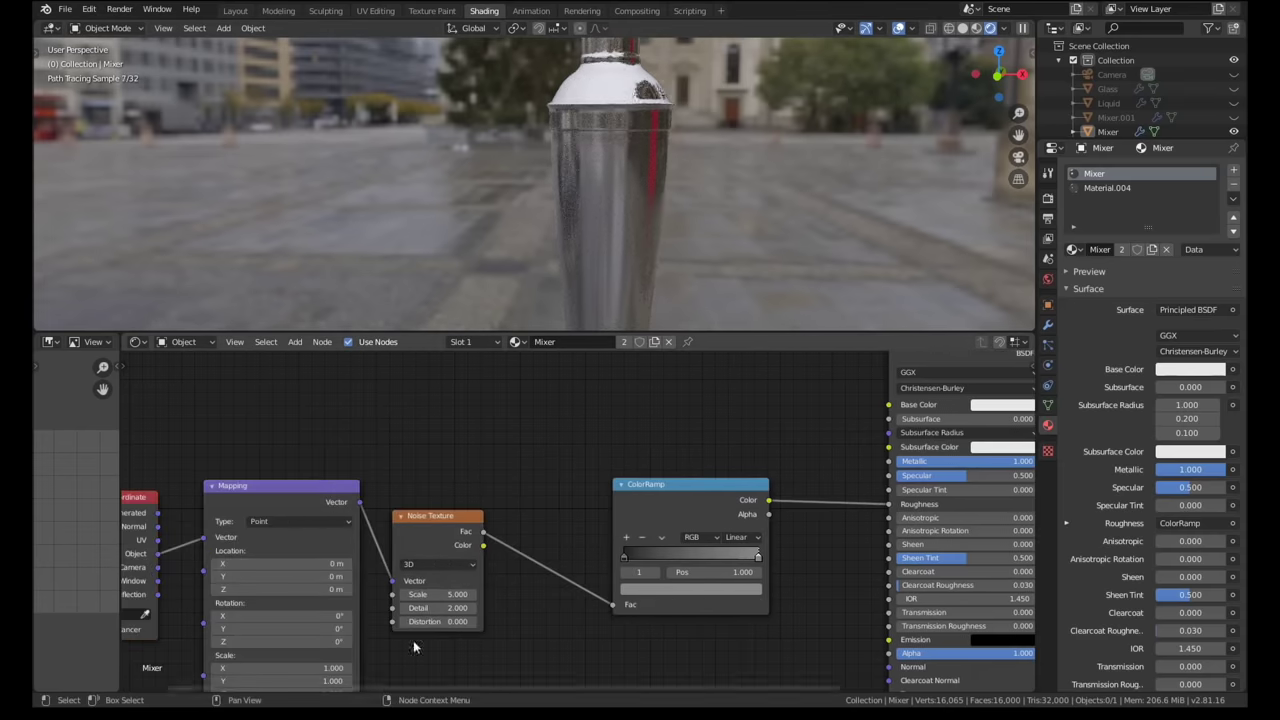
# Set the Noise Texture's scale to 1.5, preview the ColorRamp and move its stops closer together, the light one to 0.655.
pyautogui.moveTo(573, 491); pyautogui.dragTo(404, 490, button='middle')
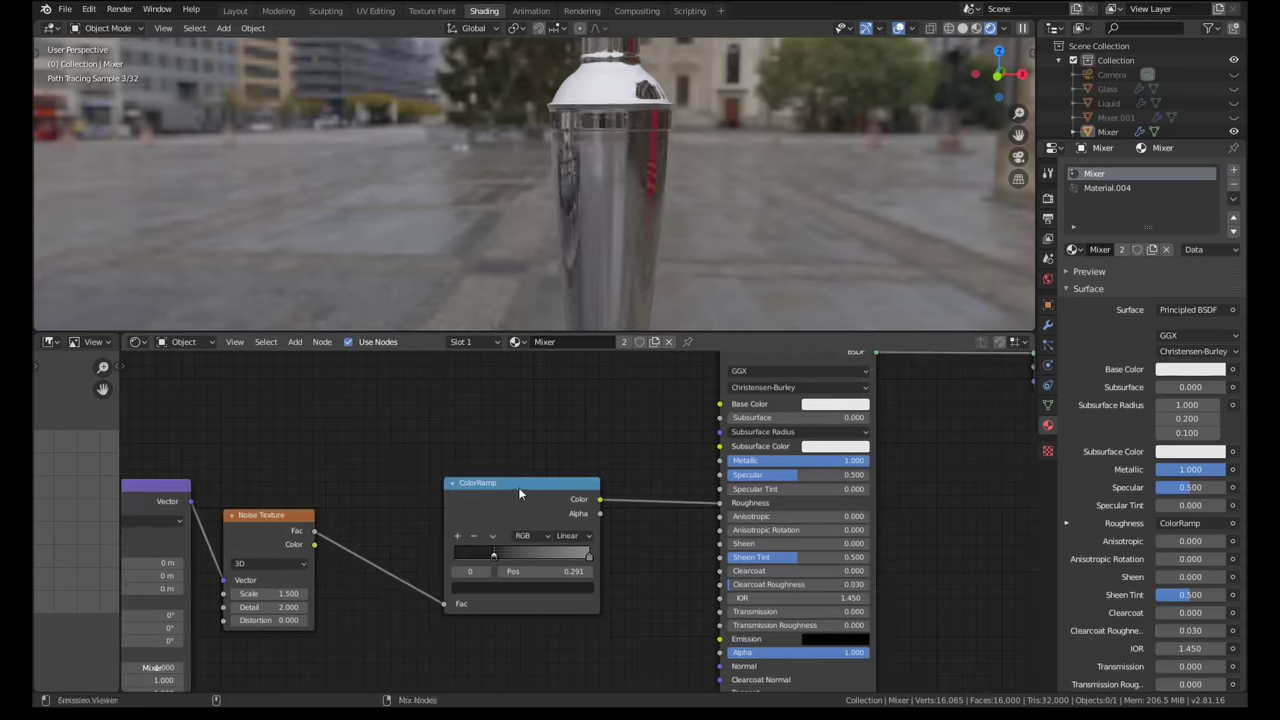
pyautogui.moveTo(457, 556); pyautogui.dragTo(495, 555)
pyautogui.keyDown('ctrl'); pyautogui.keyDown('shift'); pyautogui.click(518, 487); pyautogui.keyUp('shift'); pyautogui.keyUp('ctrl')
pyautogui.moveTo(589, 556); pyautogui.dragTo(506, 556)
pyautogui.click(548, 555)
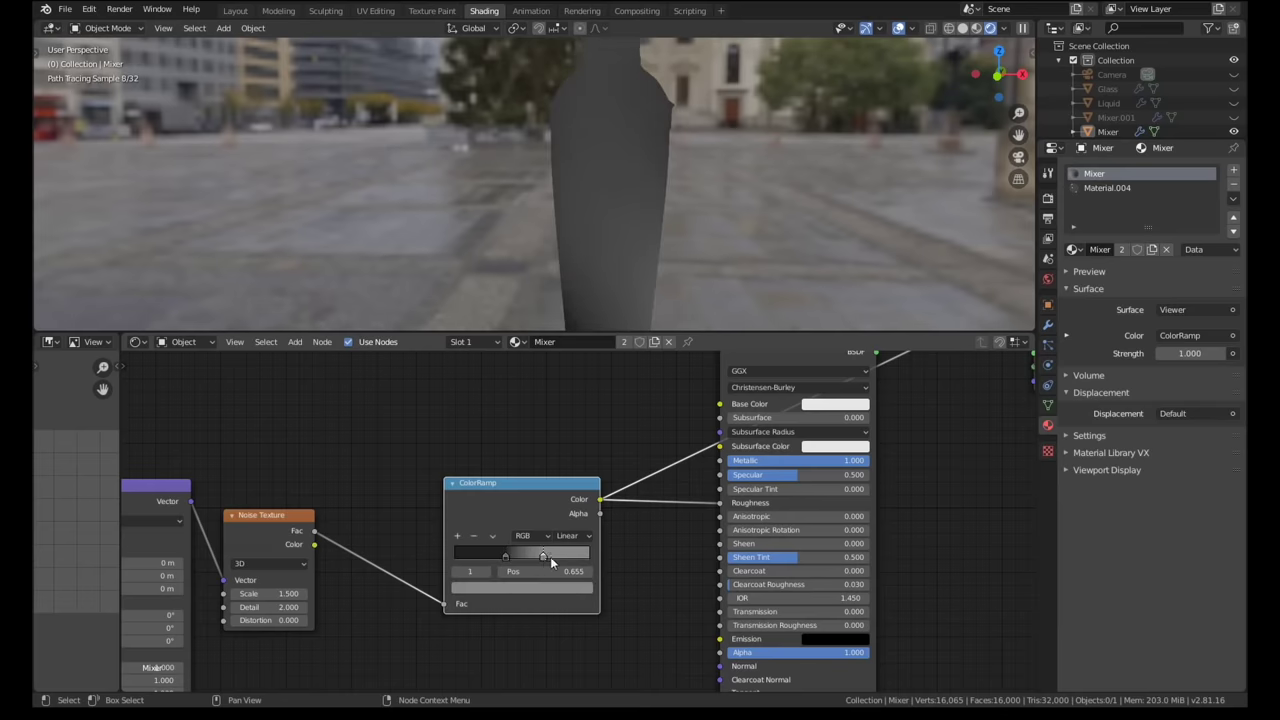
# Return the cocktail shaker's output to the Principled BSDF and fine-tune the ColorRamp's light stop.
pyautogui.moveTo(602, 549); pyautogui.dragTo(501, 608, button='middle')
pyautogui.keyDown('ctrl'); pyautogui.keyDown('shift'); pyautogui.click(682, 404); pyautogui.keyUp('shift'); pyautogui.keyUp('ctrl')
pyautogui.moveTo(900, 222); pyautogui.dragTo(732, 232, button='middle')
pyautogui.moveTo(440, 612); pyautogui.dragTo(504, 571, button='middle')
pyautogui.scroll(3, 504, 571)
pyautogui.moveTo(505, 579)
pyautogui.mouseDown()
pyautogui.moveTo(446, 580)
pyautogui.moveTo(499, 578)
pyautogui.mouseUp()
pyautogui.scroll(-3, 733, 197)
pyautogui.moveTo(800, 132); pyautogui.dragTo(742, 158, button='middle')
pyautogui.scroll(2, 733, 197)
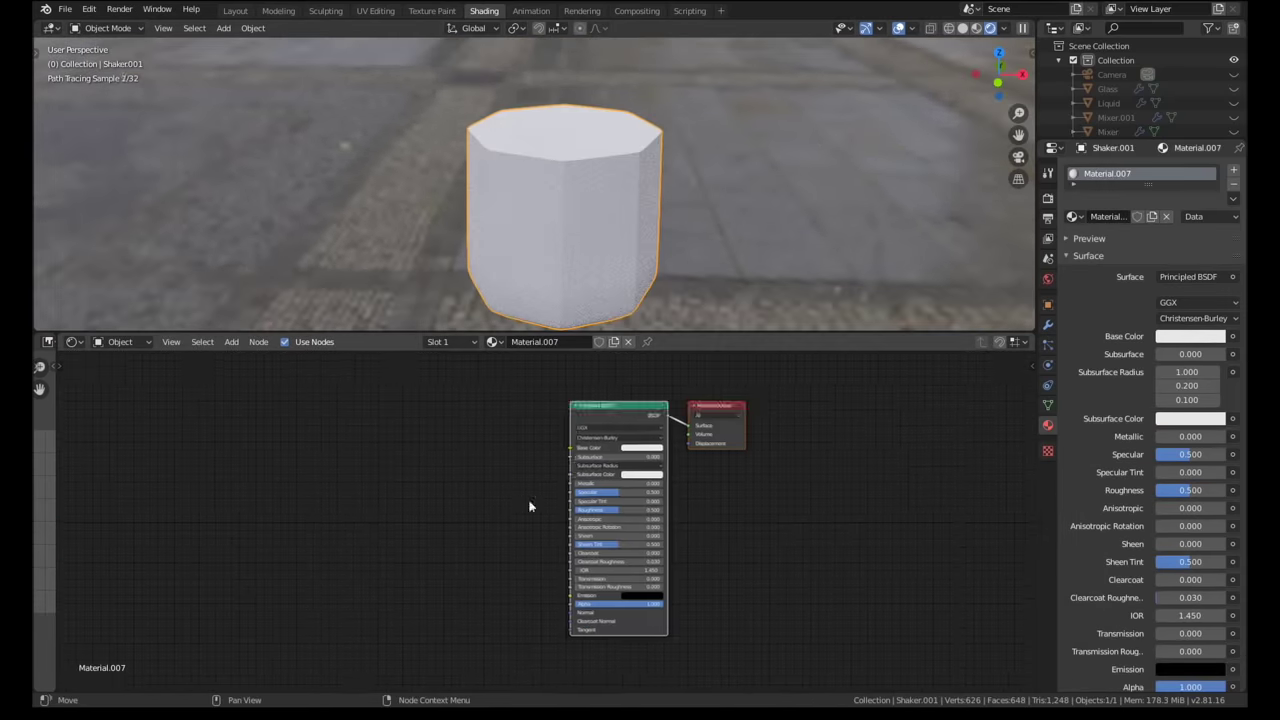
# Set the salt material's Roughness to 0.341 and Transmission to 0.4.
pyautogui.scroll(2, 528, 506)
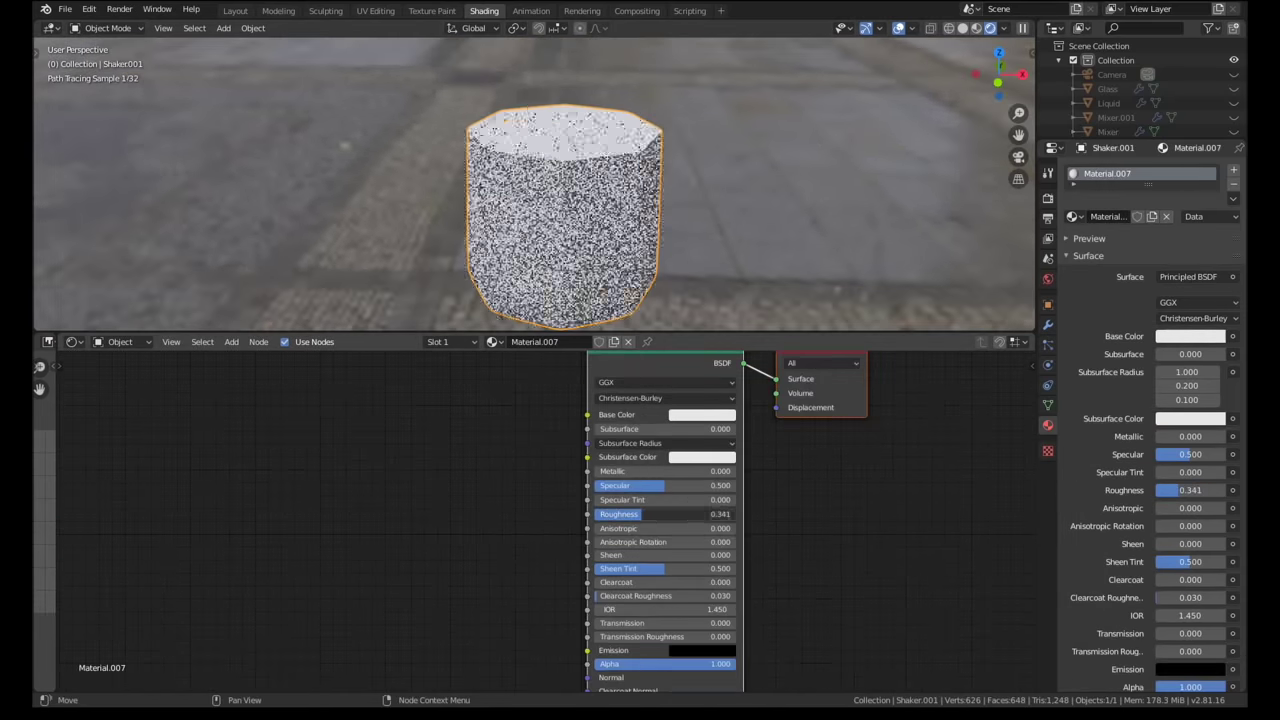
pyautogui.moveTo(620, 623); pyautogui.dragTo(651, 623)
pyautogui.scroll(-2, 874, 537)
# Add a Voronoi Texture and a Bump node, linking Distance to Height and the bump's Normal to the salt's Principled BSDF.
pyautogui.moveTo(413, 497); pyautogui.dragTo(450, 475, button='middle')
pyautogui.hotkey('shift', 'a')
pyautogui.click(450, 475)
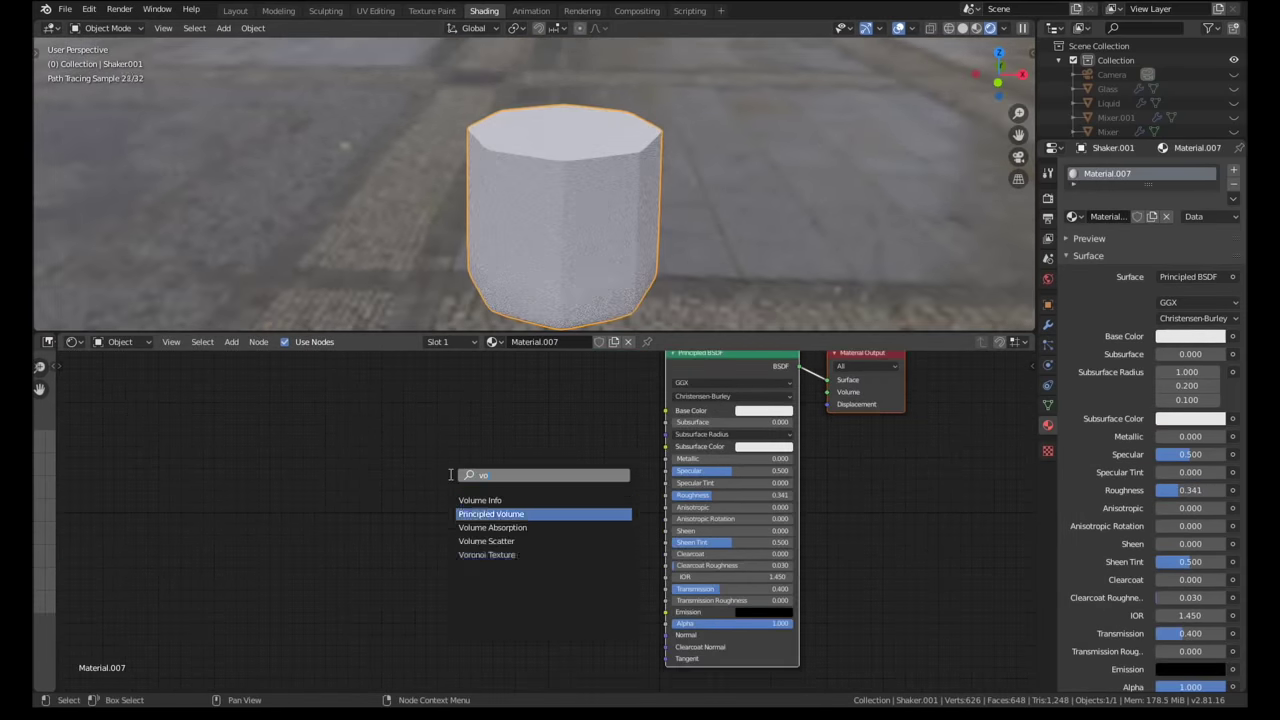
pyautogui.press('Down')
pyautogui.press('Return')
pyautogui.click(330, 539)
pyautogui.press('Return')
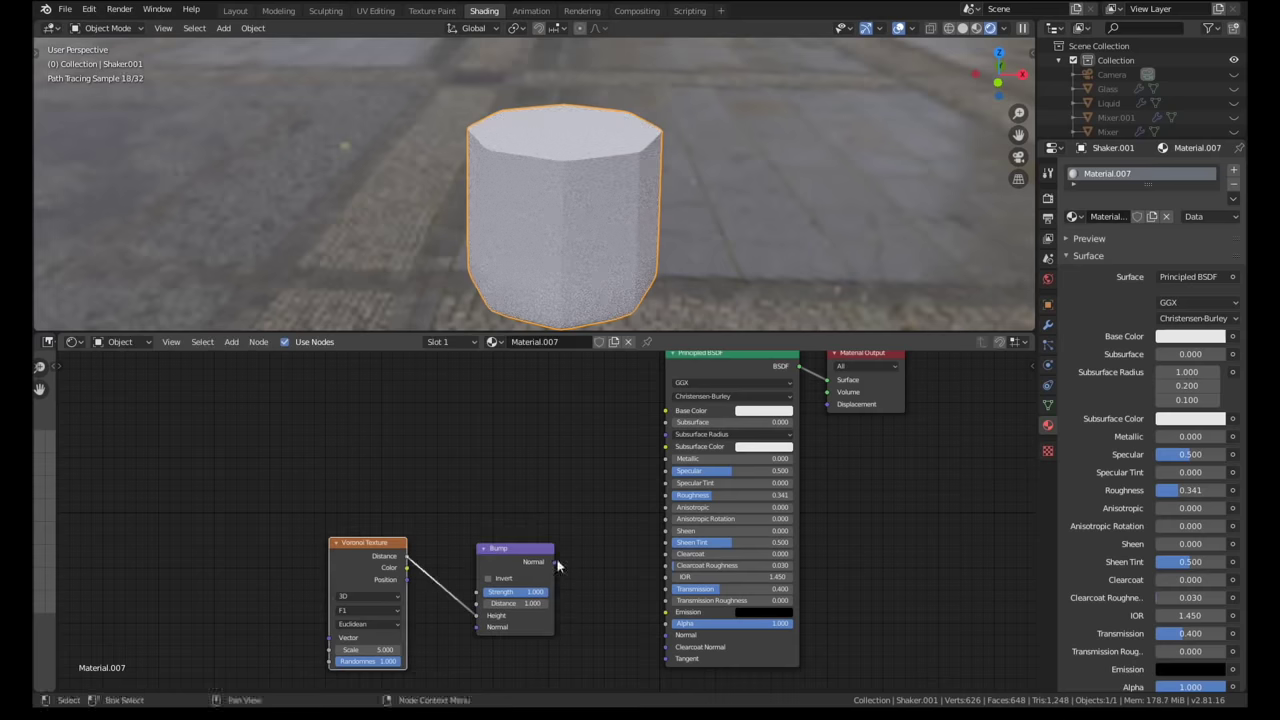
pyautogui.moveTo(556, 564); pyautogui.dragTo(666, 635)
# Map the Voronoi Texture with Object coordinates through a Mapping node and invert the bump.
pyautogui.moveTo(441, 562); pyautogui.dragTo(543, 534, button='middle')
pyautogui.click(482, 520)
pyautogui.hotkey('ctrl', 't')
pyautogui.moveTo(427, 532); pyautogui.dragTo(554, 472, button='middle')
pyautogui.moveTo(358, 502); pyautogui.dragTo(400, 488)
pyautogui.scroll(1, 667, 508)
pyautogui.moveTo(652, 510); pyautogui.dragTo(610, 530, button='middle')
pyautogui.click(680, 510)
# Preview the Voronoi Texture, increase its scale for finer salt grains and return the output to the Principled BSDF.
pyautogui.scroll(3, 646, 198)
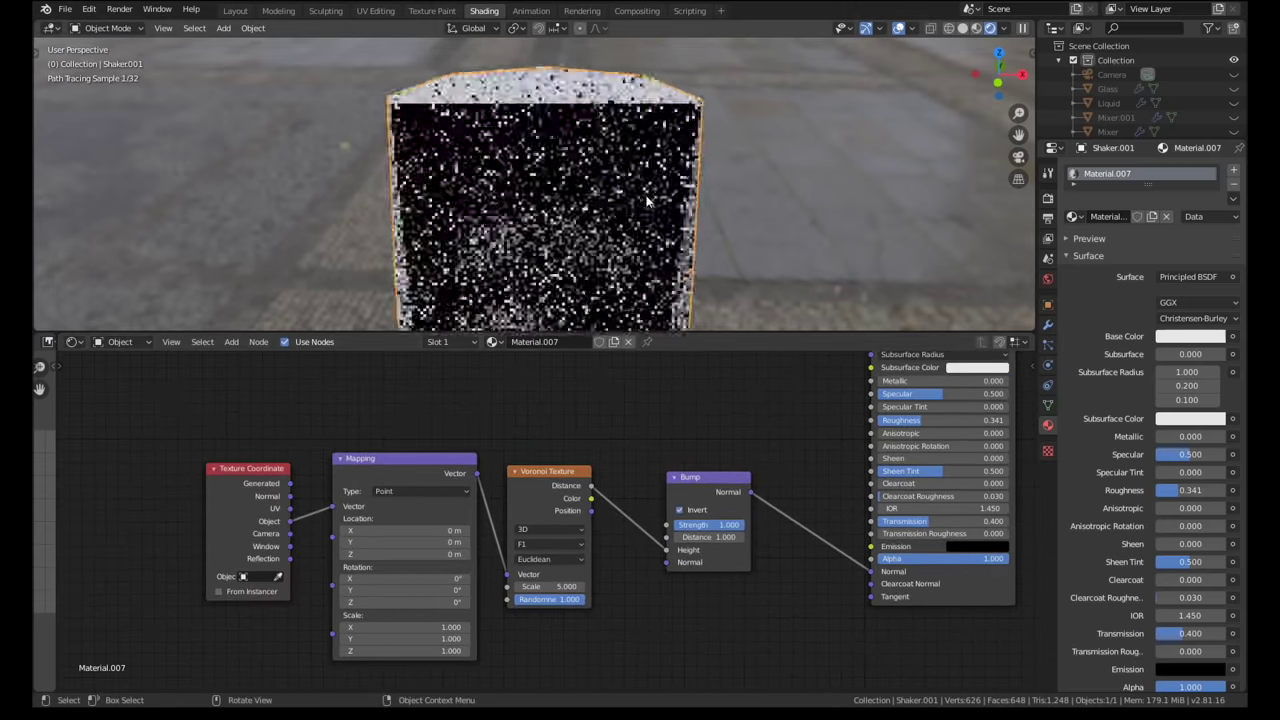
pyautogui.scroll(-2, 646, 201)
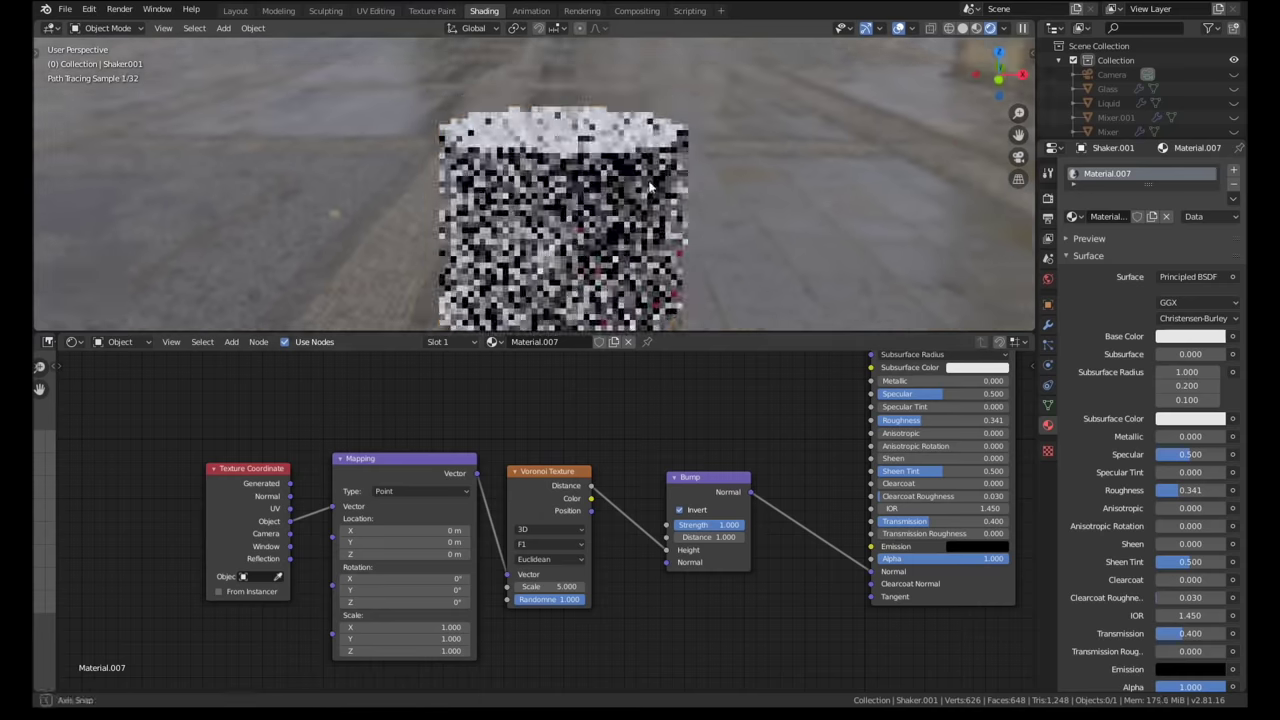
pyautogui.keyDown('ctrl'); pyautogui.keyDown('shift'); pyautogui.click(560, 478); pyautogui.keyUp('shift'); pyautogui.keyUp('ctrl')
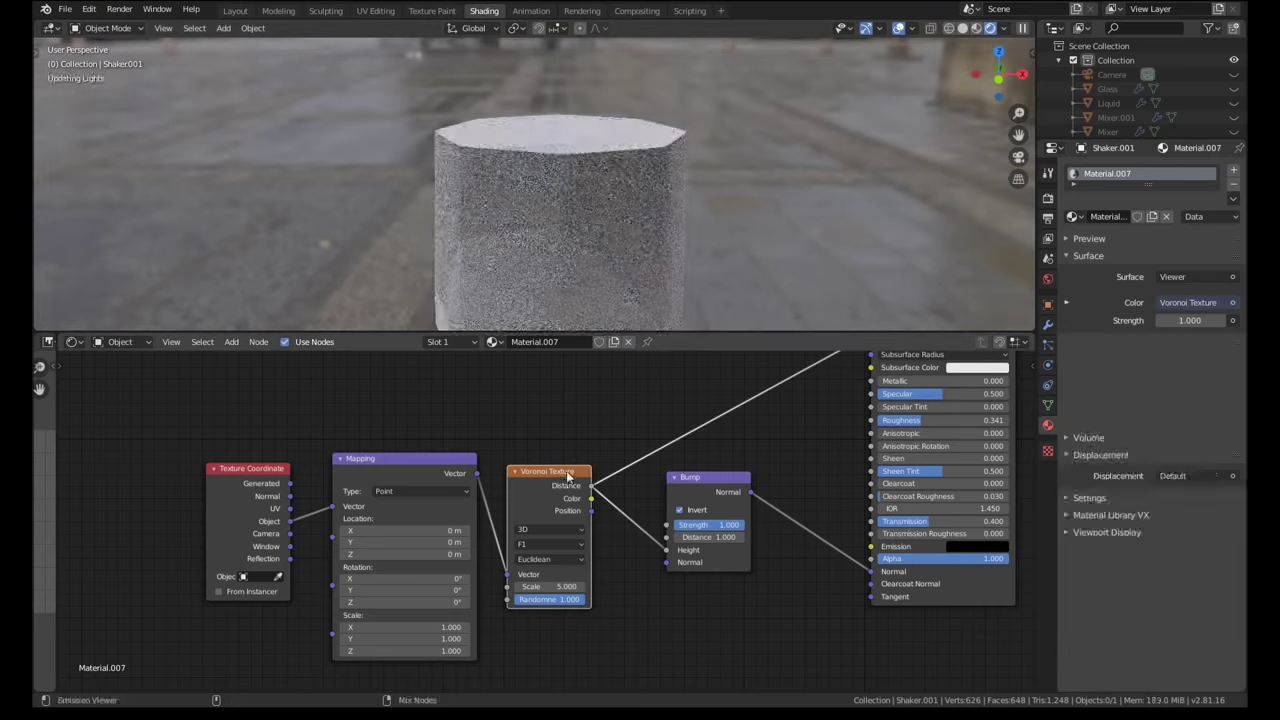
pyautogui.moveTo(548, 586); pyautogui.dragTo(630, 586)
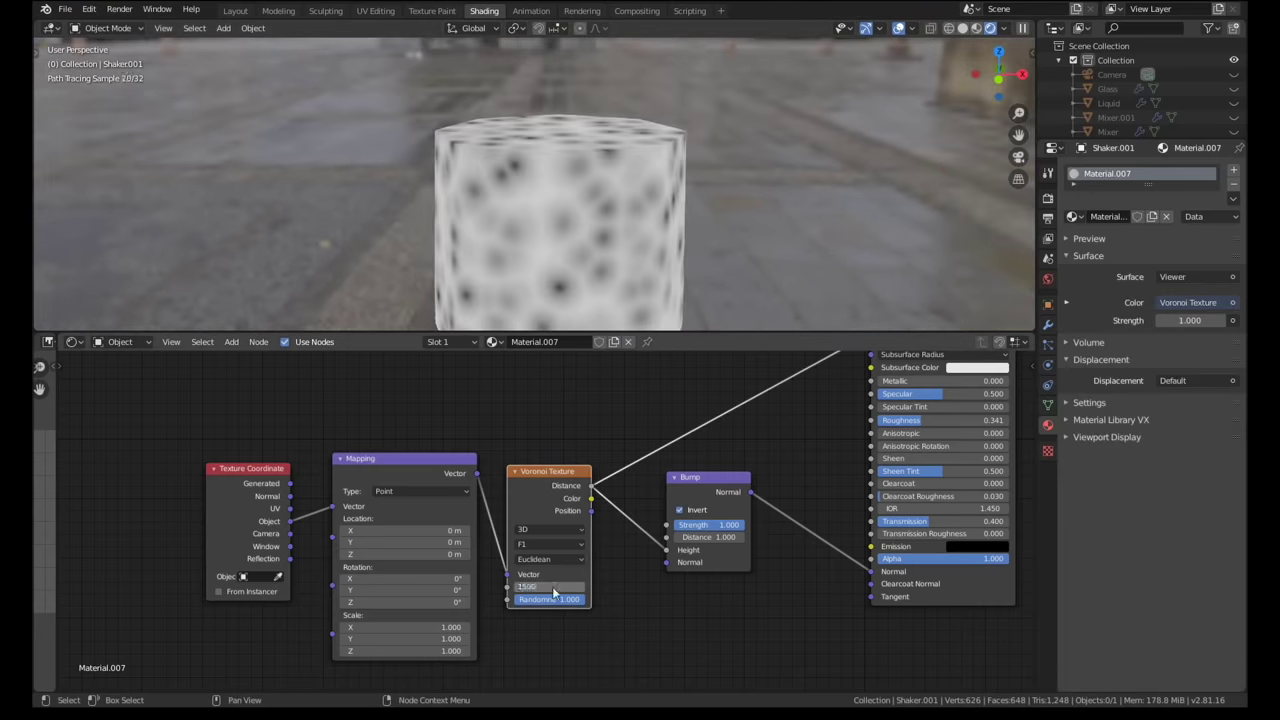
pyautogui.keyDown('ctrl'); pyautogui.keyDown('shift'); pyautogui.click(688, 513); pyautogui.keyUp('shift'); pyautogui.keyUp('ctrl')
pyautogui.keyDown('ctrl'); pyautogui.keyDown('shift'); pyautogui.click(907, 570); pyautogui.keyUp('shift'); pyautogui.keyUp('ctrl')
pyautogui.scroll(-1, 744, 268)
pyautogui.scroll(-2, 710, 250)
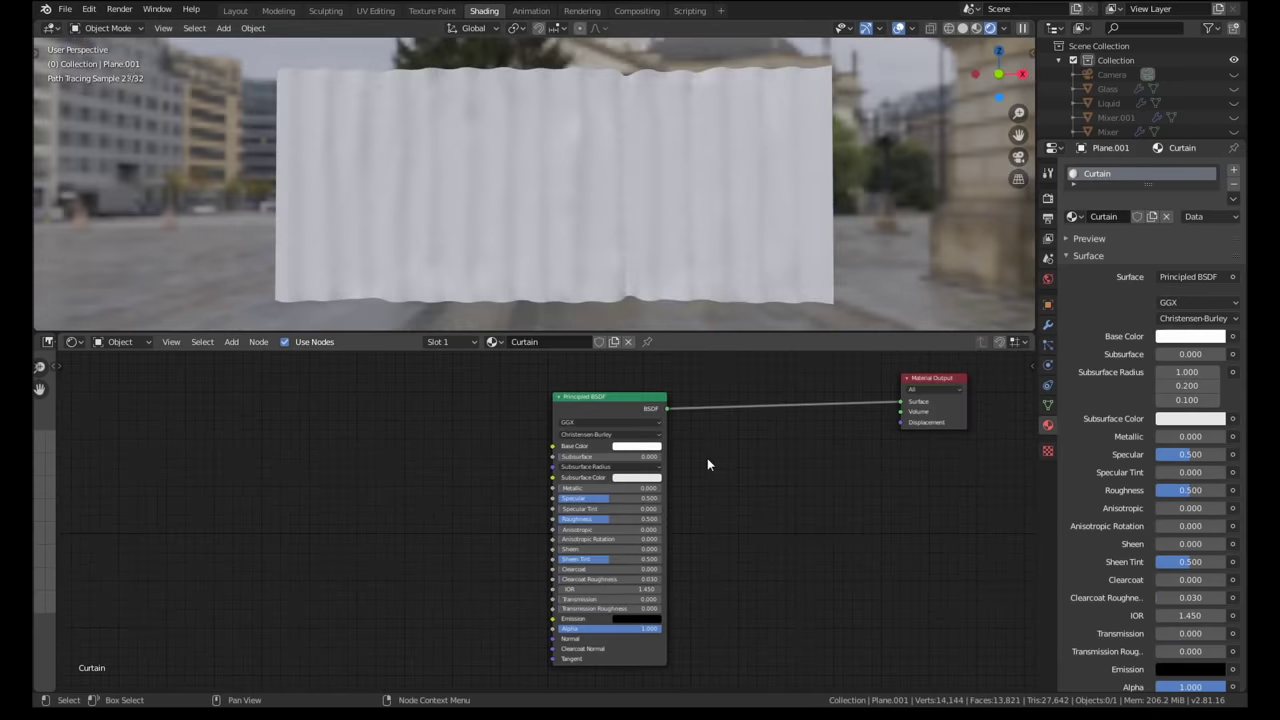
# Give the curtain's material a black base color and a roughness of 0.768.
pyautogui.click(637, 446)
pyautogui.moveTo(694, 325); pyautogui.dragTo(695, 390)
pyautogui.moveTo(594, 519); pyautogui.dragTo(622, 519)
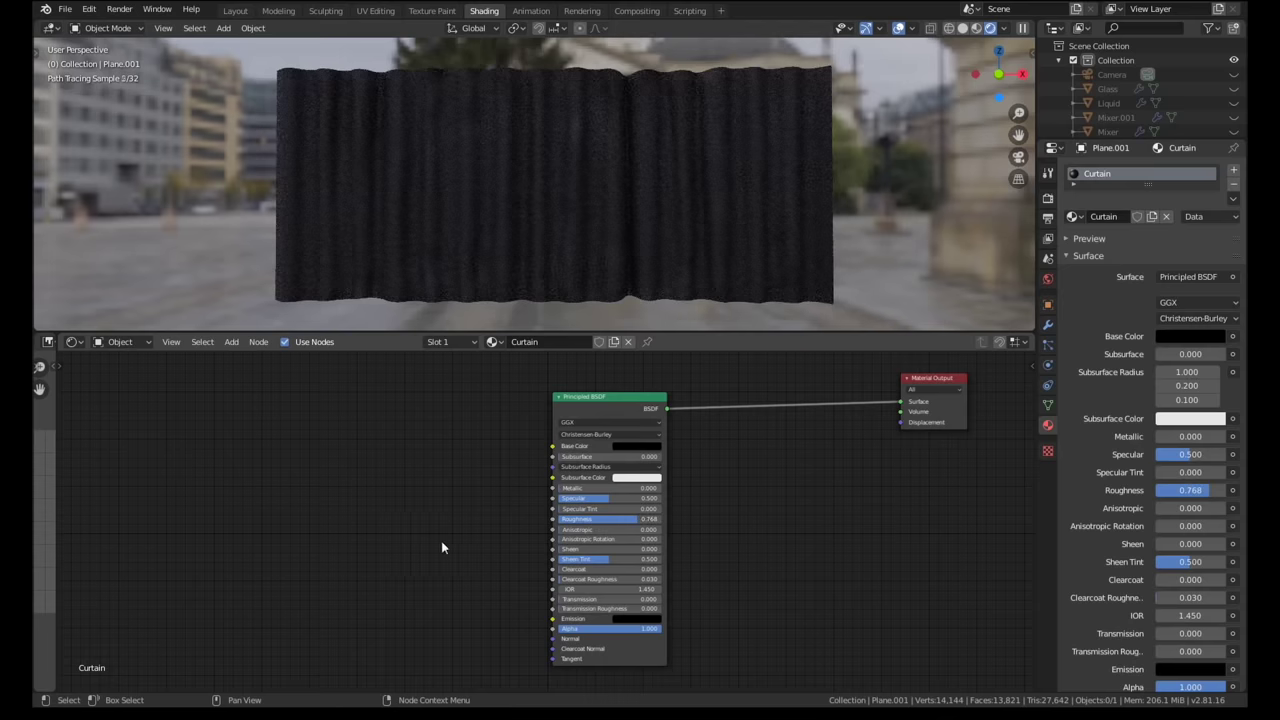
# Add a Bump node to the curtain's Normal input and drive its Height with a Noise Texture.
pyautogui.hotkey('shift', 'a')
pyautogui.click(394, 525)
pyautogui.write('bump')
pyautogui.press('Return')
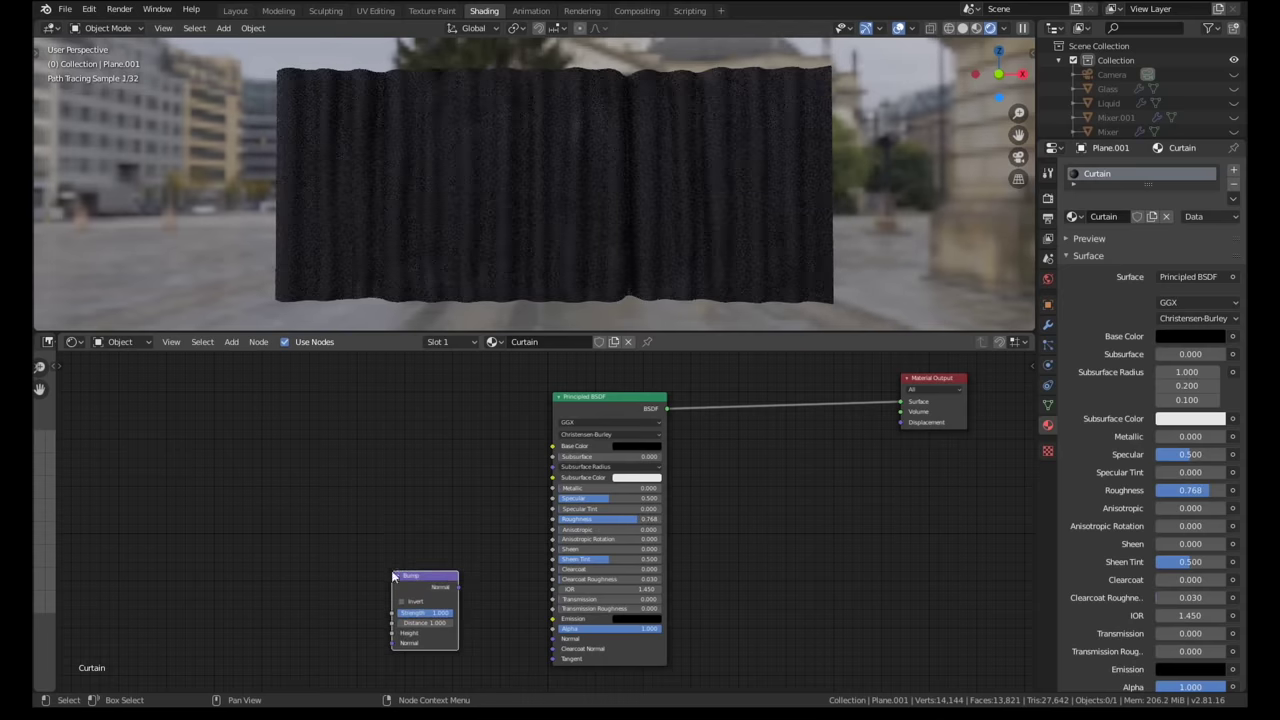
pyautogui.moveTo(458, 588); pyautogui.dragTo(549, 637)
pyautogui.hotkey('shift', 'a')
pyautogui.click(354, 508)
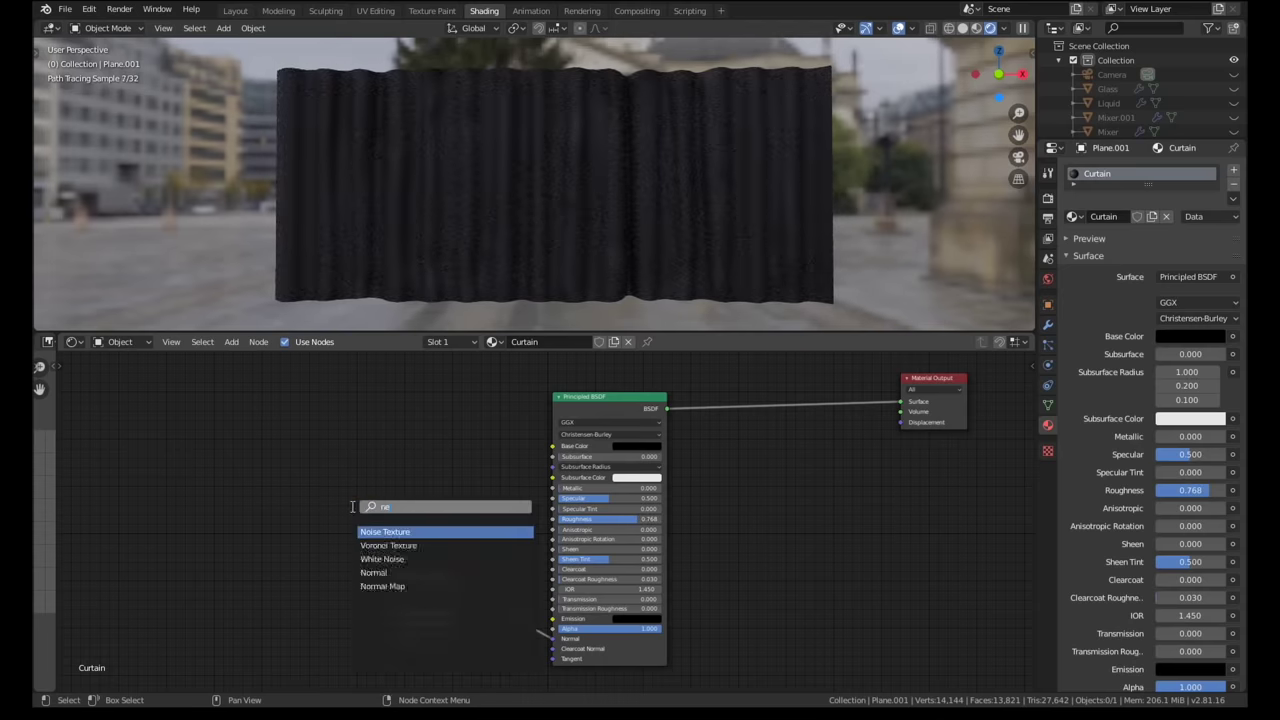
pyautogui.press('Return')
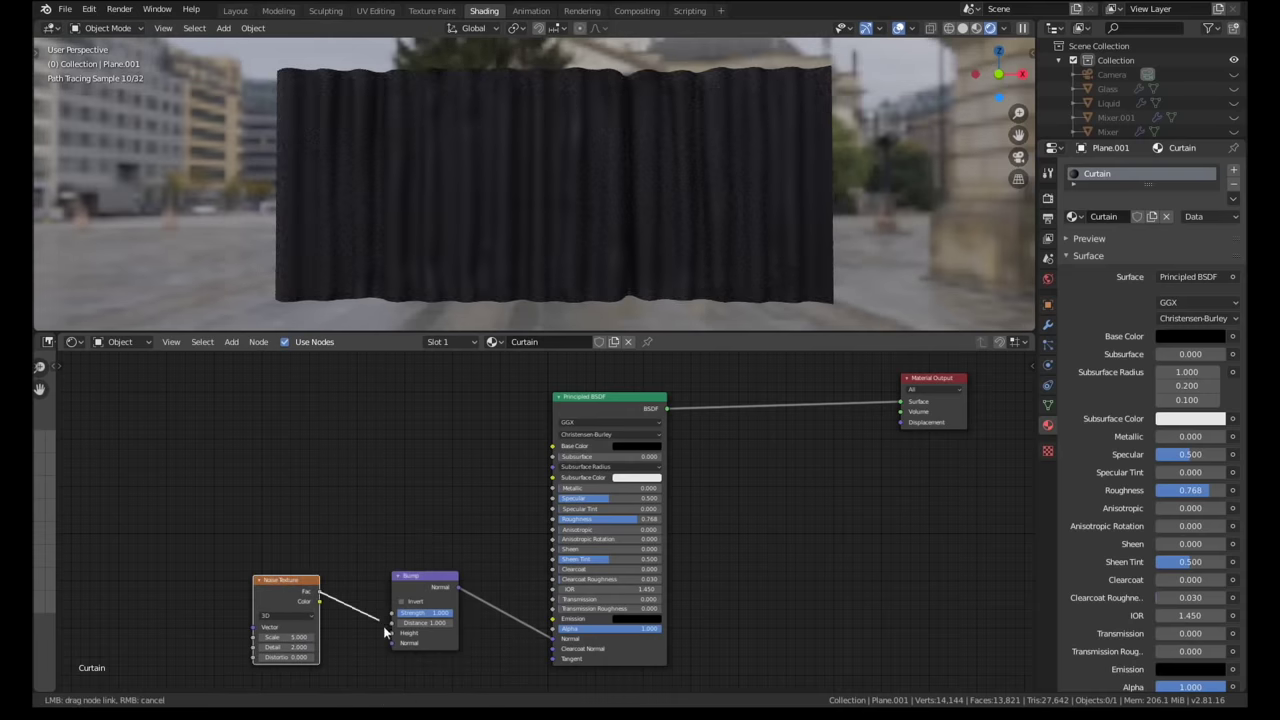
pyautogui.moveTo(388, 634); pyautogui.dragTo(391, 634)
# Increase the curtain's noise scale and reduce the bump strength.
pyautogui.scroll(2, 340, 644)
pyautogui.moveTo(308, 645); pyautogui.dragTo(404, 645)
pyautogui.scroll(3, 304, 641)
pyautogui.moveTo(470, 607); pyautogui.dragTo(449, 607)
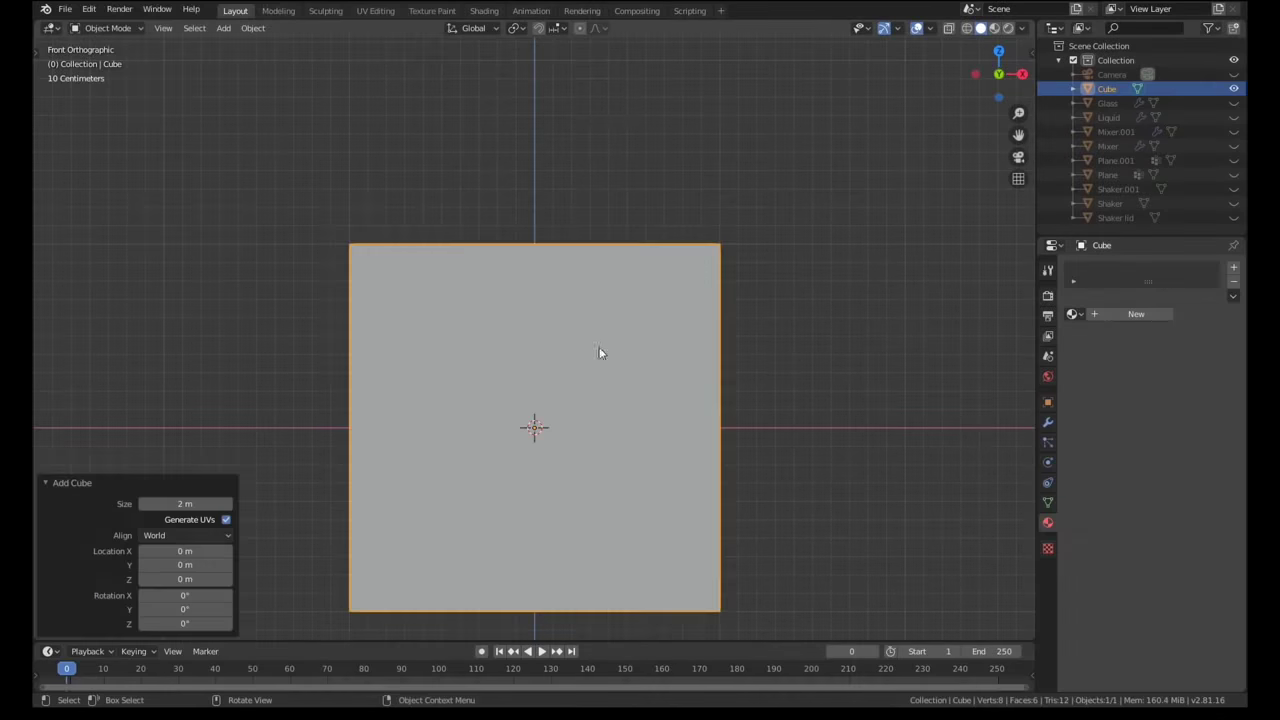
# Subdivide the whole new cube with multiple cuts.
pyautogui.press('Tab')
pyautogui.press('F3')
pyautogui.write('sub')
pyautogui.press('Return')
pyautogui.click(181, 530)
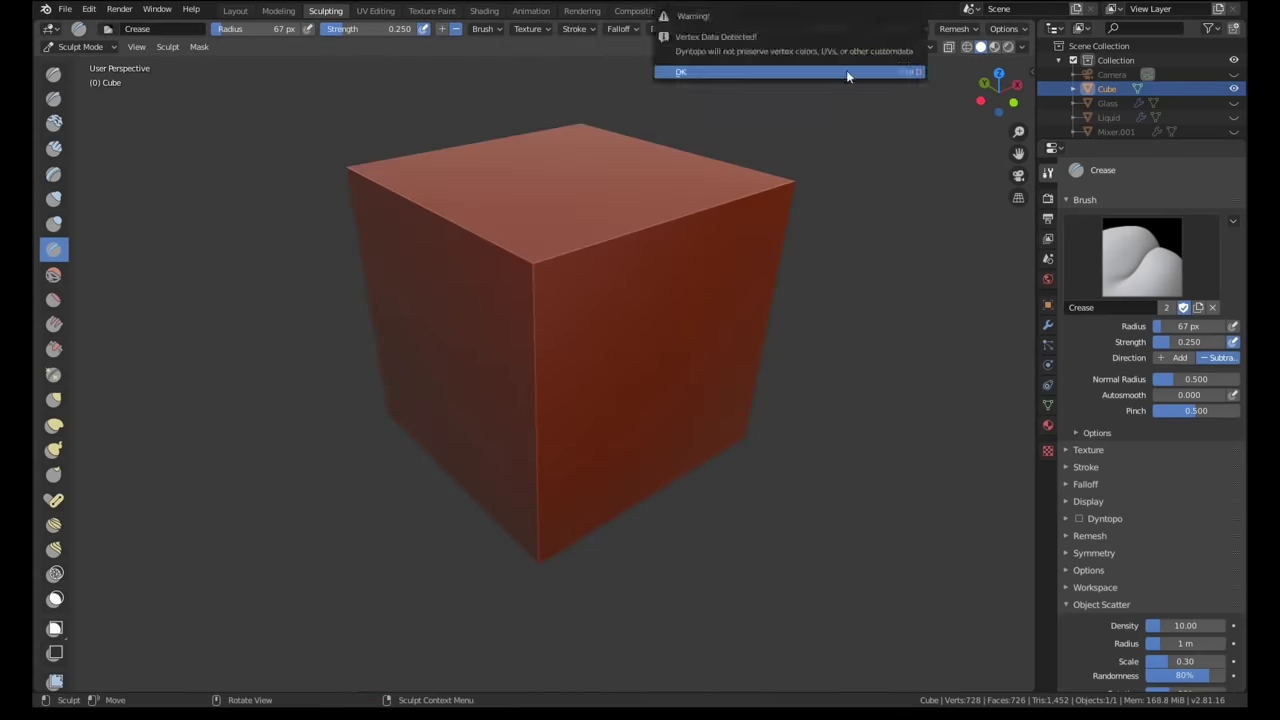
# Enable Dyntopo and wear down the cube's edges with the Crease brush at strength 0.198.
pyautogui.moveTo(745, 198)
pyautogui.mouseDown()
pyautogui.moveTo(763, 203)
pyautogui.moveTo(526, 294)
pyautogui.mouseUp()
pyautogui.moveTo(646, 480); pyautogui.dragTo(500, 432, button='middle')
pyautogui.moveTo(382, 29); pyautogui.dragTo(374, 29)
pyautogui.moveTo(539, 276); pyautogui.dragTo(543, 590)
pyautogui.moveTo(630, 410); pyautogui.dragTo(575, 462, button='middle')
pyautogui.moveTo(731, 328); pyautogui.dragTo(404, 382)
pyautogui.moveTo(500, 430); pyautogui.dragTo(385, 400, button='middle')
pyautogui.moveTo(700, 372); pyautogui.dragTo(415, 462)
pyautogui.moveTo(430, 460); pyautogui.dragTo(510, 370, button='middle')
pyautogui.moveTo(546, 262); pyautogui.dragTo(550, 670)
# Smooth and round the cube's remaining edges and corners into an irregular ice cube shape.
pyautogui.moveTo(556, 672)
pyautogui.mouseDown(button='middle')
pyautogui.moveTo(561, 564)
pyautogui.moveTo(543, 457)
pyautogui.moveTo(777, 488)
pyautogui.moveTo(849, 398)
pyautogui.moveTo(600, 420)
pyautogui.moveTo(743, 391)
pyautogui.moveTo(663, 423)
pyautogui.moveTo(760, 345)
pyautogui.moveTo(860, 335)
pyautogui.mouseUp(button='middle')
pyautogui.keyDown('shift'); pyautogui.moveTo(860, 335); pyautogui.dragTo(400, 340); pyautogui.keyUp('shift')
pyautogui.moveTo(400, 340)
pyautogui.mouseDown(button='middle')
pyautogui.moveTo(480, 310)
pyautogui.moveTo(400, 285)
pyautogui.mouseUp(button='middle')
pyautogui.keyDown('shift'); pyautogui.moveTo(400, 285); pyautogui.dragTo(700, 297); pyautogui.keyUp('shift')
pyautogui.moveTo(700, 297)
pyautogui.mouseDown(button='middle')
pyautogui.moveTo(750, 357)
pyautogui.moveTo(640, 445)
pyautogui.mouseUp(button='middle')
pyautogui.moveTo(525, 363); pyautogui.dragTo(555, 451, button='middle')
pyautogui.moveTo(774, 430); pyautogui.dragTo(605, 323, button='middle')
pyautogui.moveTo(563, 389); pyautogui.dragTo(502, 547, button='middle')
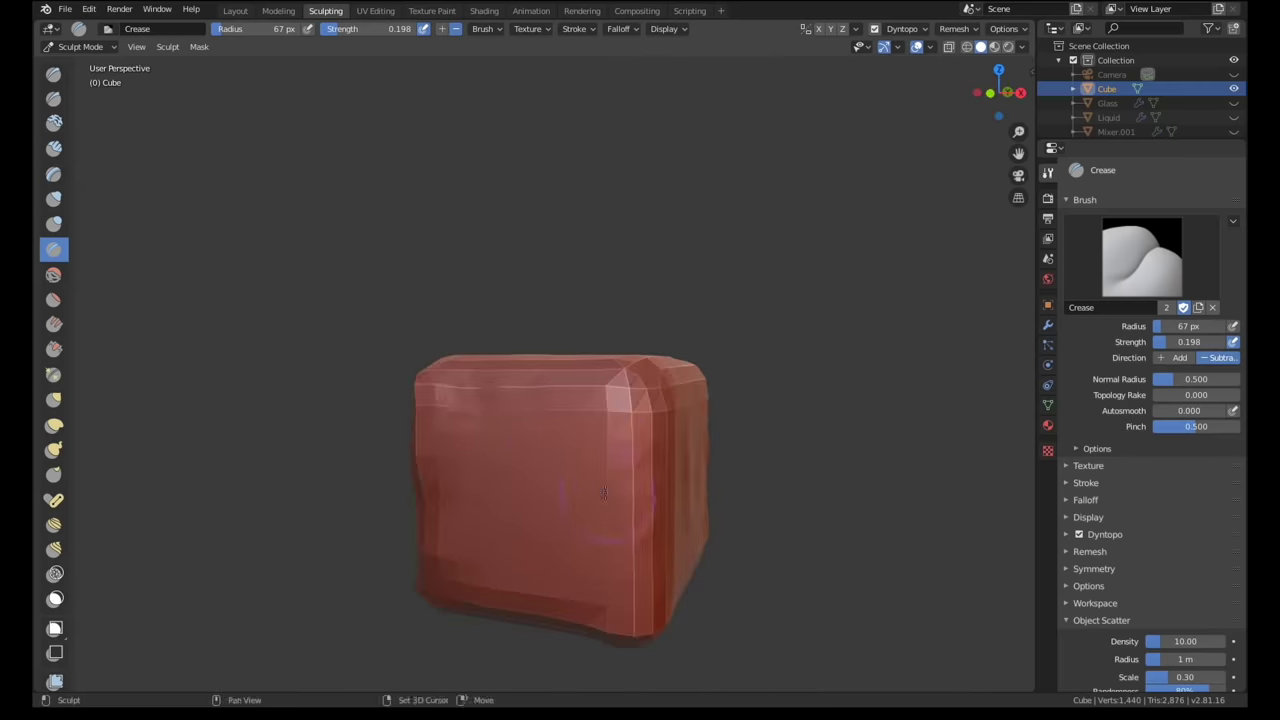
pyautogui.moveTo(627, 403); pyautogui.dragTo(626, 558, button='middle')
pyautogui.moveTo(556, 657); pyautogui.dragTo(624, 594, button='middle')
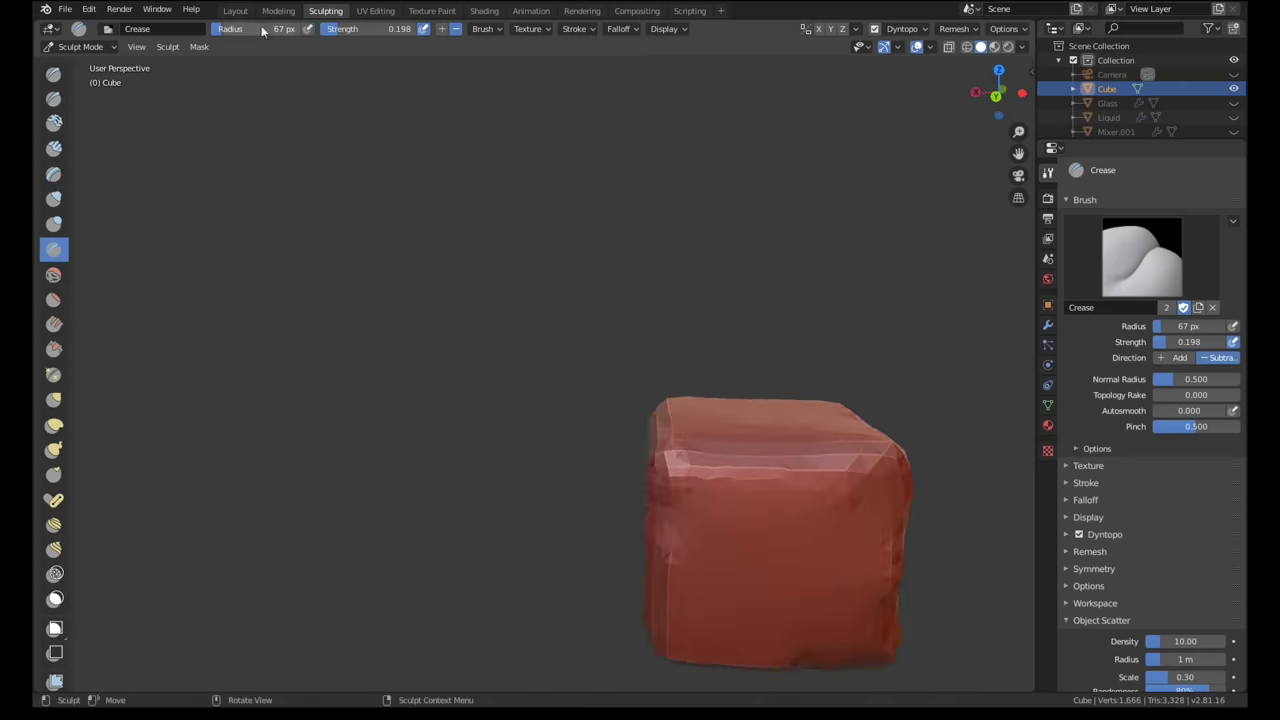
# Give the ice cube a new Glass BSDF material with roughness 0.045 and IOR 1.350.
pyautogui.click(235, 10)
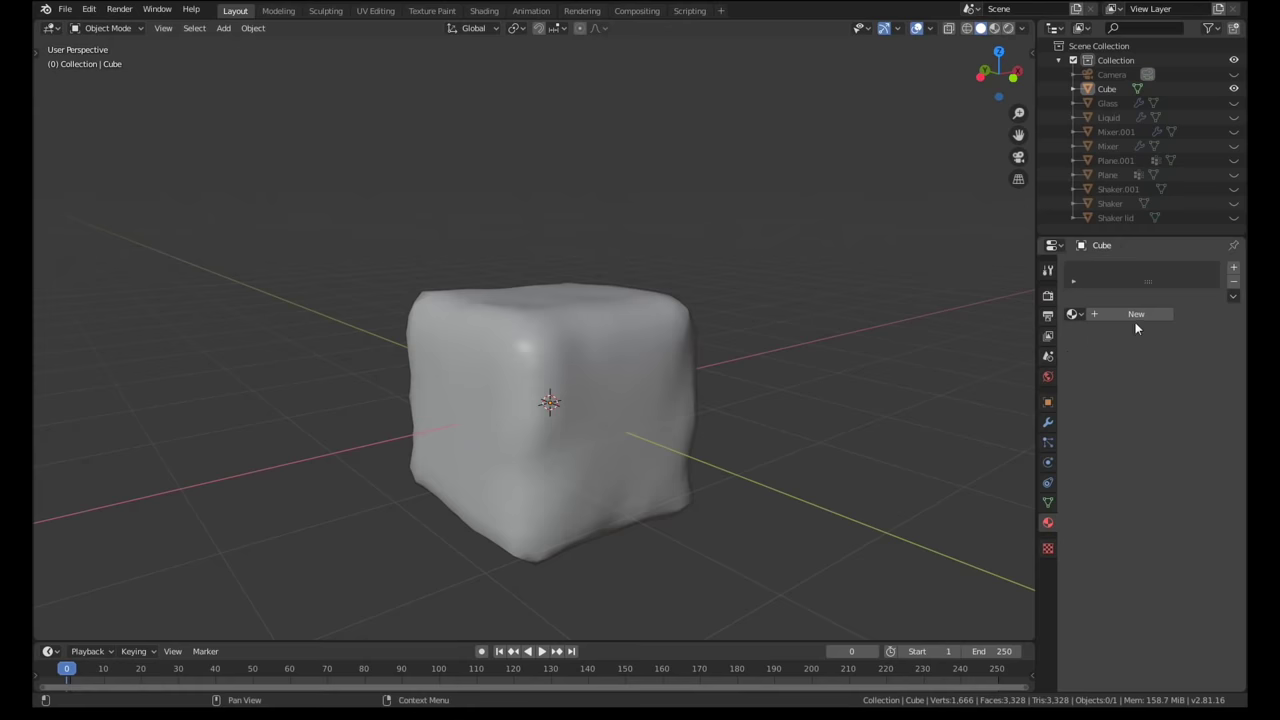
pyautogui.click(1135, 315)
pyautogui.click(1190, 374)
pyautogui.click(1075, 117)
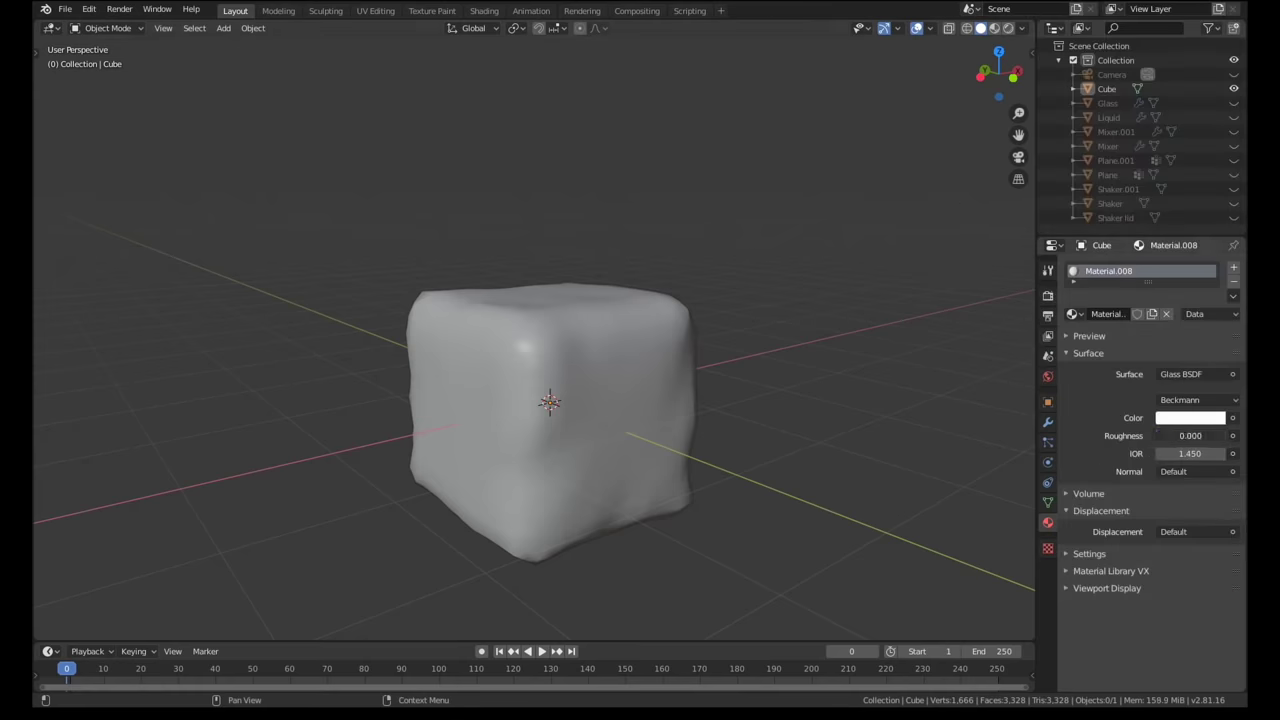
pyautogui.click(691, 347)
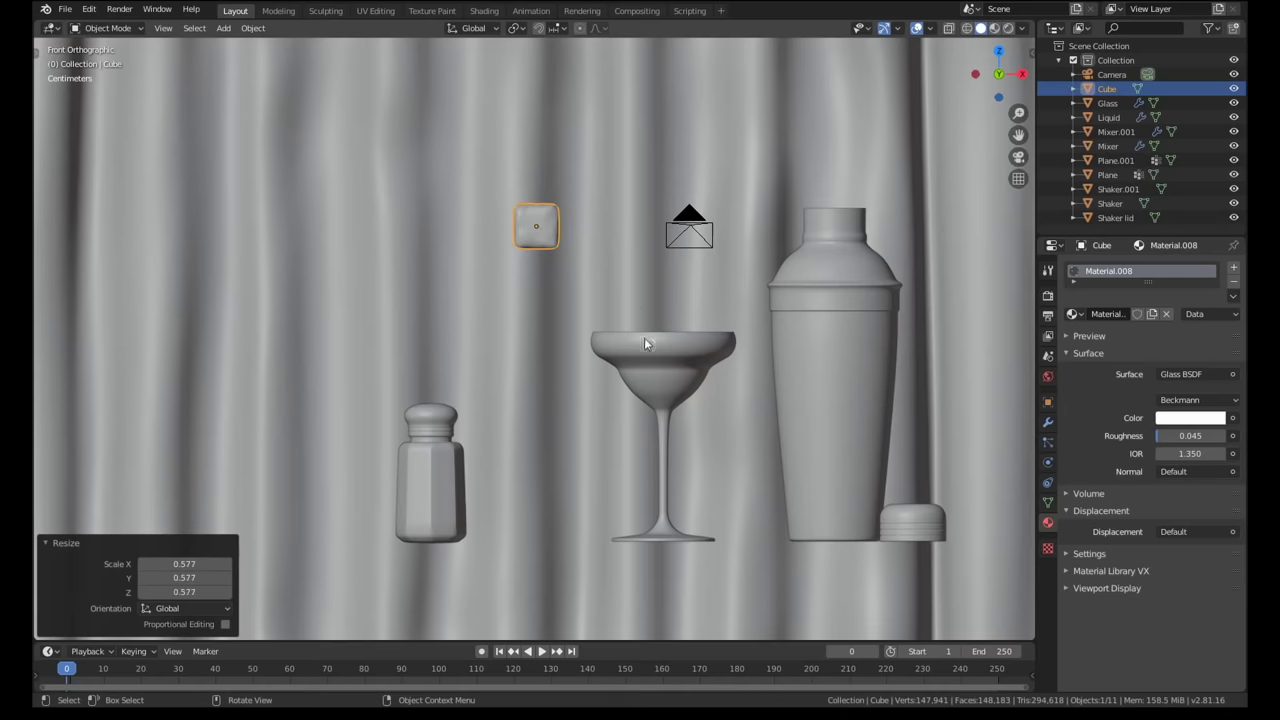
# Move the ice cube into the margarita glass at the rim, checking in wireframe, and rotate it 33.5°.
pyautogui.press('g')
pyautogui.click(714, 400)
pyautogui.scroll(4, 675, 367)
pyautogui.press('z')
pyautogui.click(675, 367)
pyautogui.click(617, 362)
pyautogui.click(608, 306)
pyautogui.click(608, 306)
pyautogui.press('r')
pyautogui.click(677, 437)
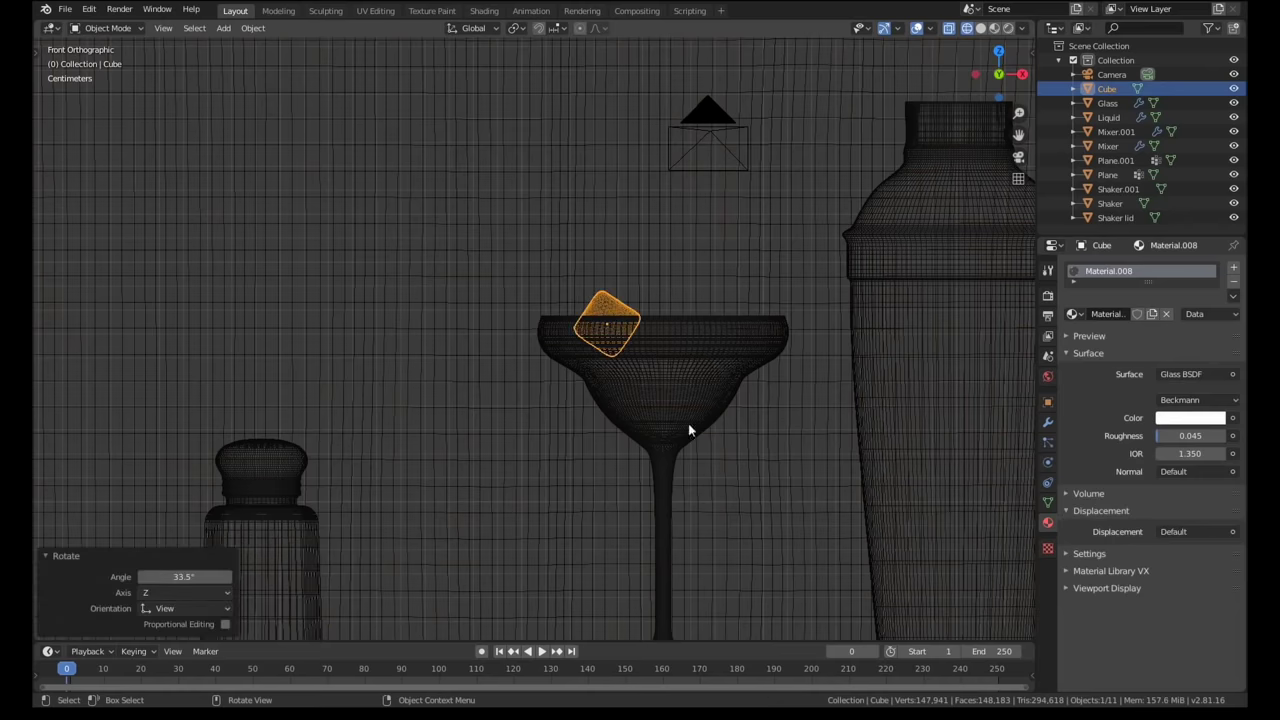
# Rotate the ice cube further and reposition it inside the margarita glass, and return the viewport to solid shading.
pyautogui.press('r')
pyautogui.click(696, 439)
pyautogui.moveTo(696, 439)
pyautogui.mouseDown(button='middle')
pyautogui.moveTo(643, 391)
pyautogui.moveTo(735, 480)
pyautogui.mouseUp(button='middle')
pyautogui.press('KP_1')
pyautogui.press('g')
pyautogui.click(631, 400)
pyautogui.press('z')
pyautogui.click(723, 371)
# Duplicate the ice cube, place the copy at the other side of the glass bowl, tilt it and rotate it -74.4° in top view.
pyautogui.press('KP_7')
pyautogui.hotkey('shift', 'd')
pyautogui.click(737, 457)
pyautogui.press('KP_1')
pyautogui.press('r')
pyautogui.click(668, 447)
pyautogui.press('g')
pyautogui.press('z')
pyautogui.click(752, 464)
pyautogui.press('KP_7')
pyautogui.press('r')
pyautogui.click(694, 518)
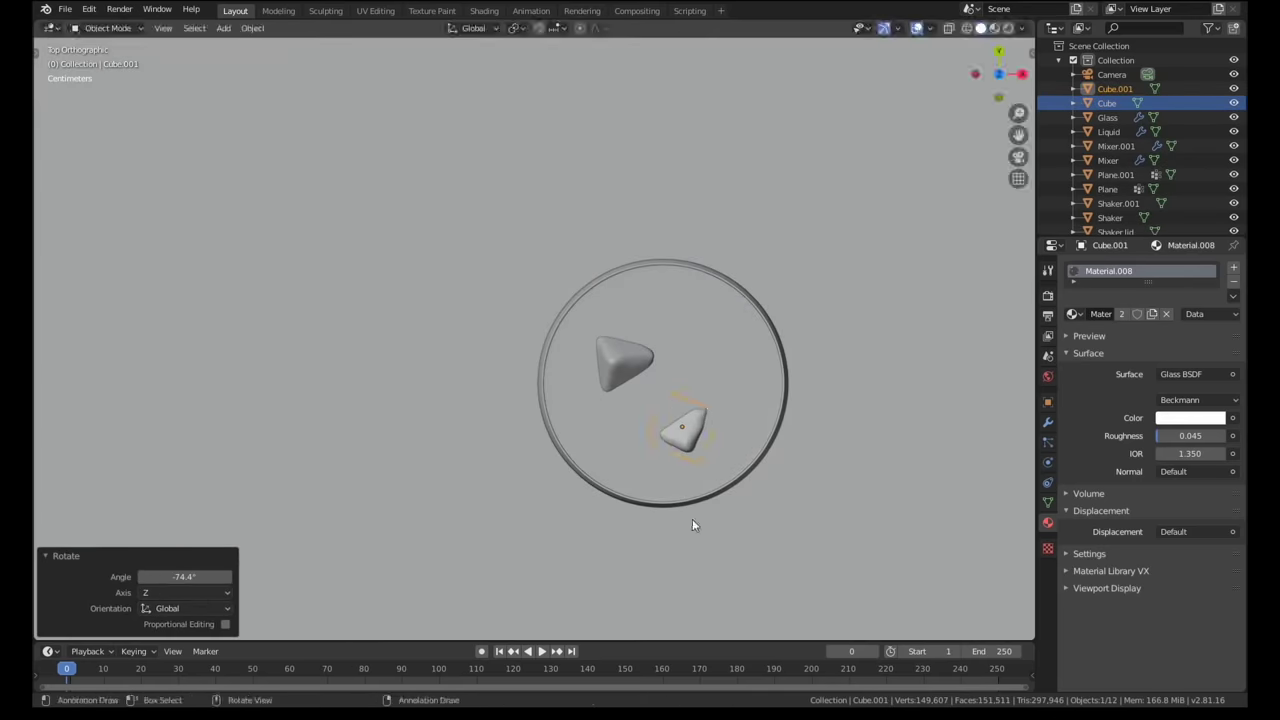
# Fine-tune the second ice cube's position and tilt so it sits in the liquid near the front of the glass.
pyautogui.press('g')
pyautogui.click(714, 501)
pyautogui.press('KP_3')
pyautogui.press('r')
pyautogui.click(721, 523)
pyautogui.press('KP_7')
pyautogui.press('g')
pyautogui.click(711, 528)
pyautogui.press('KP_1')
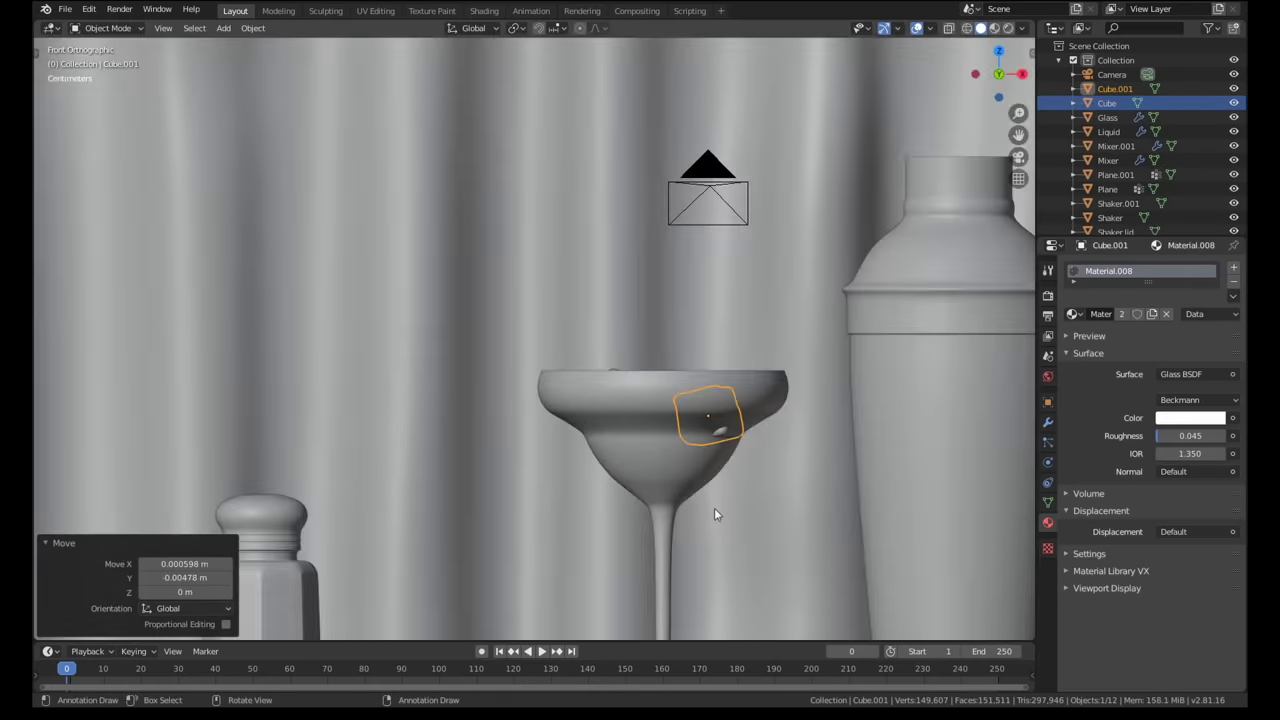
pyautogui.press('g')
pyautogui.click(709, 494)
pyautogui.moveTo(709, 494); pyautogui.dragTo(743, 470, button='middle')
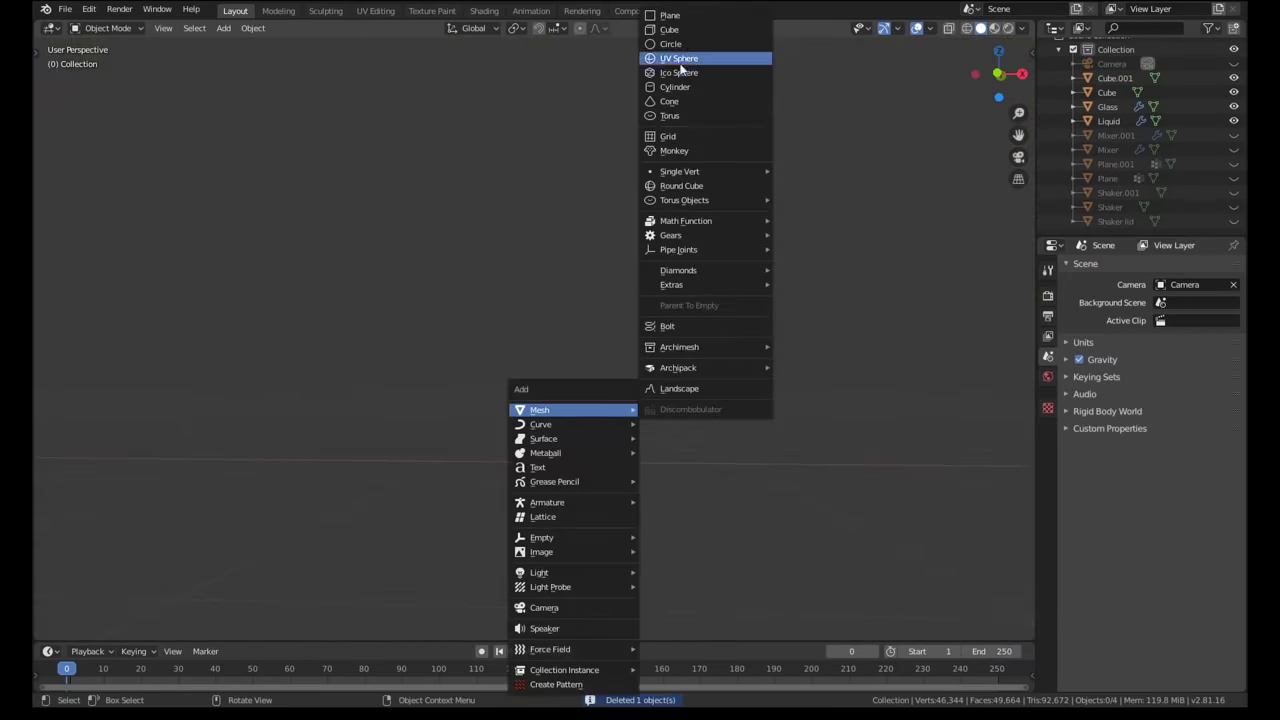
# Add an ico sphere with 1 subdivision, rename it Salt and shade it smooth.
pyautogui.click(680, 72)
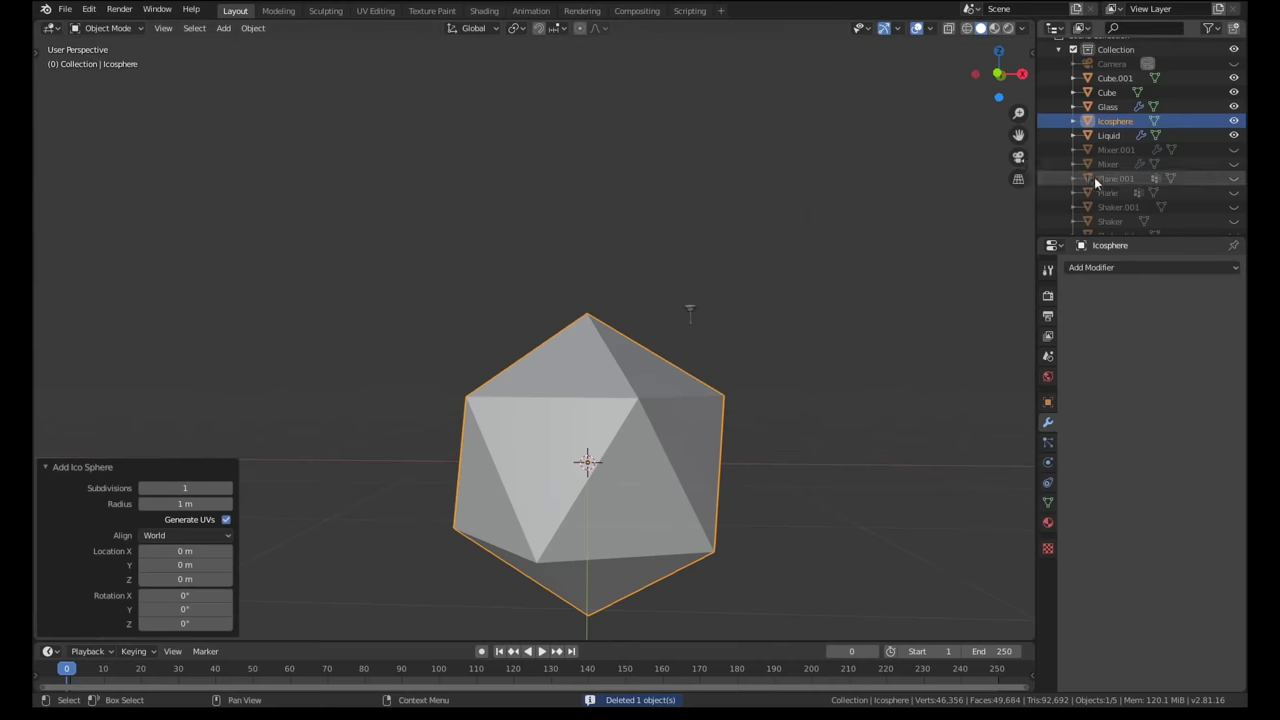
pyautogui.doubleClick(1113, 120)
pyautogui.press('Tab')
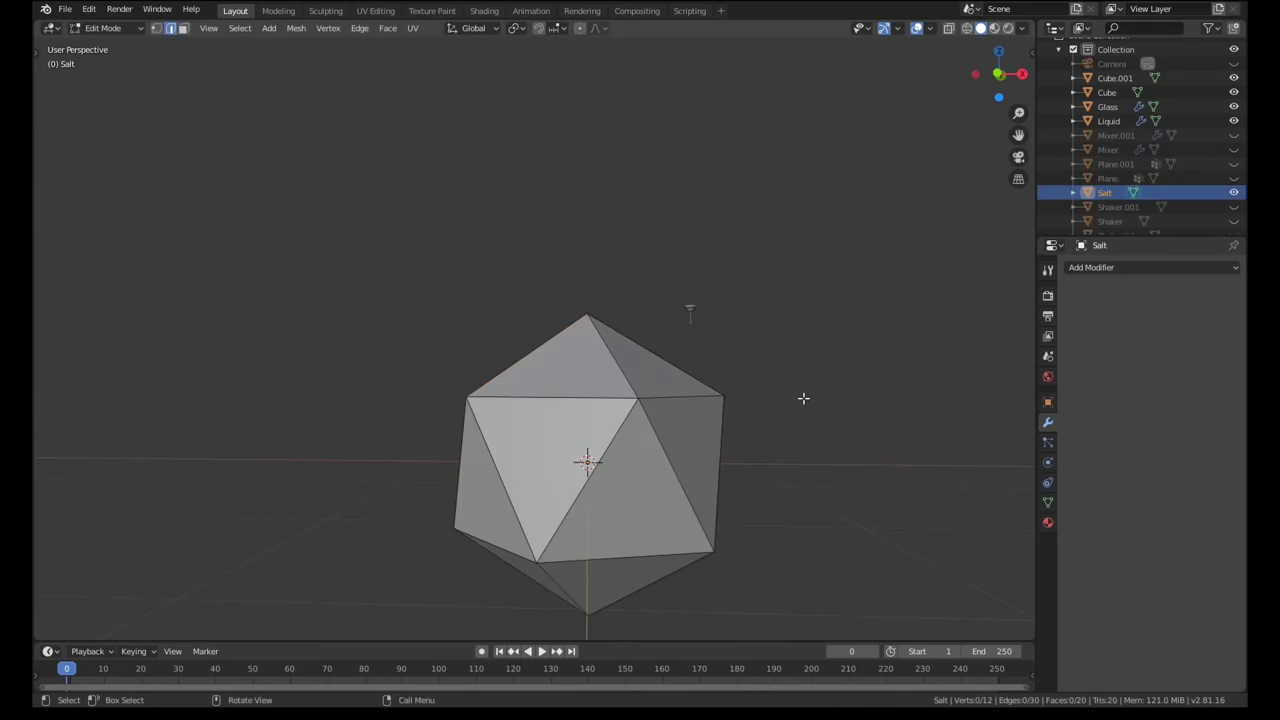
pyautogui.press('a')
pyautogui.press('q')
pyautogui.click(803, 398)
pyautogui.press('Tab')
# Scale the Salt sphere down by a factor of 0.258 and shrink it again in front view.
pyautogui.scroll(-3, 803, 398)
pyautogui.press('s')
pyautogui.click(746, 426)
pyautogui.press('KP_1')
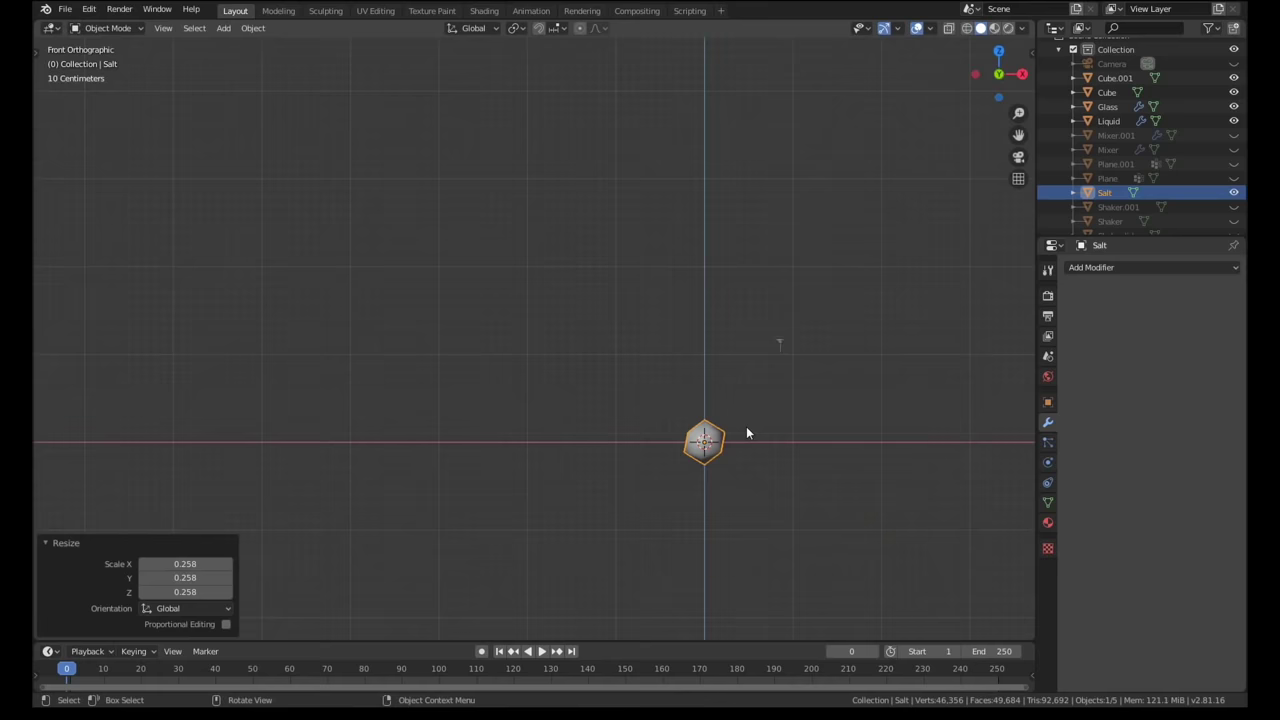
pyautogui.press('s')
pyautogui.click(735, 463)
# Move the Salt sphere close to the margarita glass and scale it down to a tiny grain.
pyautogui.press('g')
pyautogui.click(813, 347)
pyautogui.scroll(9, 791, 348)
pyautogui.press('s')
pyautogui.click(761, 232)
pyautogui.scroll(6, 761, 233)
pyautogui.press('s')
pyautogui.click(769, 210)
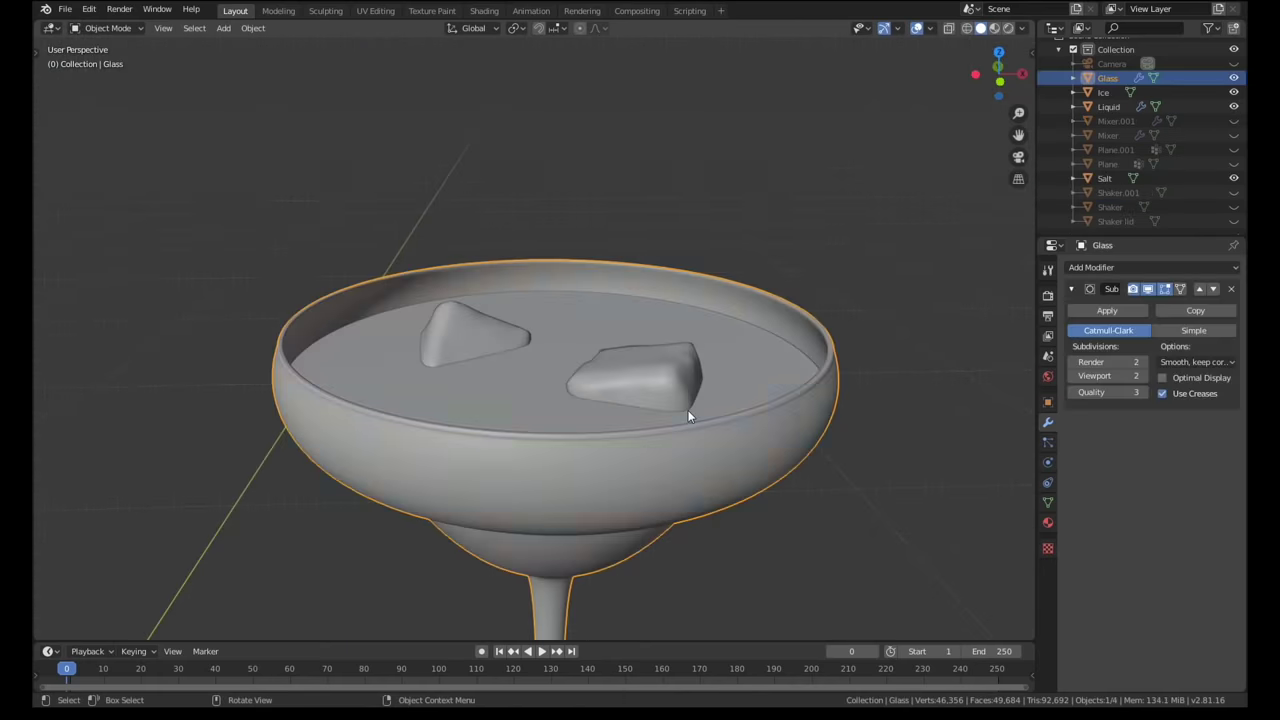
# Expand the face selection around the glass rim in edit mode and check its extent in wireframe shading.
pyautogui.press('Tab')
pyautogui.scroll(3, 689, 414)
pyautogui.moveTo(689, 414)
pyautogui.mouseDown(button='middle')
pyautogui.moveTo(675, 437)
pyautogui.moveTo(672, 402)
pyautogui.mouseUp(button='middle')
pyautogui.press('ctrl+KP_Add')
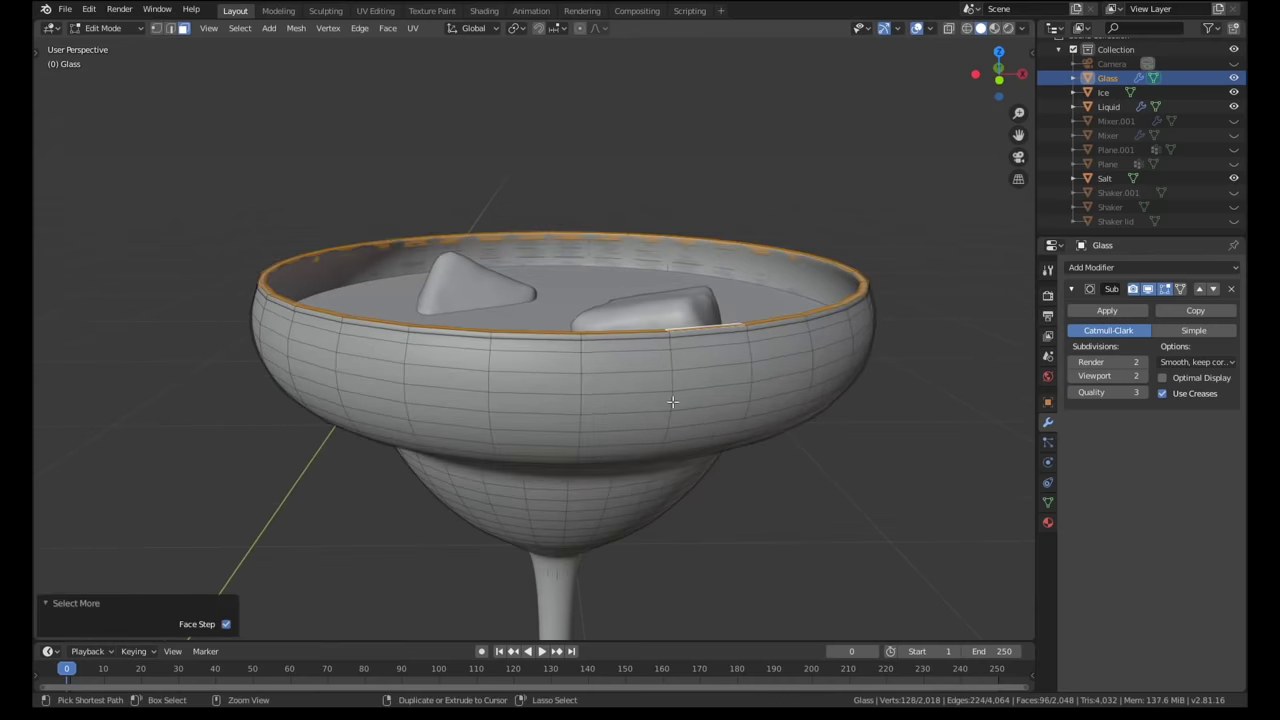
pyautogui.press('z')
pyautogui.click(600, 400)
pyautogui.scroll(4, 626, 251)
pyautogui.scroll(-2, 626, 251)
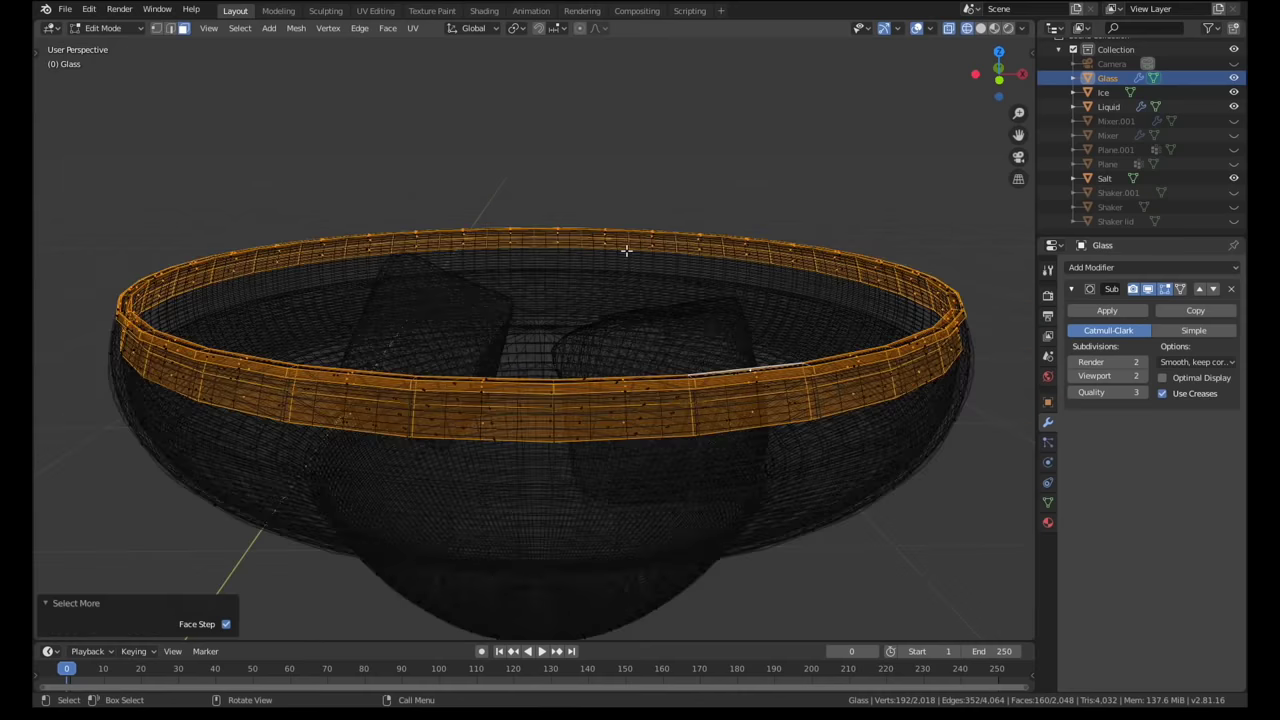
# Disable the glass's Subdivision modifier in the viewport and limit the face selection to a narrow band around the rim.
pyautogui.click(700, 254)
pyautogui.scroll(5, 620, 247)
pyautogui.click(1148, 289)
pyautogui.keyDown('alt'); pyautogui.keyDown('shift'); pyautogui.click(543, 246); pyautogui.keyUp('shift'); pyautogui.keyUp('alt')
pyautogui.scroll(-7, 543, 246)
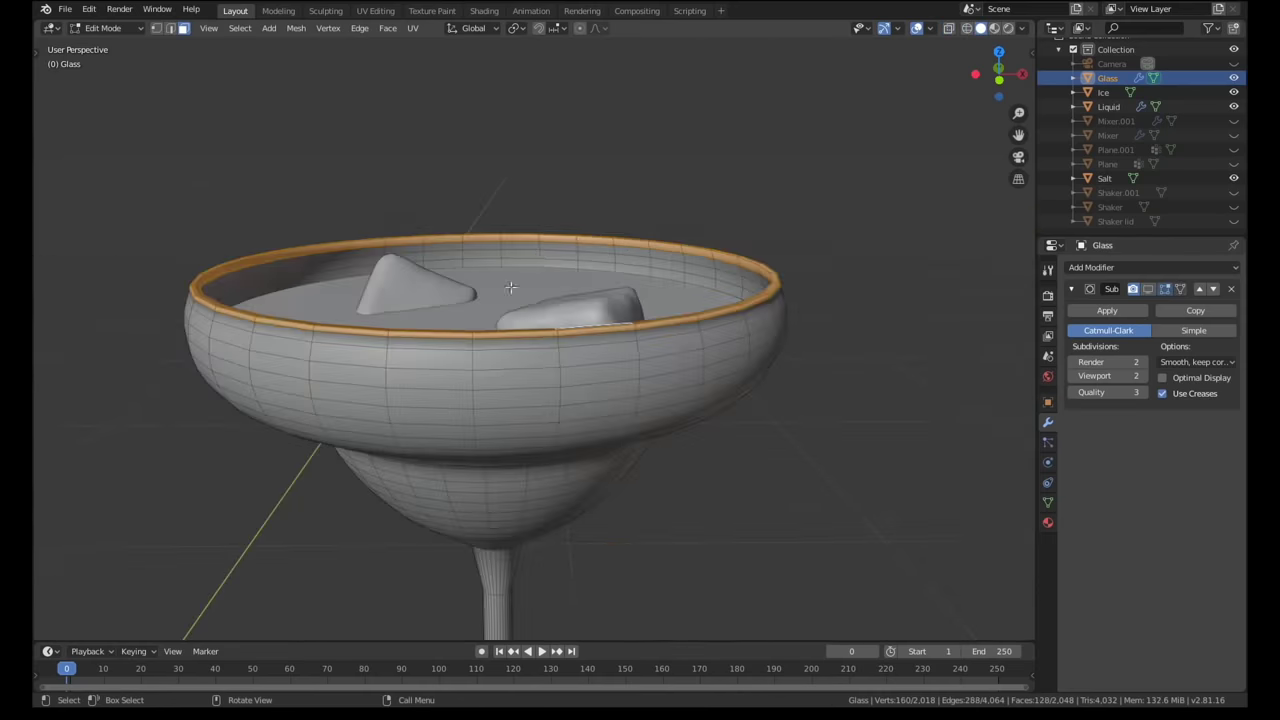
# Duplicate the selected rim faces in place, separate them into their own object and name it "Salt emitter".
pyautogui.hotkey('shift', 'd')
pyautogui.rightClick(619, 185)
pyautogui.press('p')
pyautogui.click(619, 185)
pyautogui.press('Tab')
pyautogui.doubleClick(1115, 77)
pyautogui.write('Salt emitter')
pyautogui.press('Return')
# Hide the glass, ice and liquid so only the salt grain and rim ring remain.
pyautogui.hotkey('alt', 'a')
pyautogui.click(728, 364)
pyautogui.press('h')
pyautogui.click(594, 314)
pyautogui.press('h')
pyautogui.click(526, 412)
pyautogui.press('h')
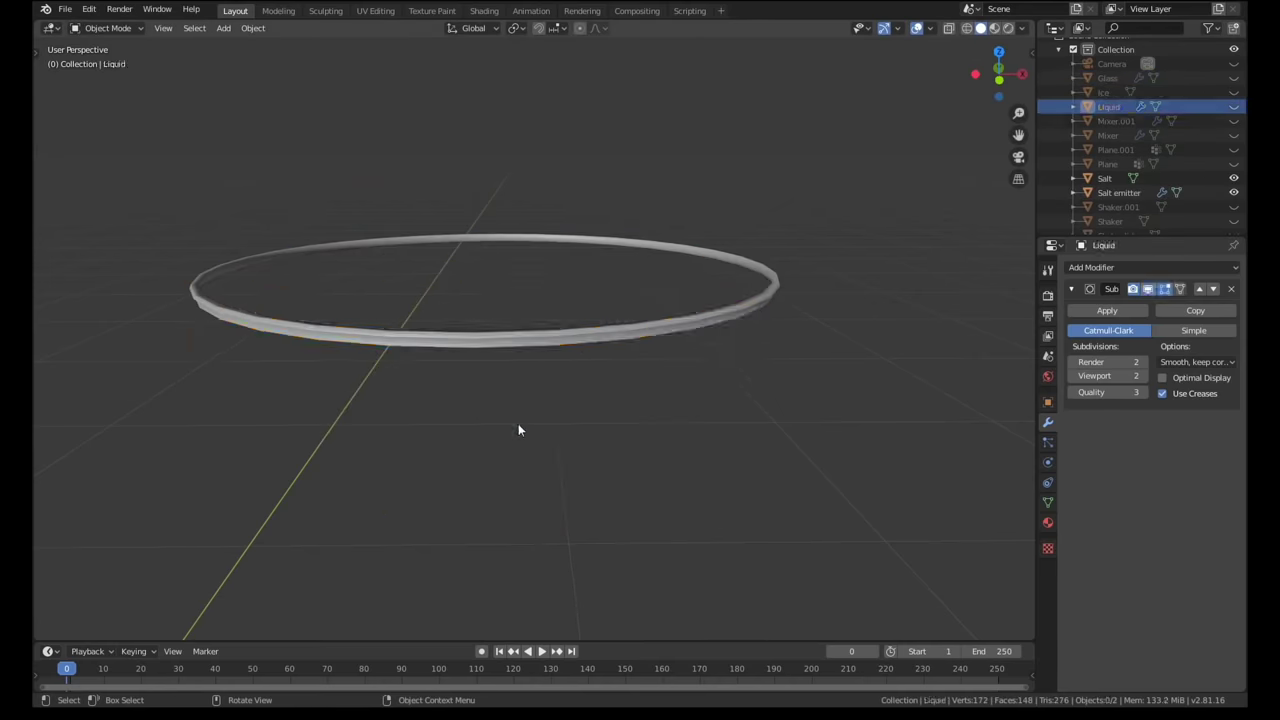
# Add an advanced Hair particle system to the Salt base ring, rendered as Object with Salt as the instance object.
pyautogui.click(530, 338)
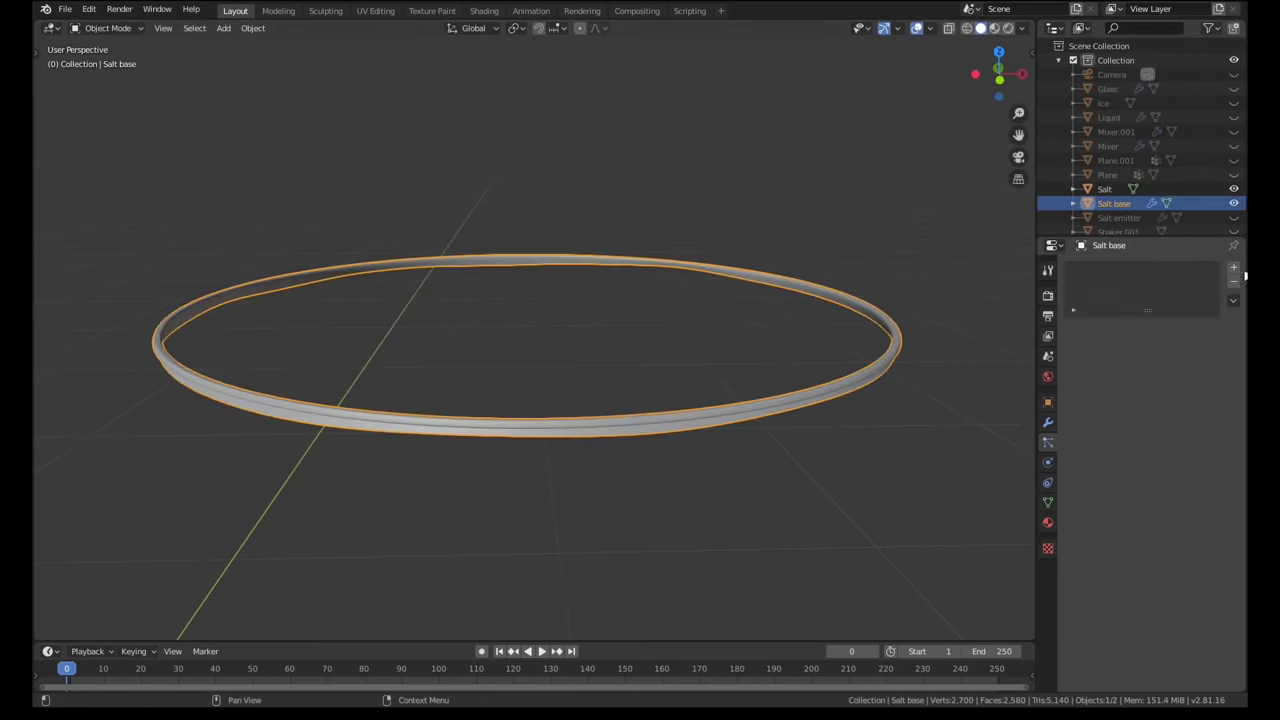
pyautogui.click(1233, 268)
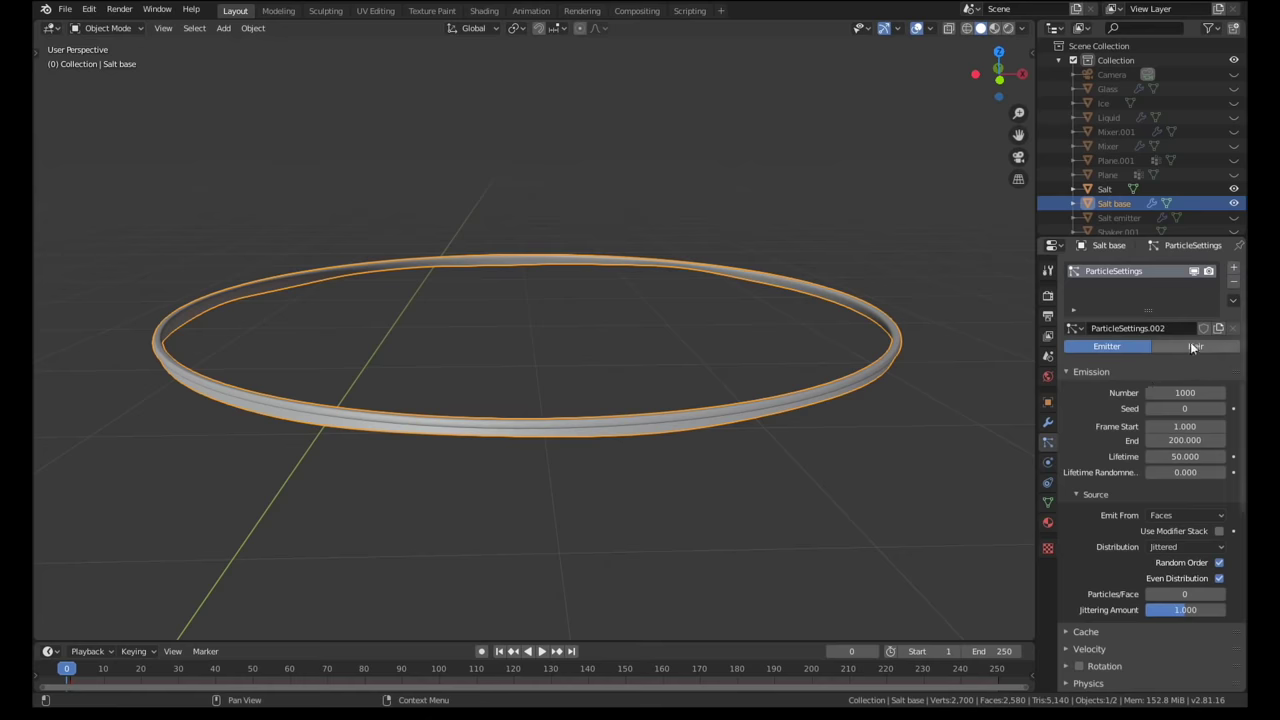
pyautogui.click(1190, 345)
pyautogui.click(1162, 364)
pyautogui.scroll(-5, 1120, 450)
pyautogui.click(1152, 580)
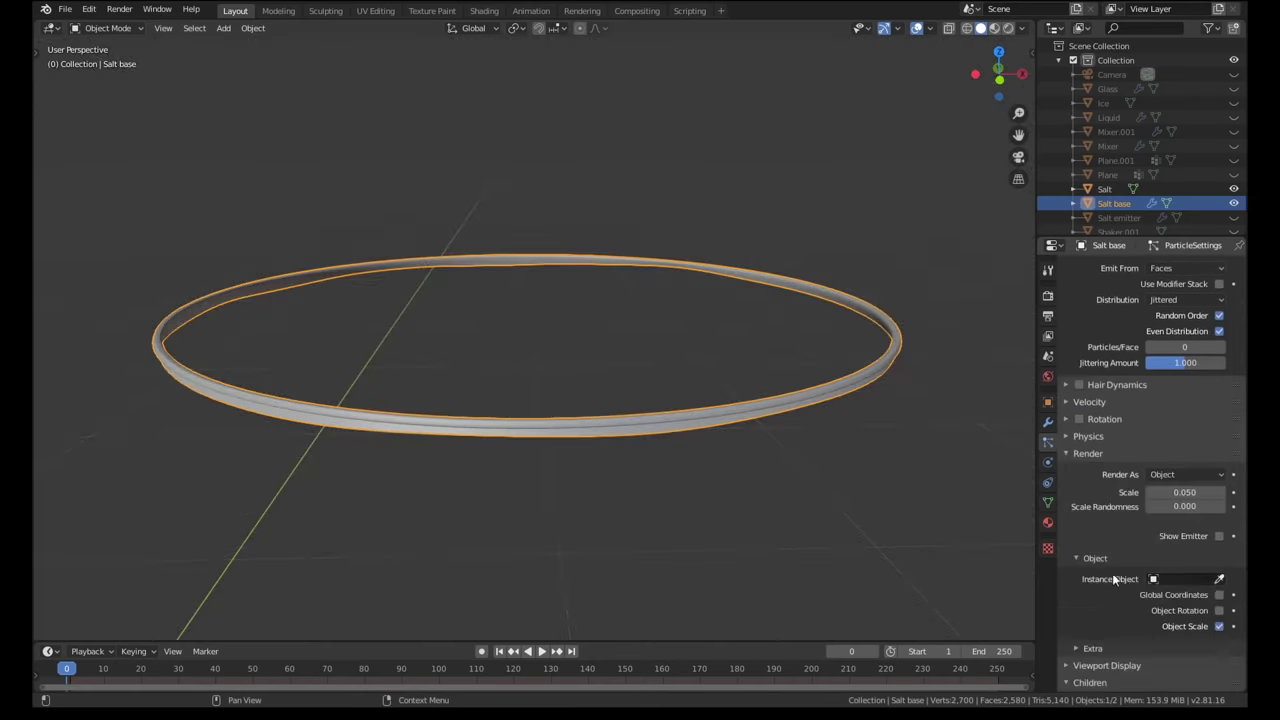
pyautogui.click(1180, 578)
pyautogui.press('Return')
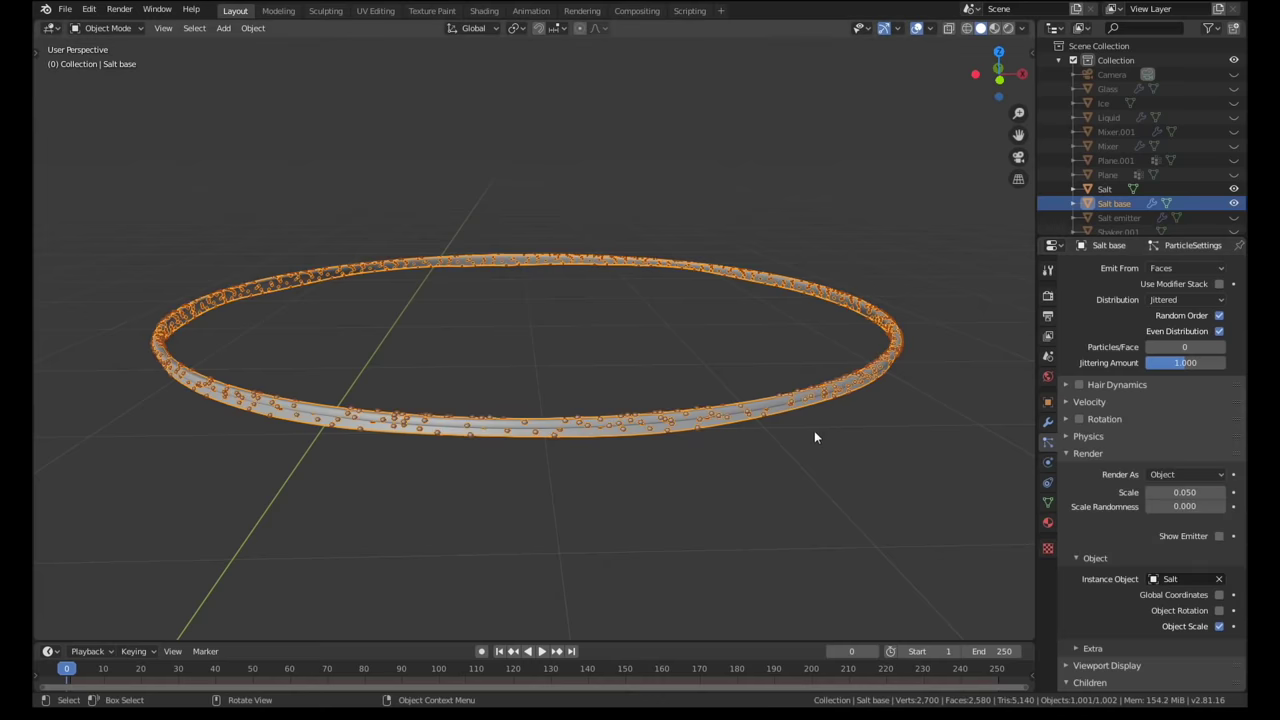
# Use interpolated child particles on the Salt base, with a display amount of 10 and a render amount of 40.
pyautogui.scroll(-3, 1154, 554)
pyautogui.click(1190, 577)
pyautogui.scroll(4, 686, 437)
pyautogui.scroll(-2, 1170, 528)
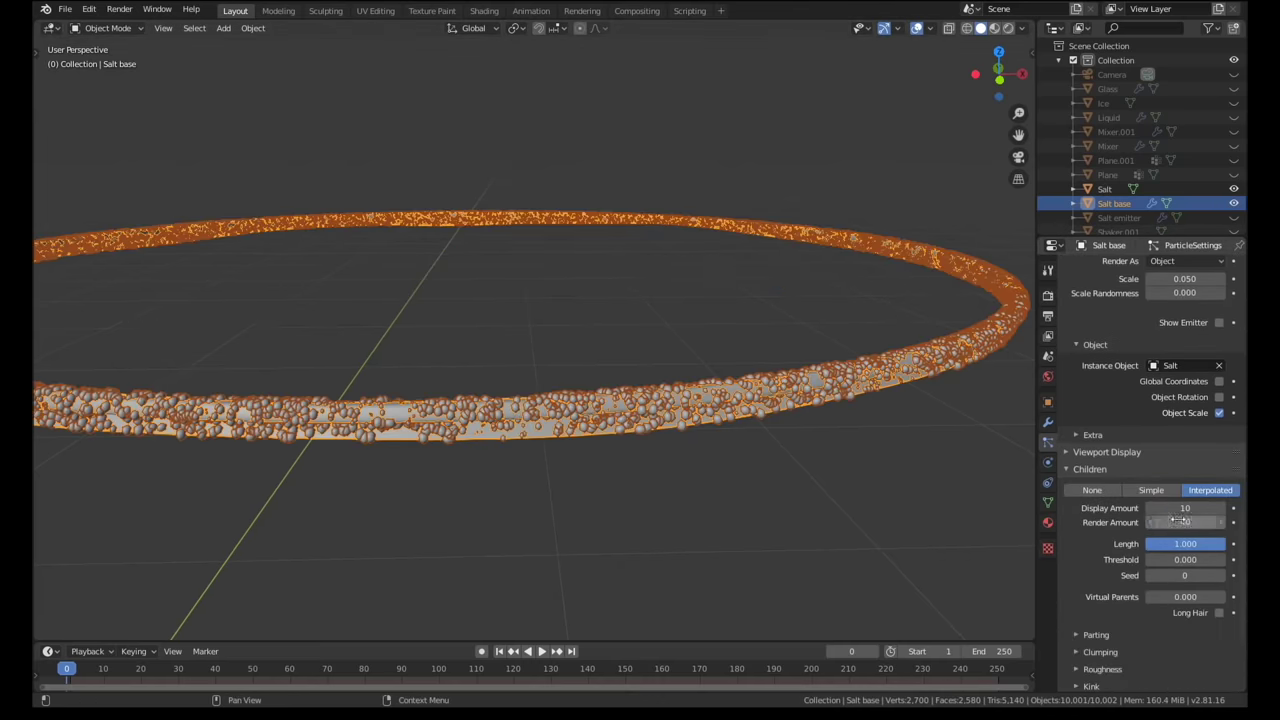
pyautogui.press('Return')
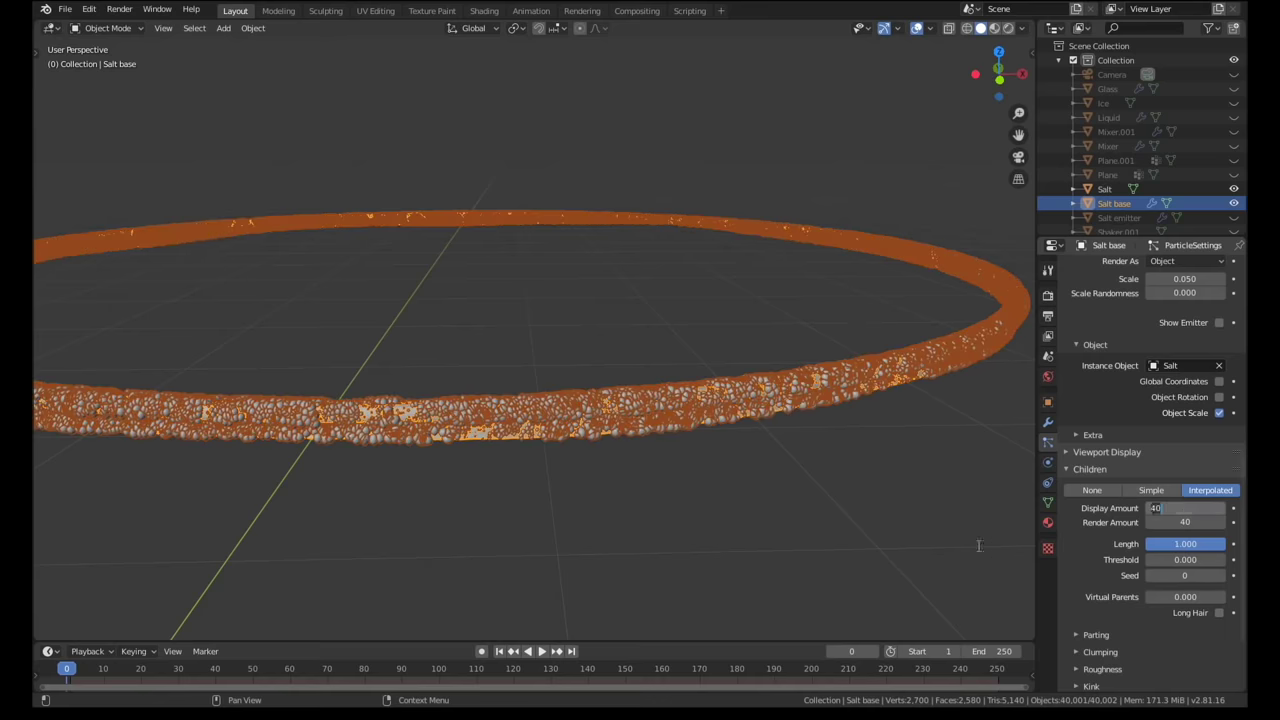
pyautogui.write('10')
pyautogui.press('Return')
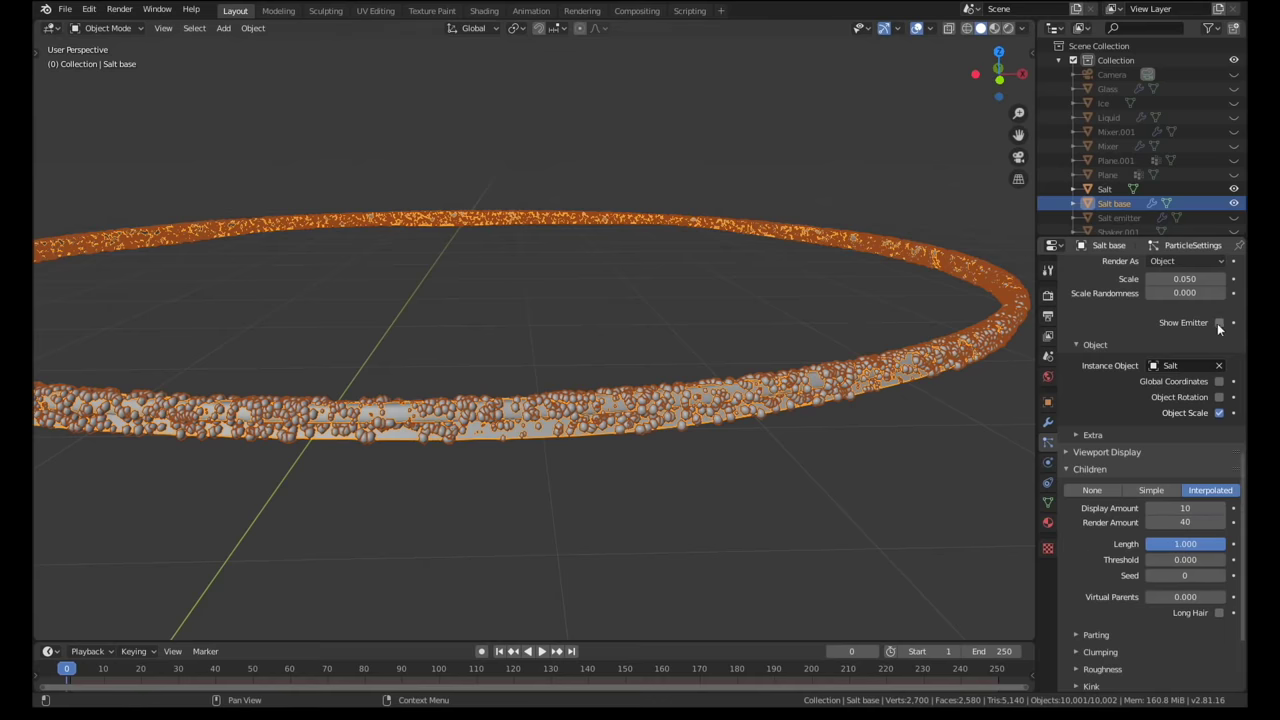
# Hide the emitter mesh of the Salt base particle system in the viewport display settings.
pyautogui.scroll(2, 1098, 400)
pyautogui.scroll(-2, 1100, 402)
pyautogui.click(1105, 453)
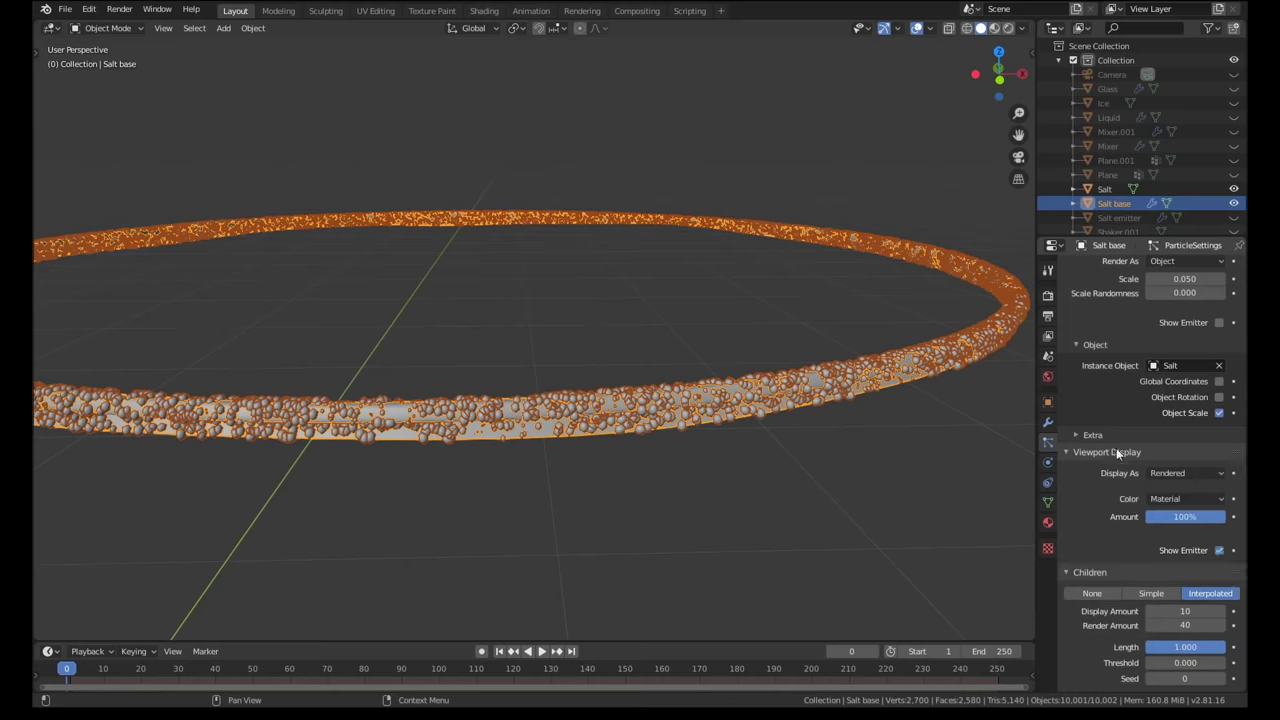
pyautogui.scroll(-4, 1101, 523)
pyautogui.scroll(8, 1101, 523)
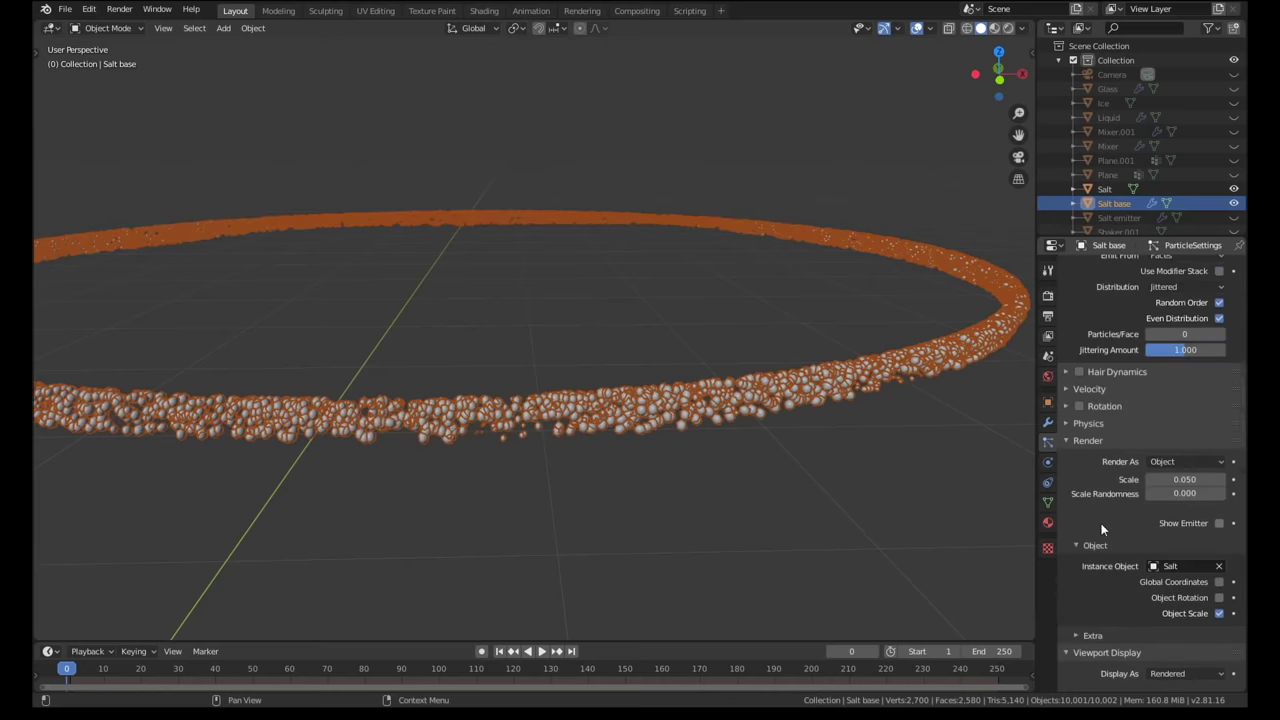
# Set the salt particles' scale to 0.060 and scale randomness to 0.566.
pyautogui.click(1221, 480)
pyautogui.click(1221, 480)
pyautogui.moveTo(1154, 494); pyautogui.dragTo(1212, 478)
pyautogui.click(1150, 480)
# Disable random order, set jittering to 0.487 and particles per face to 104, and preview the salted rim in rendered shading.
pyautogui.scroll(5, 1116, 497)
pyautogui.click(1219, 446)
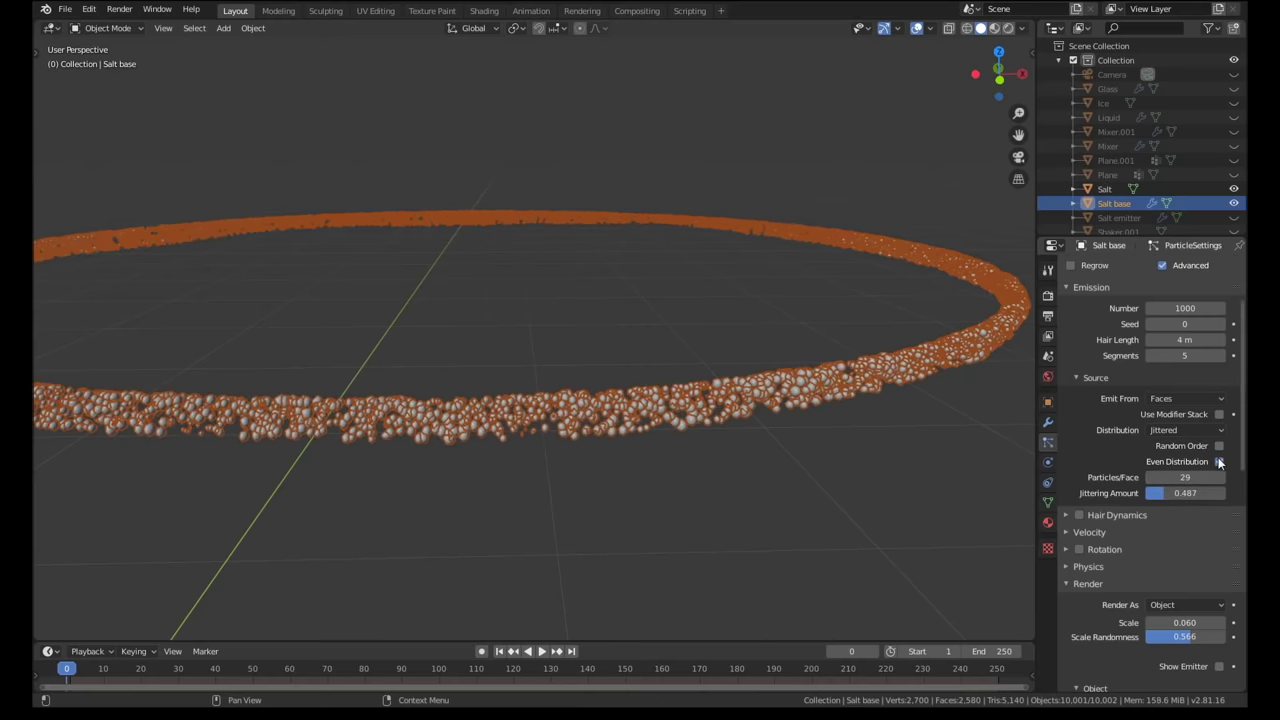
pyautogui.press('KP_Divide')
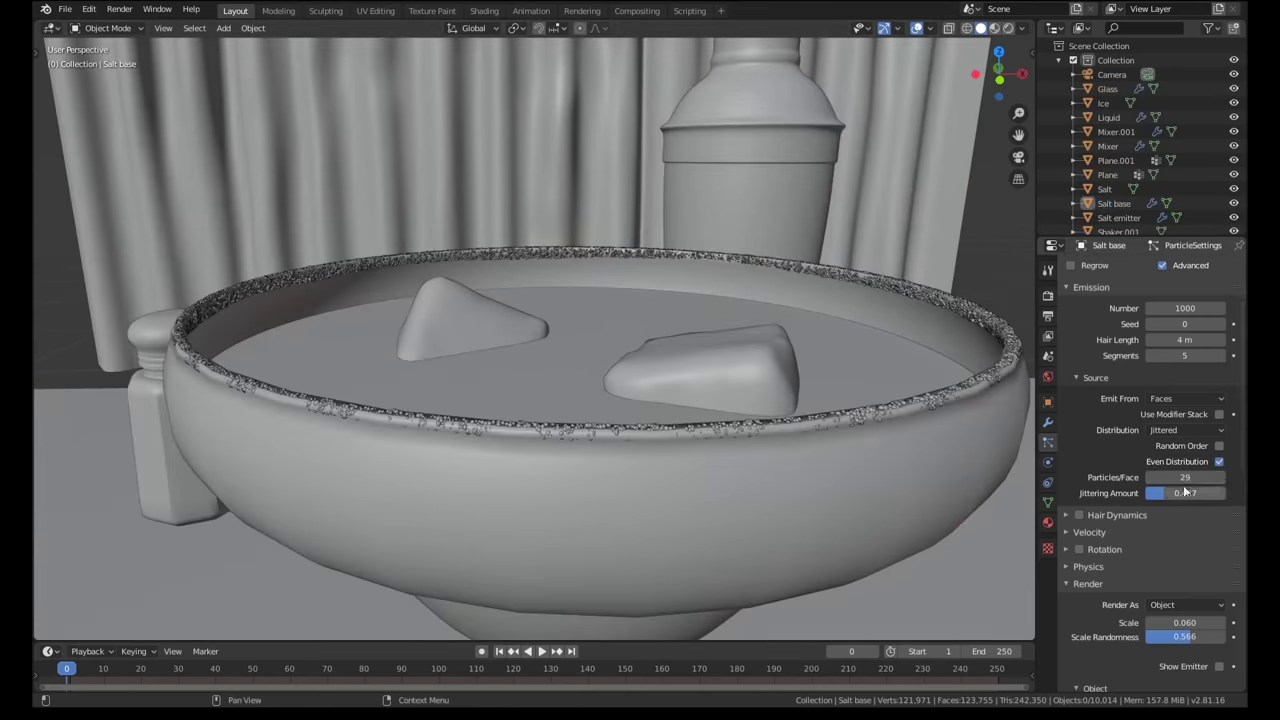
pyautogui.moveTo(1185, 478); pyautogui.dragTo(1220, 478)
pyautogui.scroll(-5, 667, 364)
pyautogui.press('z')
pyautogui.scroll(2, 678, 360)
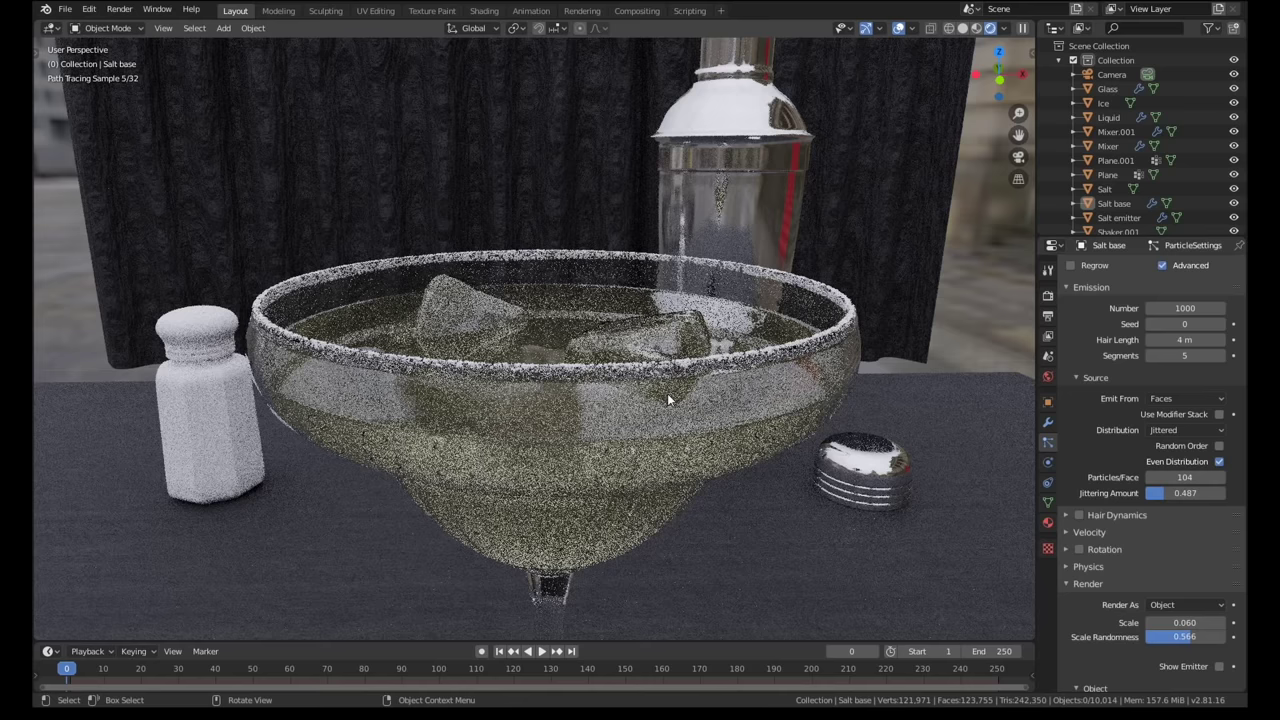
# Add a UV sphere with 16 segments and 16 rings at the world origin.
pyautogui.moveTo(614, 353)
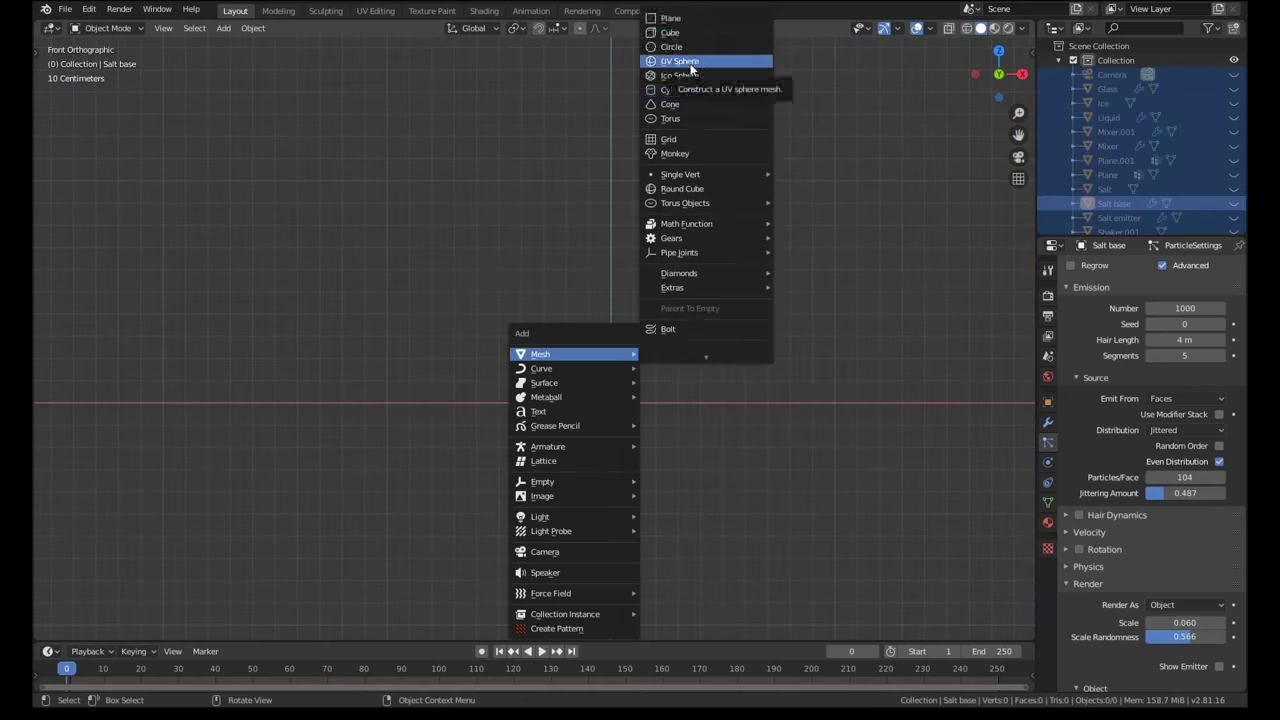
pyautogui.click(690, 65)
pyautogui.click(194, 471)
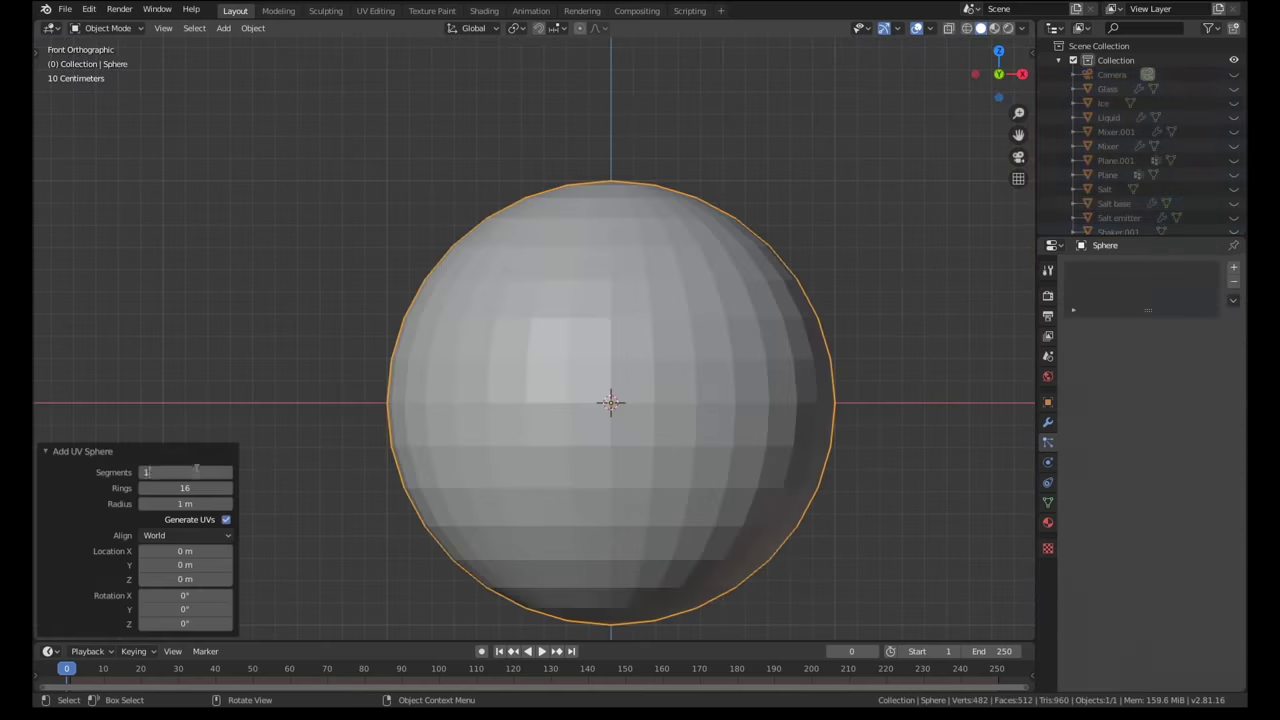
pyautogui.write('16')
pyautogui.press('Return')
# Delete the vertices of the sphere's positive-Y half in edit mode, using the wireframe right view to select them.
pyautogui.scroll(-2, 626, 400)
pyautogui.press('KP_3')
pyautogui.press('Tab')
pyautogui.press('z')
pyautogui.click(509, 395)
pyautogui.press('1')
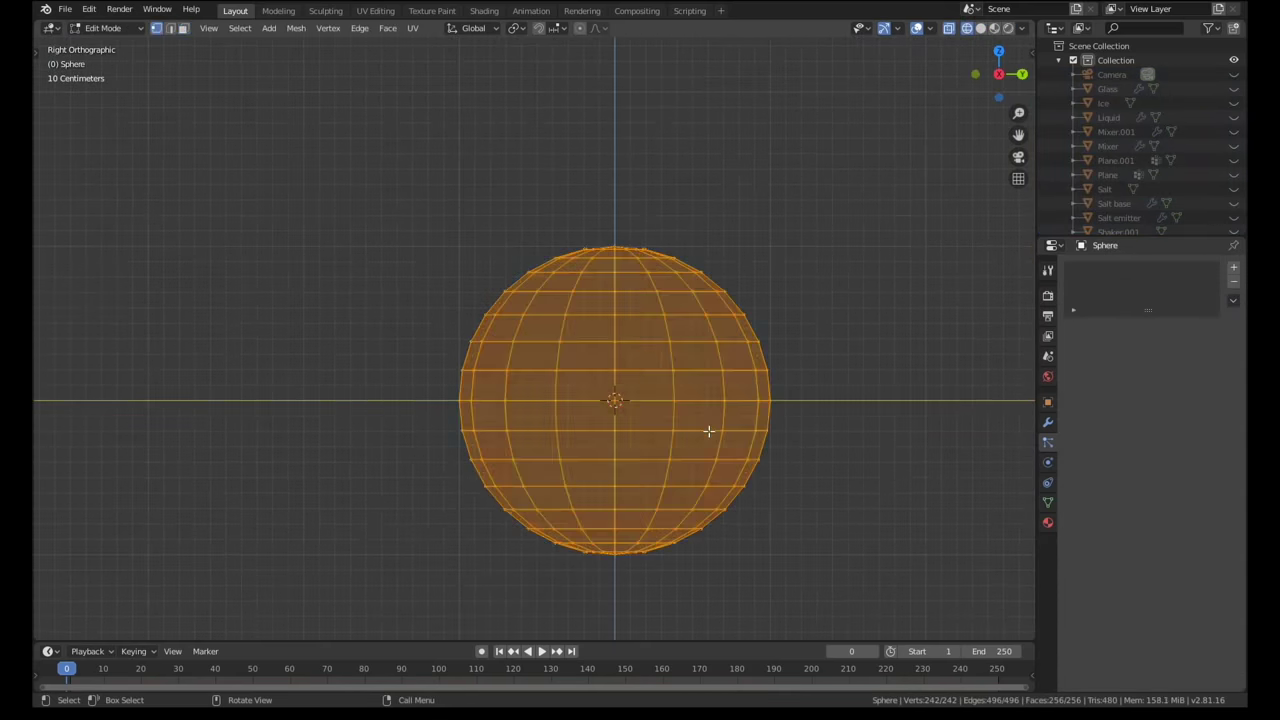
pyautogui.moveTo(802, 605); pyautogui.dragTo(622, 171)
pyautogui.press('x')
pyautogui.click(617, 221)
pyautogui.press('z')
pyautogui.click(704, 226)
# Pull the half sphere's top vertex upward with smooth proportional editing to form an egg shape.
pyautogui.keyDown('alt'); pyautogui.moveTo(704, 230); pyautogui.dragTo(838, 238, button='middle'); pyautogui.keyUp('alt')
pyautogui.click(489, 246)
pyautogui.press('g')
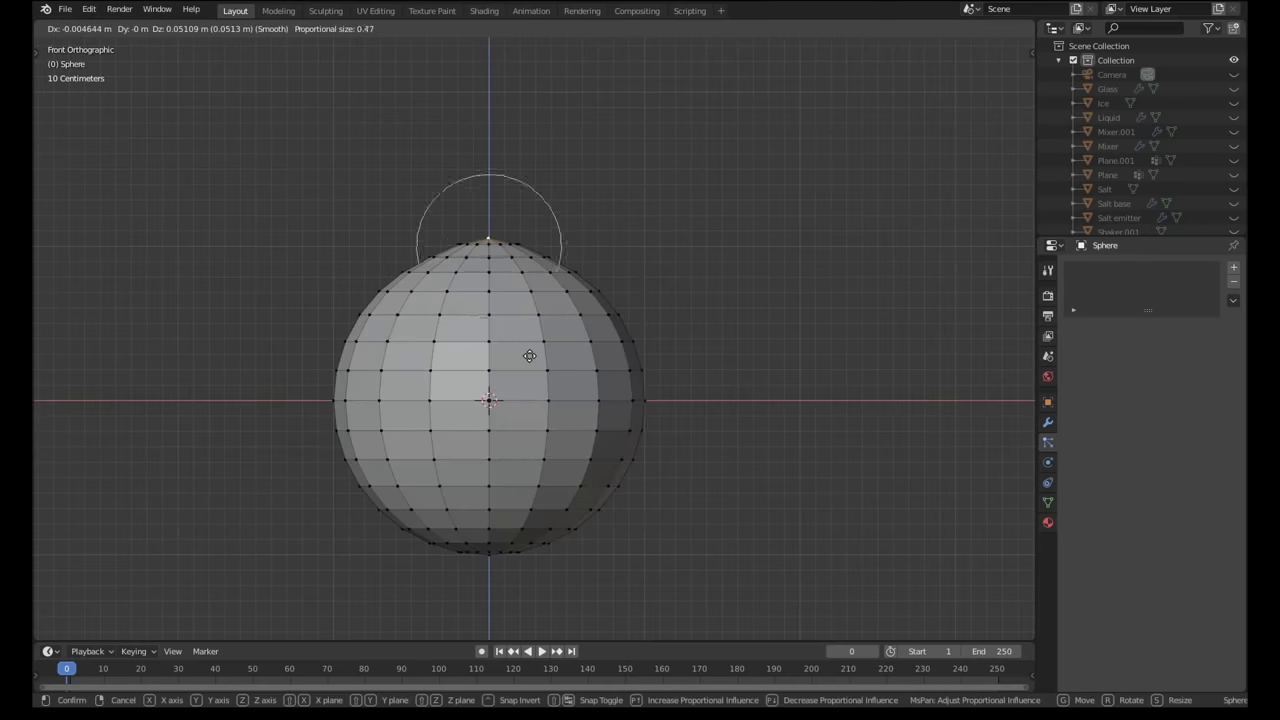
pyautogui.scroll(-5, 529, 356)
pyautogui.click(529, 306)
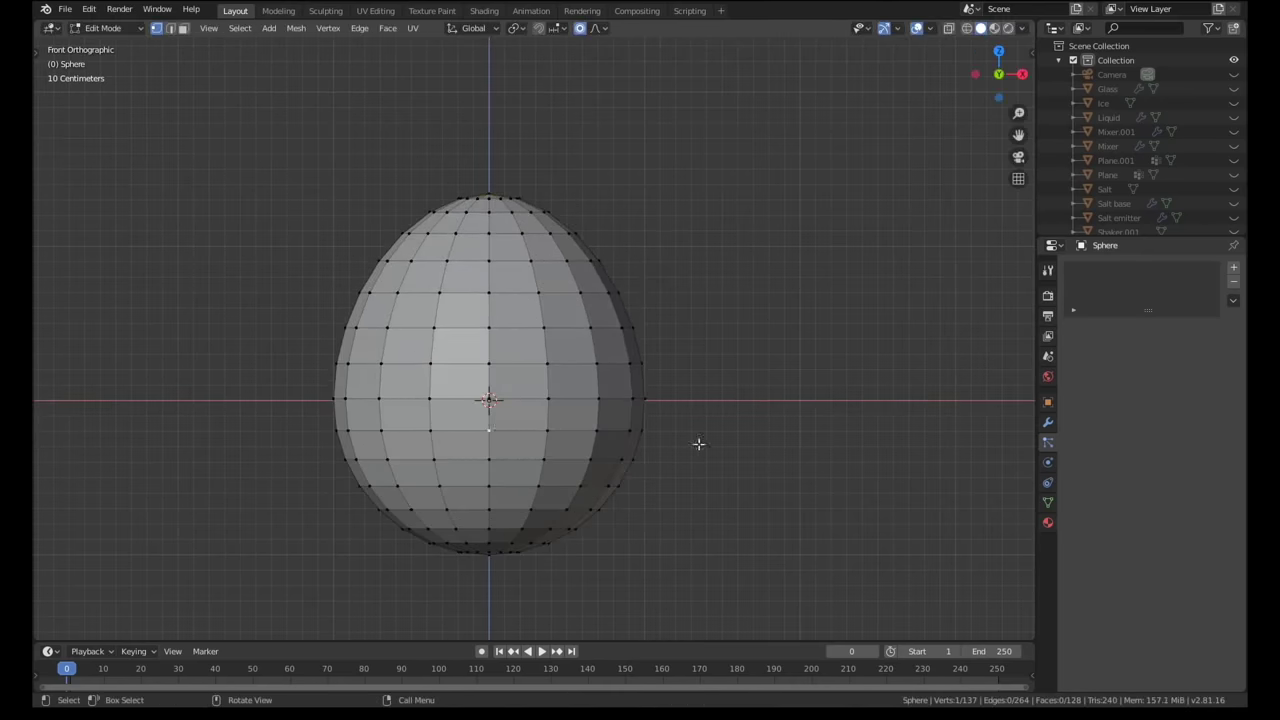
# Narrow the egg shape slightly by scaling with proportional editing, excluding the Y axis, and leave edit mode.
pyautogui.press('s')
pyautogui.hotkey('shift', 'y')
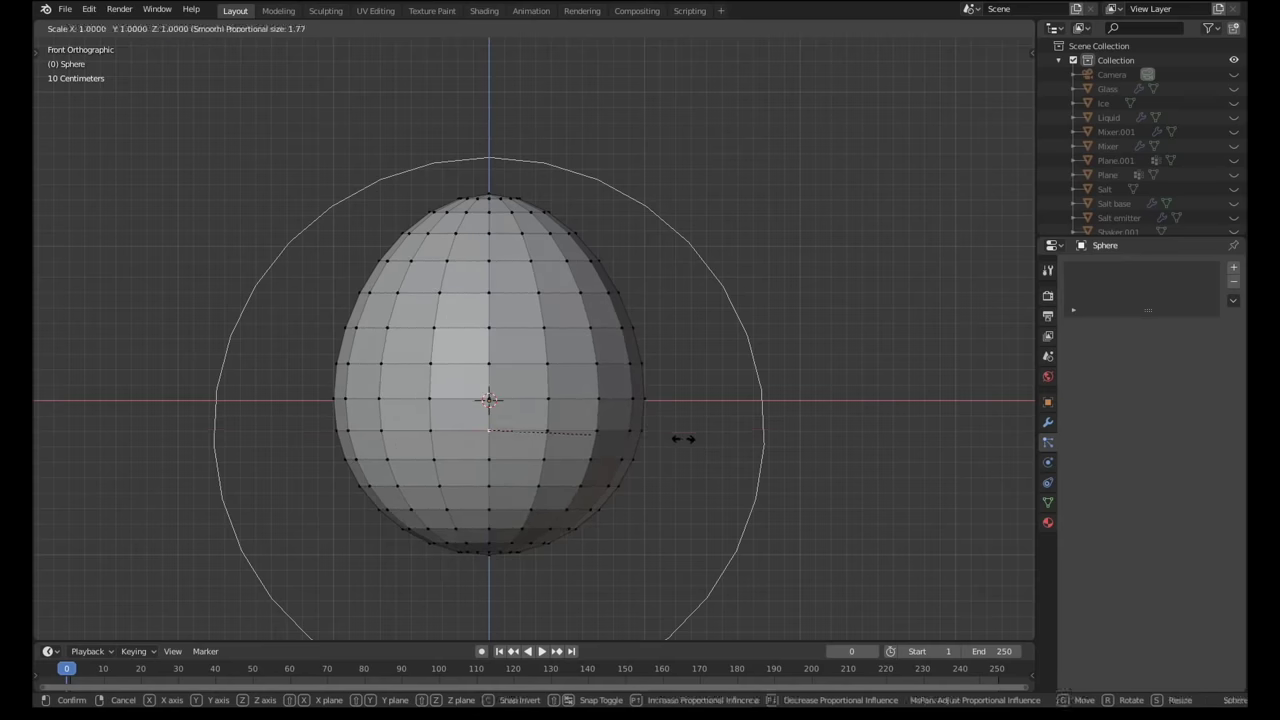
pyautogui.click(657, 429)
pyautogui.press('a')
pyautogui.press('Tab')
# Give the egg-shaped half sphere a new Principled BSDF material with lowered roughness and preview its shading.
pyautogui.click(1233, 268)
pyautogui.click(1234, 283)
pyautogui.click(1048, 522)
pyautogui.click(1136, 316)
pyautogui.scroll(-3, 1122, 572)
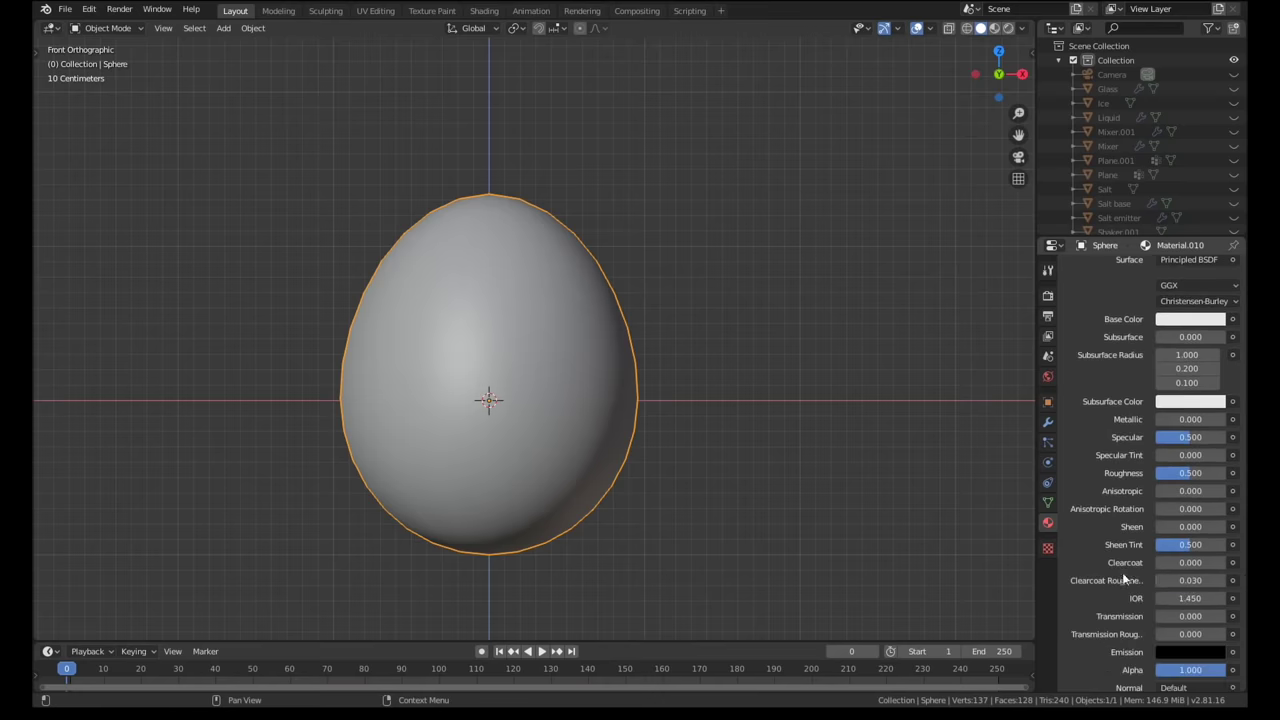
pyautogui.moveTo(1180, 476); pyautogui.dragTo(1150, 476)
pyautogui.press('z')
pyautogui.click(608, 362)
pyautogui.click(692, 373)
# Return the viewport to solid shading and scale the egg-shaped half sphere along the Y axis.
pyautogui.moveTo(692, 373); pyautogui.dragTo(745, 384, button='middle')
pyautogui.press('z')
pyautogui.click(745, 302)
pyautogui.click(660, 415)
pyautogui.press('s')
pyautogui.press('y')
pyautogui.click(666, 424)
# Add a plane and subdivide it with 20 evenly spaced loop cuts in each direction, leaving edit mode when done.
pyautogui.moveTo(666, 424)
pyautogui.mouseDown(button='middle')
pyautogui.moveTo(700, 432)
pyautogui.moveTo(570, 428)
pyautogui.mouseUp(button='middle')
pyautogui.click(745, 430)
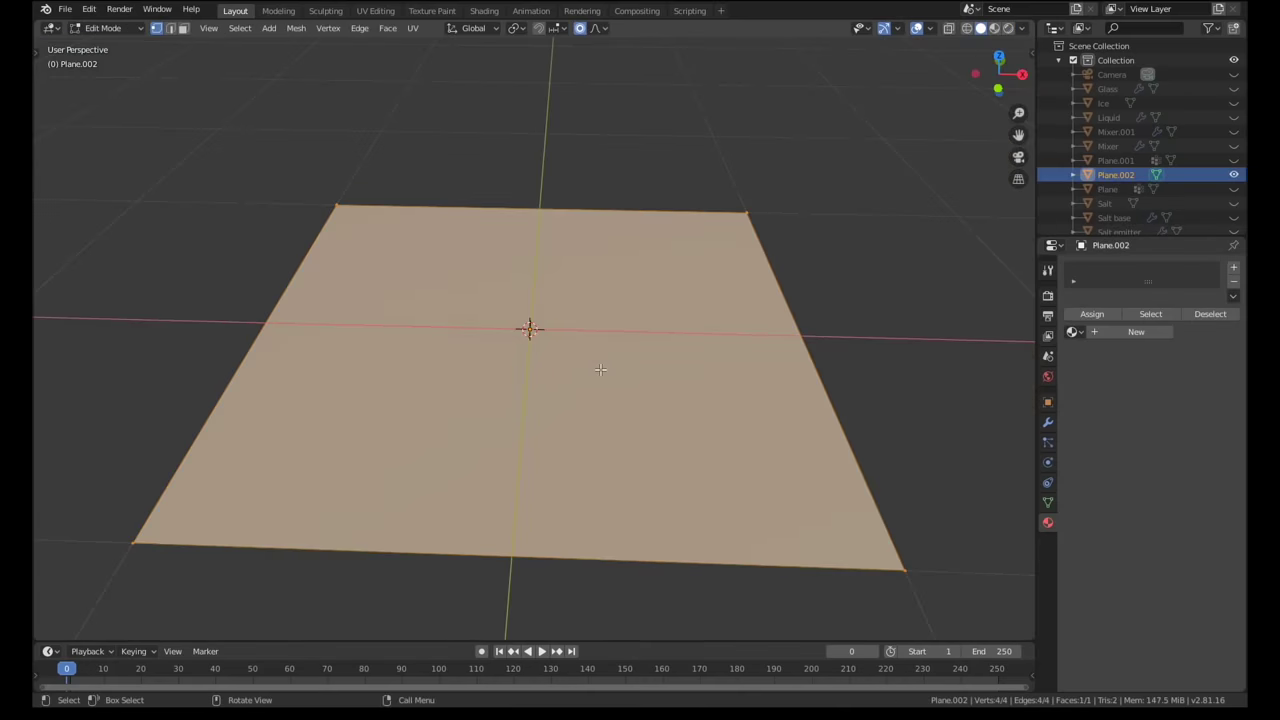
pyautogui.click(607, 191)
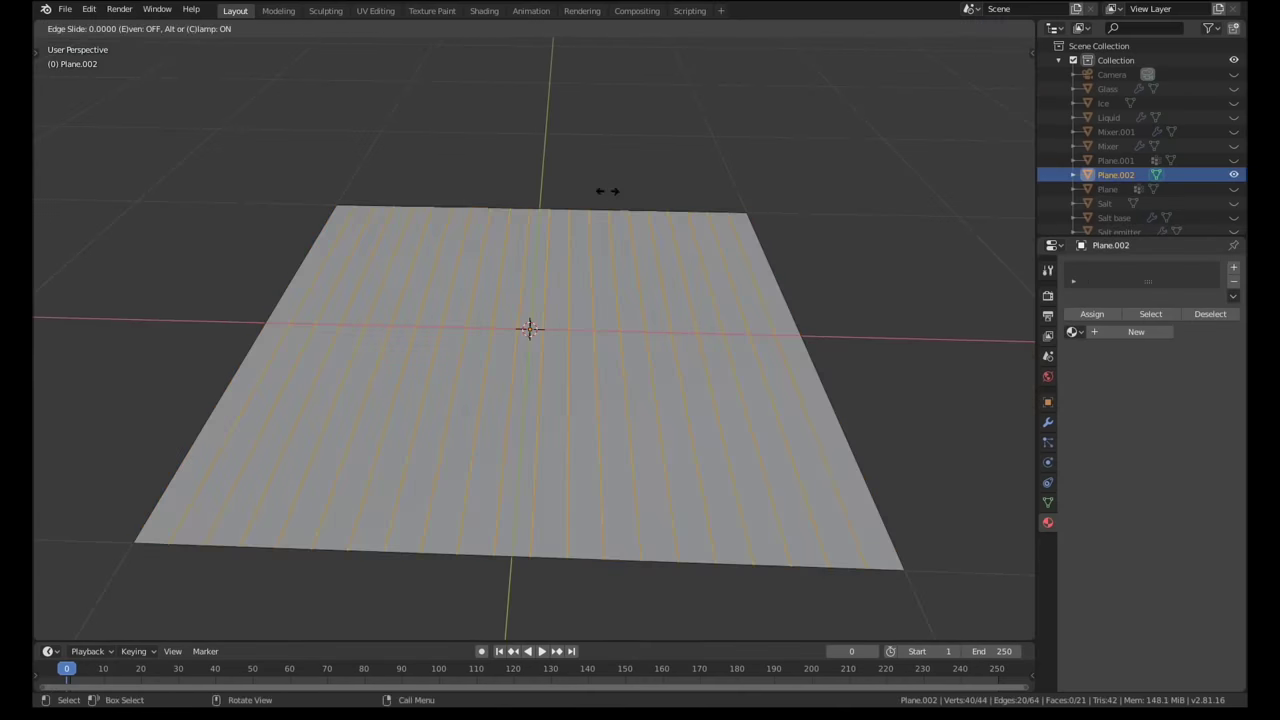
pyautogui.rightClick(607, 191)
pyautogui.click(759, 297)
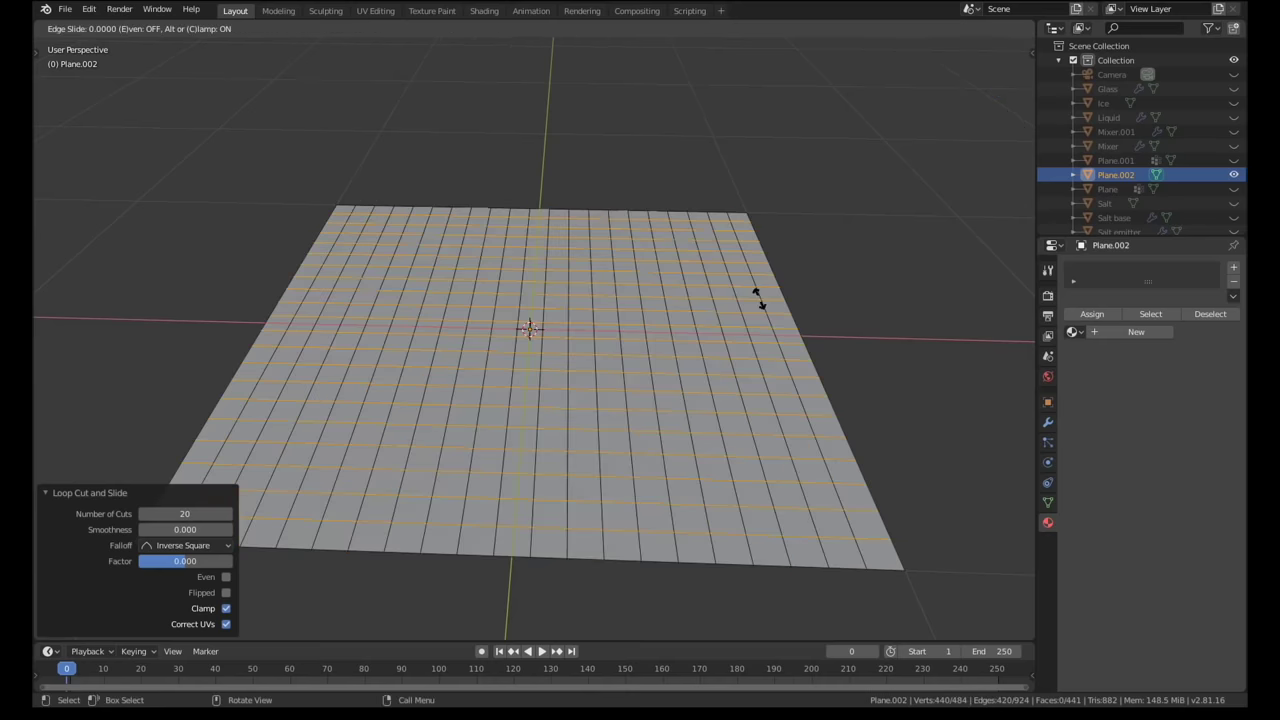
pyautogui.rightClick(759, 297)
pyautogui.press('Tab')
pyautogui.moveTo(547, 352); pyautogui.dragTo(583, 338, button='middle')
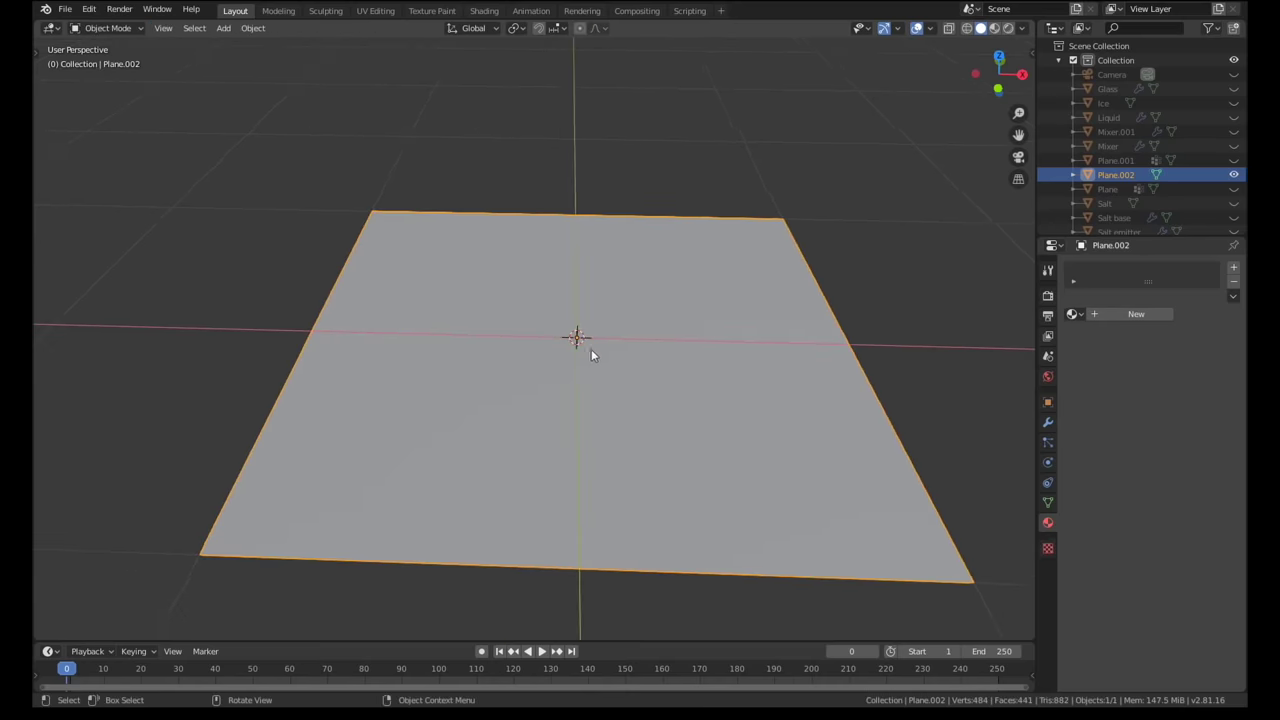
# Open the Texture Paint workspace and put the subdivided plane into Weight Paint mode.
pyautogui.click(432, 11)
pyautogui.click(582, 47)
pyautogui.click(578, 126)
pyautogui.scroll(1, 768, 511)
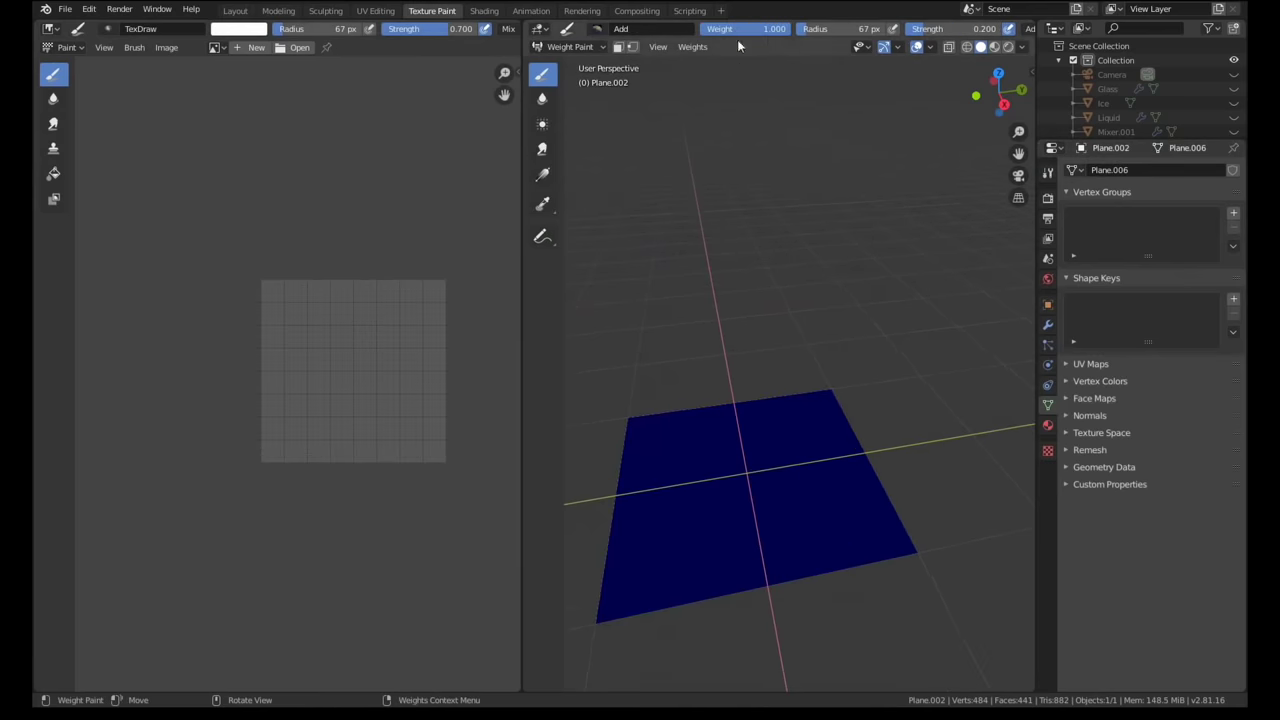
pyautogui.moveTo(748, 440); pyautogui.dragTo(712, 441, button='middle')
pyautogui.scroll(1, 712, 445)
# Paint soft, uneven weight patches across the middle of the plane with weight 0.180 and return to the Layout workspace.
pyautogui.moveTo(713, 452); pyautogui.dragTo(706, 453)
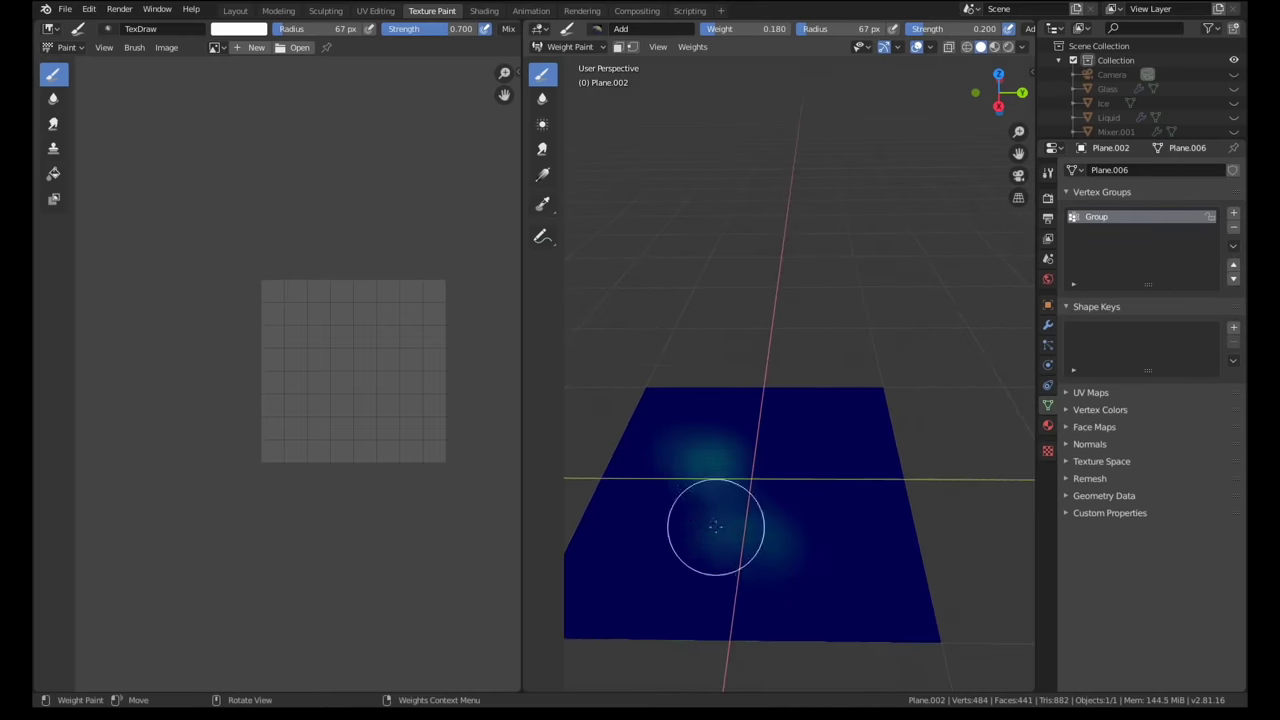
pyautogui.moveTo(789, 563); pyautogui.dragTo(770, 556)
pyautogui.press('KP_0')
pyautogui.moveTo(720, 483); pyautogui.dragTo(895, 497, button='middle')
pyautogui.scroll(2, 893, 497)
pyautogui.moveTo(800, 484); pyautogui.dragTo(779, 480)
pyautogui.click(235, 11)
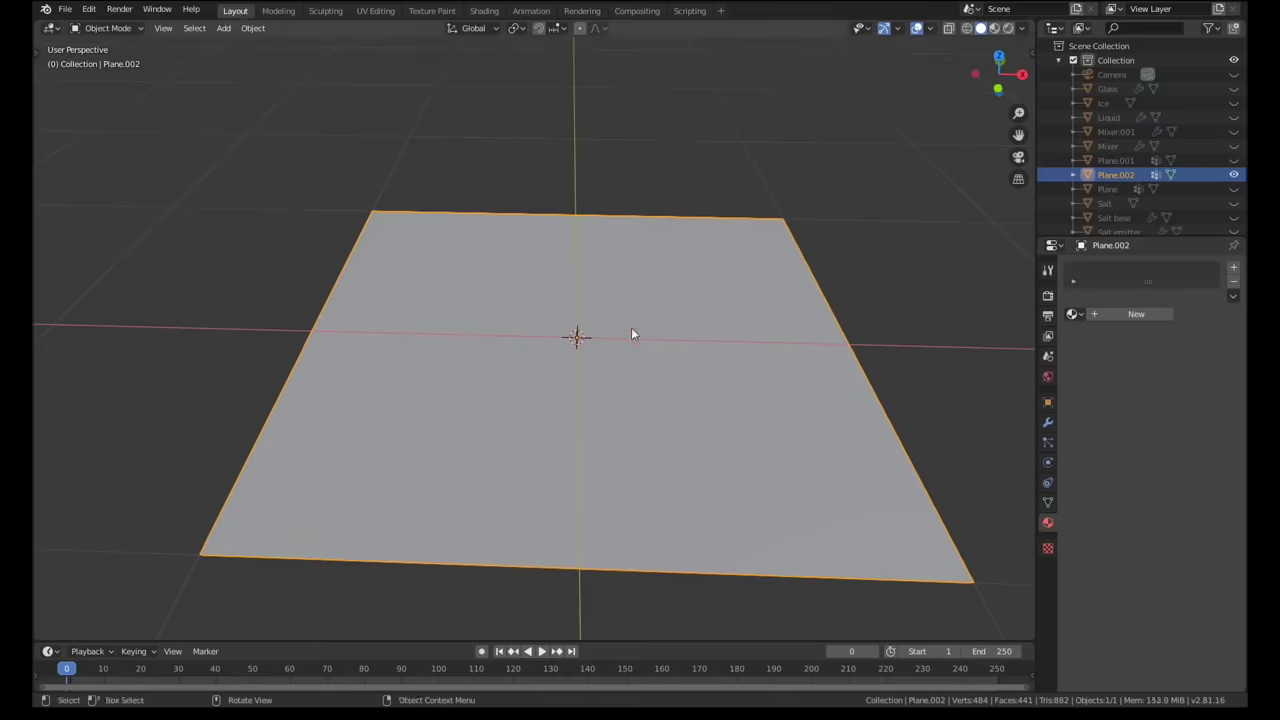
# Add a hair particle system to the weight-painted plane and render its particles as instances of an object.
pyautogui.click(1048, 442)
pyautogui.click(1233, 267)
pyautogui.scroll(-6, 1150, 420)
pyautogui.click(1185, 446)
pyautogui.click(1136, 494)
pyautogui.click(1185, 493)
pyautogui.click(1132, 510)
# Fine-tune the particle render settings and limit the particle density to the painted vertex group "Group".
pyautogui.press('z')
pyautogui.scroll(6, 542, 378)
pyautogui.scroll(-5, 1139, 486)
pyautogui.scroll(3, 1139, 487)
pyautogui.moveTo(1217, 350); pyautogui.dragTo(1222, 350)
pyautogui.scroll(-2, 1142, 468)
pyautogui.click(1104, 650)
pyautogui.scroll(-3, 1104, 650)
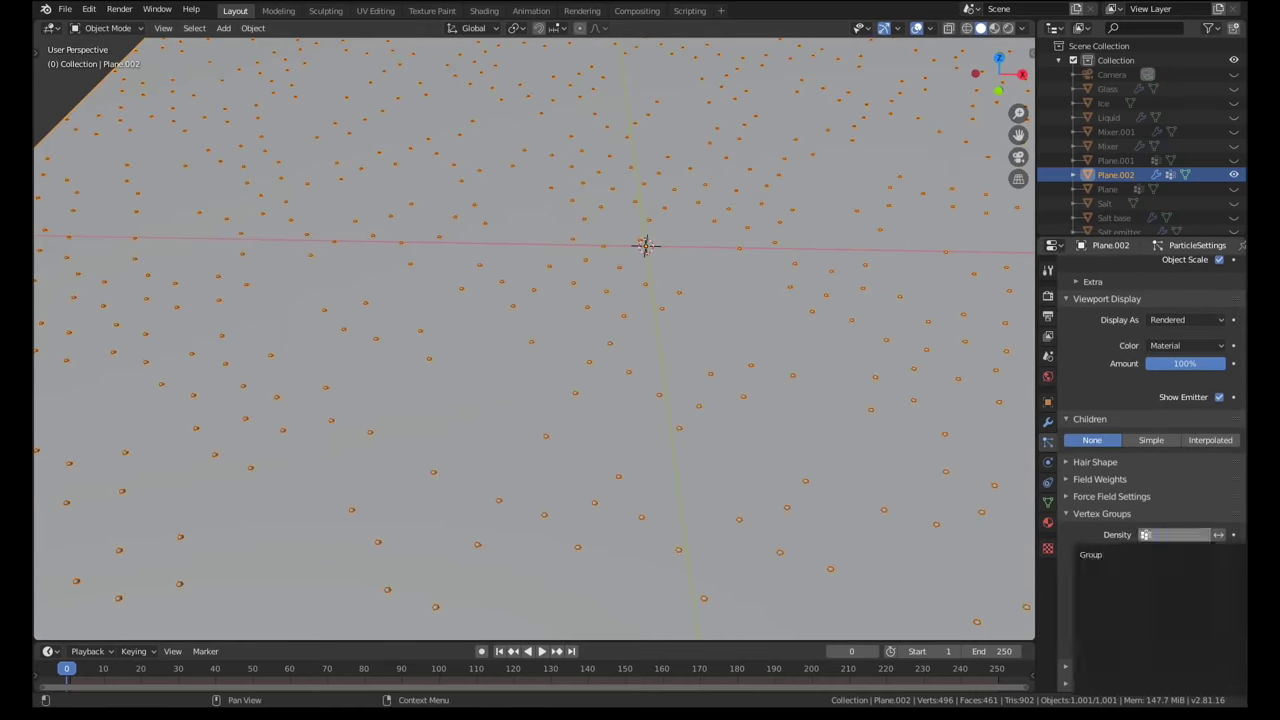
pyautogui.scroll(-5, 877, 423)
# Give the particles Simple children with display and render amounts of 3.
pyautogui.click(1160, 441)
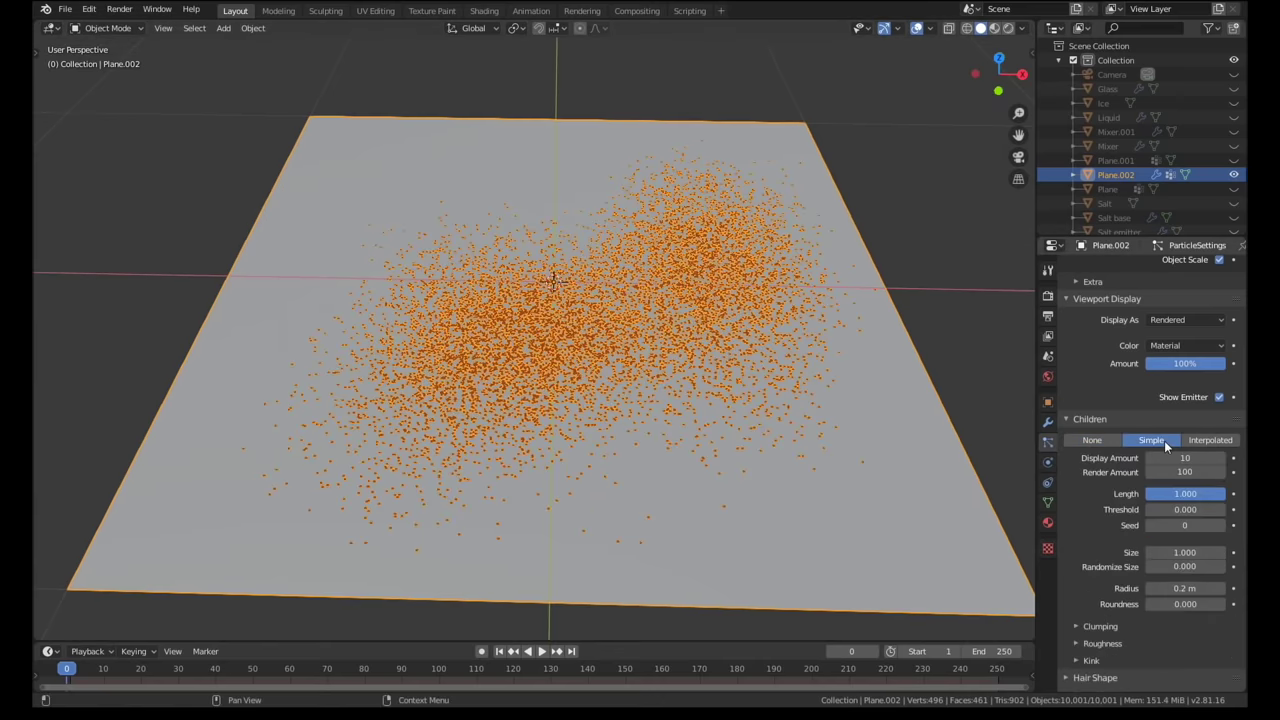
pyautogui.write('3')
pyautogui.press('Tab')
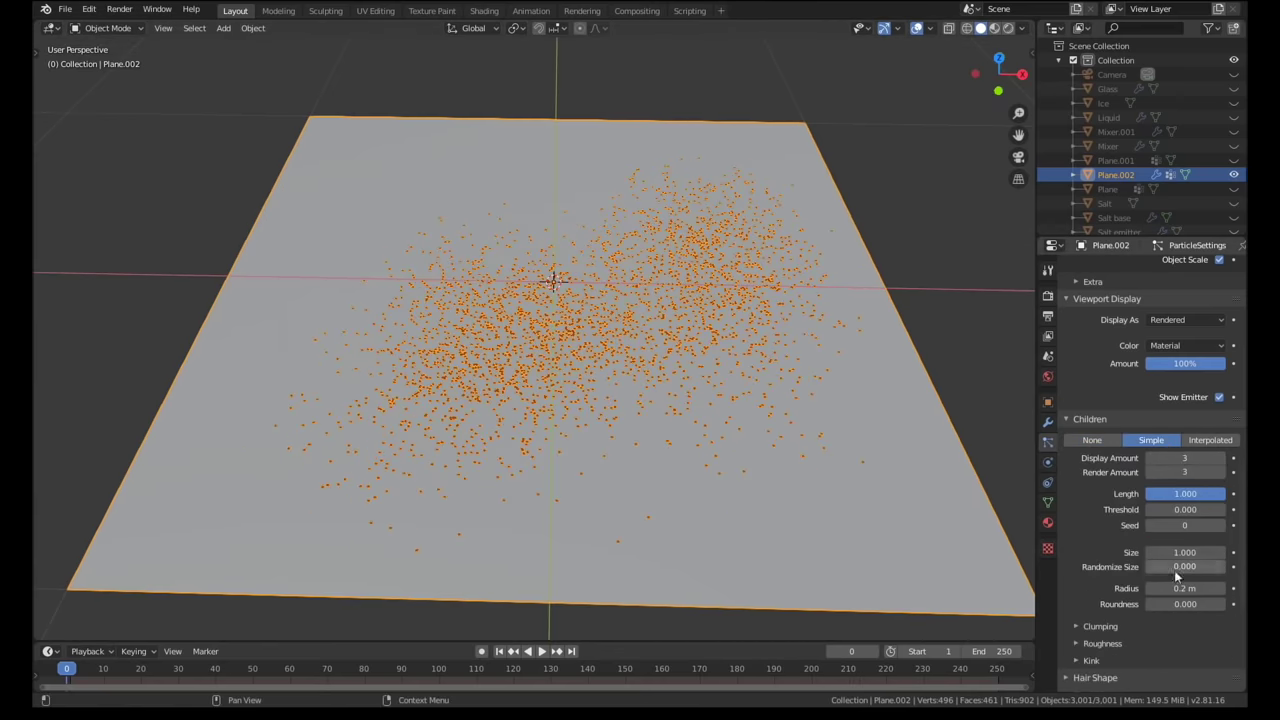
pyautogui.hotkey('alt', 'a')
pyautogui.scroll(3, 690, 400)
pyautogui.moveTo(604, 338); pyautogui.dragTo(634, 300, button='middle')
pyautogui.scroll(20, 1158, 422)
pyautogui.scroll(-1, 1174, 505)
pyautogui.moveTo(1180, 540); pyautogui.dragTo(1188, 540)
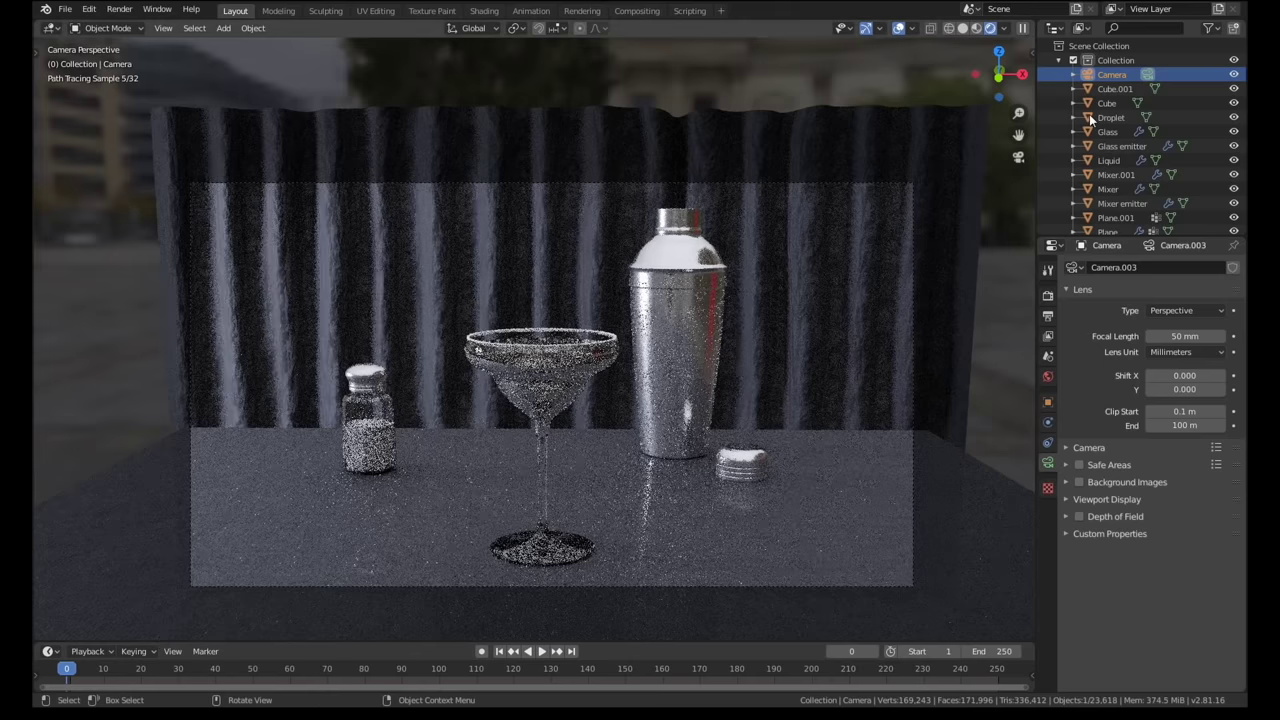
# Enable depth of field on the camera, expand its settings and return the viewport to solid shading.
pyautogui.click(1079, 516)
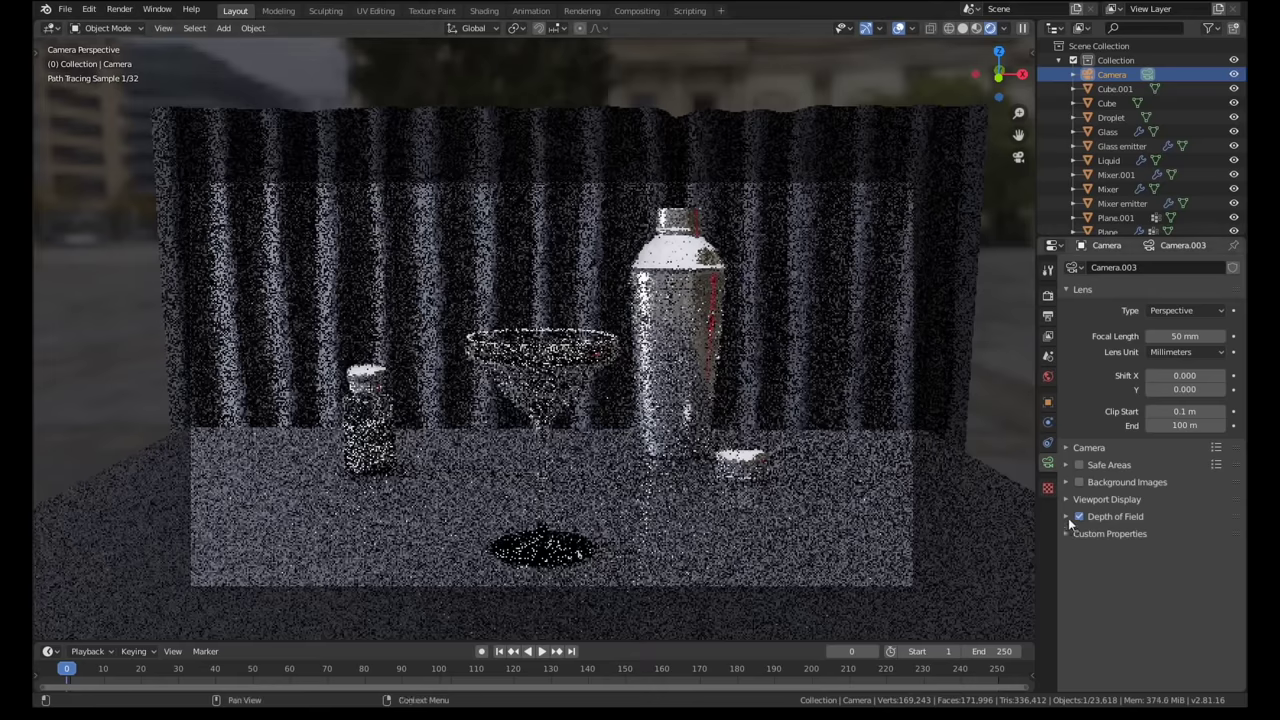
pyautogui.click(1067, 517)
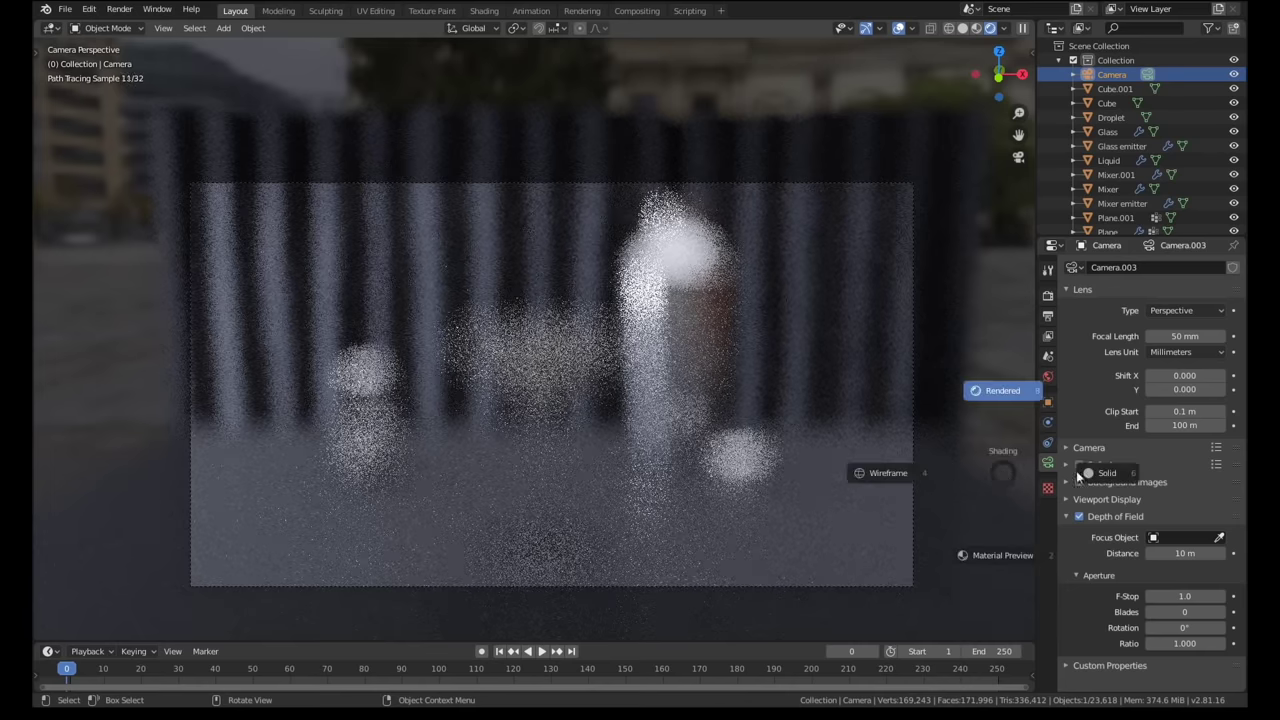
pyautogui.click(1081, 473)
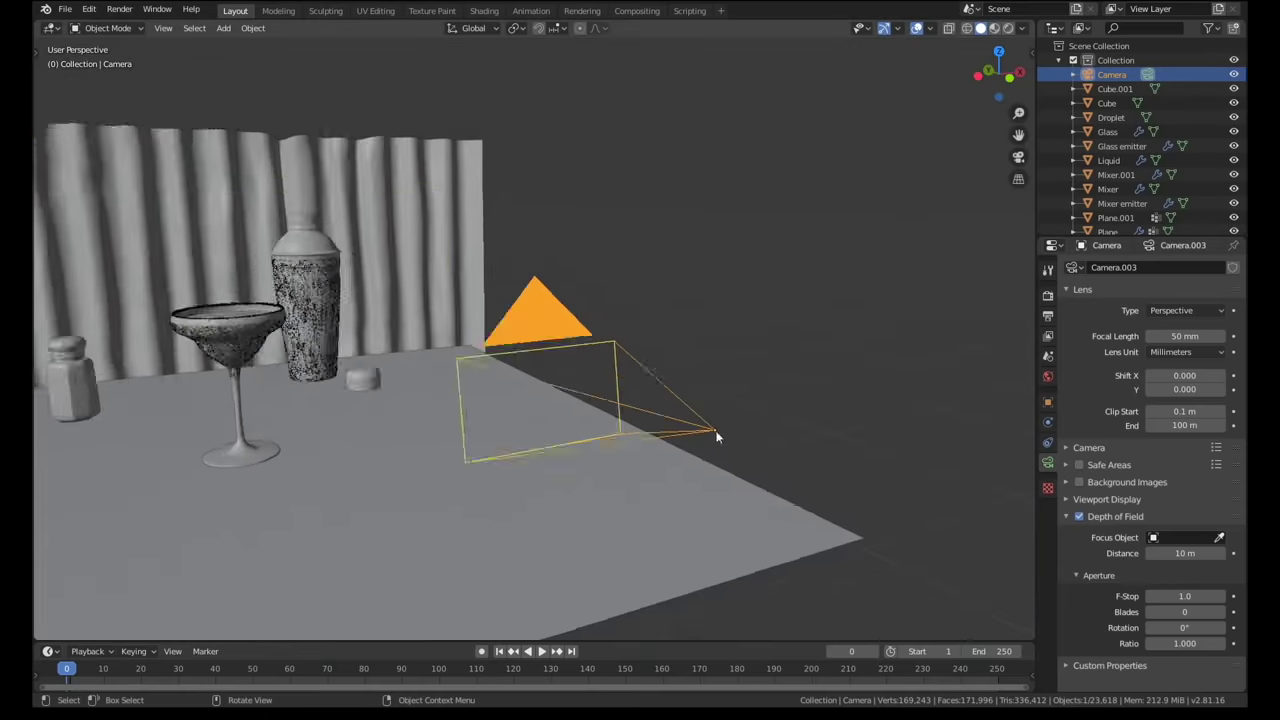
# Add a Plain Axes empty to the scene and scale it down to 0.246.
pyautogui.moveTo(716, 436); pyautogui.dragTo(609, 471, button='middle')
pyautogui.hotkey('shift', 'a')
pyautogui.moveTo(491, 372)
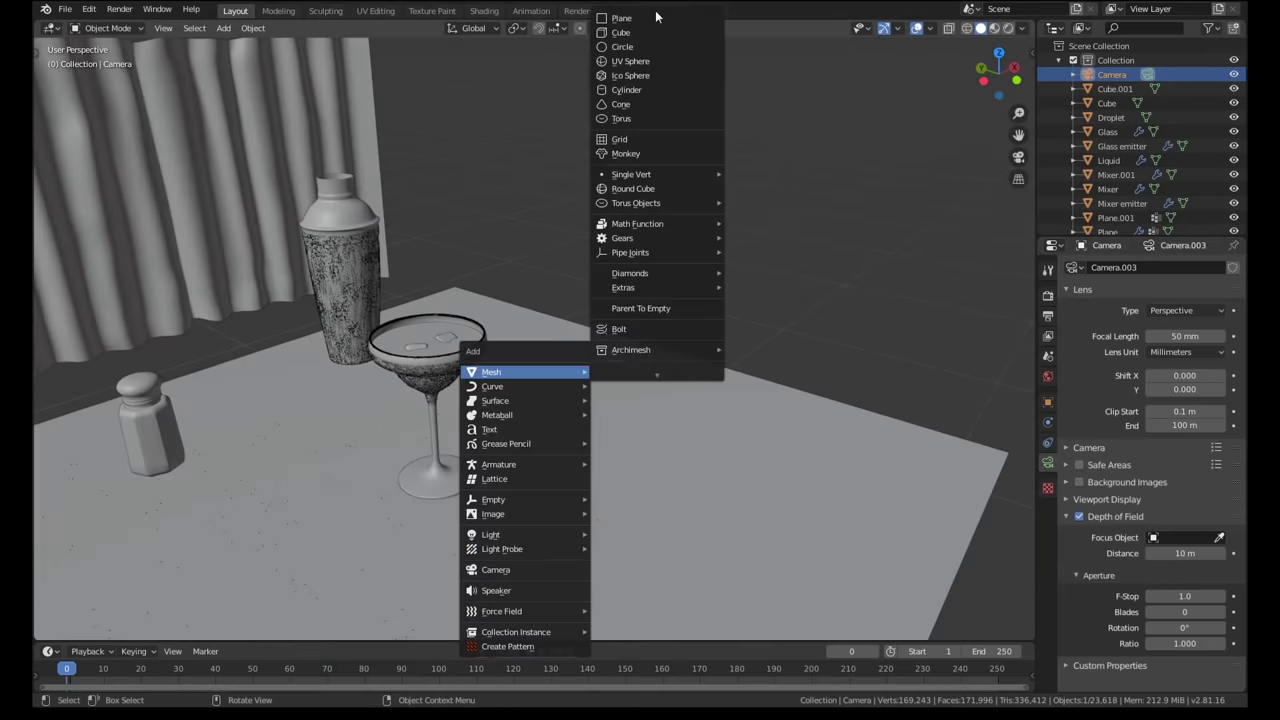
pyautogui.moveTo(532, 473)
pyautogui.click(640, 468)
pyautogui.scroll(-5, 638, 471)
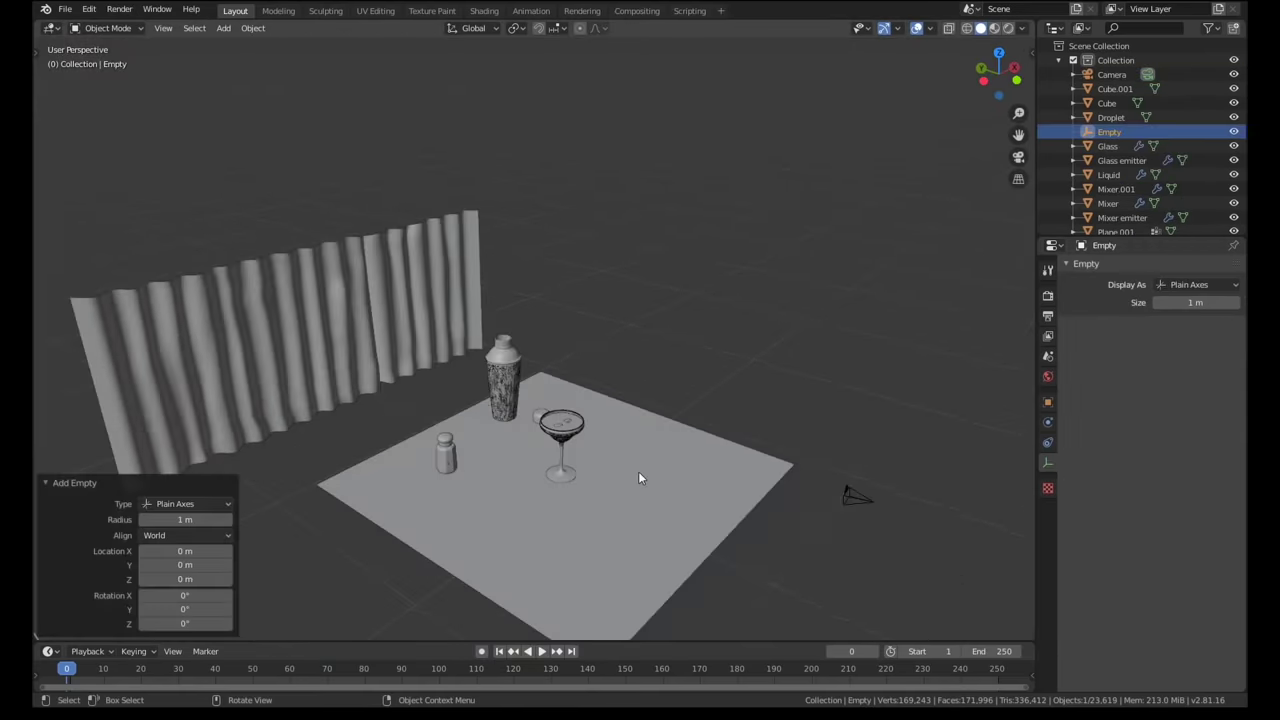
pyautogui.press('KP_7')
pyautogui.scroll(-10, 638, 471)
pyautogui.keyDown('shift'); pyautogui.moveTo(711, 520); pyautogui.dragTo(700, 409, button='middle'); pyautogui.keyUp('shift')
pyautogui.press('s')
pyautogui.click(650, 472)
# Move the empty over the margarita glass as seen from above, aligning it along the X axis.
pyautogui.scroll(5, 636, 466)
pyautogui.keyDown('shift'); pyautogui.moveTo(741, 455); pyautogui.dragTo(636, 522, button='middle'); pyautogui.keyUp('shift')
pyautogui.press('g')
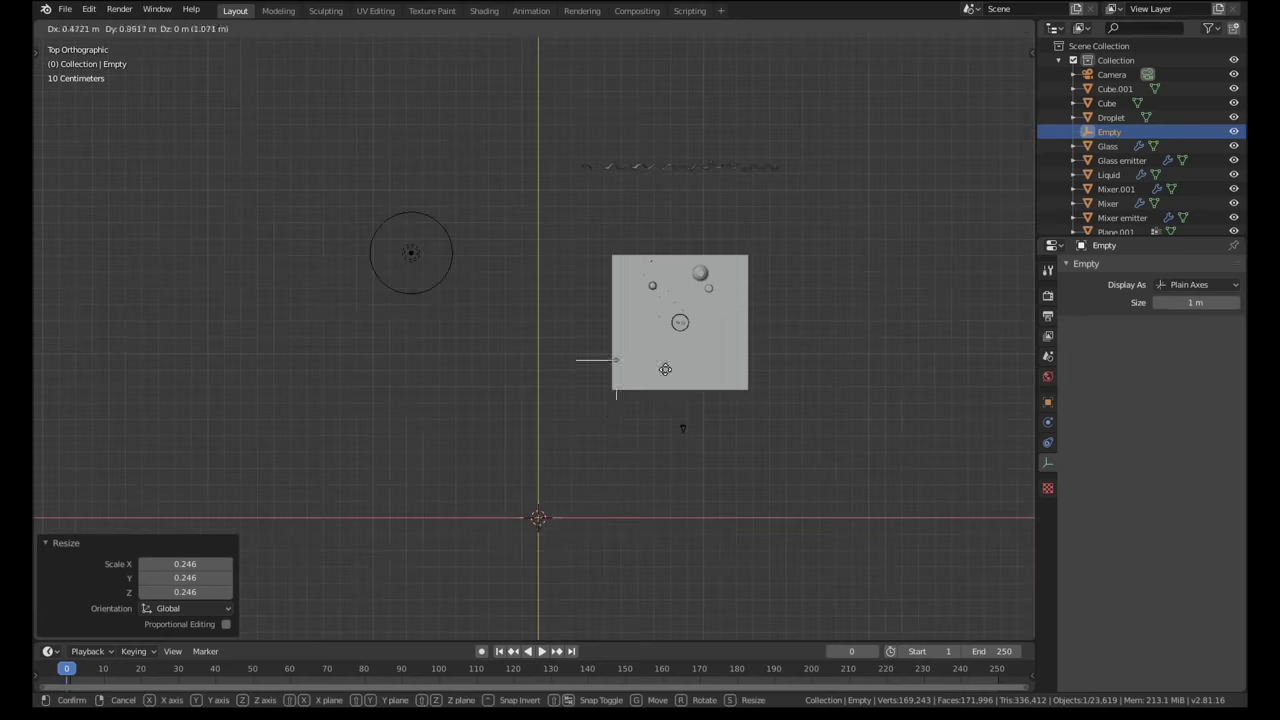
pyautogui.click(687, 347)
pyautogui.scroll(7, 687, 346)
pyautogui.press('g')
pyautogui.press('x')
pyautogui.click(734, 331)
# Move the empty along the Z axis to the height of the glass bowl.
pyautogui.press('KP_1')
pyautogui.keyDown('shift'); pyautogui.moveTo(734, 331); pyautogui.dragTo(686, 494, button='middle'); pyautogui.keyUp('shift')
pyautogui.scroll(-4, 685, 545)
pyautogui.press('g')
pyautogui.press('z')
pyautogui.click(685, 166)
# Resize the empty to suit the glass and return to the camera view.
pyautogui.moveTo(685, 166); pyautogui.dragTo(768, 230, button='middle')
pyautogui.scroll(8, 760, 270)
pyautogui.press('s')
pyautogui.click(645, 290)
pyautogui.moveTo(645, 290); pyautogui.dragTo(712, 284, button='middle')
pyautogui.scroll(2, 660, 300)
pyautogui.press('KP_0')
# Set the camera's depth-of-field focus object to Empty and preview the scene in rendered shading.
pyautogui.click(1111, 74)
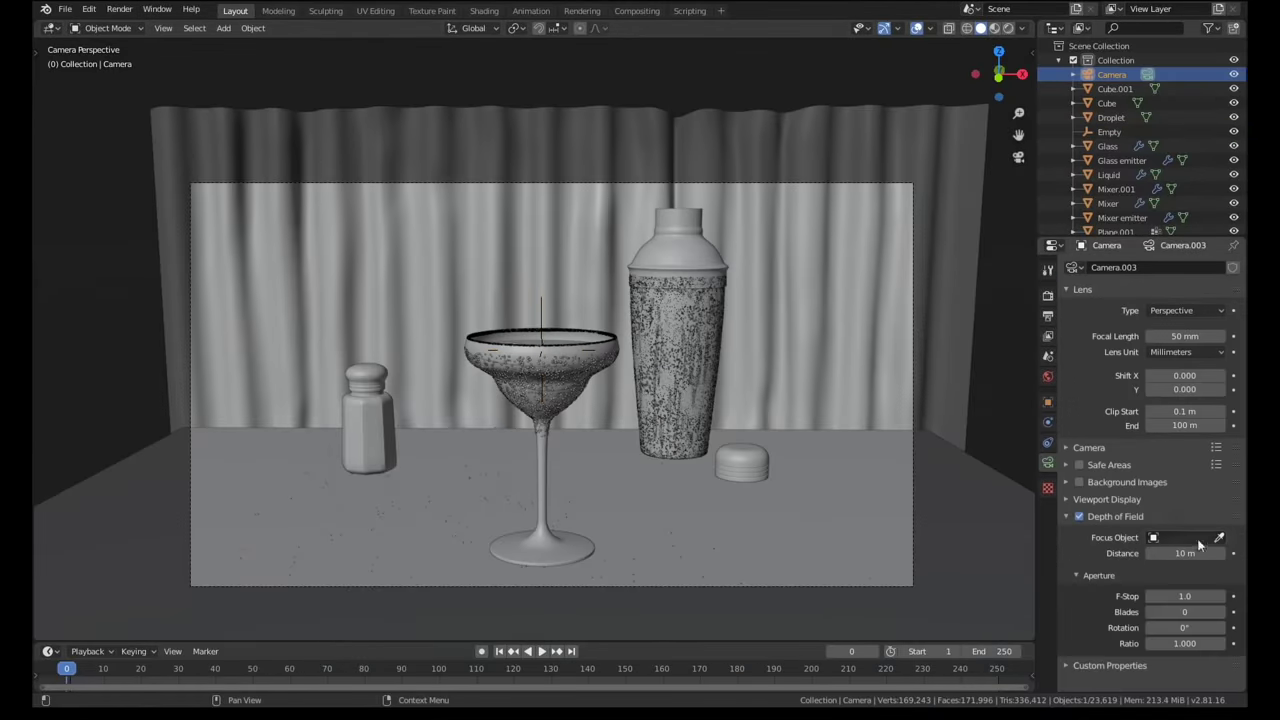
pyautogui.click(1185, 537)
pyautogui.write('em')
pyautogui.press('Return')
pyautogui.press('z')
pyautogui.click(884, 397)
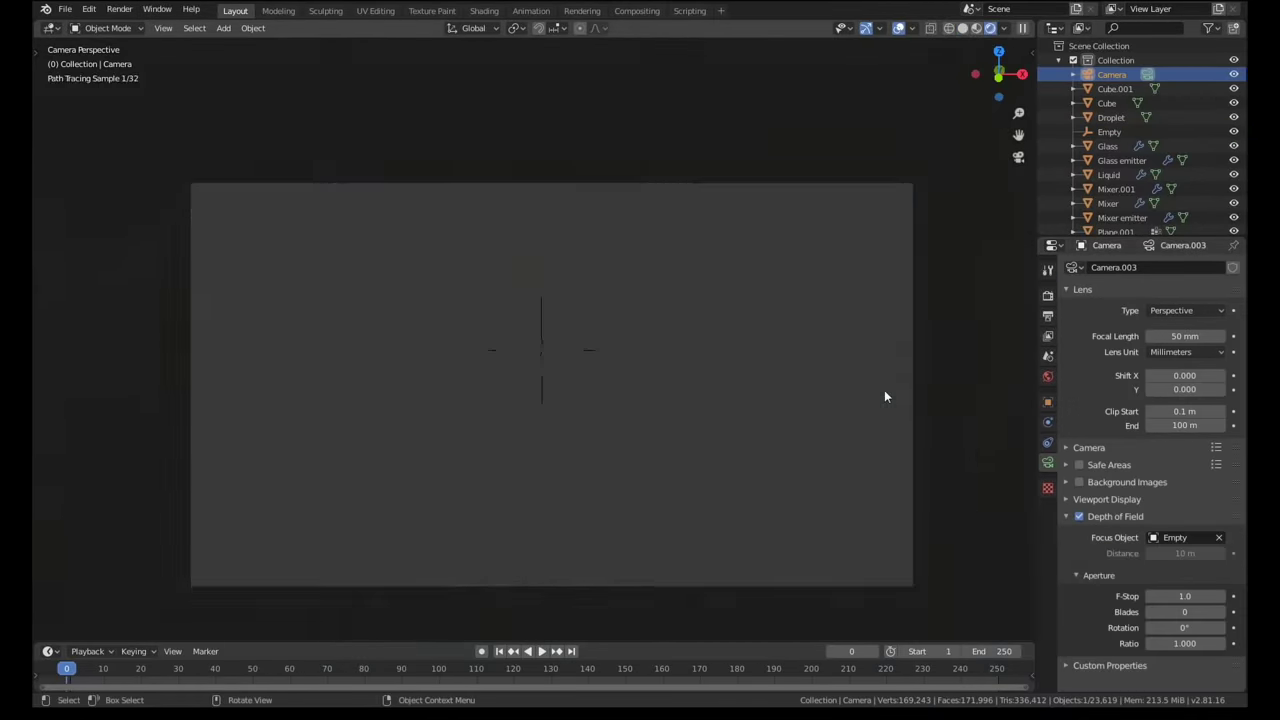
# Set the camera's depth-of-field F-Stop to 5.
pyautogui.click(1183, 596)
pyautogui.write('5')
pyautogui.press('Return')
pyautogui.click(1183, 596)
pyautogui.press('Return')
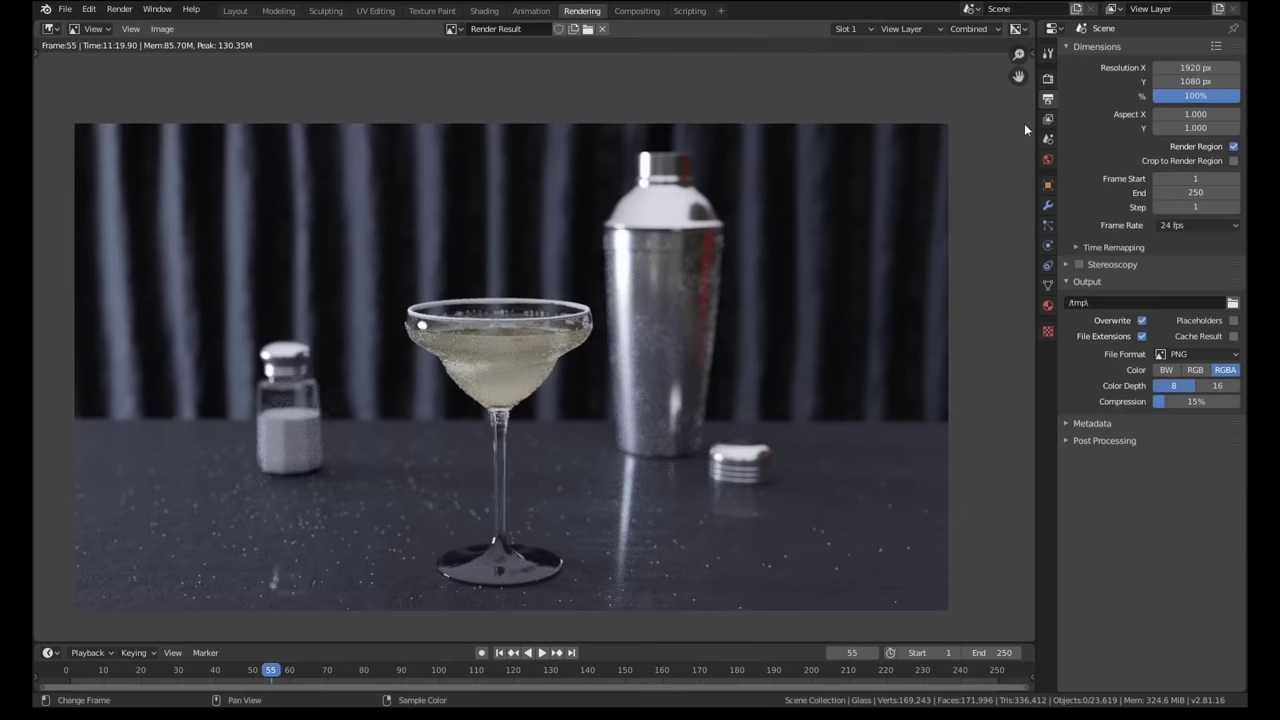
# Enable the Denoising Data pass for the view layer and turn on Use Nodes in the Compositing workspace.
pyautogui.click(1048, 120)
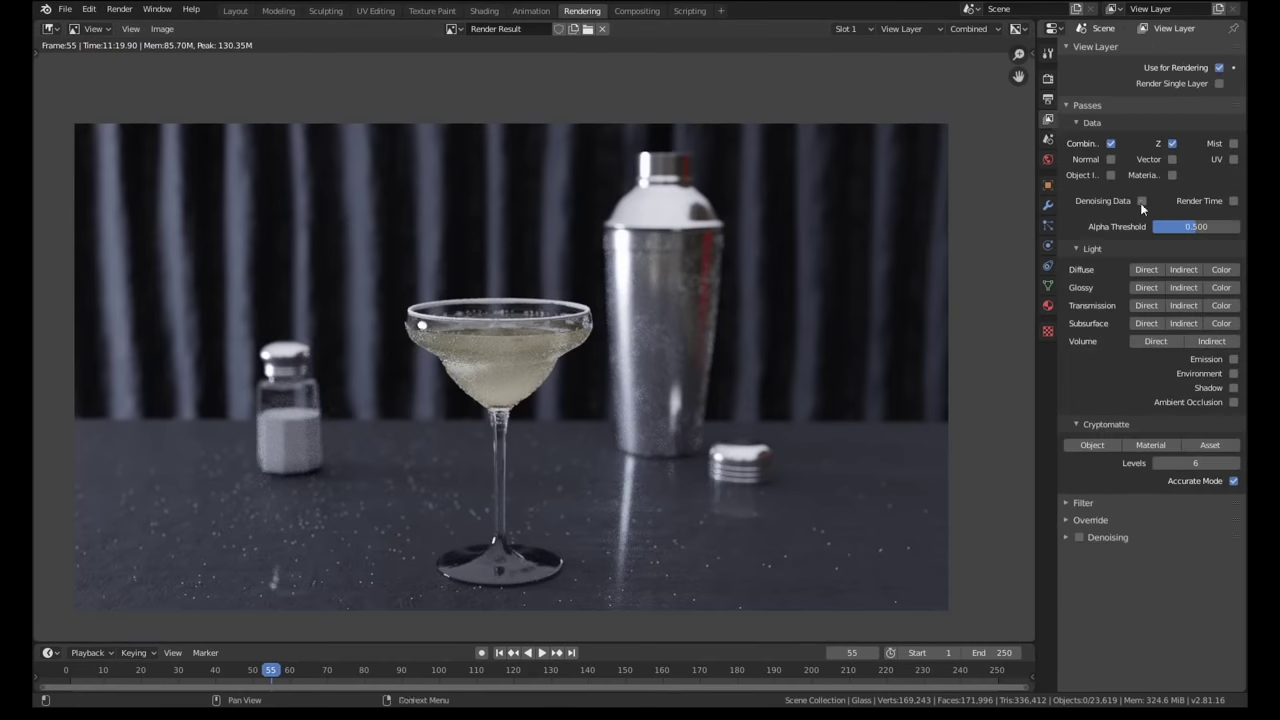
pyautogui.click(636, 11)
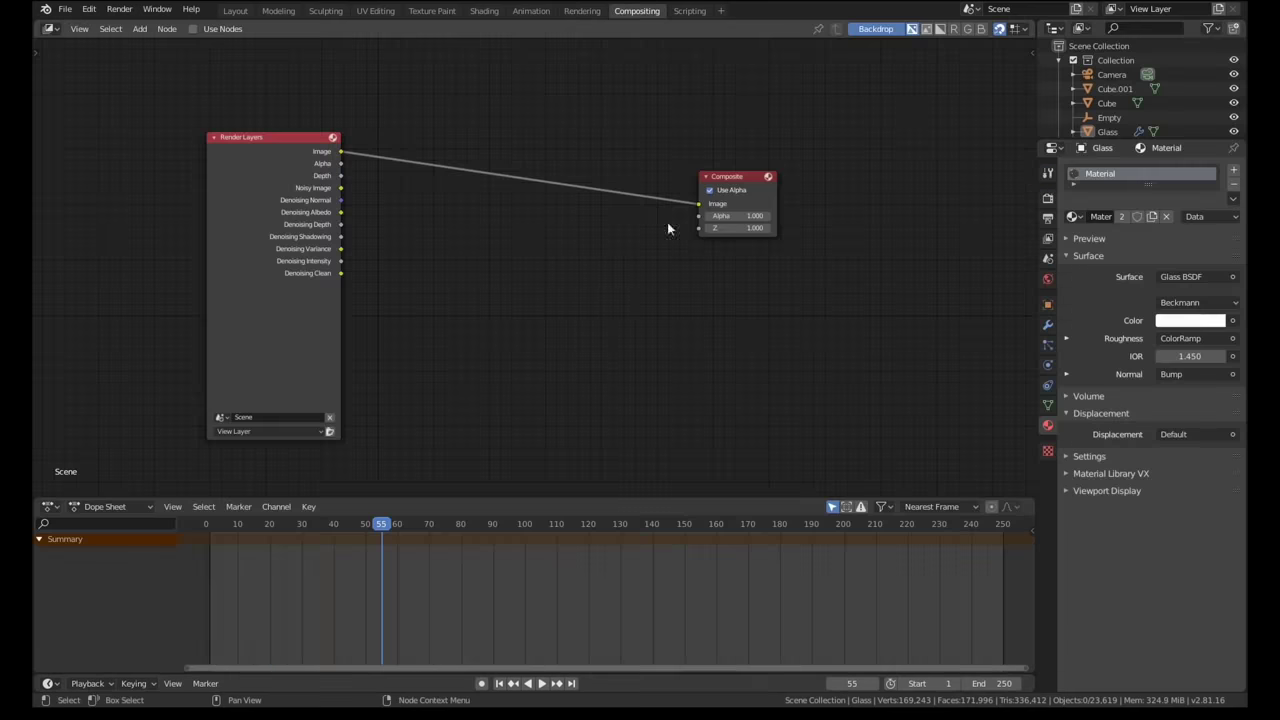
pyautogui.click(193, 28)
pyautogui.scroll(-1, 490, 286)
pyautogui.moveTo(482, 281); pyautogui.dragTo(516, 299, button='middle')
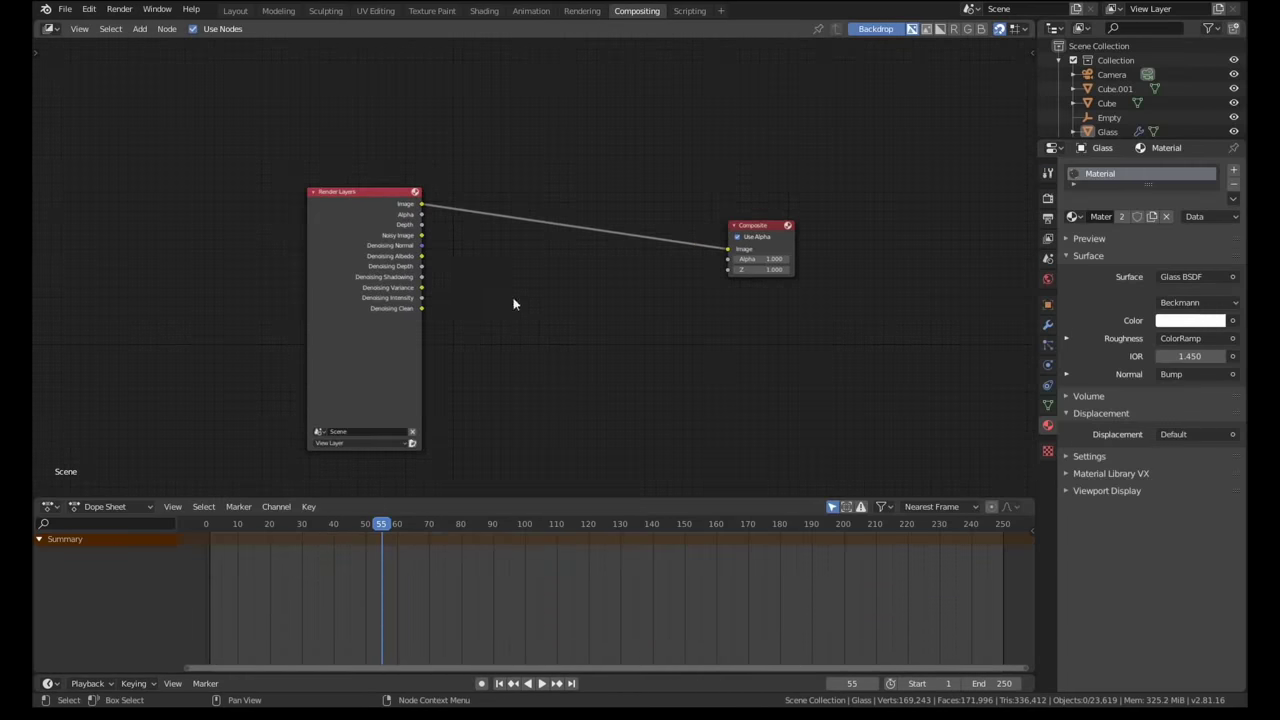
# Add Viewer and Denoise nodes, wiring Noisy Image, Denoising Normal and Denoising Albedo through Denoise into the Viewer.
pyautogui.keyDown('ctrl'); pyautogui.keyDown('shift'); pyautogui.click(382, 239); pyautogui.keyUp('shift'); pyautogui.keyUp('ctrl')
pyautogui.moveTo(490, 222); pyautogui.dragTo(756, 328)
pyautogui.hotkey('shift', 'a')
pyautogui.write('sdeno')
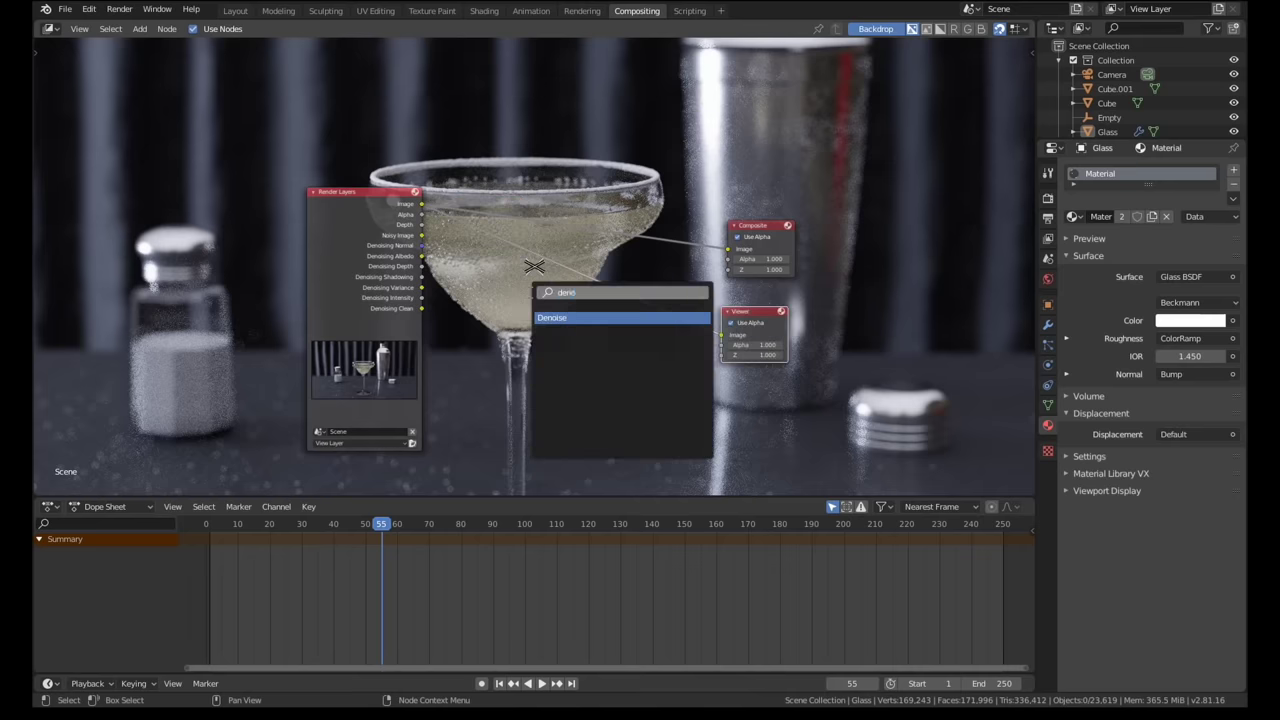
pyautogui.press('Return')
pyautogui.click(517, 295)
pyautogui.scroll(1, 462, 295)
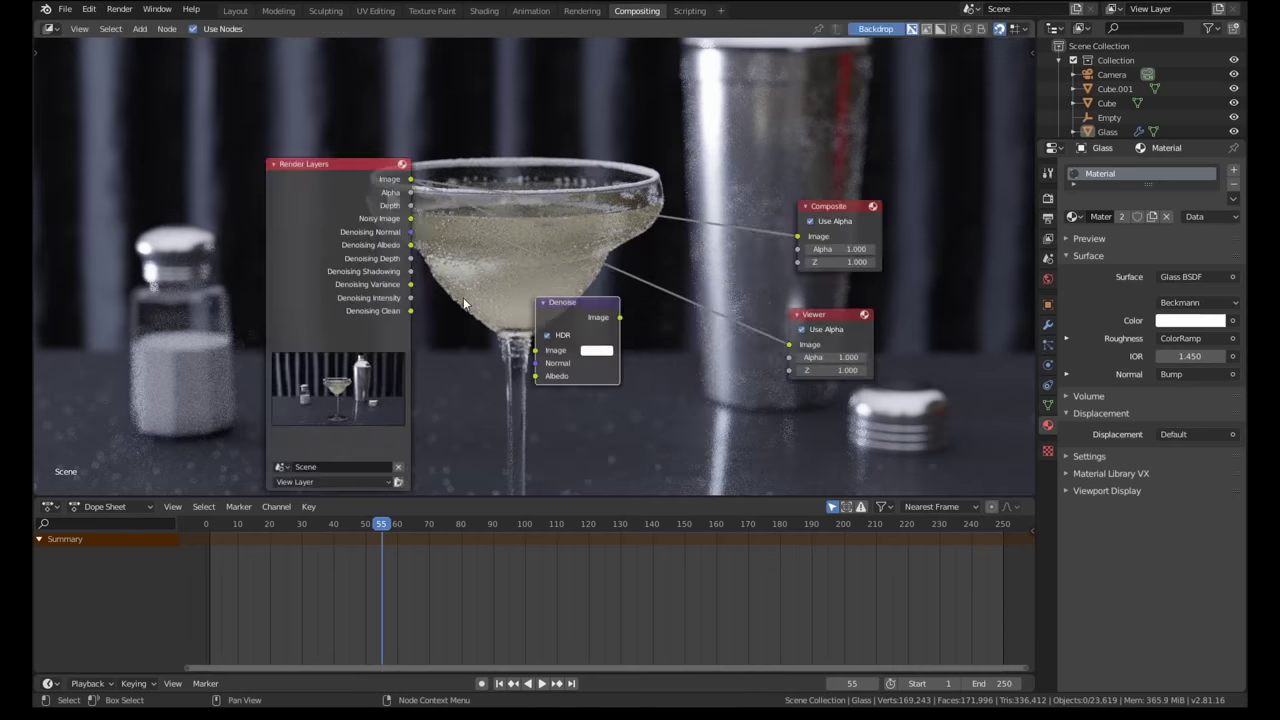
pyautogui.moveTo(410, 232); pyautogui.dragTo(542, 376)
pyautogui.moveTo(620, 317); pyautogui.dragTo(789, 344)
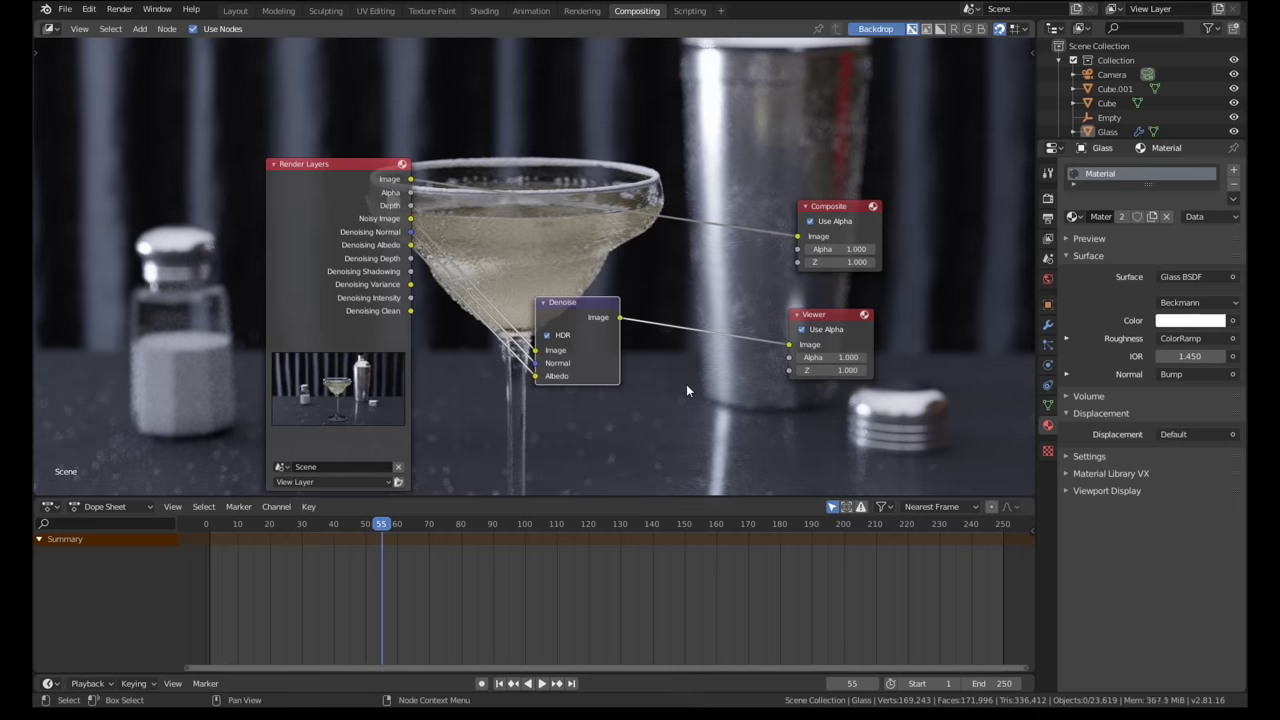
# Insert a Lens Distortion node between the Denoise and Viewer nodes.
pyautogui.hotkey('shift', 'a')
pyautogui.write('dis')
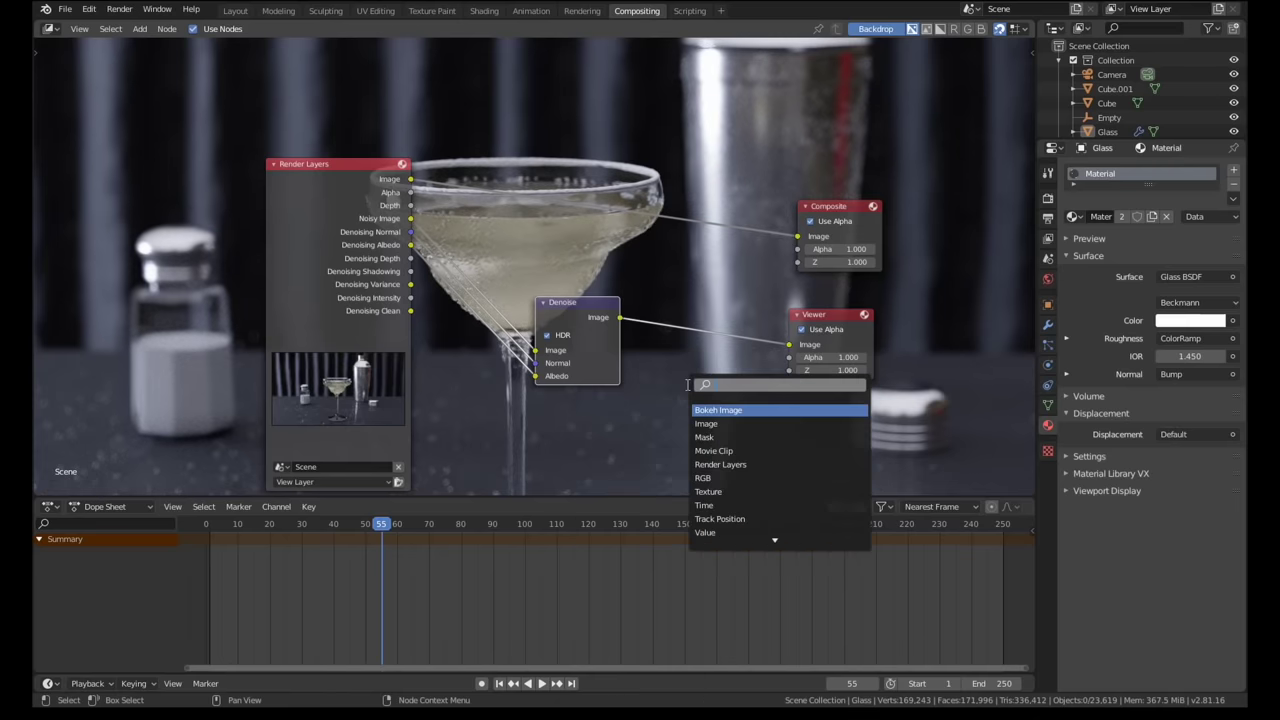
pyautogui.click(722, 437)
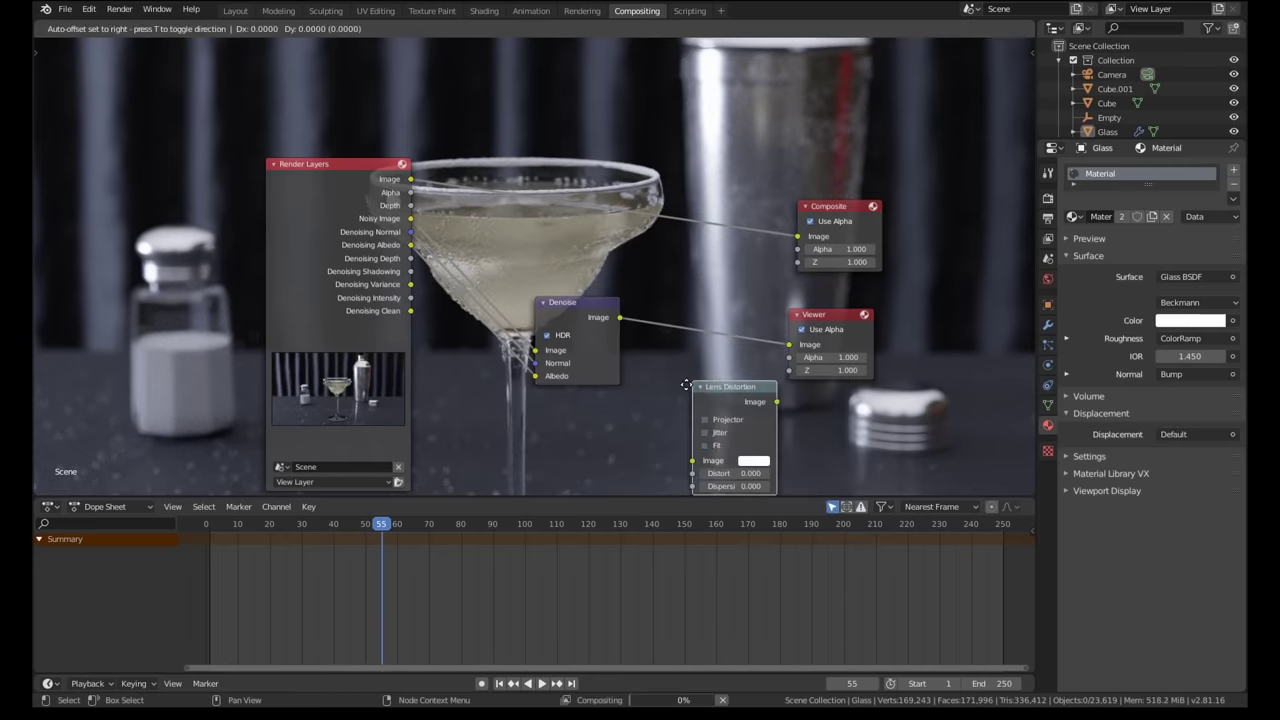
pyautogui.click(674, 294)
pyautogui.scroll(1, 727, 362)
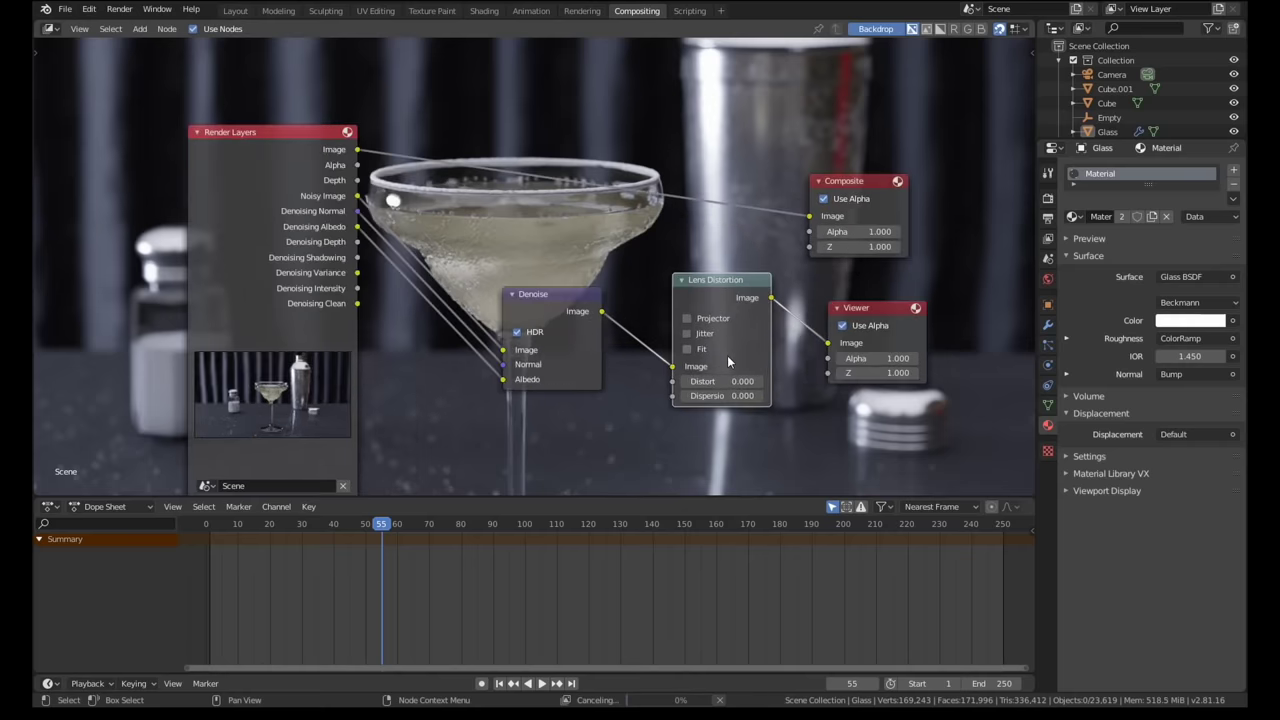
pyautogui.scroll(-1, 727, 355)
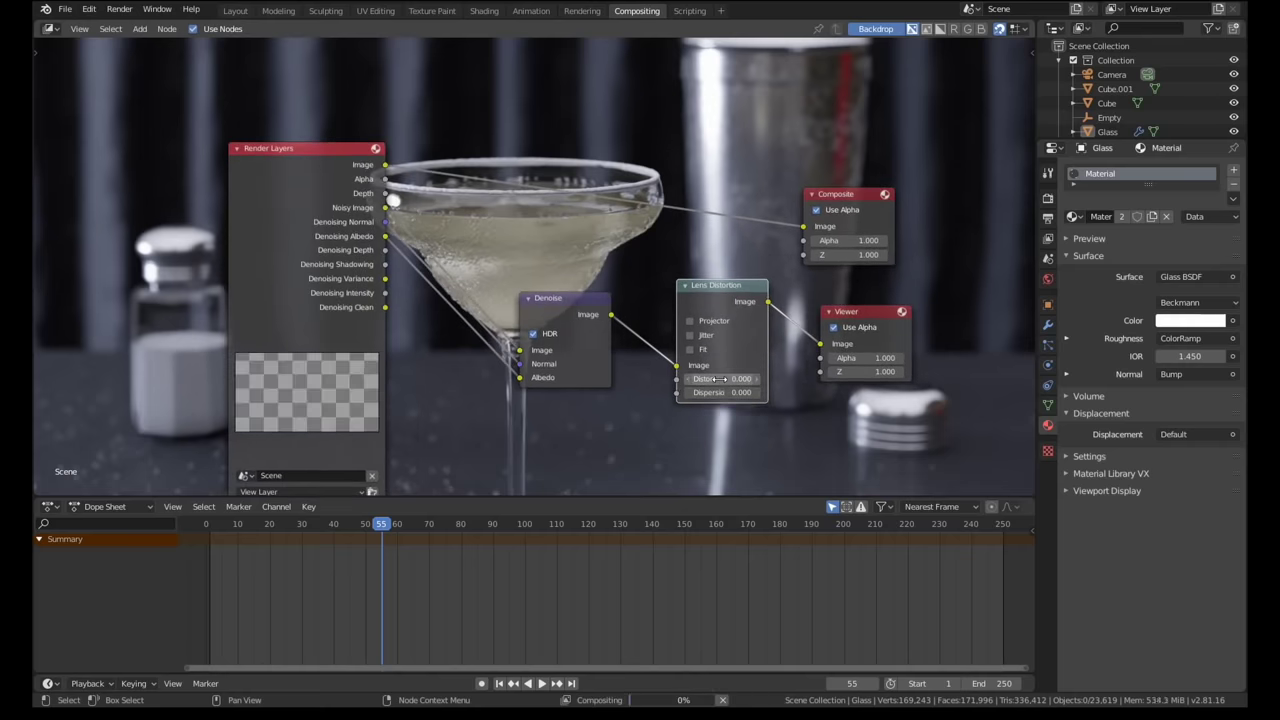
# Try a Distort value of 1 on the Lens Distortion node.
pyautogui.click(720, 378)
pyautogui.write('1')
pyautogui.press('Return')
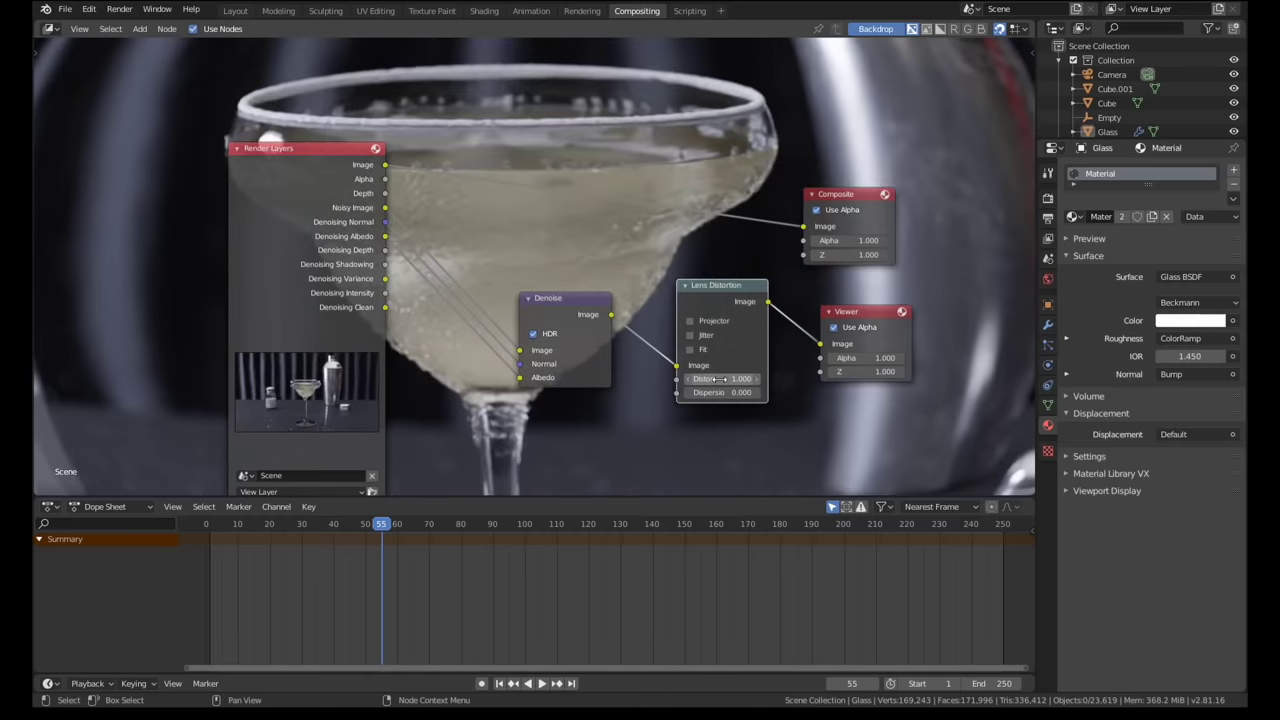
# Reset the Lens Distortion node's Distort to 0 and set its Dispersion to 1.
pyautogui.click(720, 379)
pyautogui.write('0')
pyautogui.press('Tab')
pyautogui.write('1')
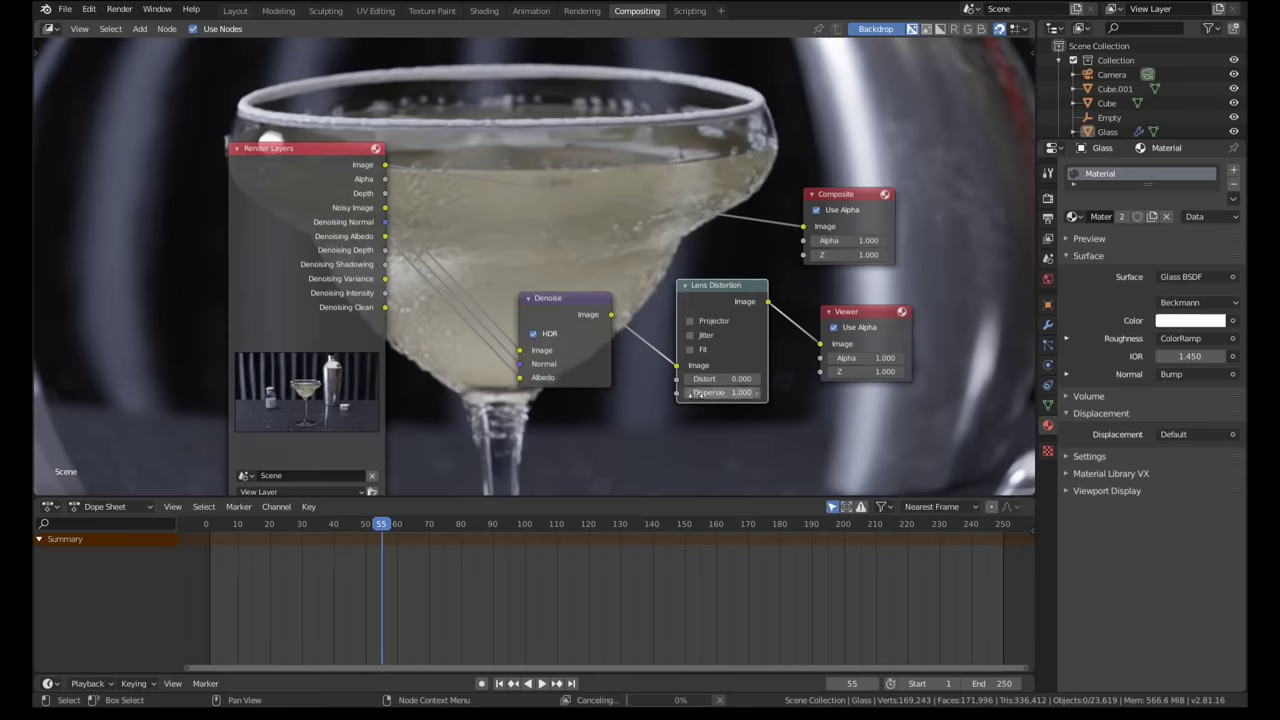
pyautogui.press('Return')
pyautogui.scroll(-2, 638, 395)
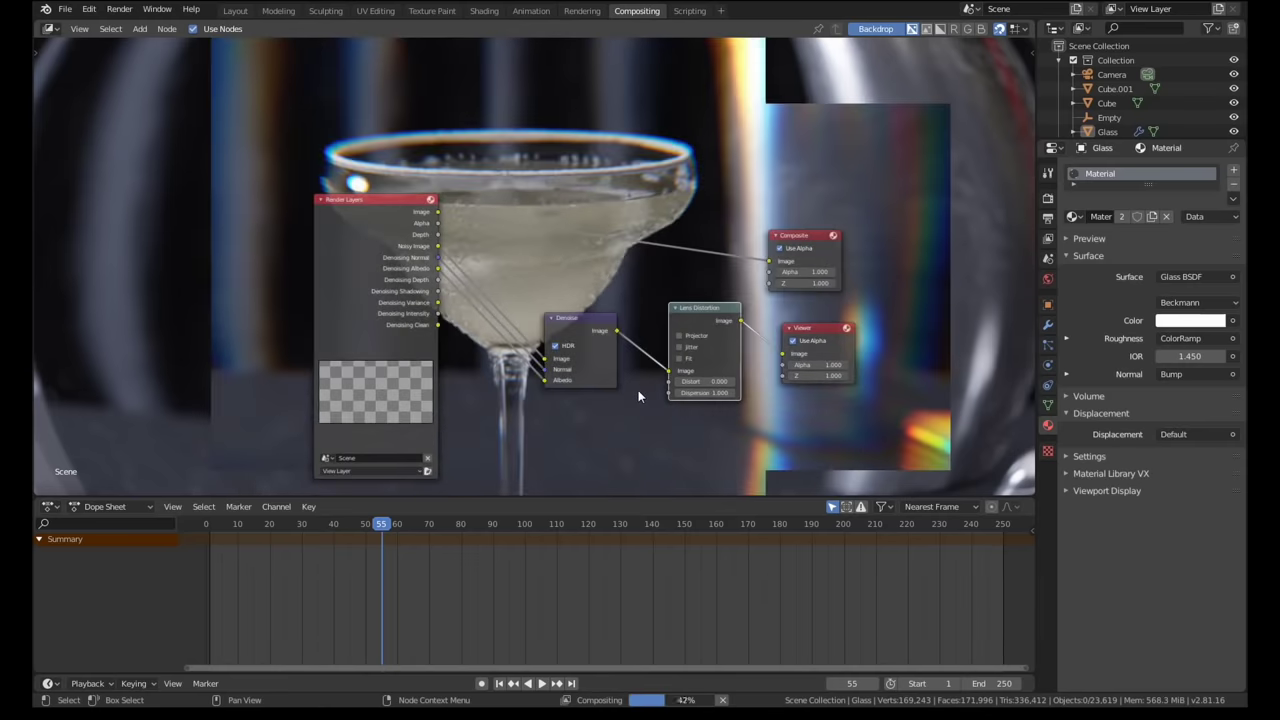